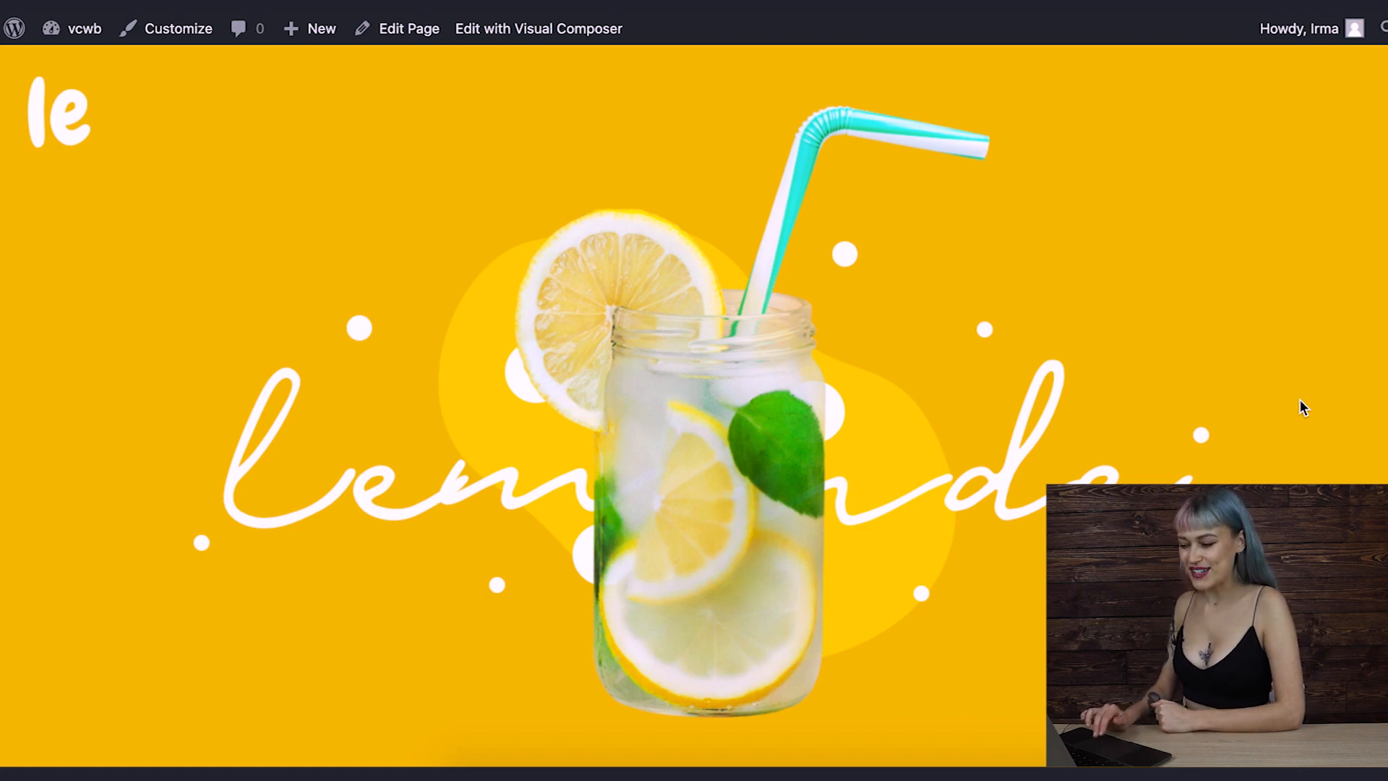
pyautogui.scroll(-1, 1300, 400)
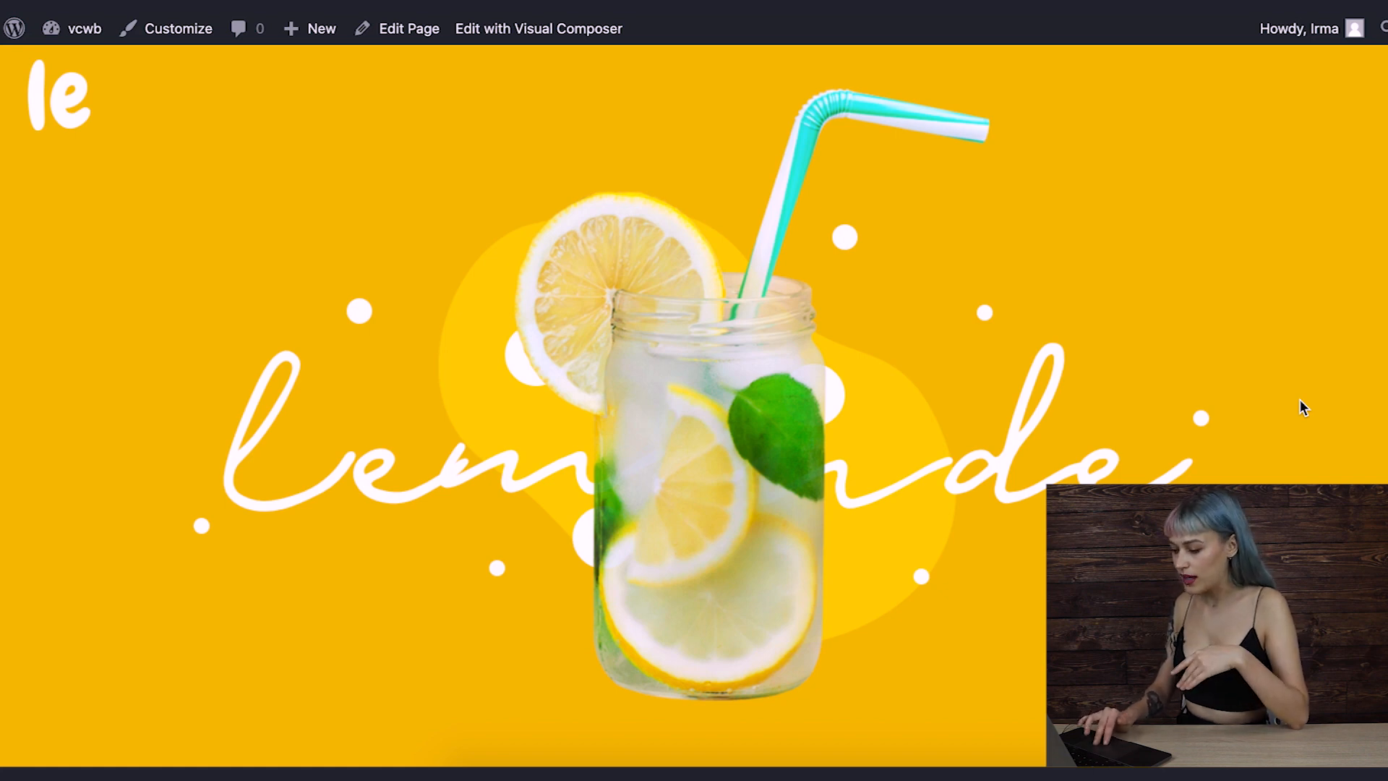
pyautogui.scroll(-3, 1300, 399)
pyautogui.scroll(-2, 1300, 399)
pyautogui.scroll(-3, 1299, 399)
pyautogui.scroll(-3, 1300, 399)
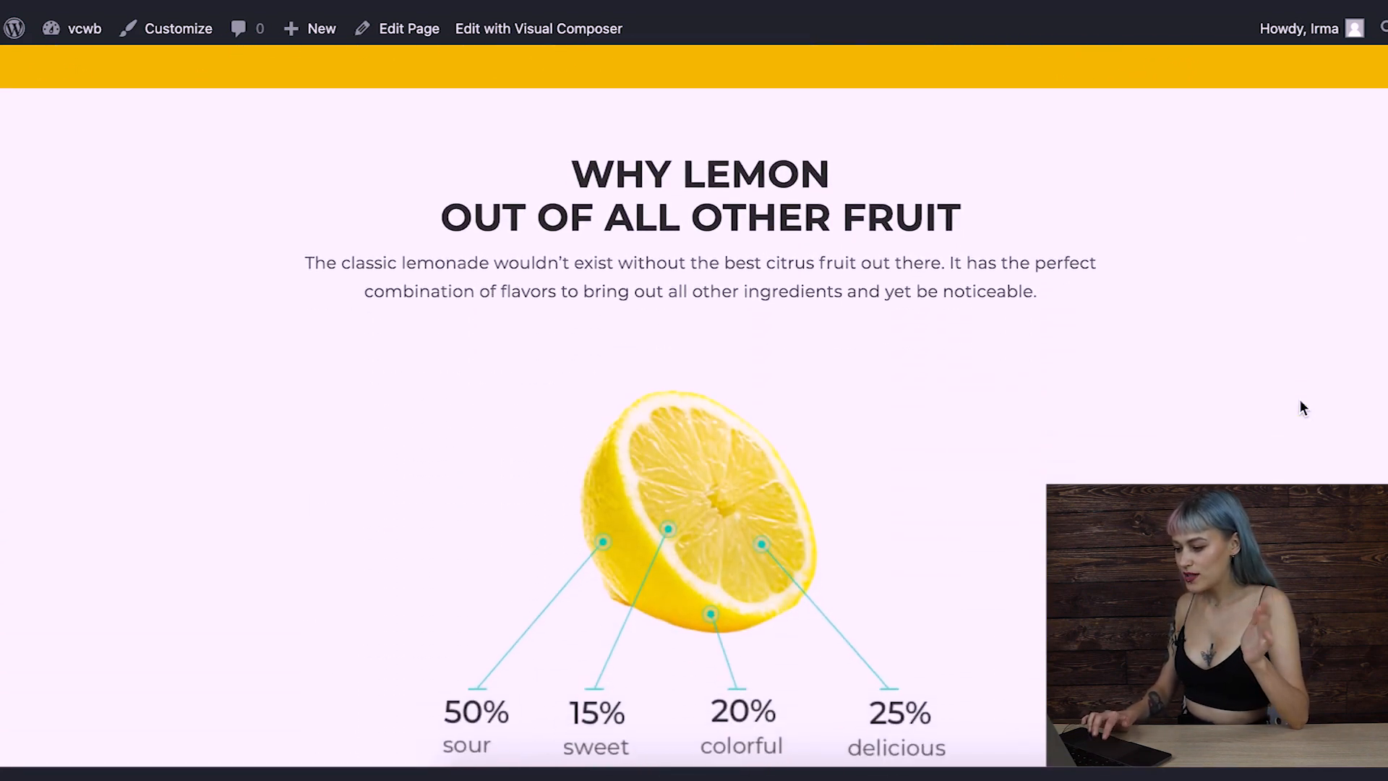
pyautogui.scroll(-1, 1302, 407)
pyautogui.scroll(-2, 1302, 407)
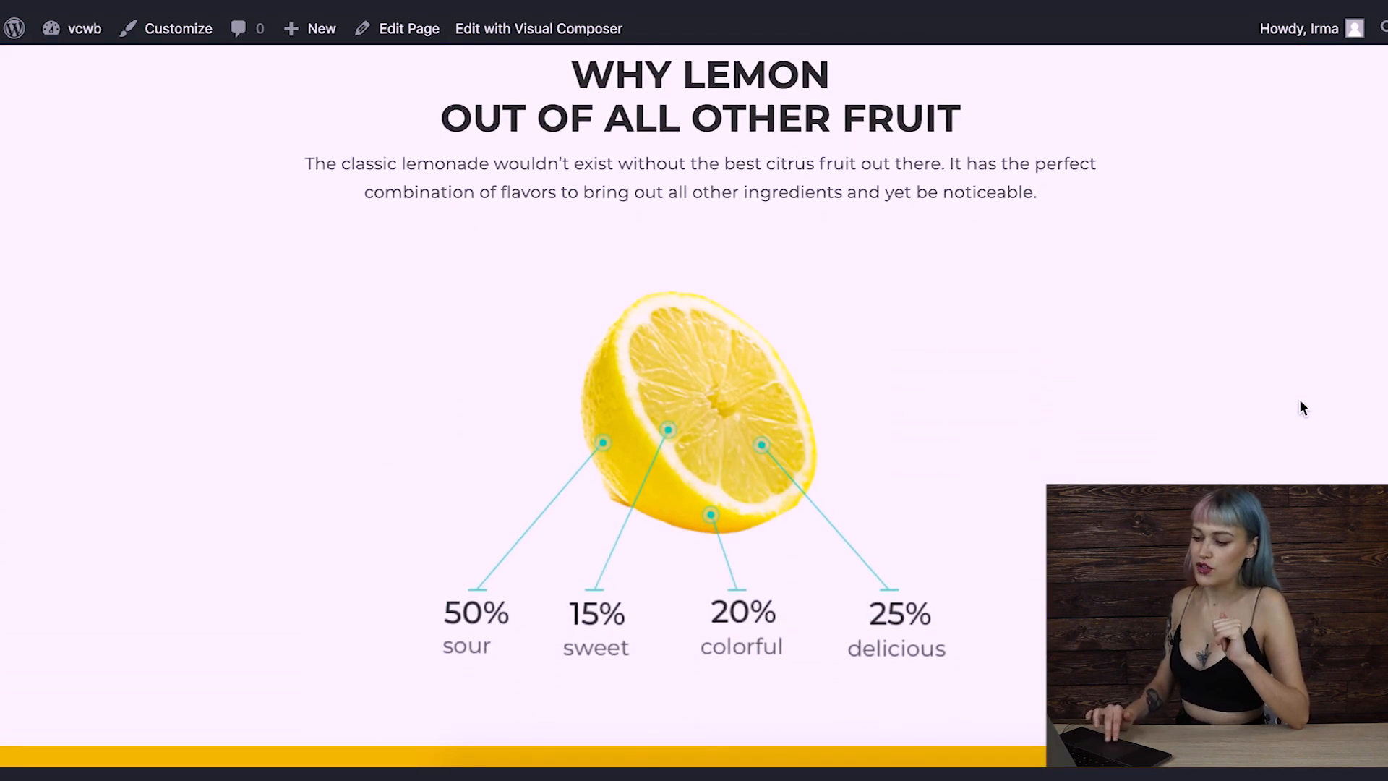
pyautogui.scroll(-4, 1303, 407)
pyautogui.scroll(-4, 1302, 406)
pyautogui.scroll(-3, 1302, 407)
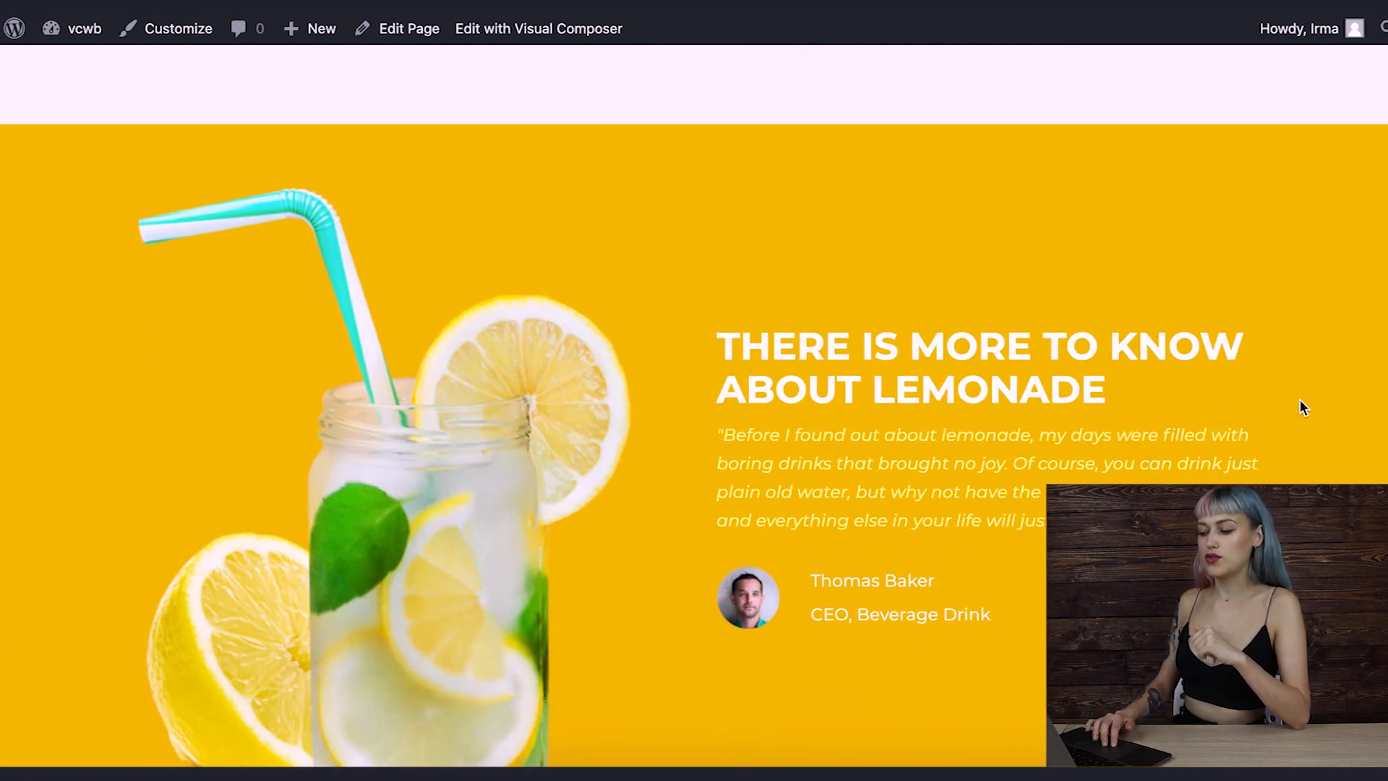
pyautogui.scroll(-1, 1302, 407)
pyautogui.scroll(-2, 1302, 407)
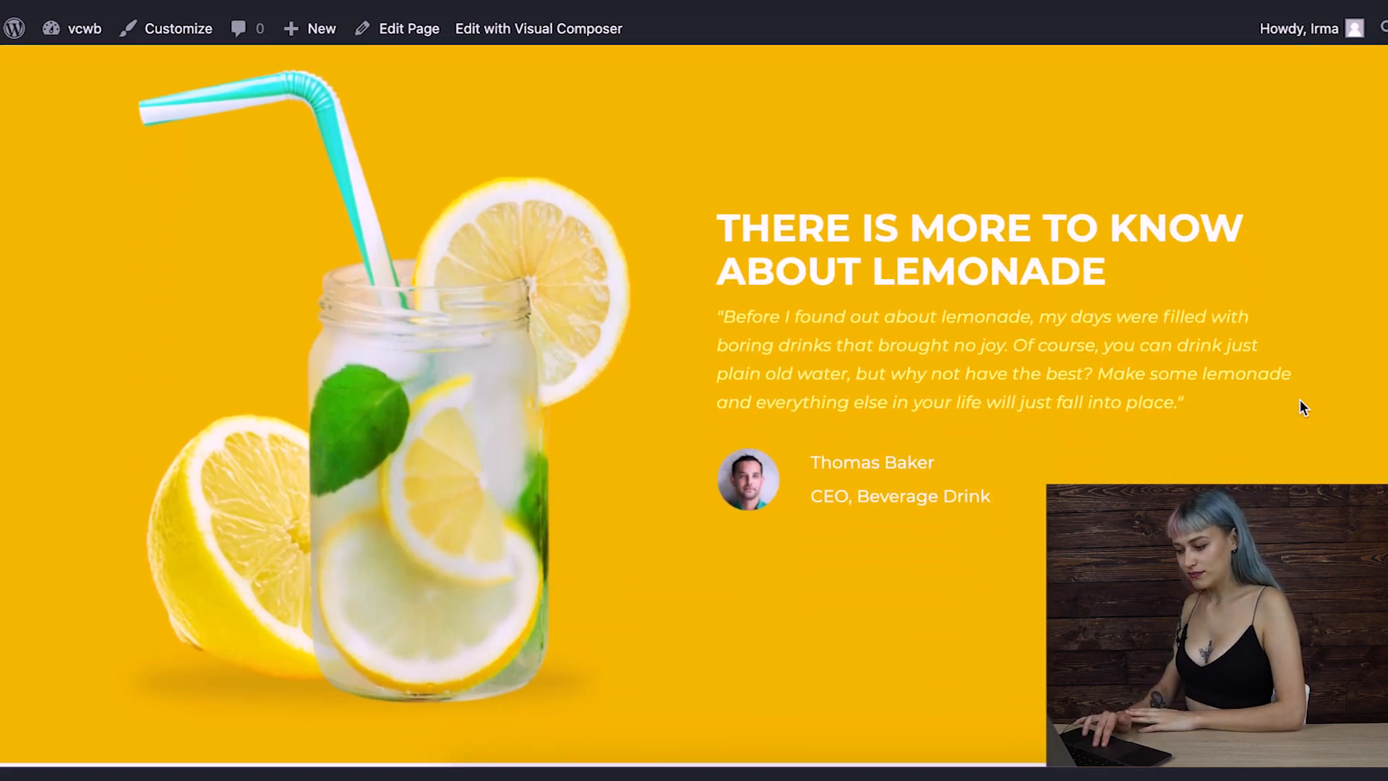
pyautogui.scroll(-6, 1303, 407)
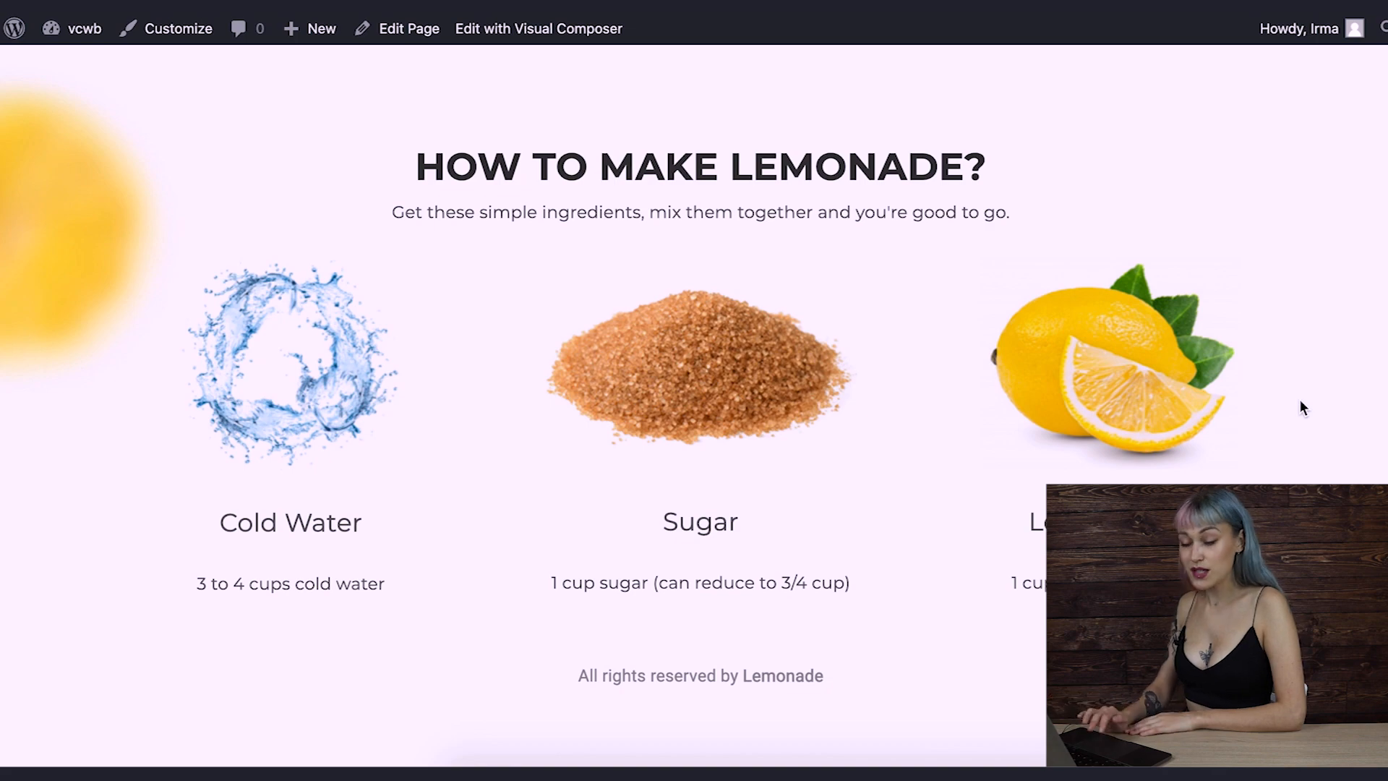
pyautogui.scroll(6, 1302, 407)
pyautogui.scroll(8, 1303, 406)
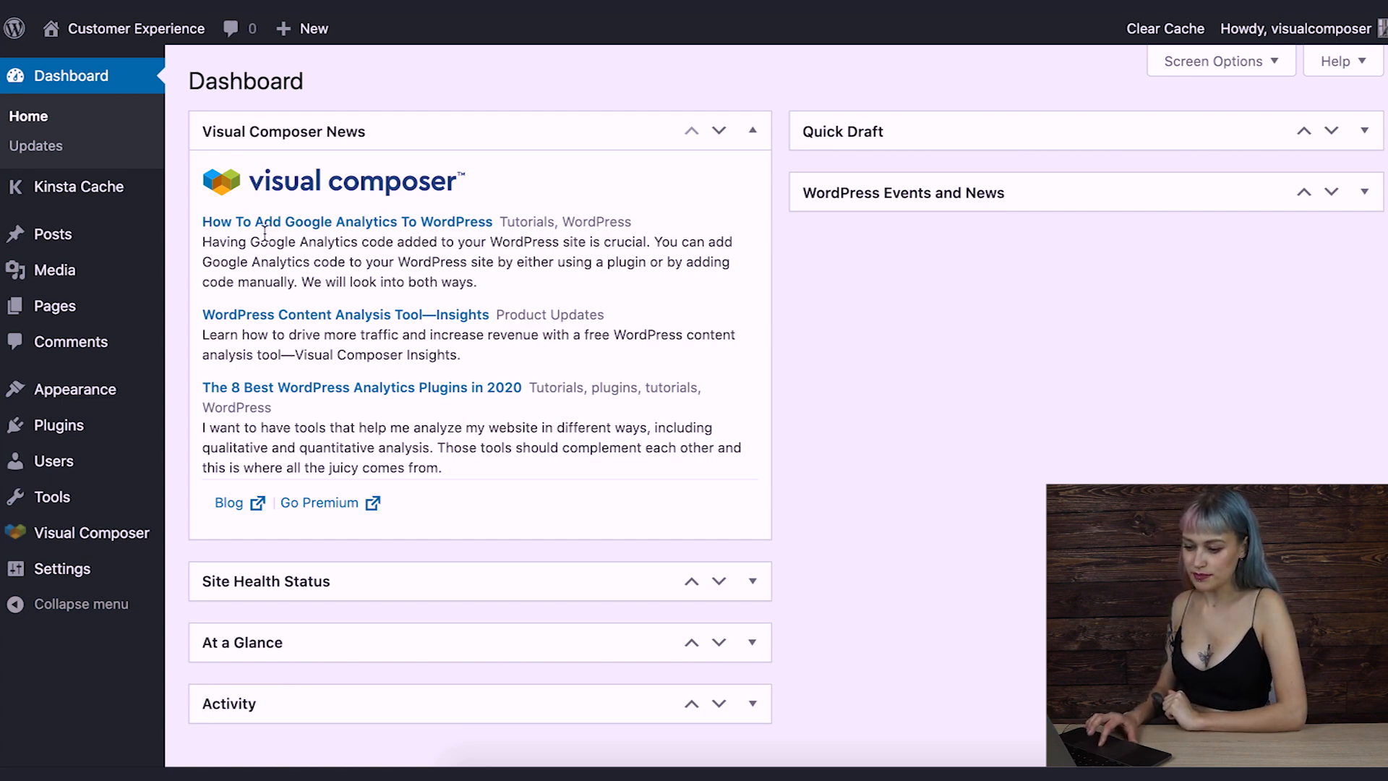
# - Create a new Visual Composer page from Pages and replace 'Auto Draft' with the name 'Lemonade'
pyautogui.click(55, 305)
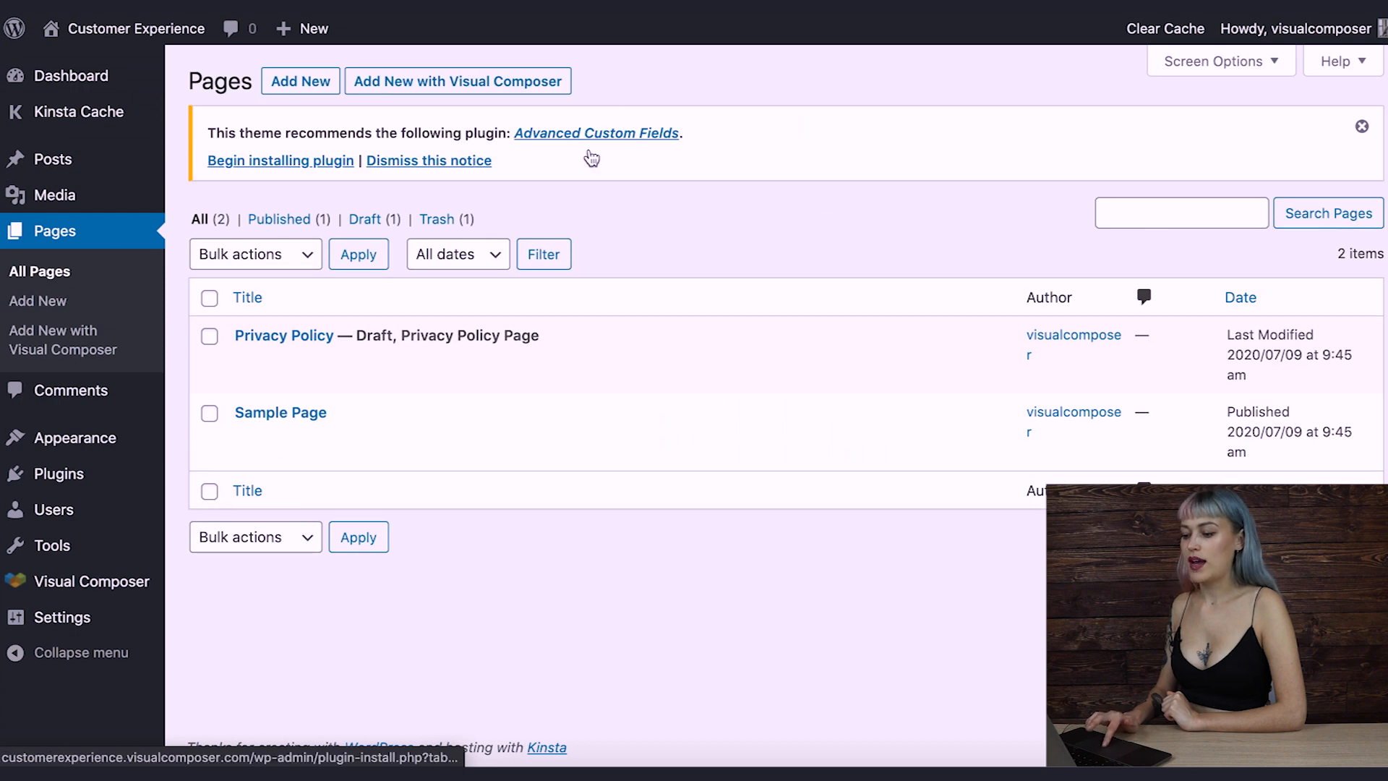
pyautogui.click(518, 87)
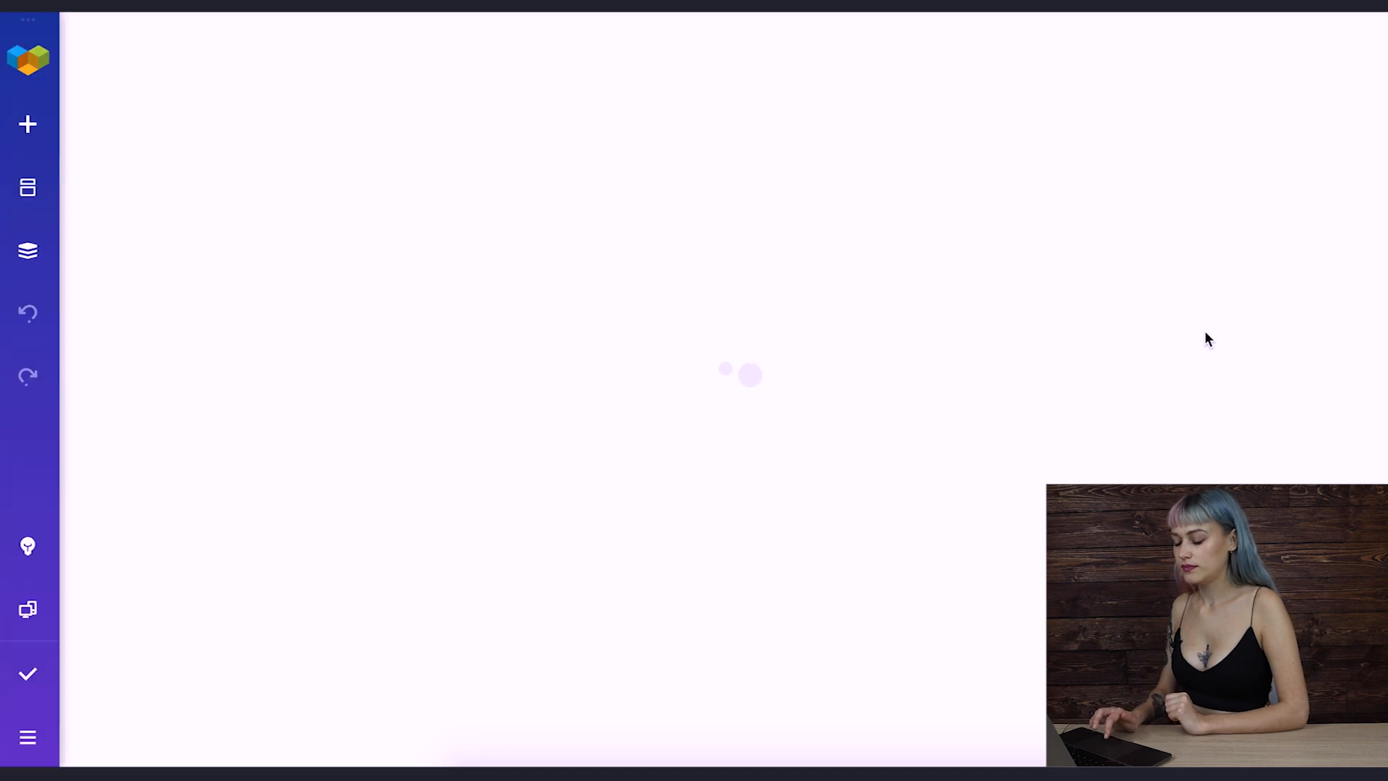
pyautogui.click(444, 311)
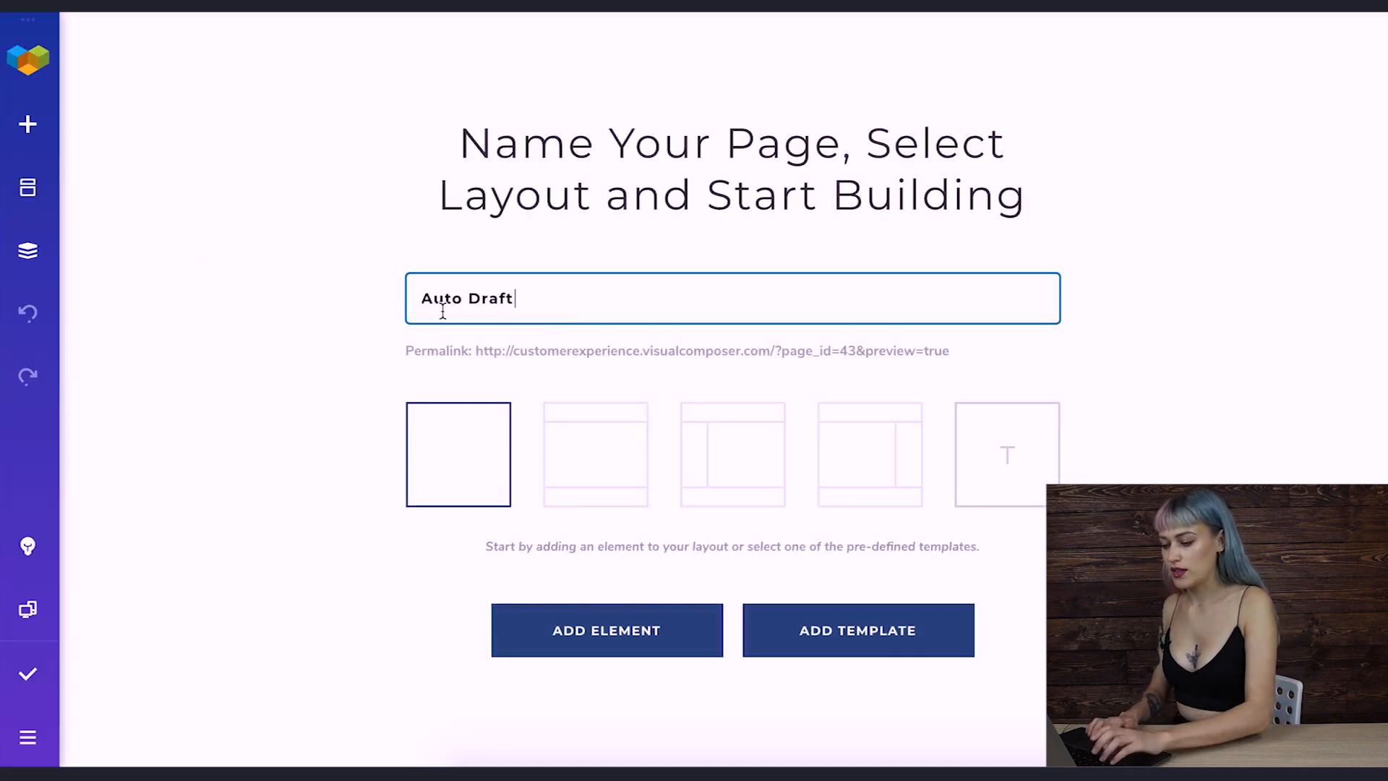
pyautogui.hotkey('ctrl', 'a')
pyautogui.write('Lemonad')
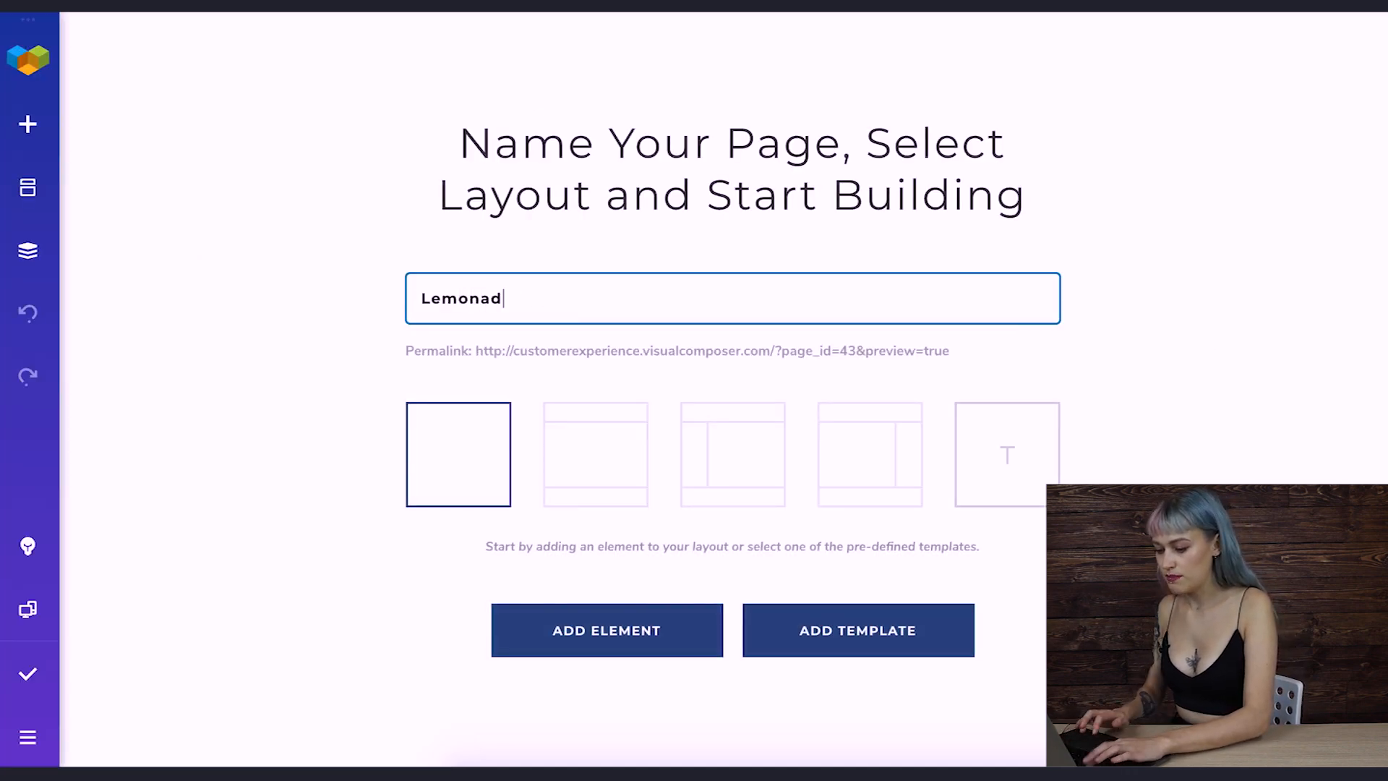
pyautogui.write('e')
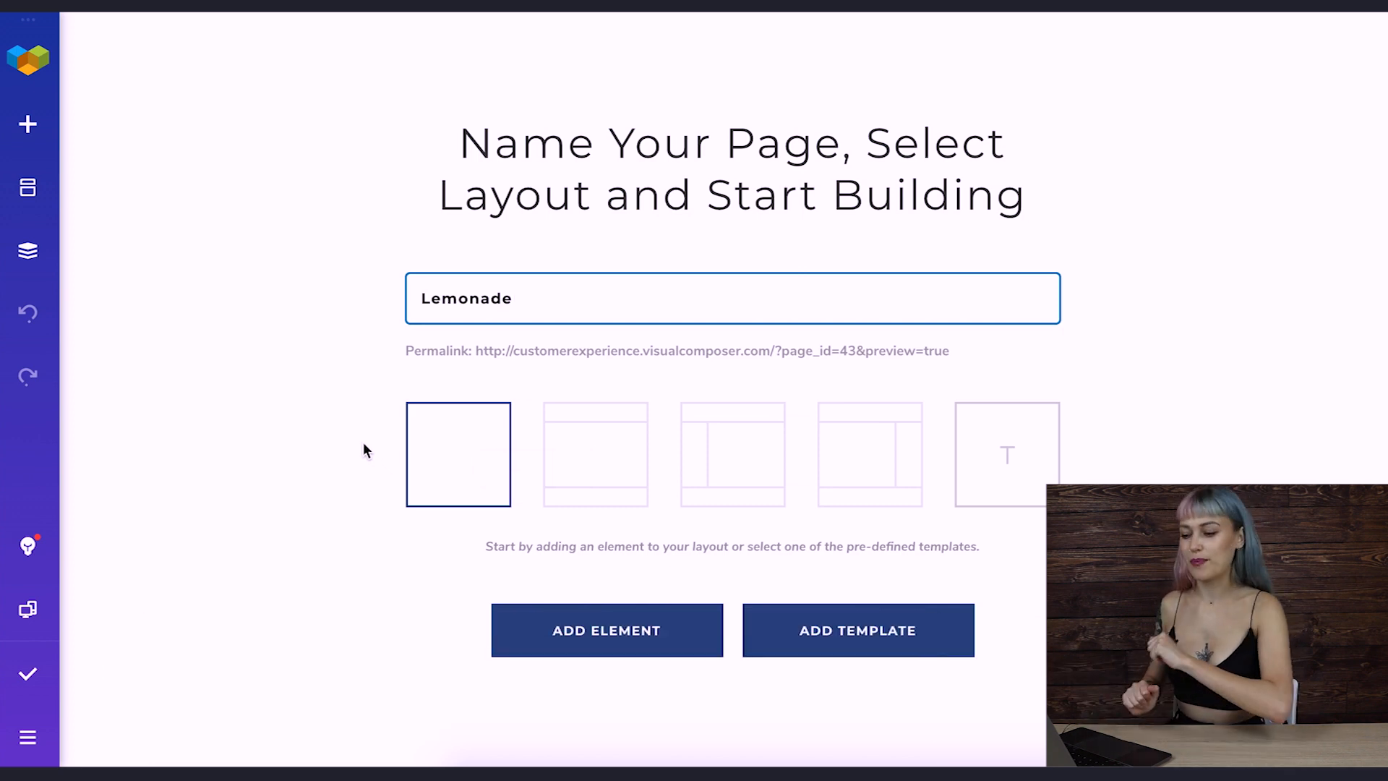
pyautogui.click(363, 445)
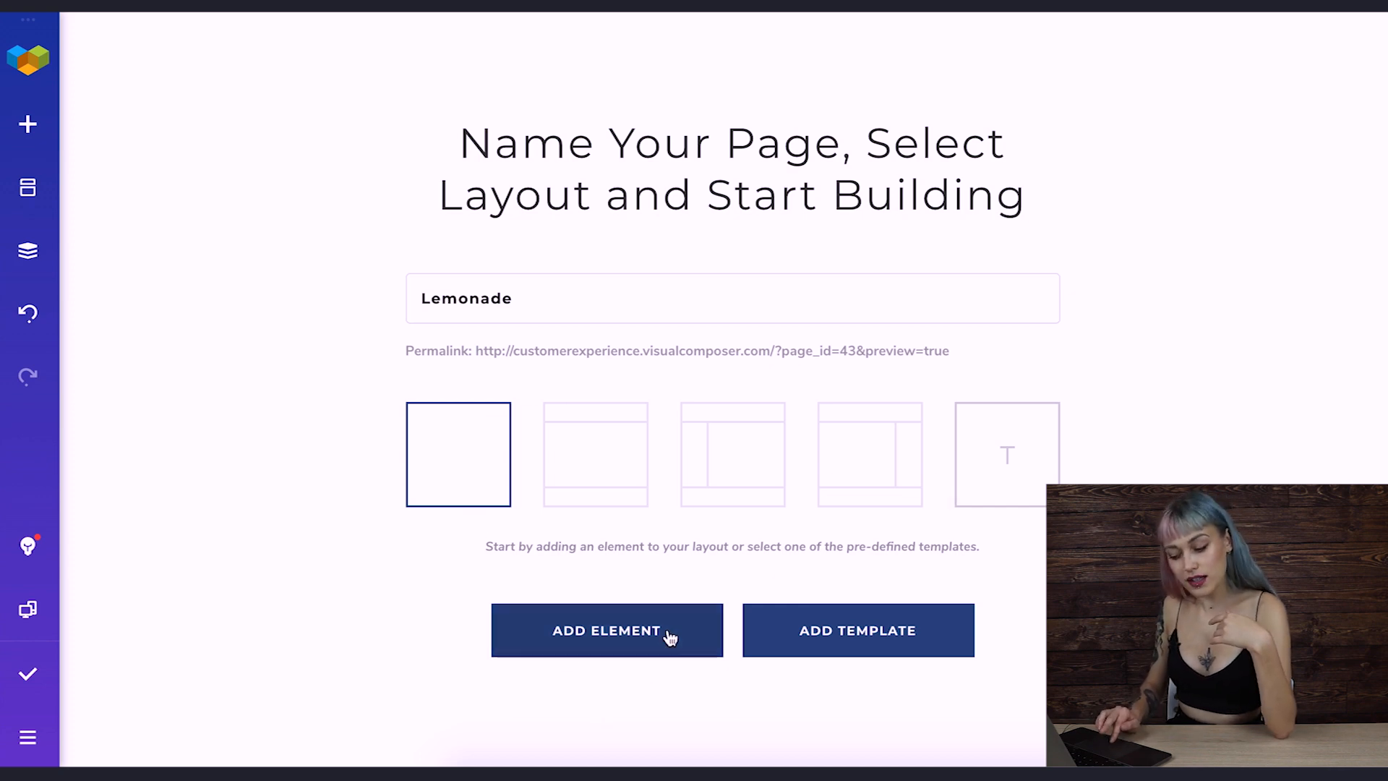
# - Add a Row, make it full width and give it background colour F2C101
pyautogui.click(29, 127)
pyautogui.click(128, 141)
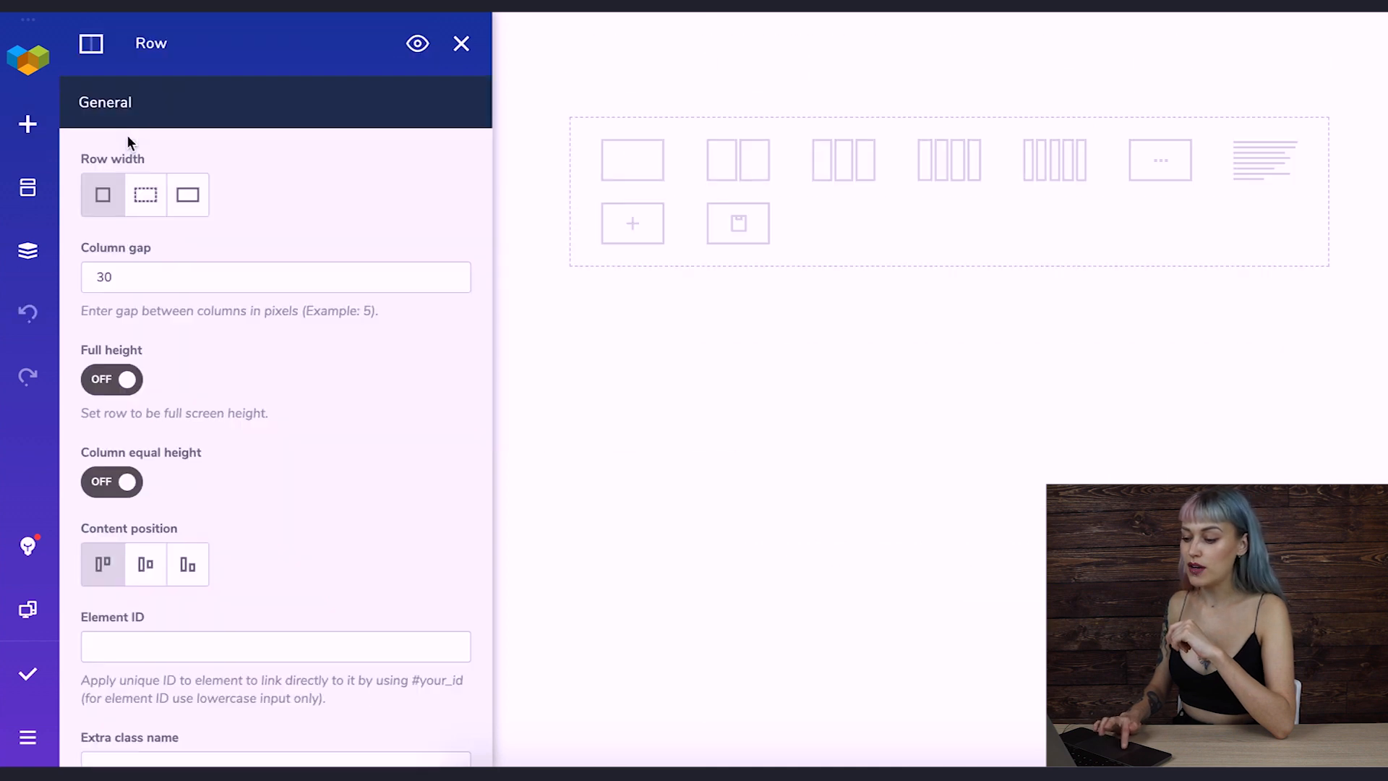
pyautogui.moveTo(949, 192)
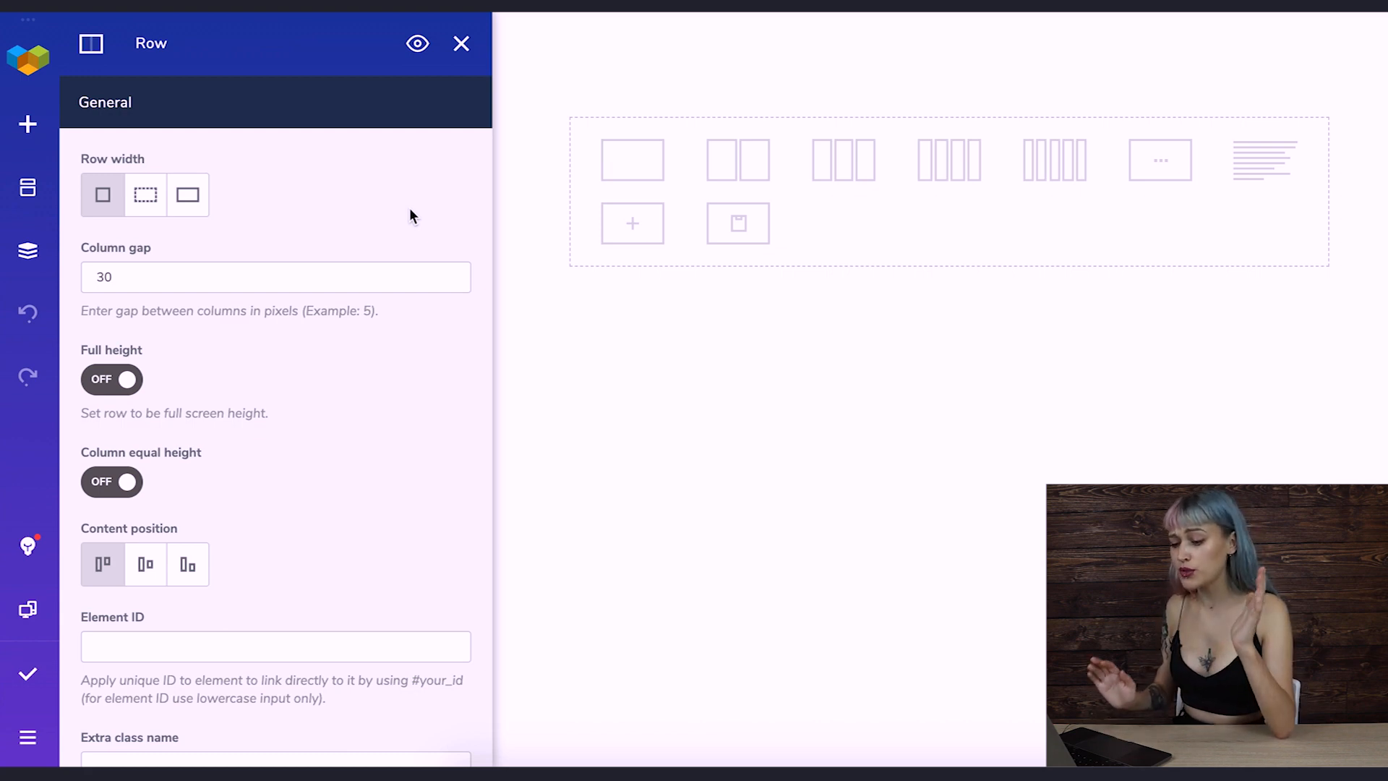
pyautogui.click(187, 198)
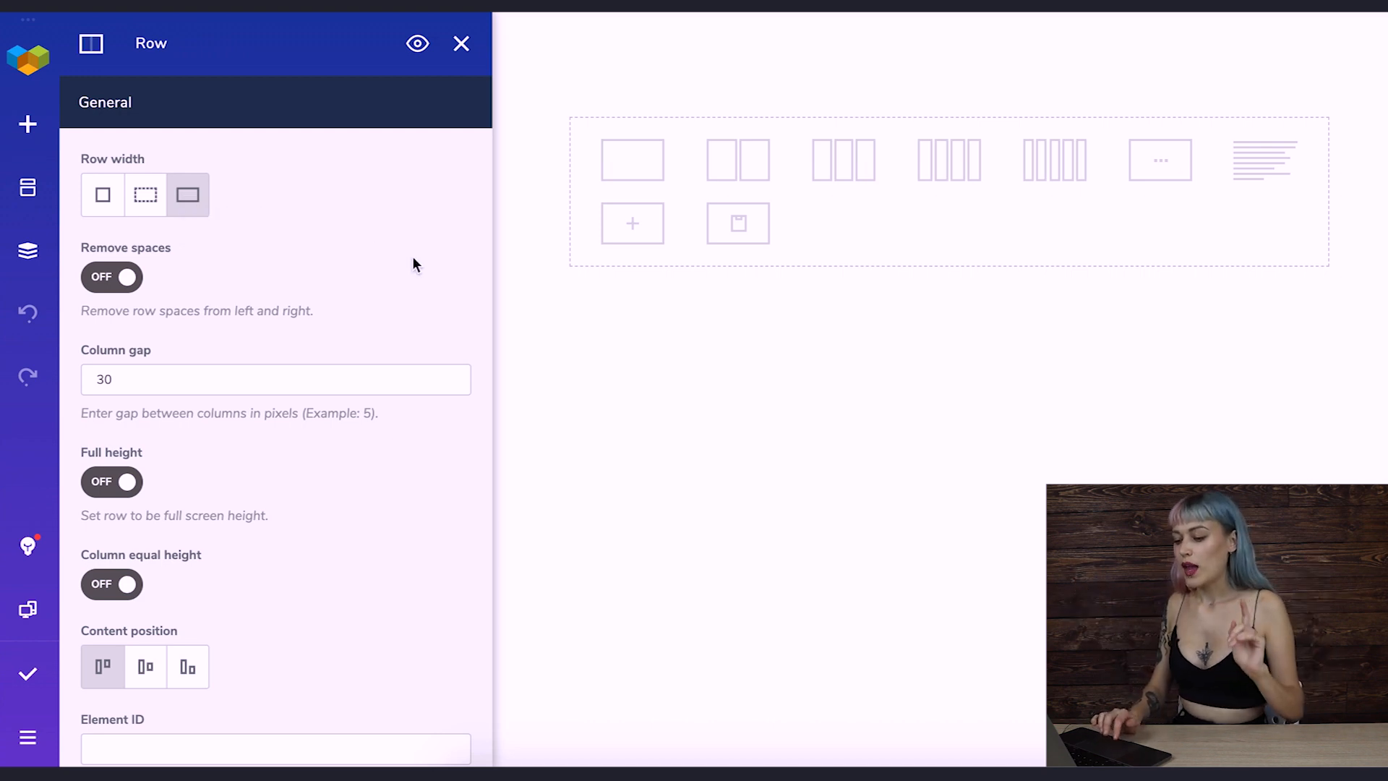
pyautogui.scroll(-3, 412, 256)
pyautogui.scroll(-5, 412, 257)
pyautogui.scroll(-5, 411, 256)
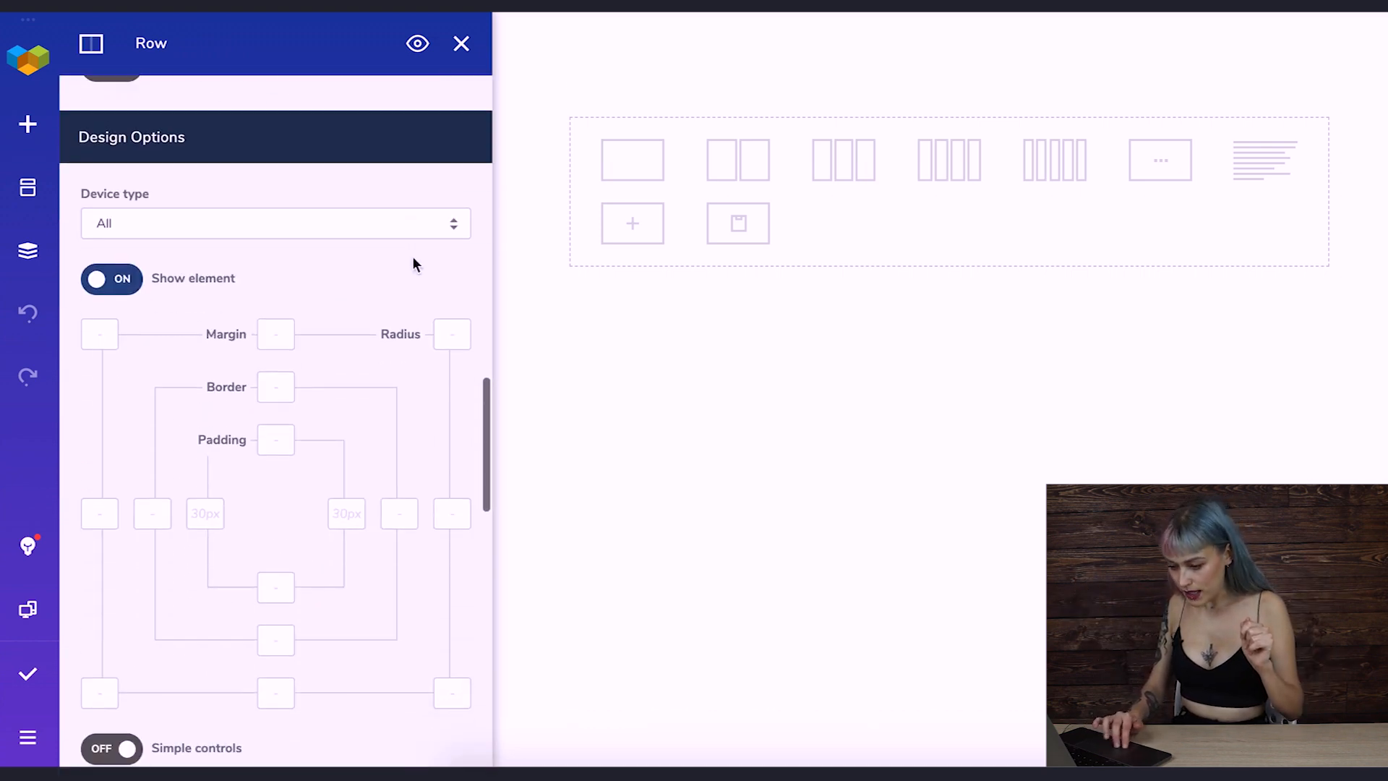
pyautogui.scroll(-5, 413, 257)
pyautogui.scroll(-3, 413, 255)
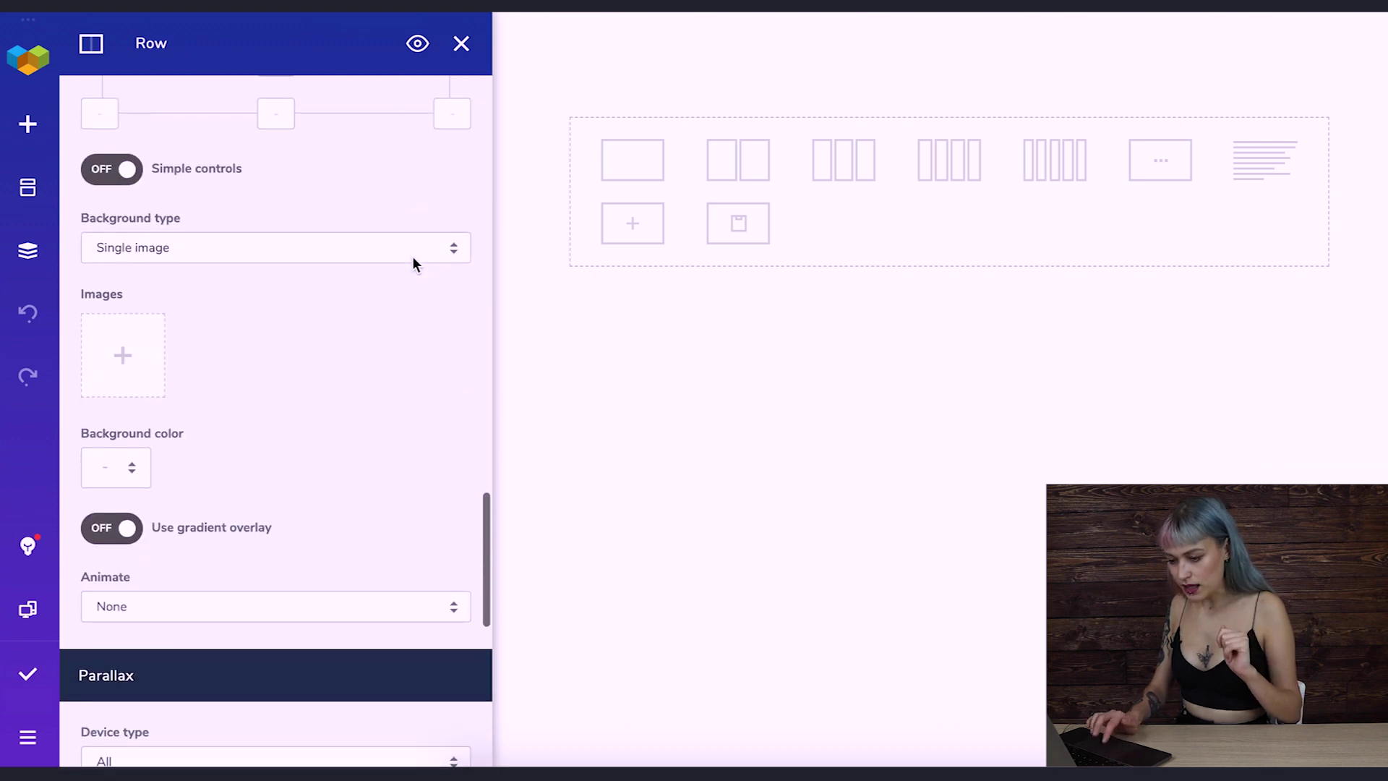
pyautogui.click(109, 470)
pyautogui.scroll(-2, 363, 386)
pyautogui.scroll(-1, 364, 386)
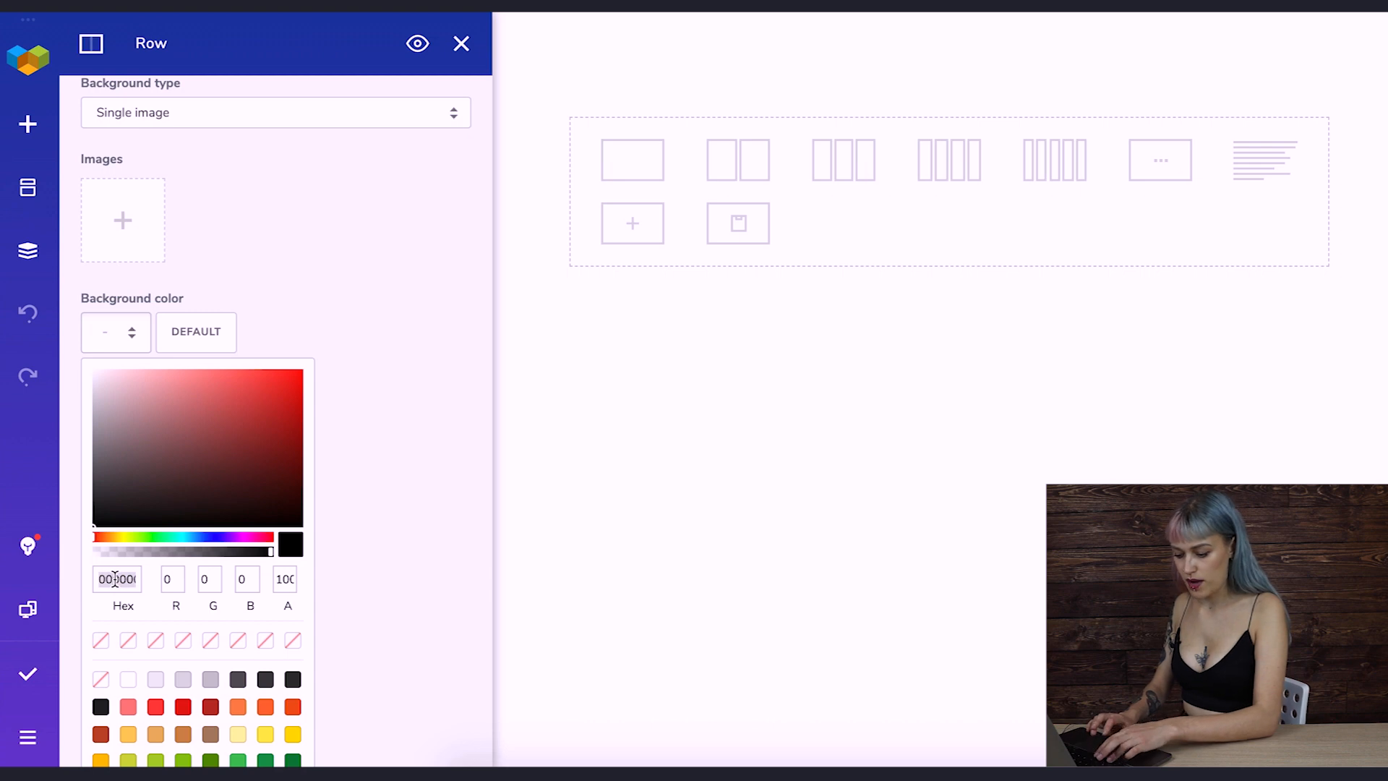
pyautogui.hotkey('ctrl', 'v')
pyautogui.click(378, 435)
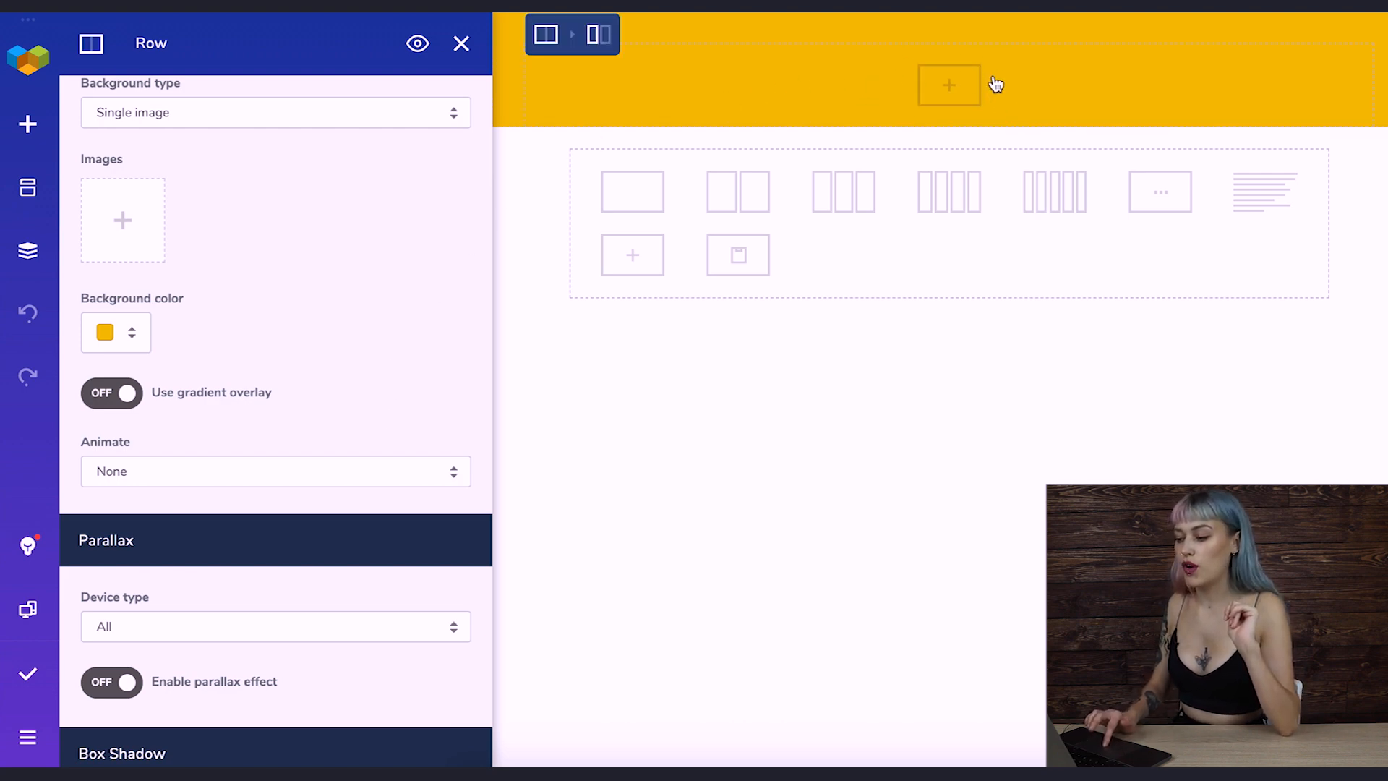
pyautogui.moveTo(760, 71)
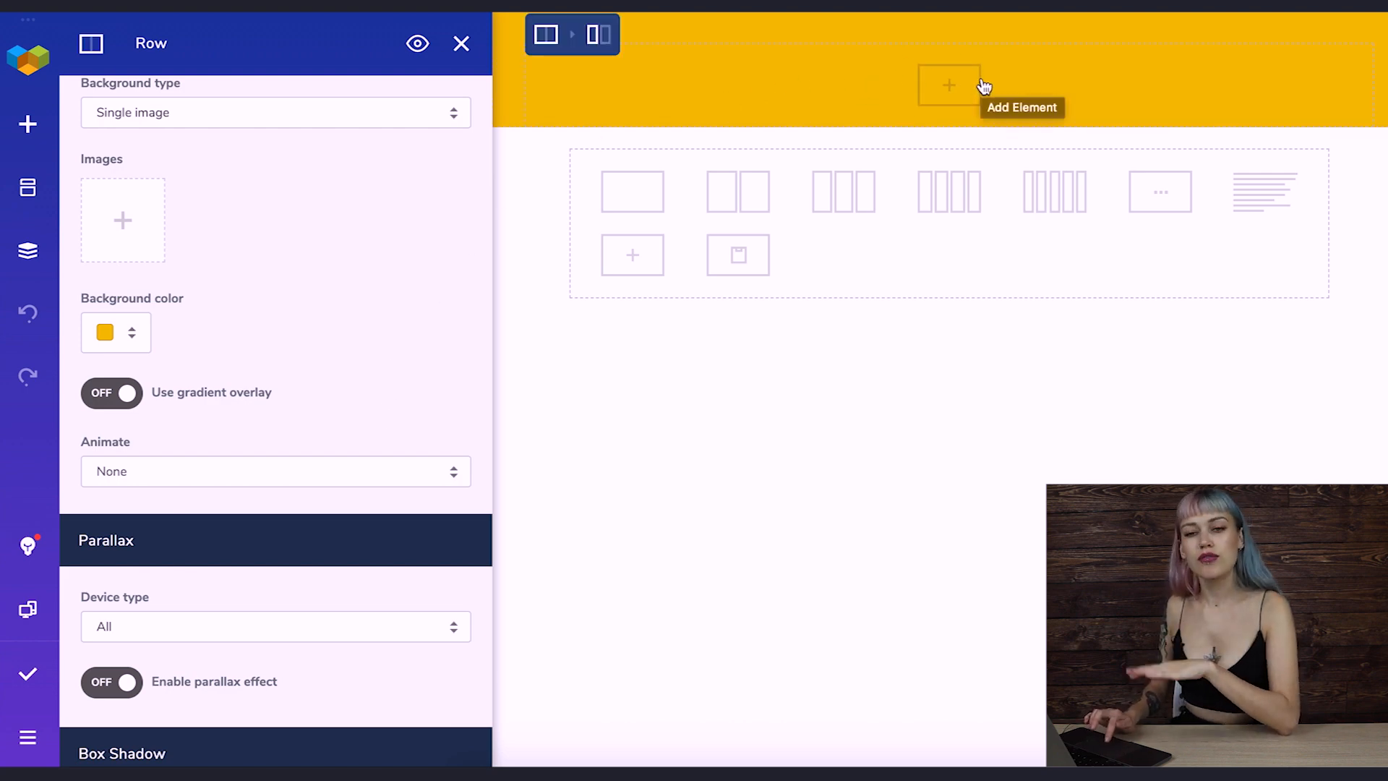
# - Add a Single Image to the row using lemonade-logo from the Media Library, then add a row below
pyautogui.click(949, 87)
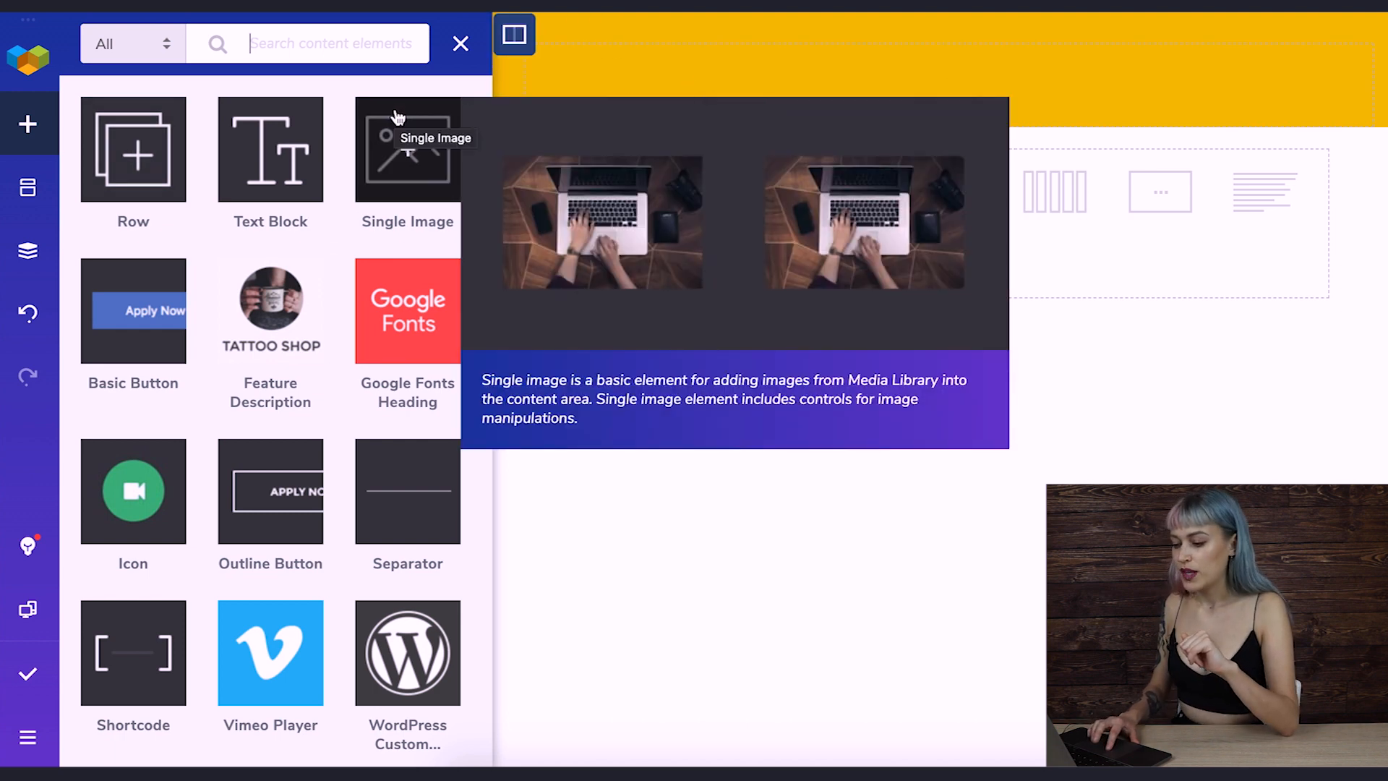
pyautogui.click(407, 152)
pyautogui.scroll(-3, 413, 372)
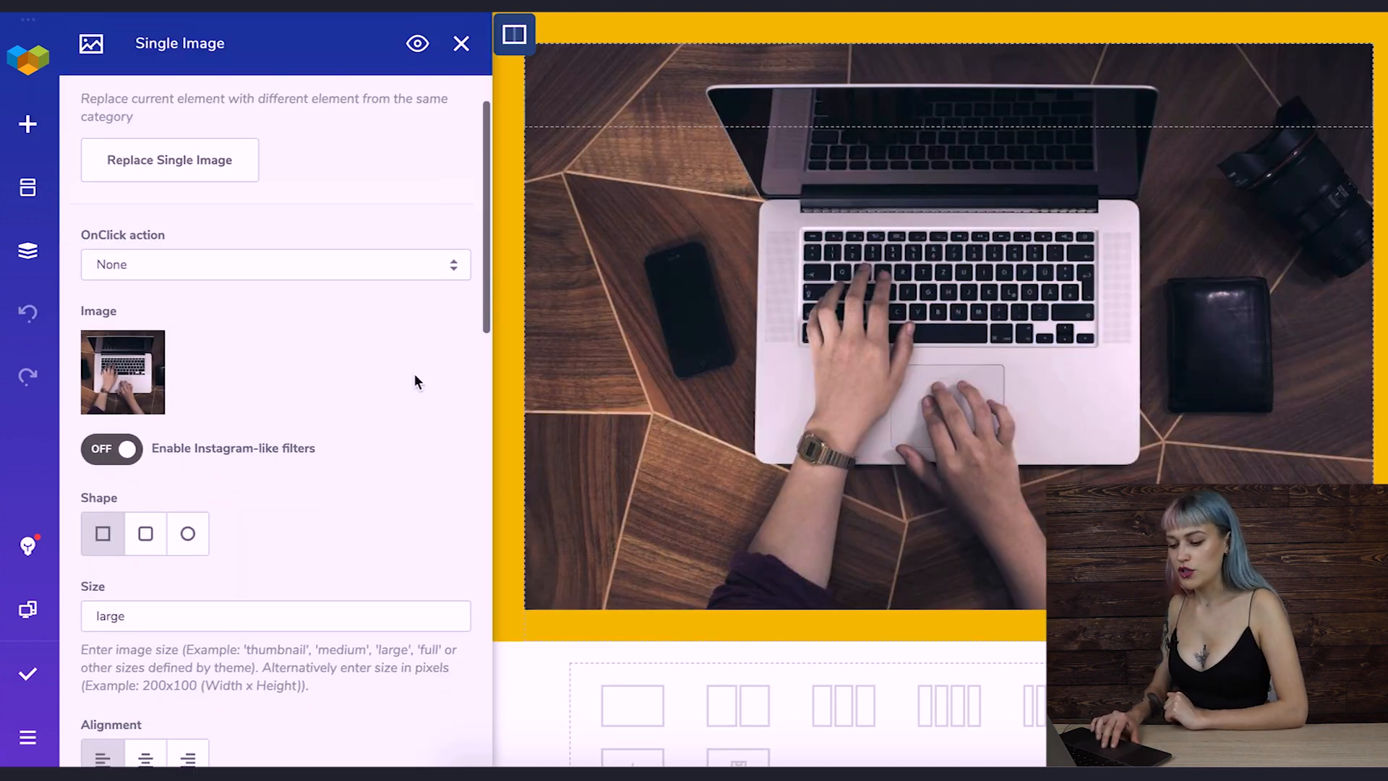
pyautogui.click(152, 346)
pyautogui.click(152, 345)
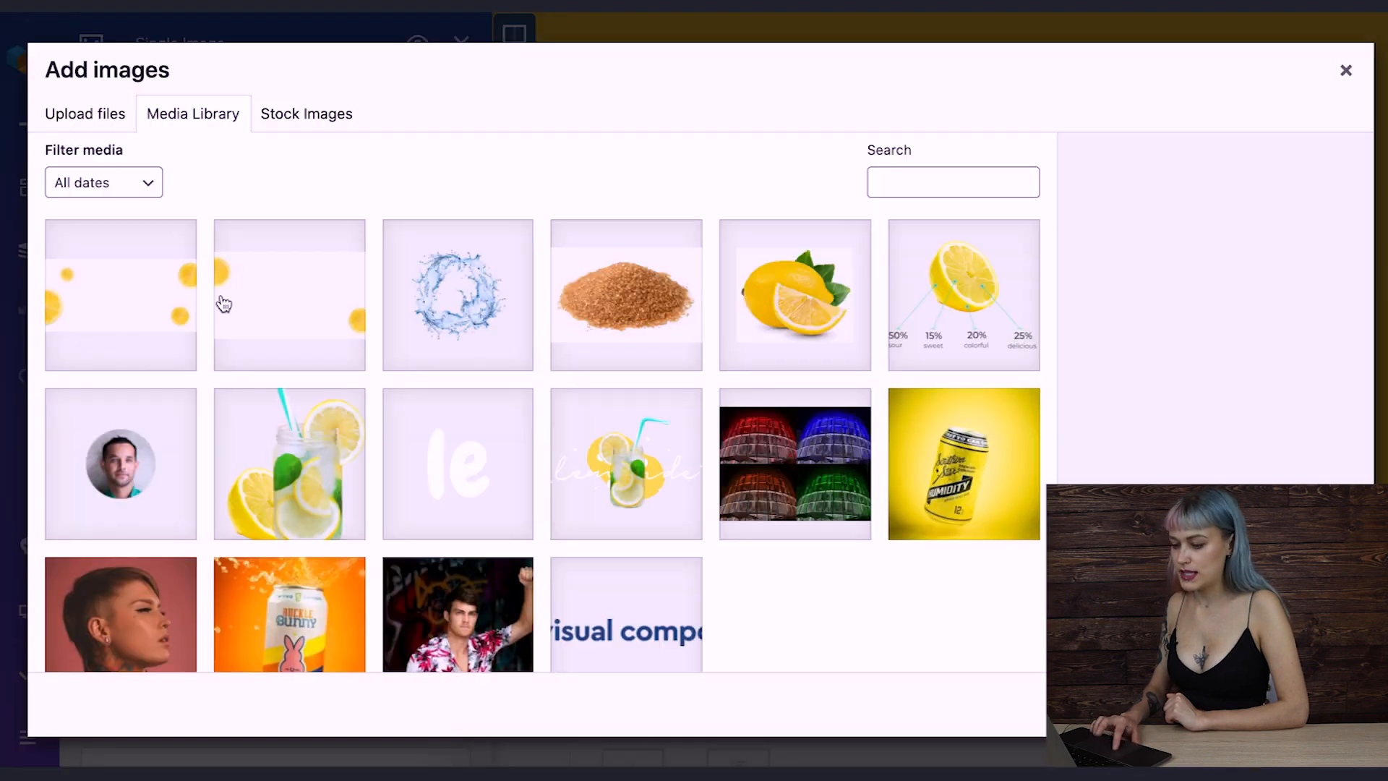
pyautogui.click(503, 467)
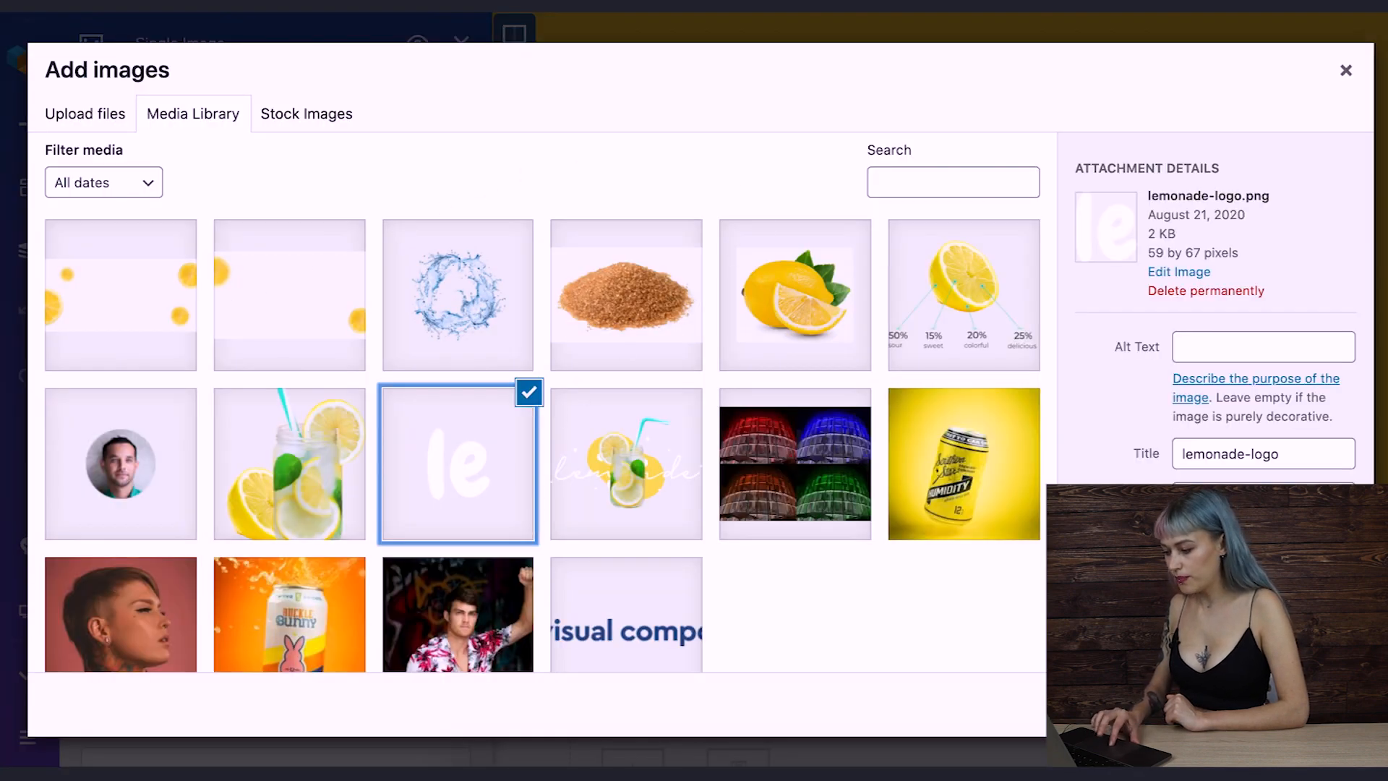
pyautogui.click(972, 550)
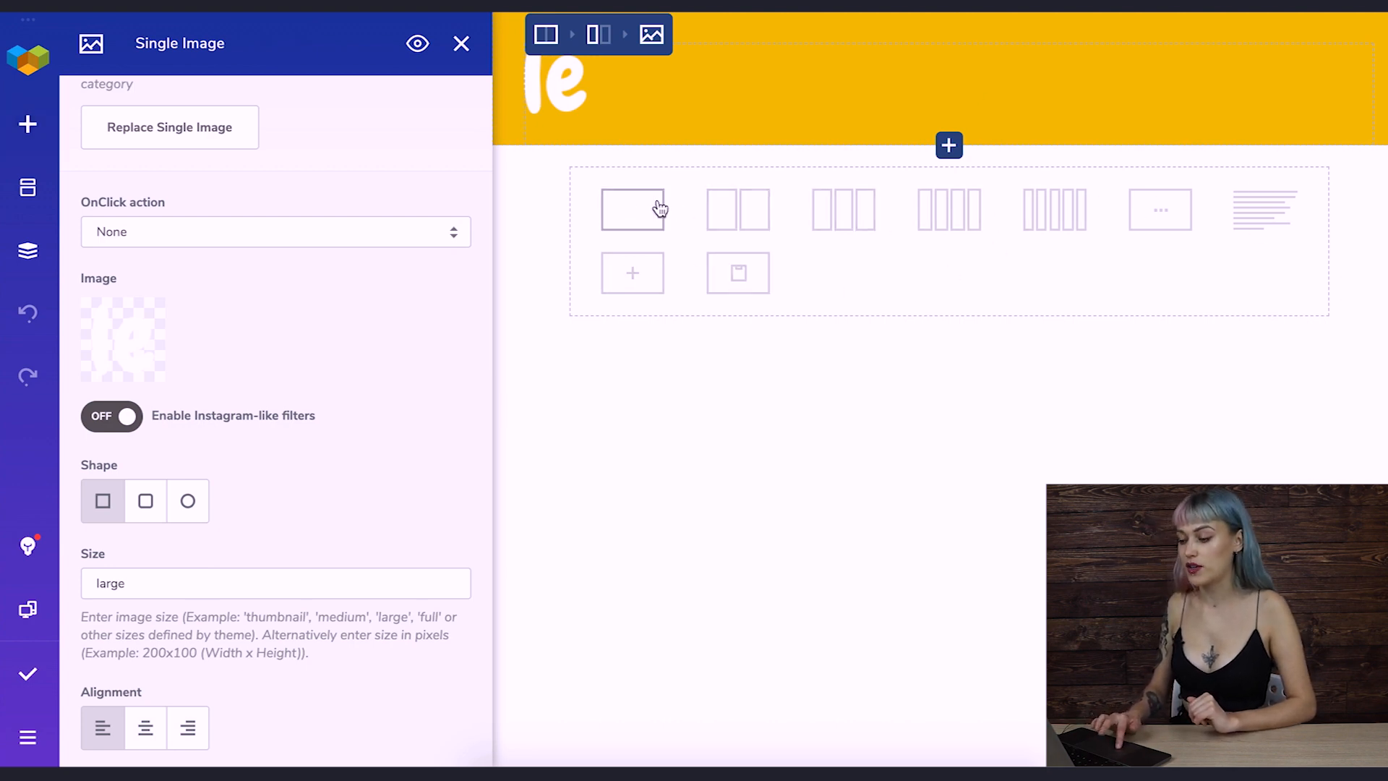
pyautogui.click(631, 209)
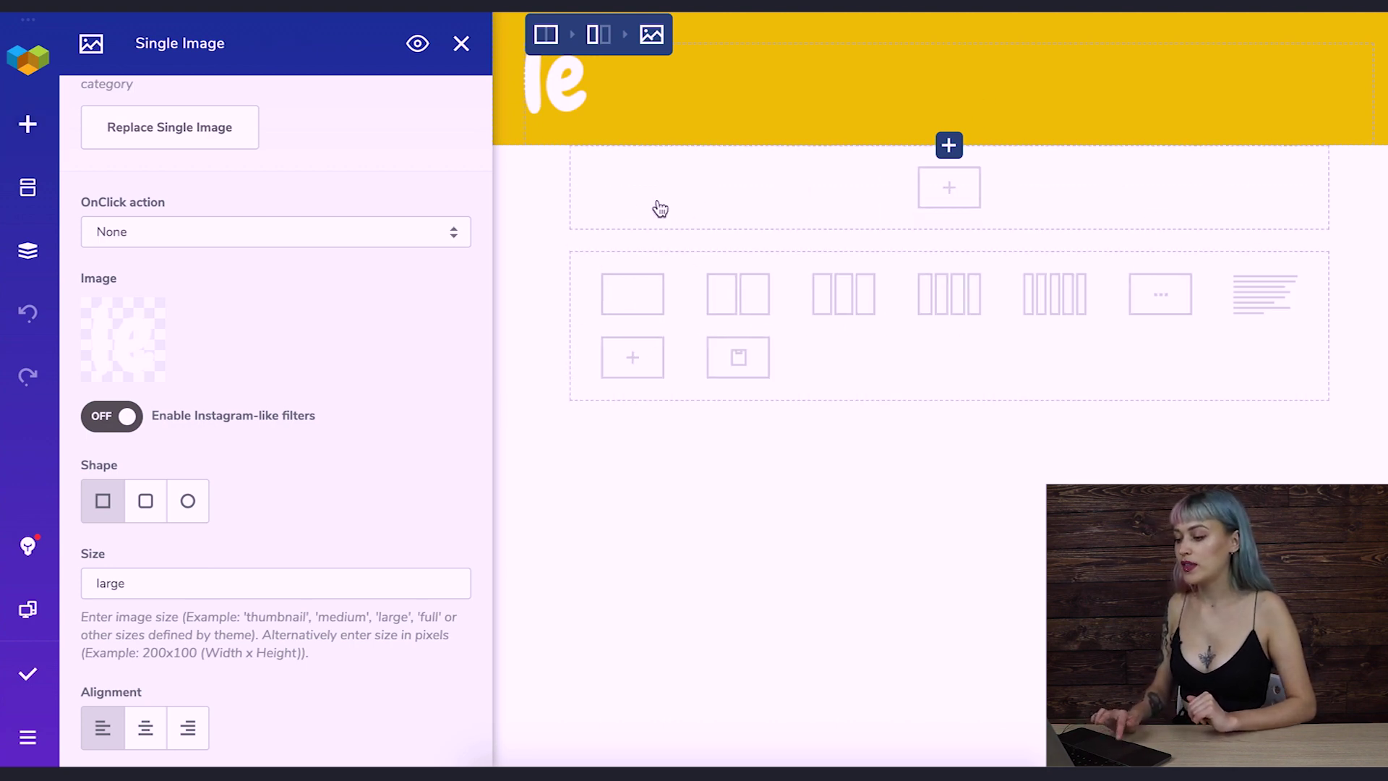
# - Make the new row full width with the same yellow background
pyautogui.moveTo(590, 123)
pyautogui.click(620, 168)
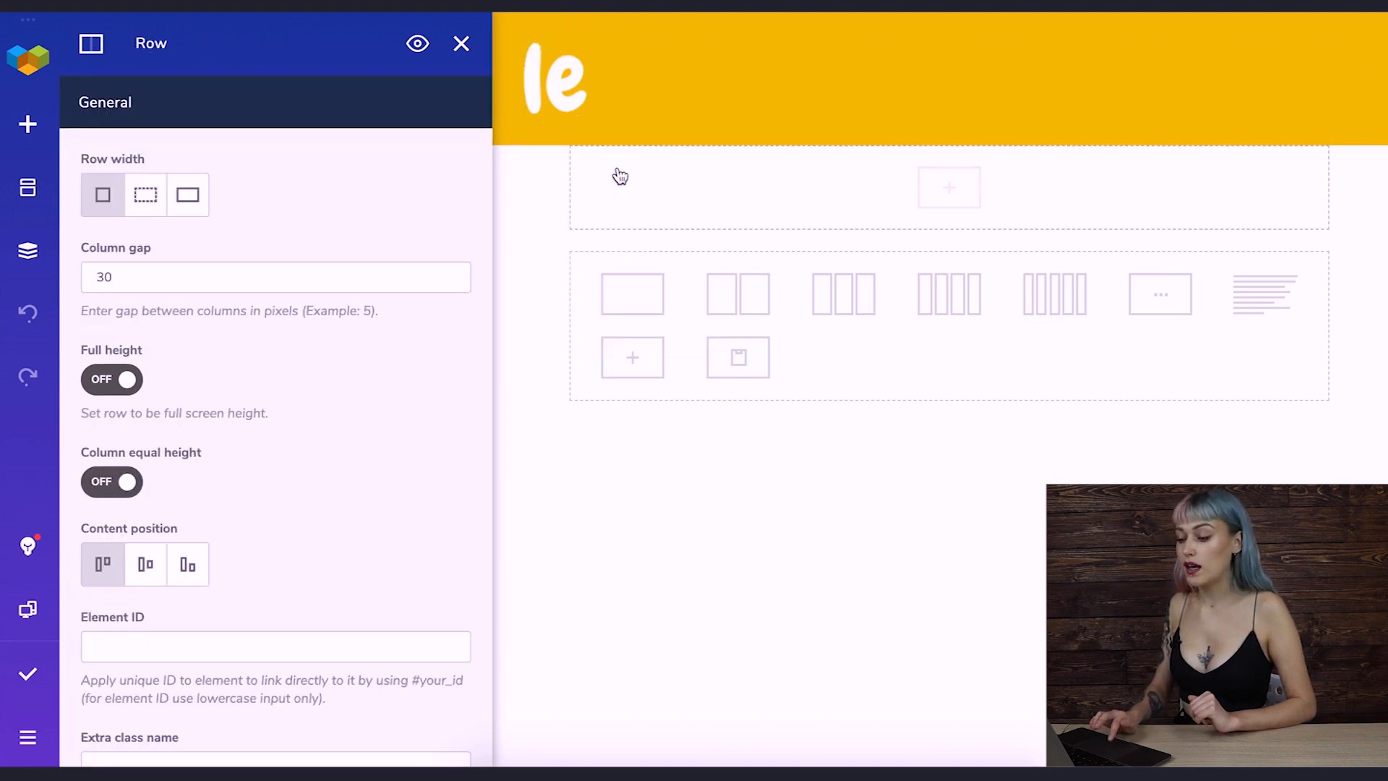
pyautogui.click(191, 197)
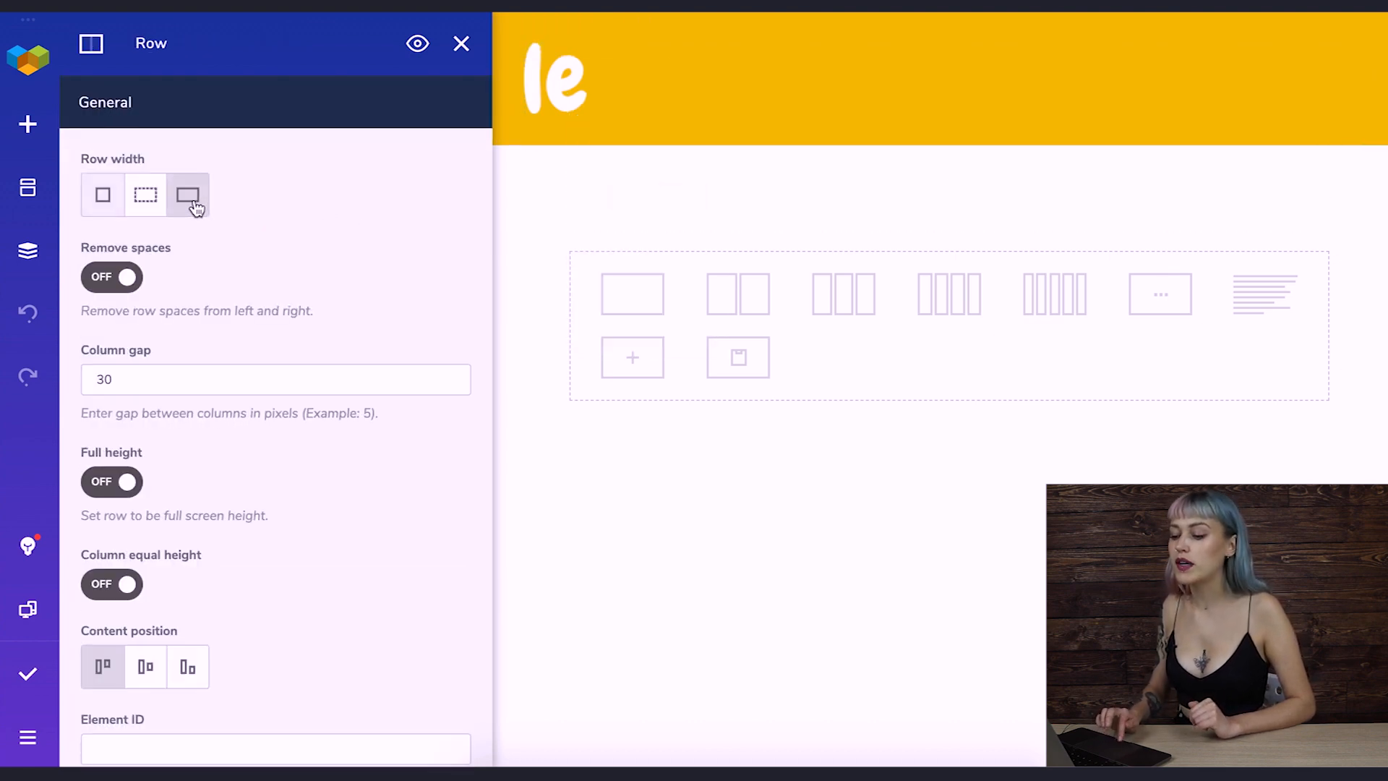
pyautogui.scroll(-5, 361, 252)
pyautogui.scroll(-5, 361, 253)
pyautogui.scroll(-5, 361, 252)
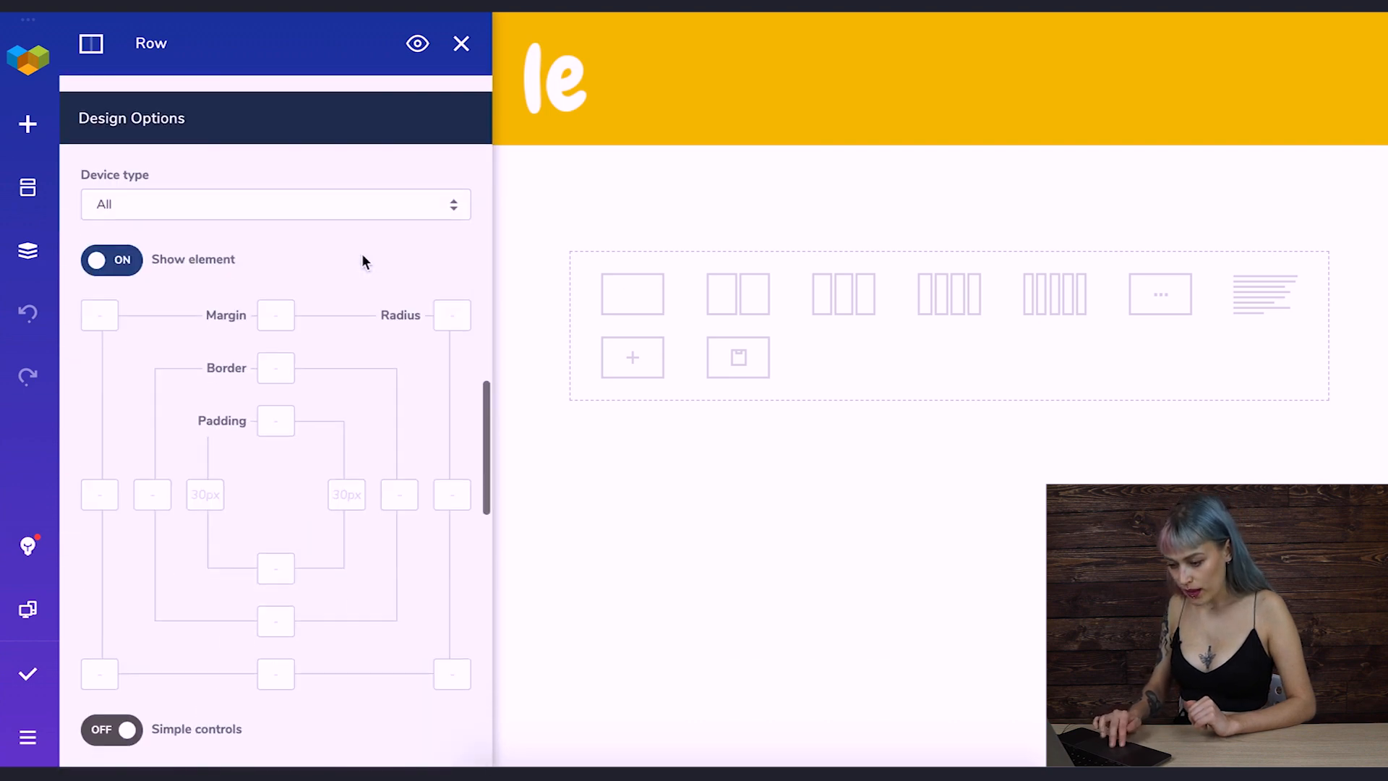
pyautogui.scroll(-4, 361, 253)
pyautogui.scroll(-2, 337, 322)
pyautogui.scroll(-2, 350, 496)
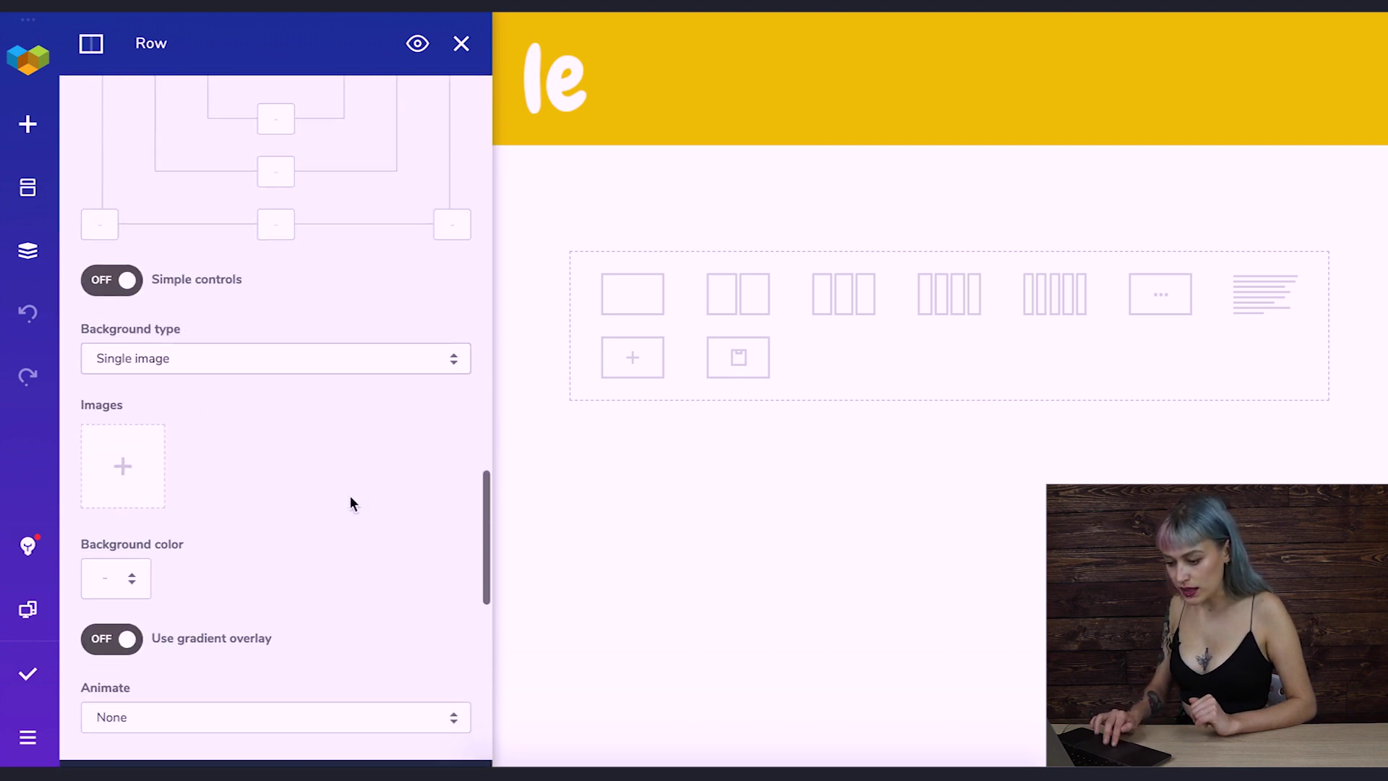
pyautogui.click(114, 579)
pyautogui.scroll(-3, 349, 468)
pyautogui.scroll(-1, 350, 473)
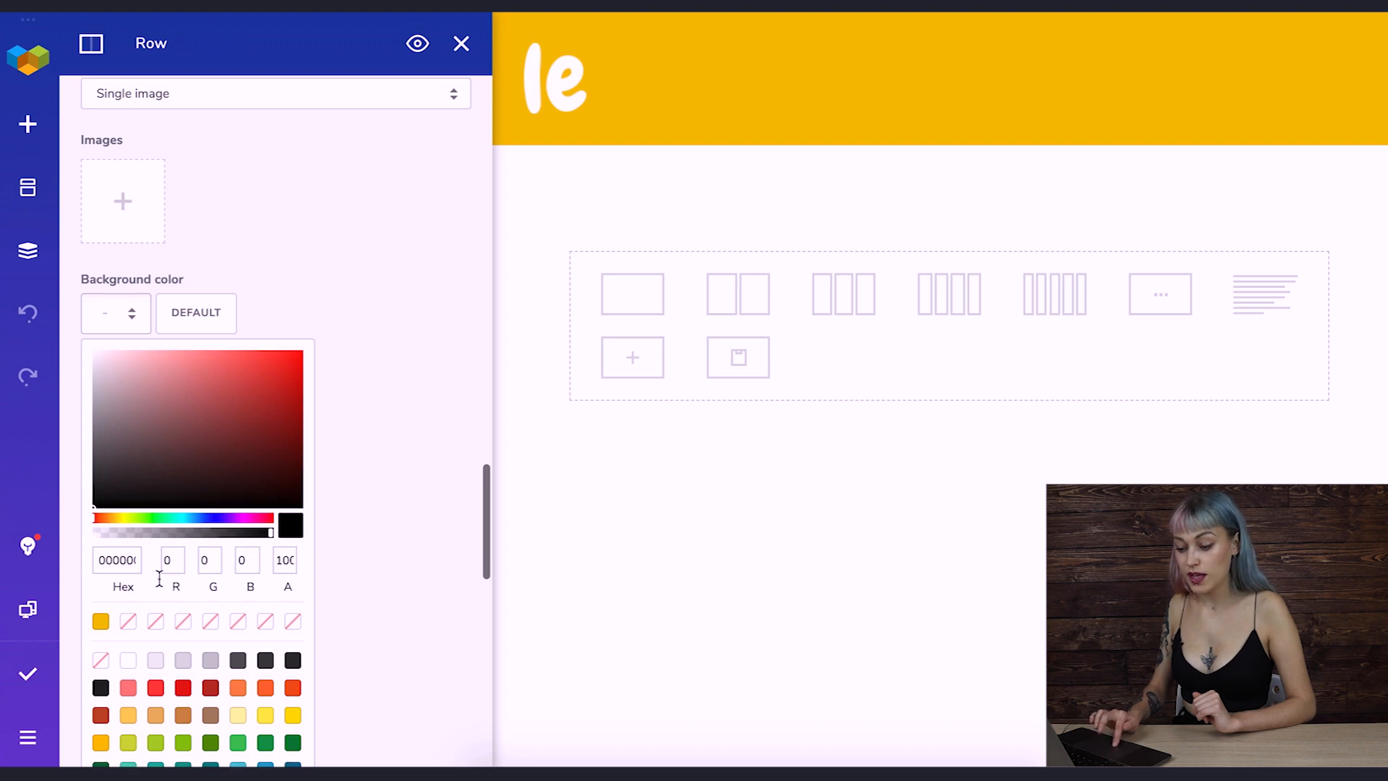
pyautogui.click(103, 627)
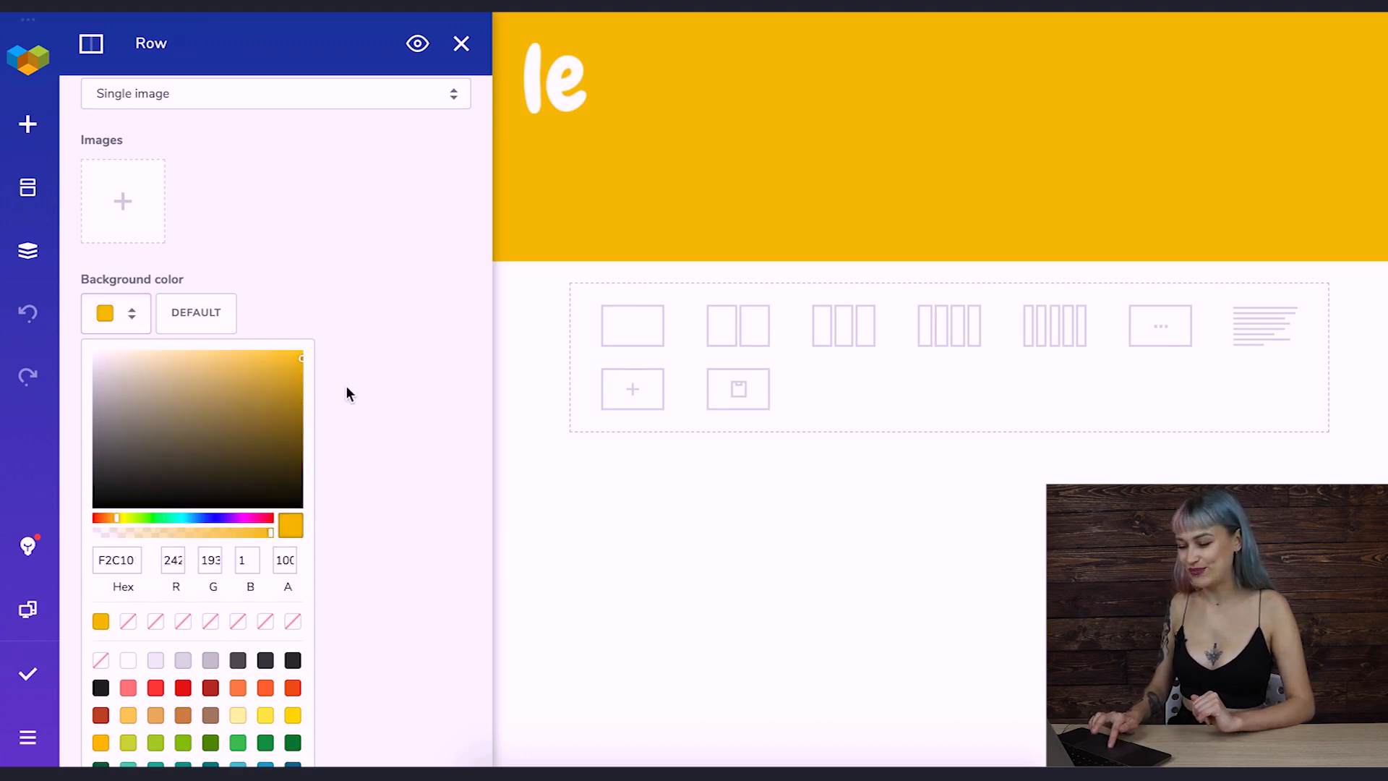
pyautogui.click(380, 377)
pyautogui.moveTo(949, 206)
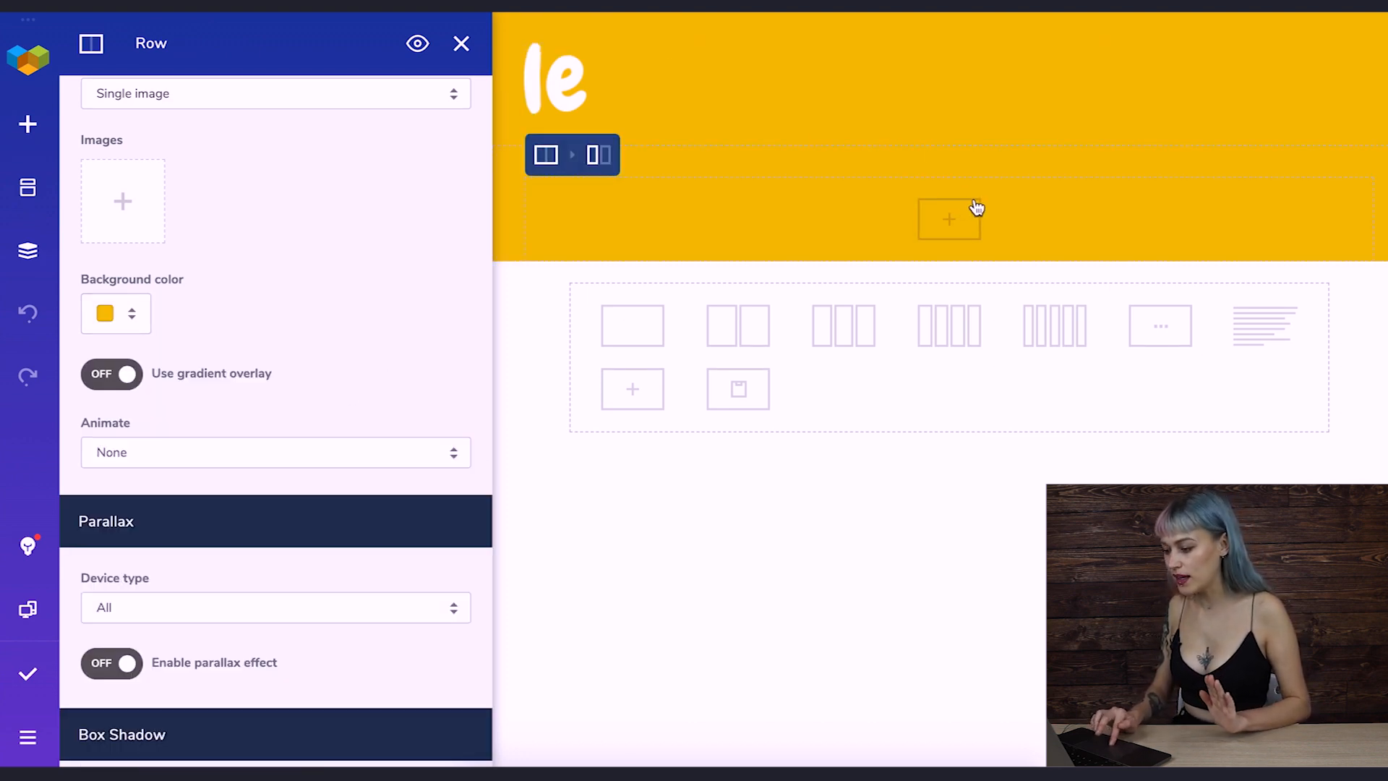
# - Add a Single Image to the row using the lemonade glass image from the Media Library
pyautogui.click(948, 218)
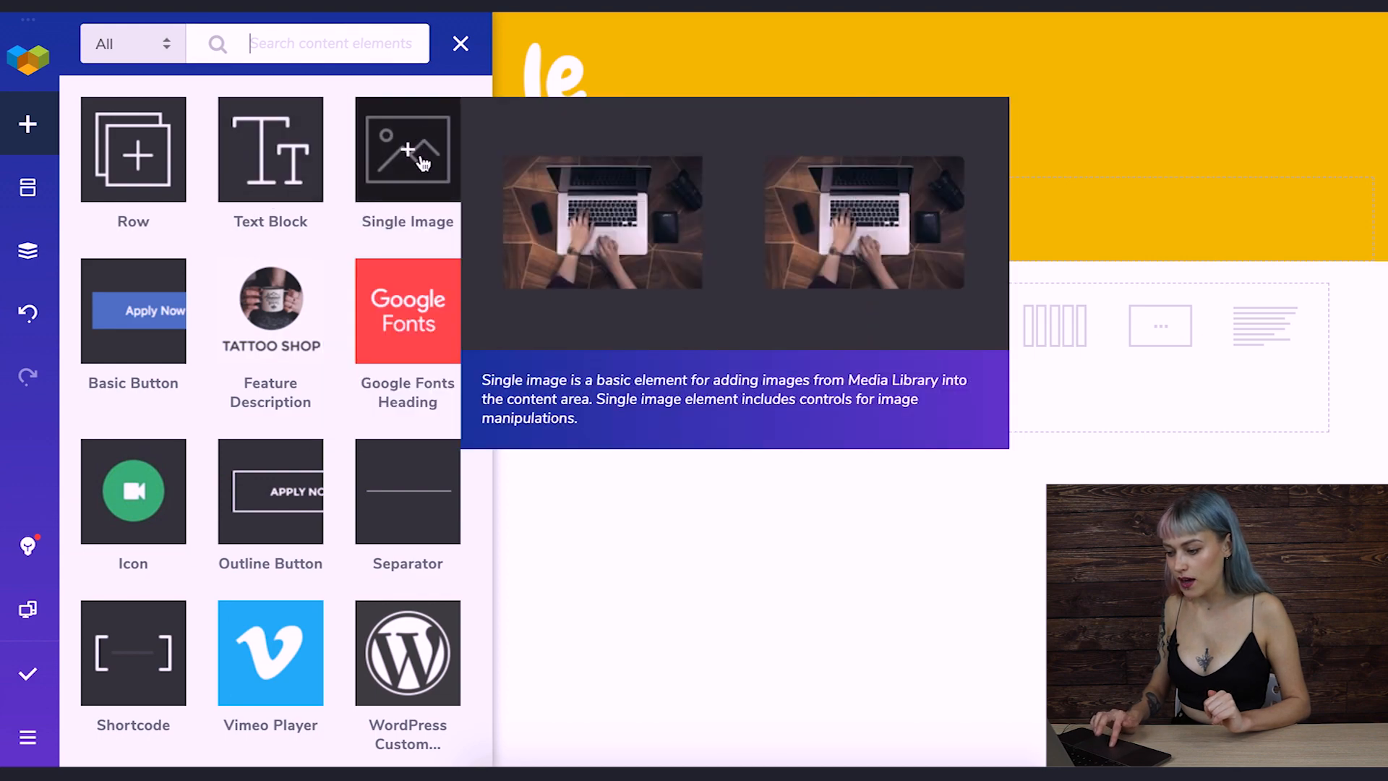
pyautogui.click(413, 152)
pyautogui.click(136, 446)
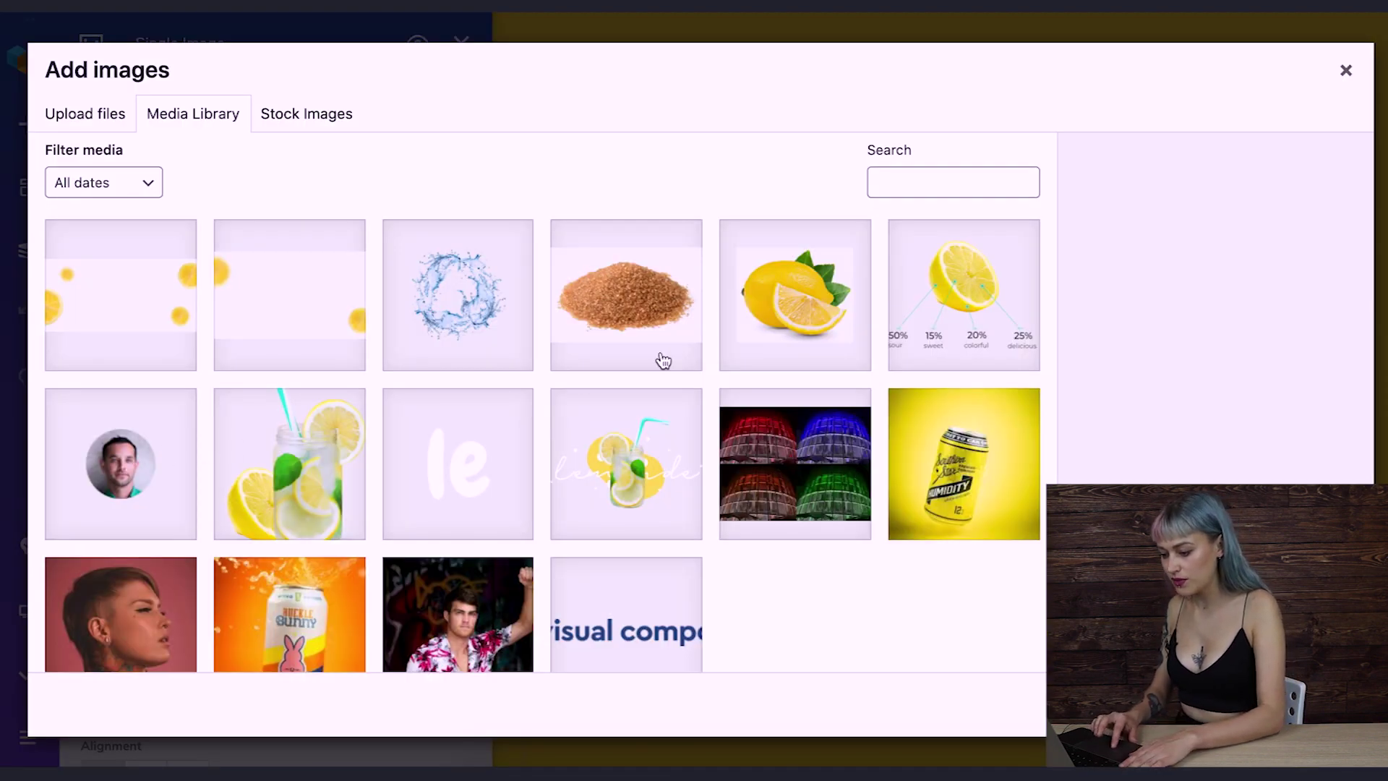
pyautogui.click(688, 427)
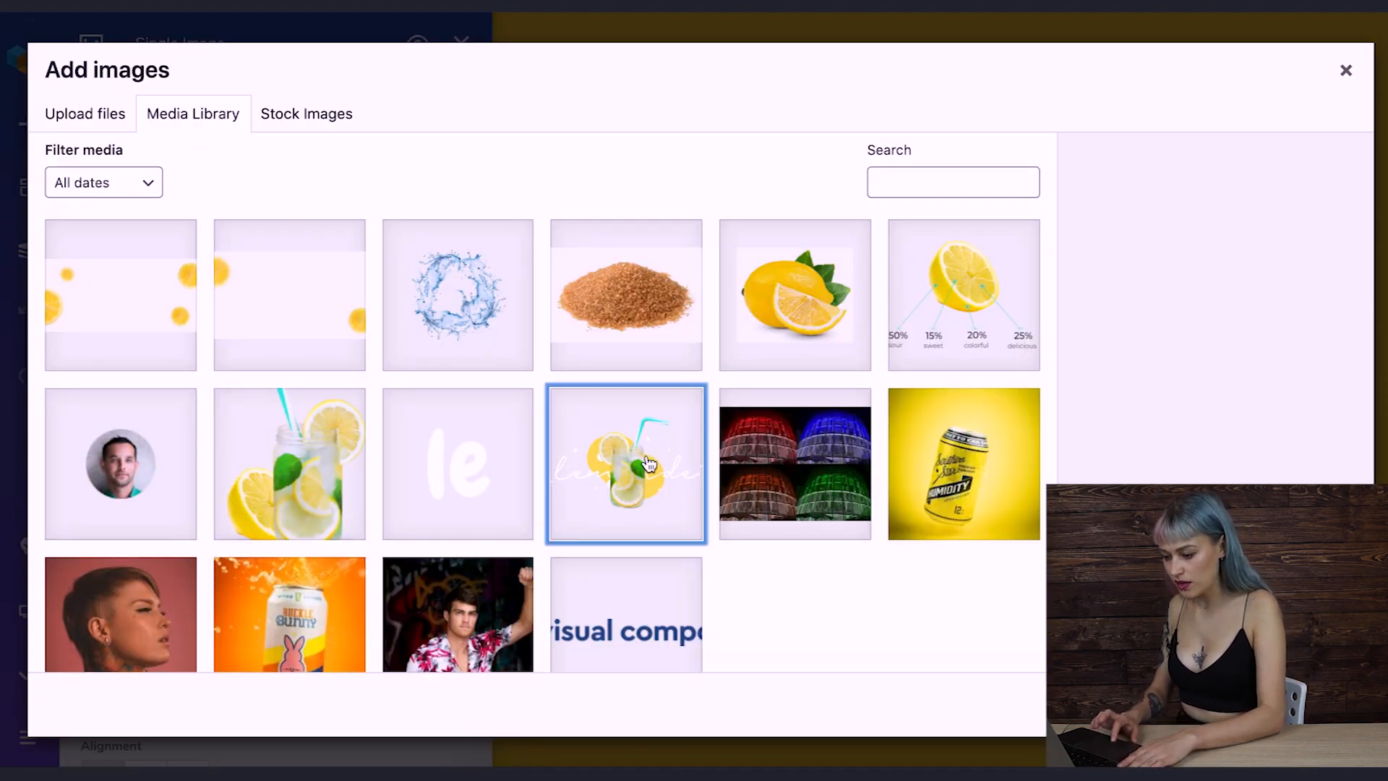
pyautogui.doubleClick(625, 463)
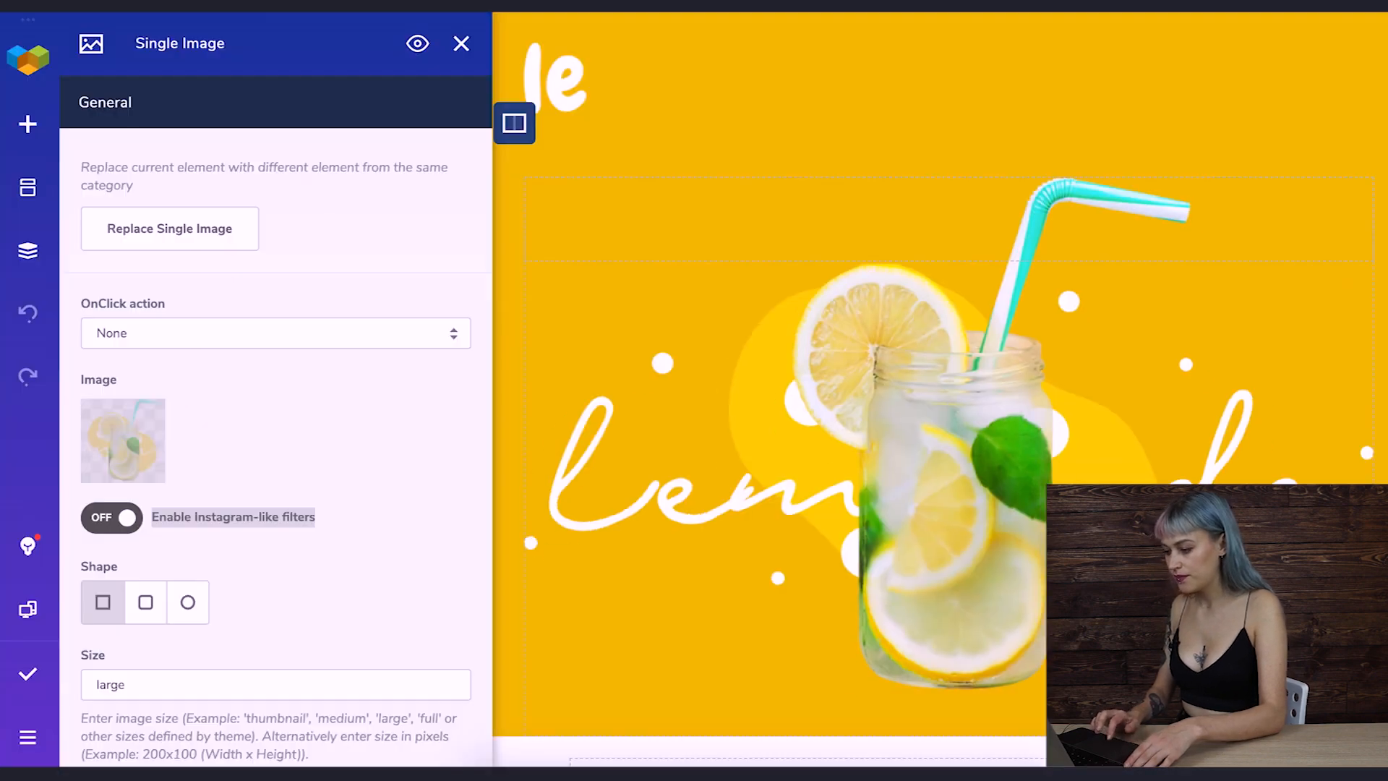
pyautogui.click(461, 44)
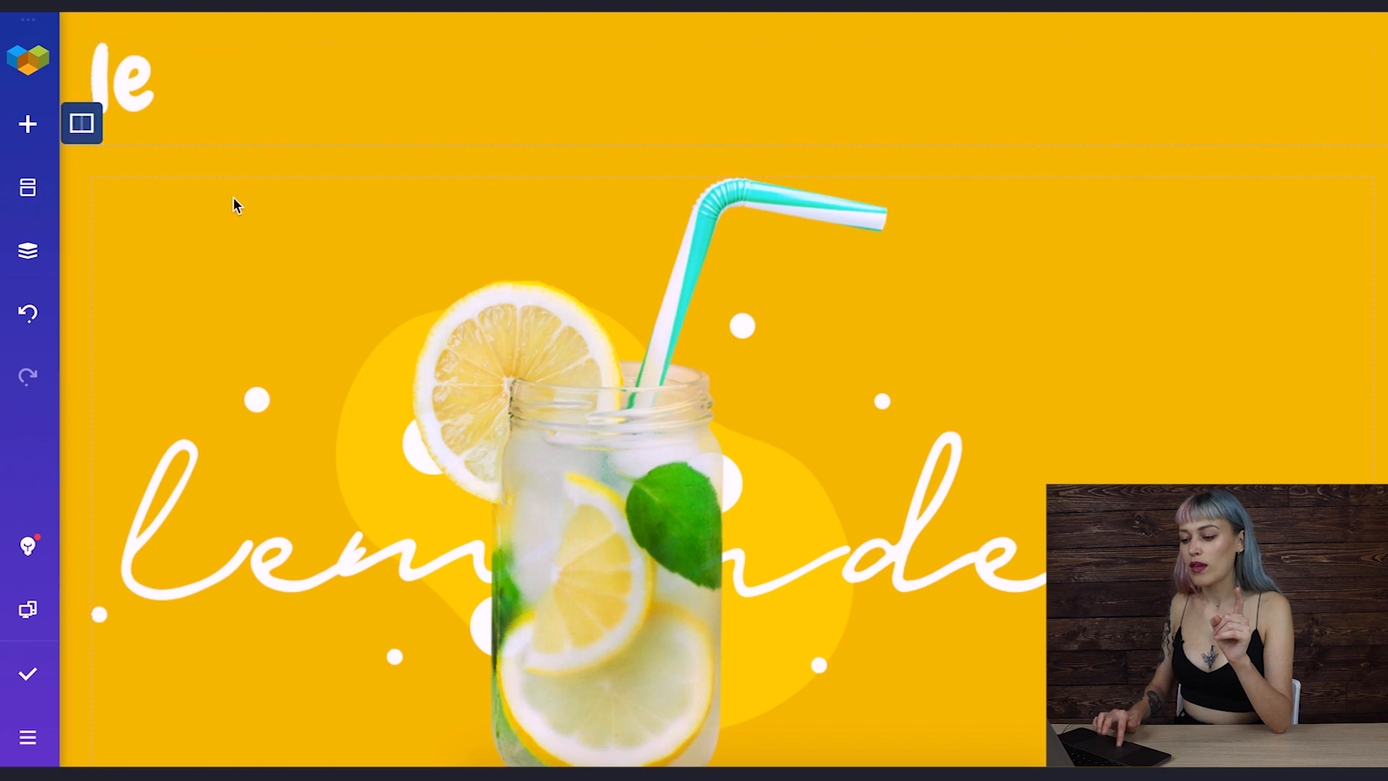
pyautogui.moveTo(218, 155)
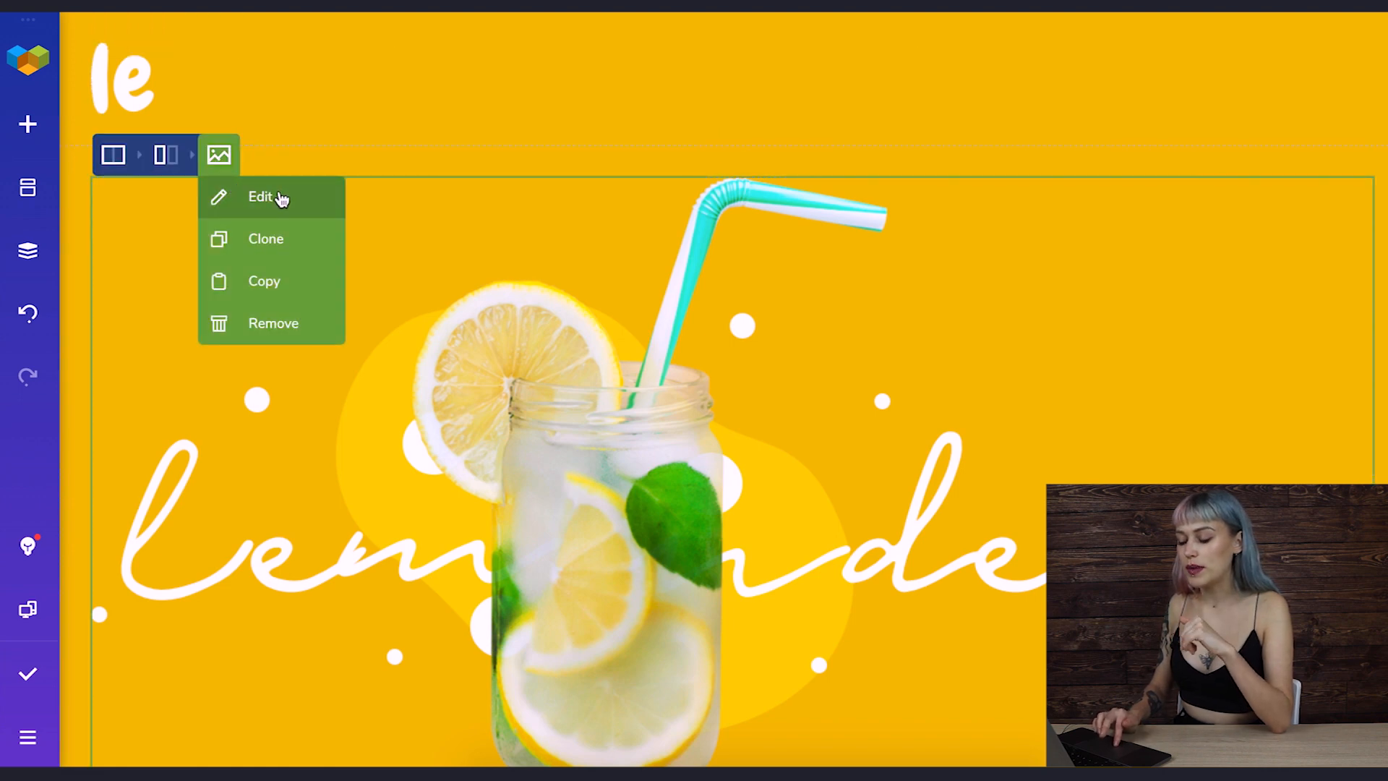
# - Set the lemonade image's alignment to center
pyautogui.click(280, 198)
pyautogui.scroll(-3, 441, 462)
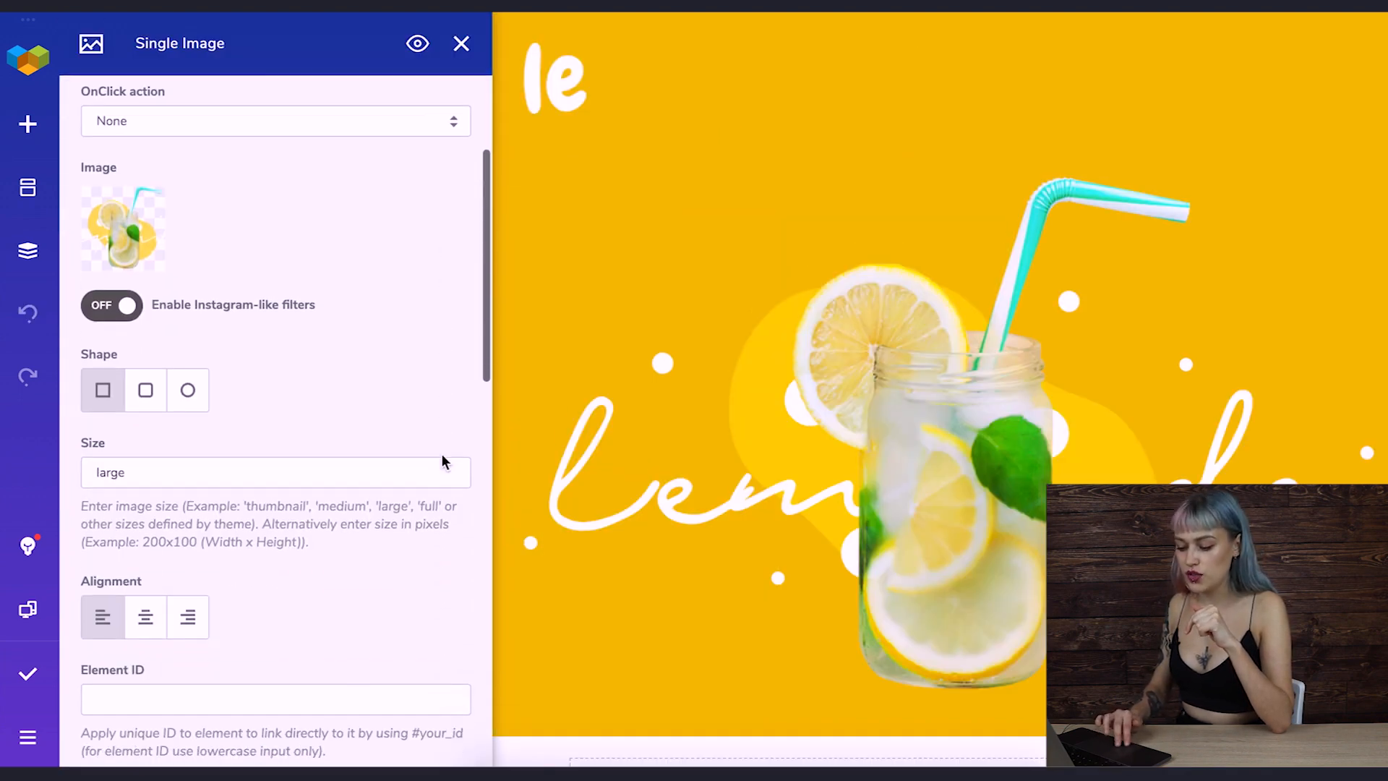
pyautogui.scroll(-2, 441, 461)
pyautogui.click(147, 416)
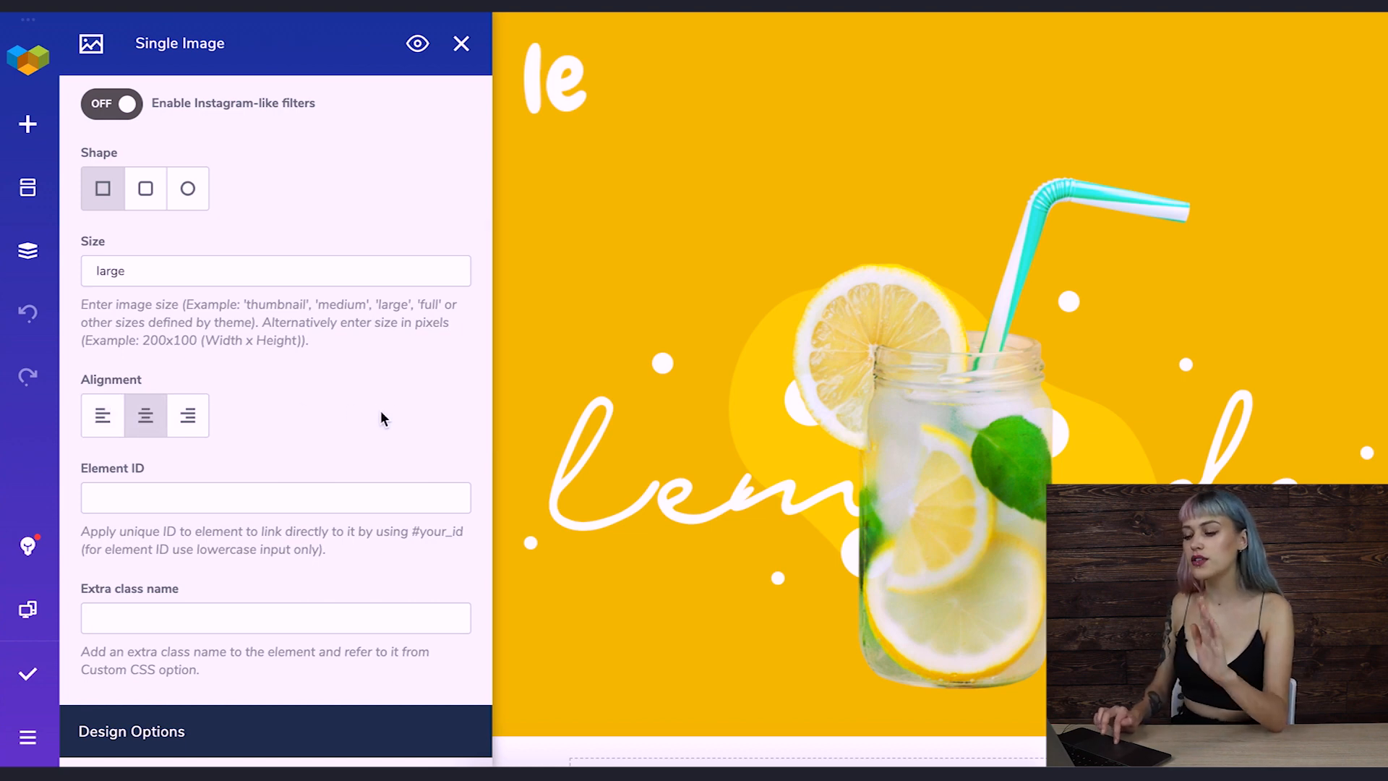
pyautogui.click(461, 44)
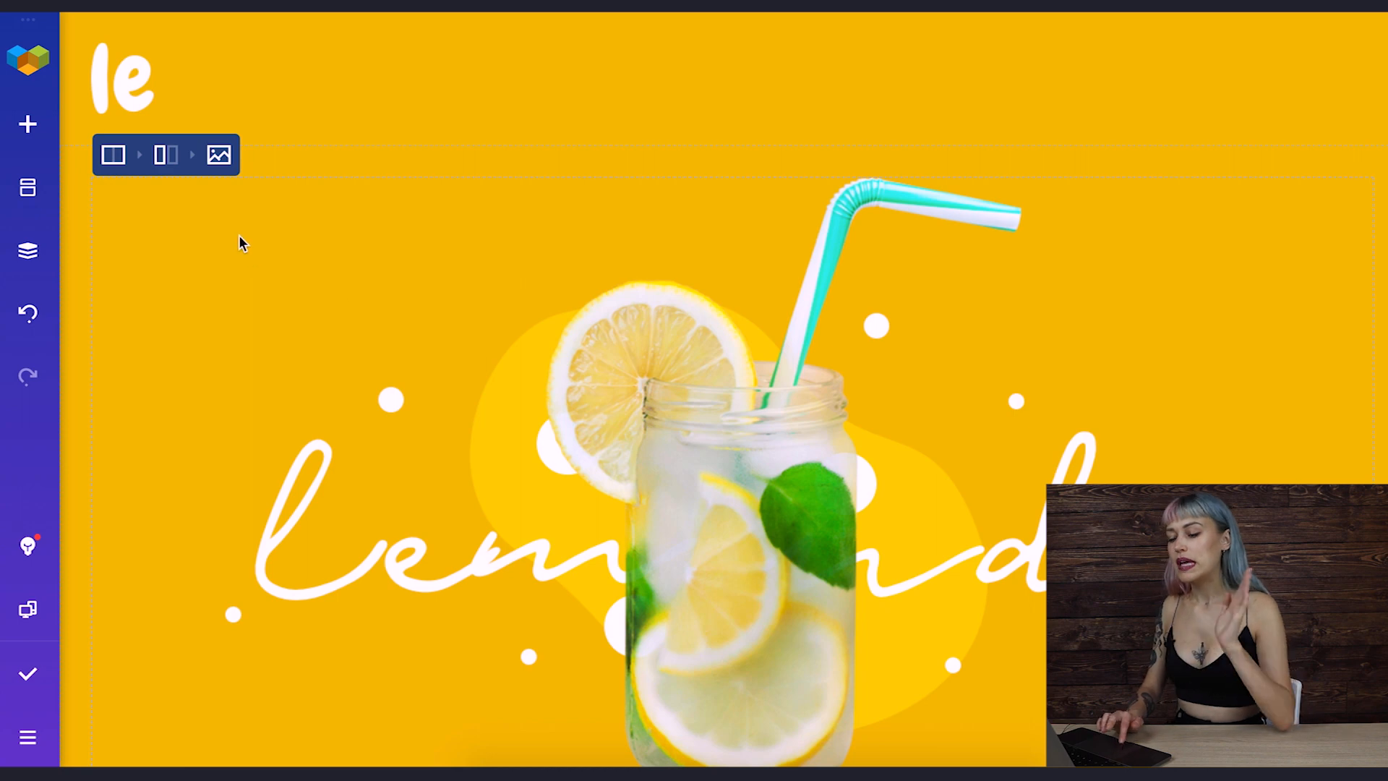
# - Give the lemonade image a -100px top margin in Design Options
pyautogui.click(219, 155)
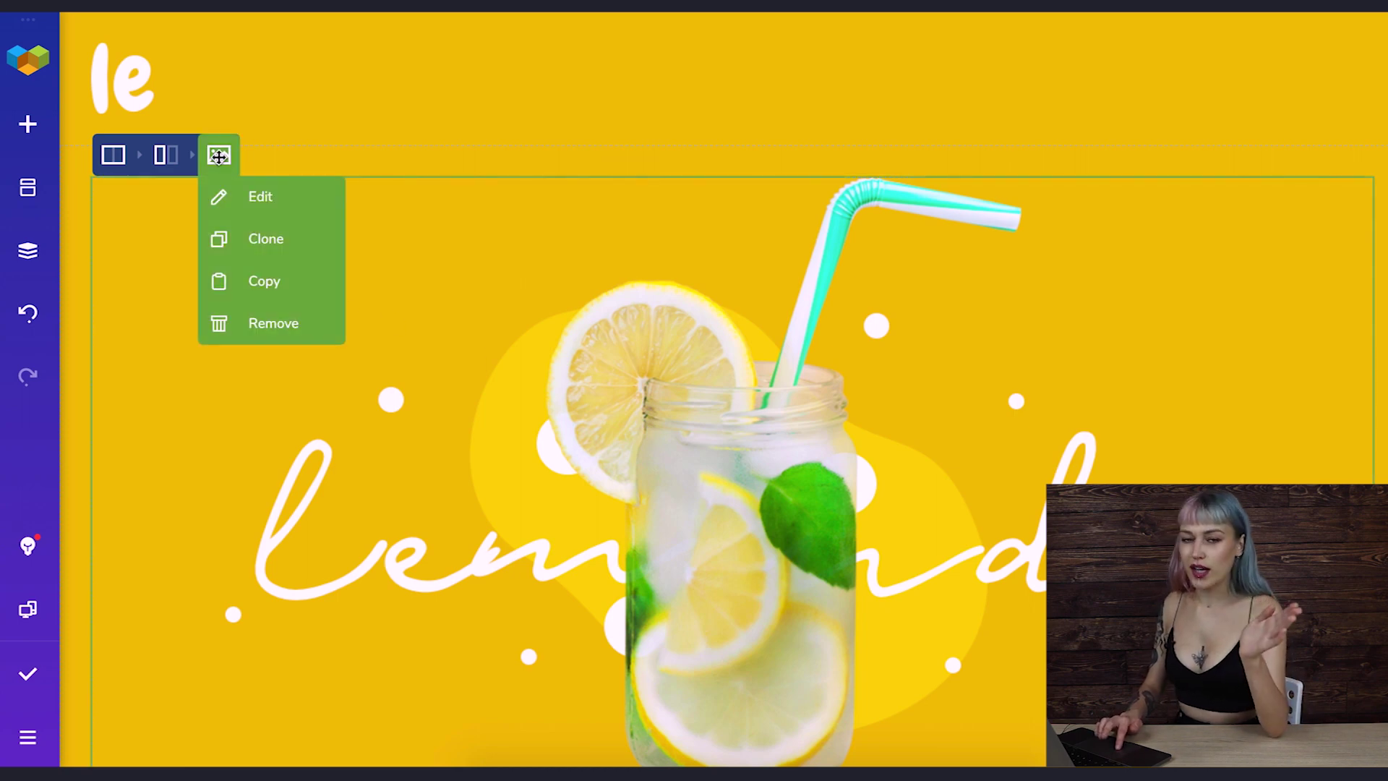
pyautogui.click(261, 196)
pyautogui.scroll(-2, 373, 447)
pyautogui.scroll(-5, 372, 448)
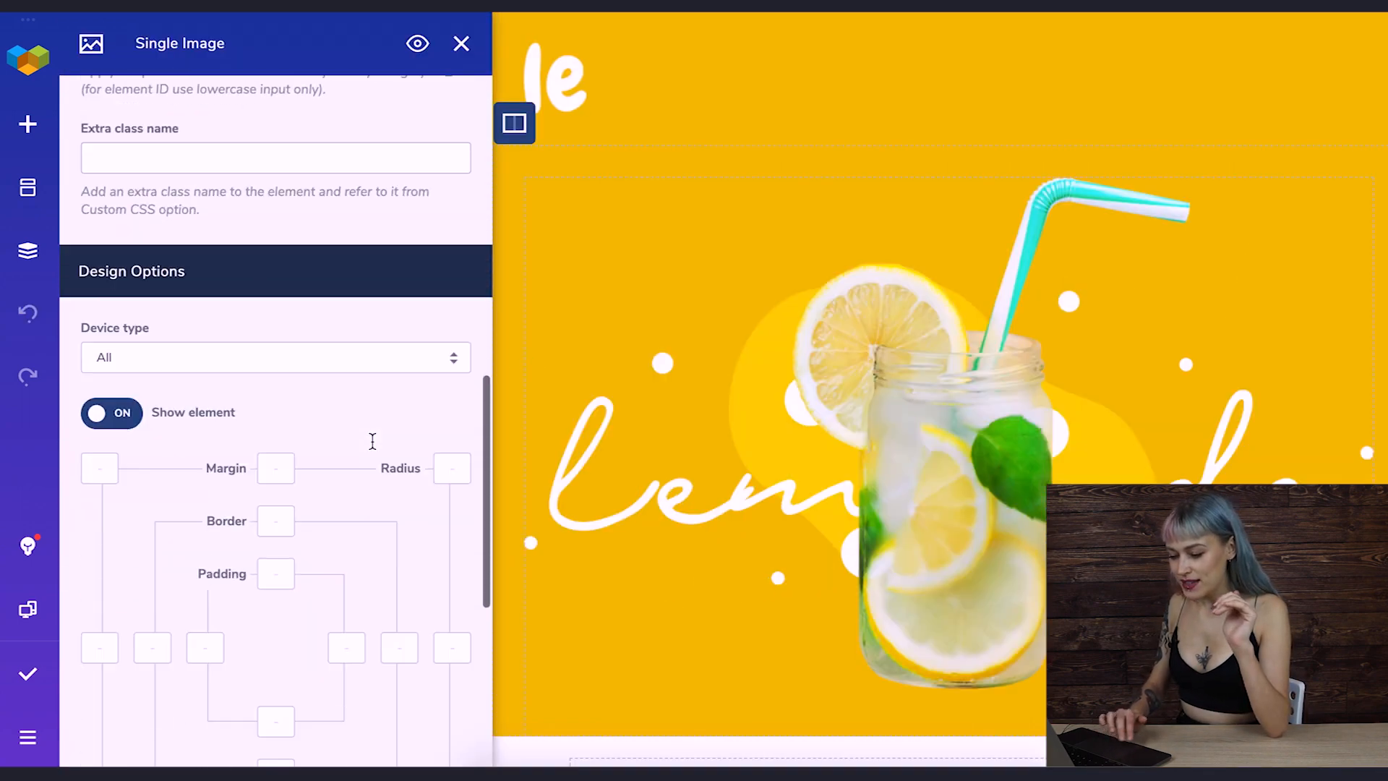
pyautogui.scroll(-2, 372, 448)
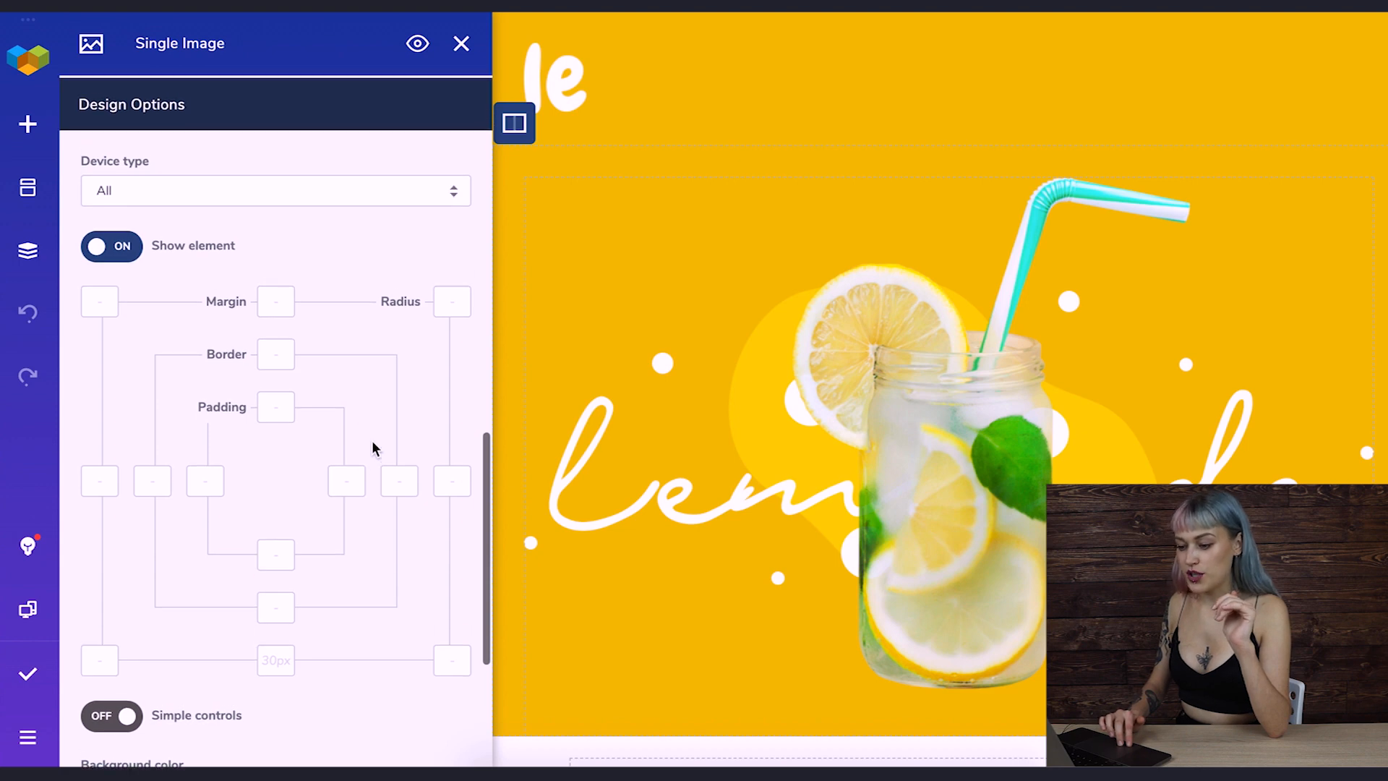
pyautogui.scroll(-1, 372, 448)
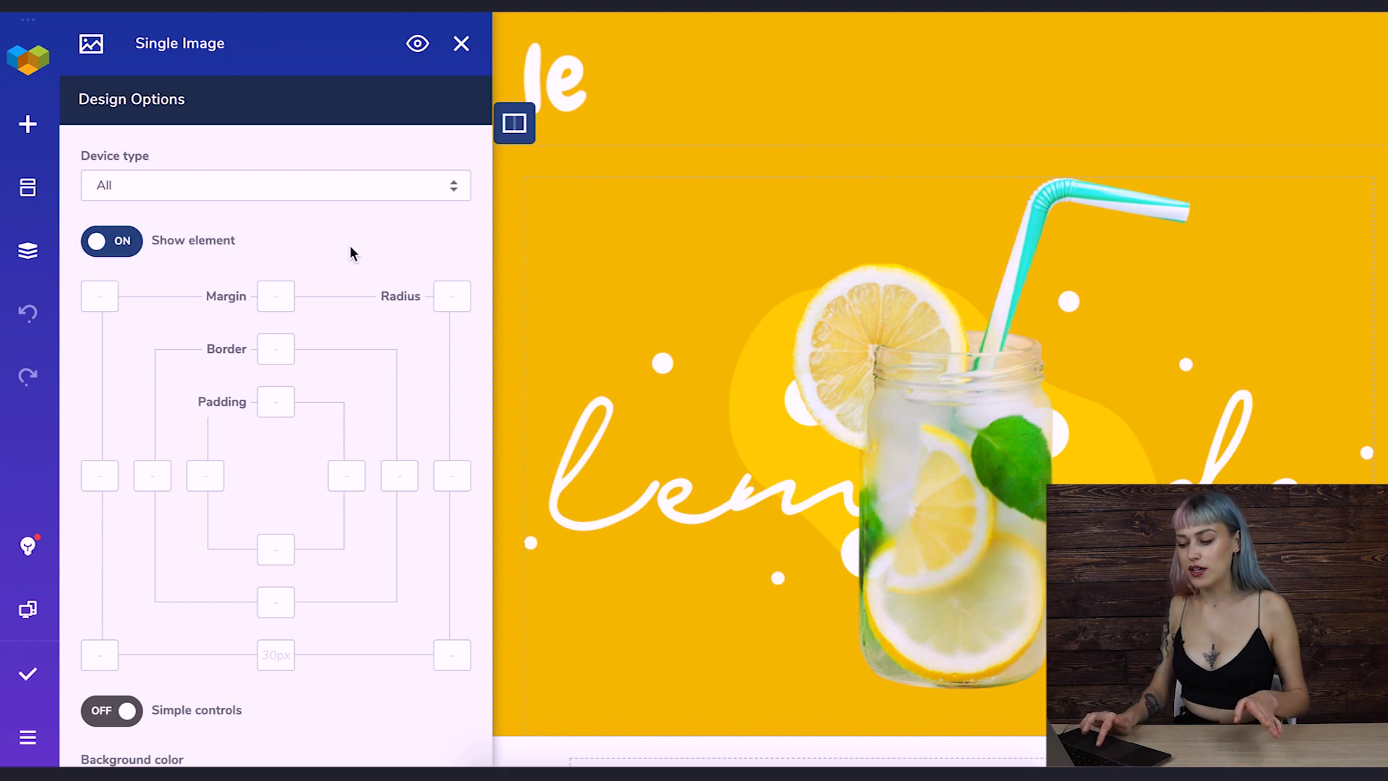
pyautogui.click(286, 297)
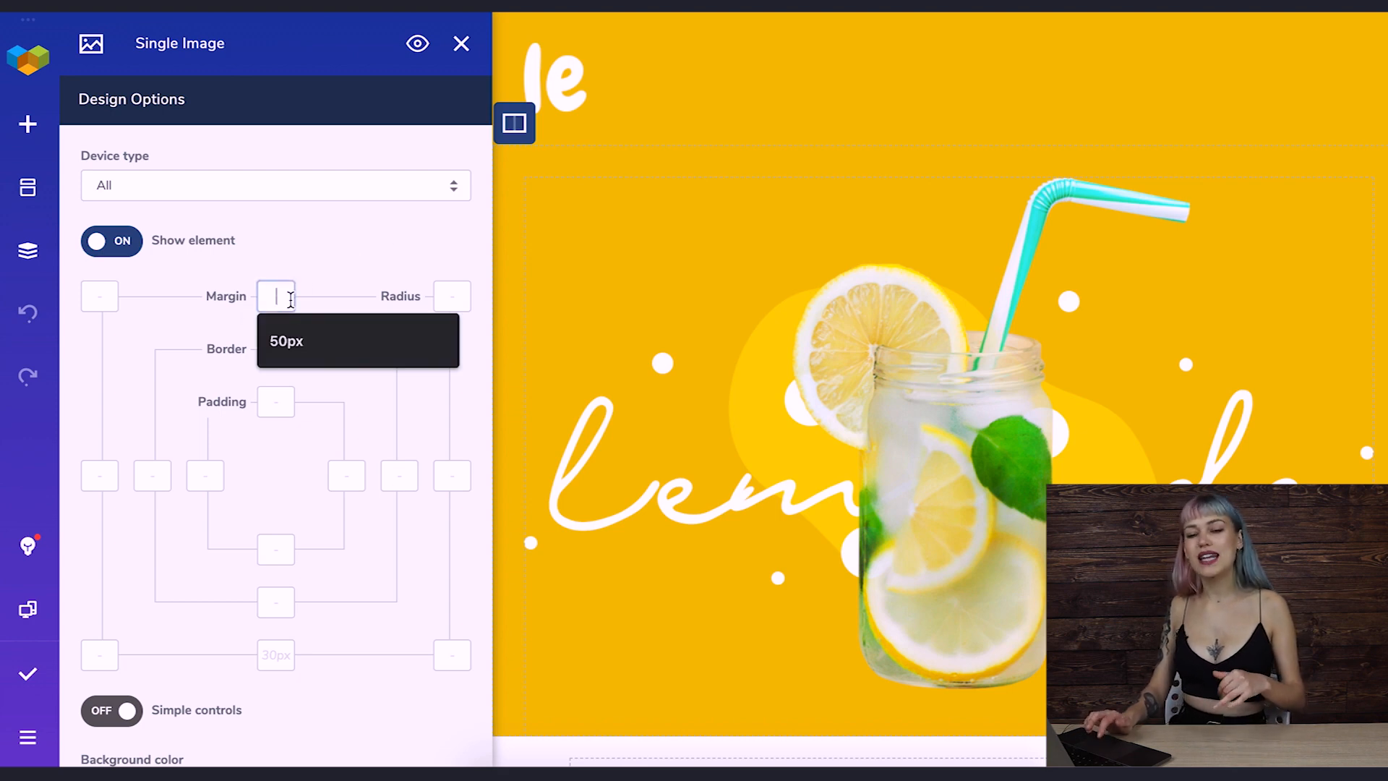
pyautogui.write('-1')
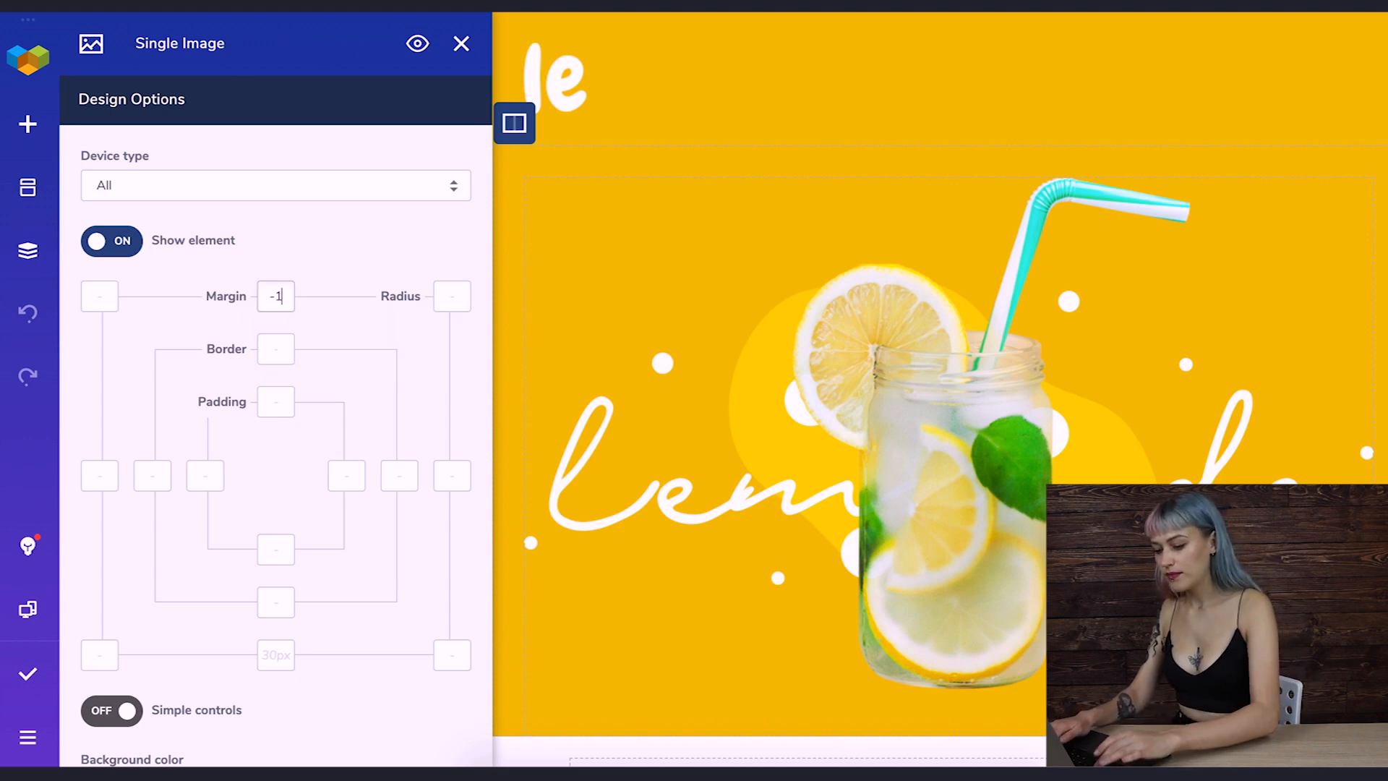
pyautogui.write('00px')
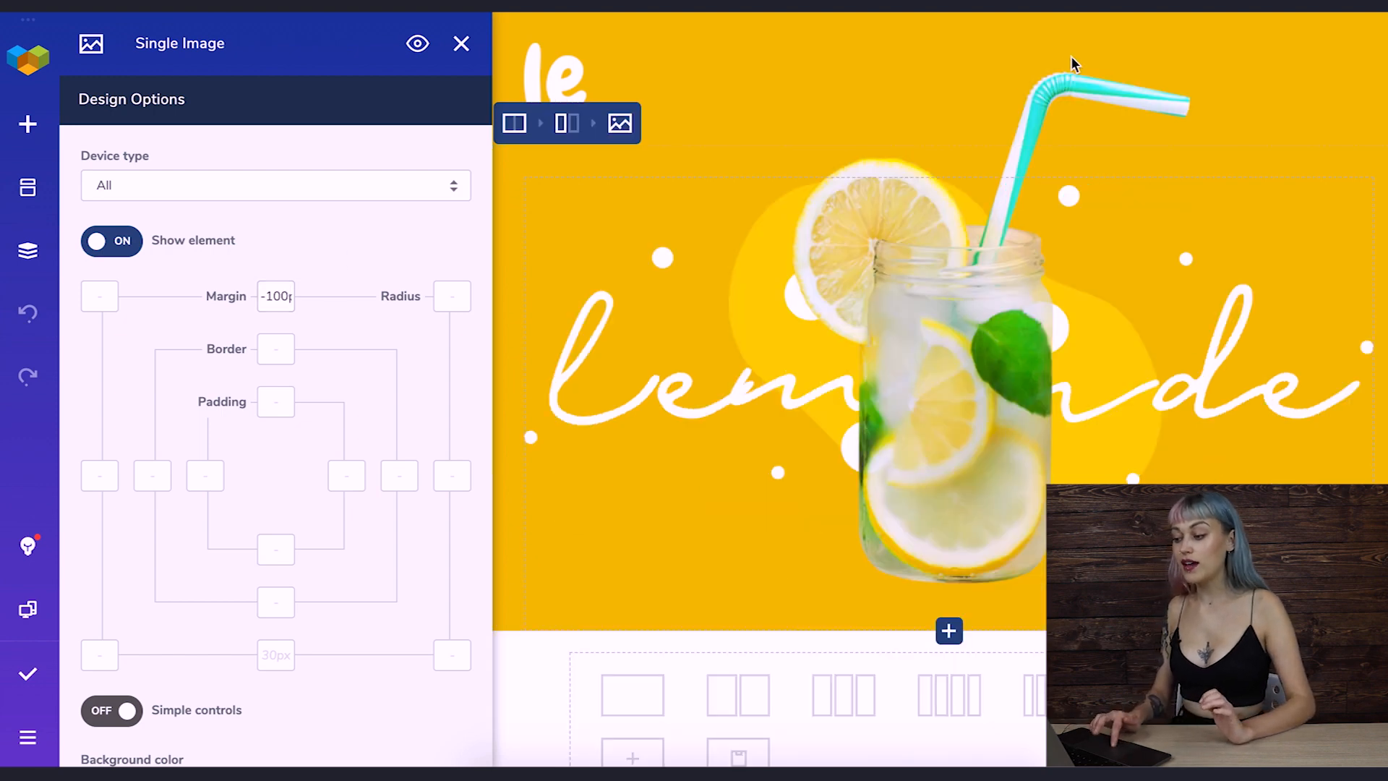
pyautogui.moveTo(950, 369)
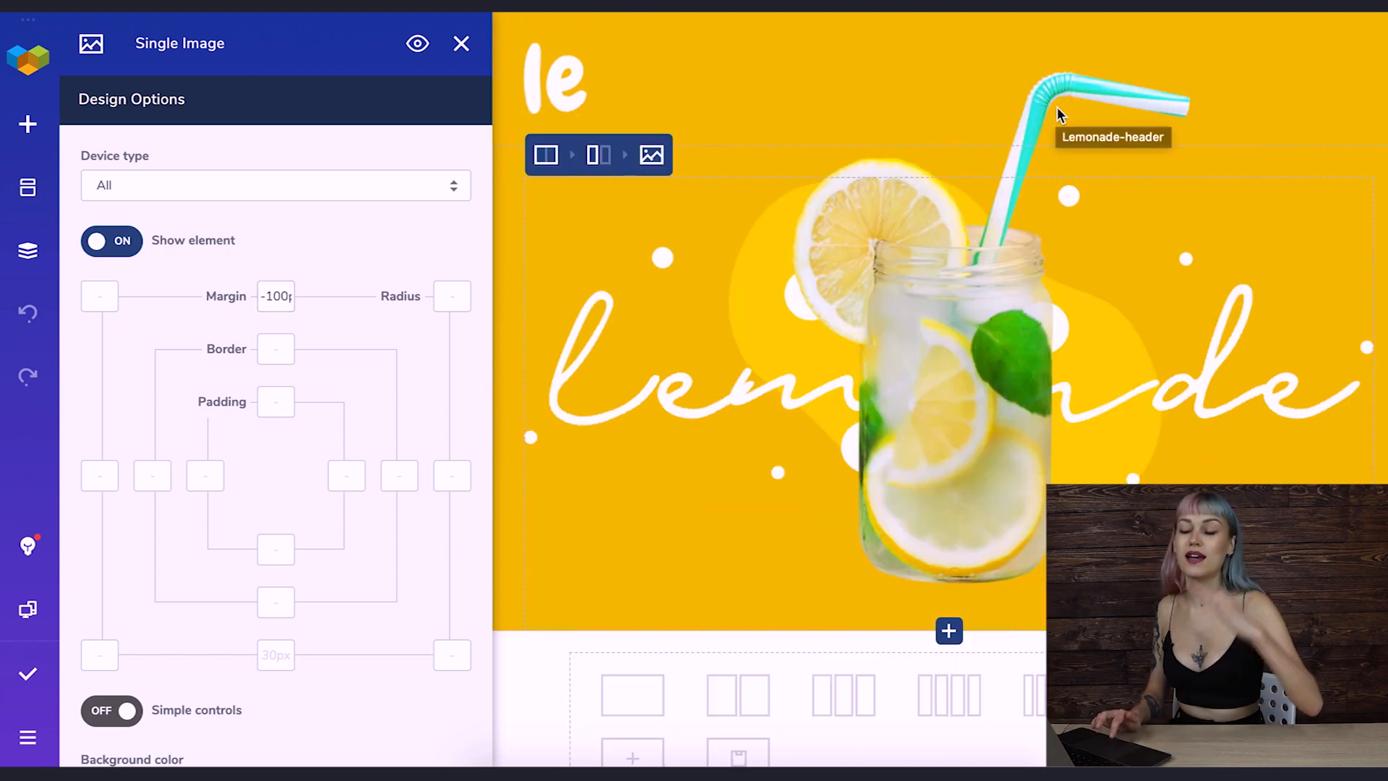
pyautogui.click(465, 46)
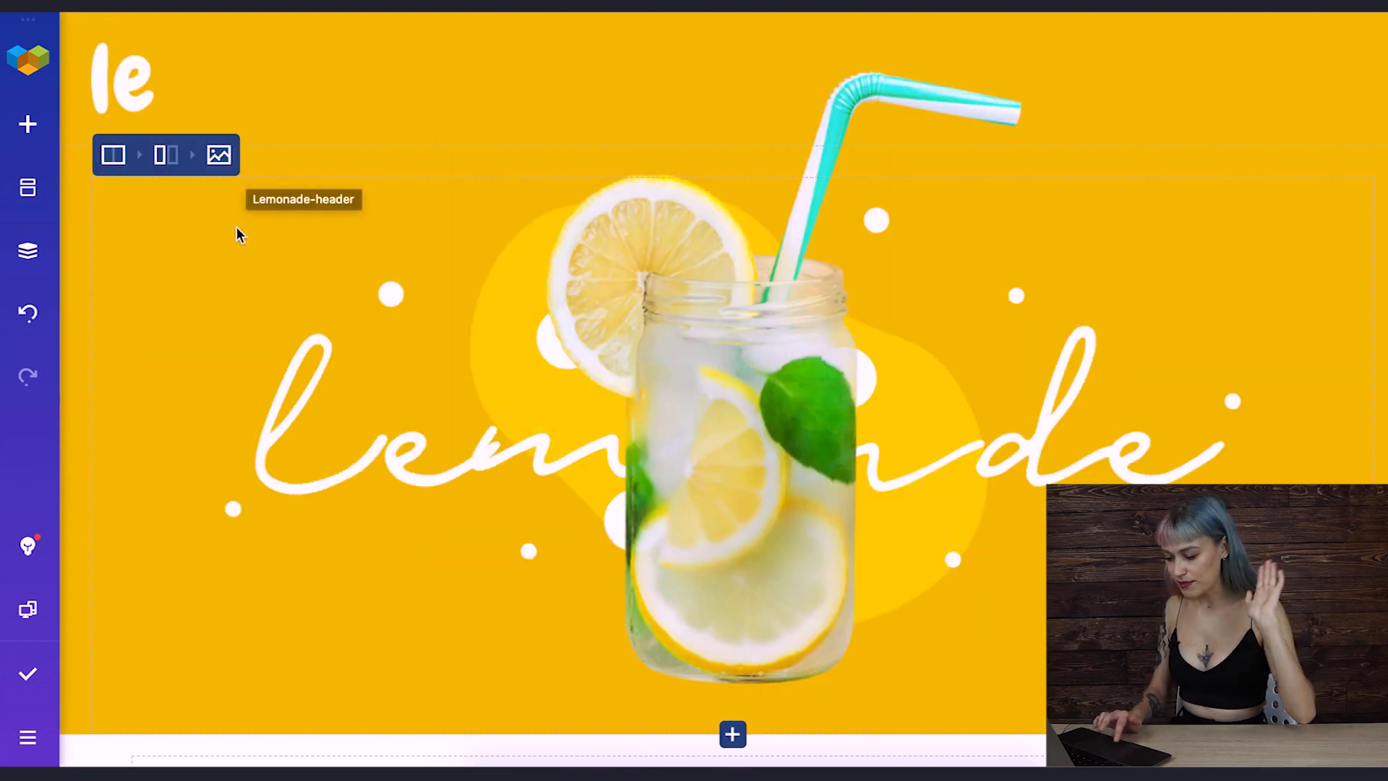
pyautogui.moveTo(113, 156)
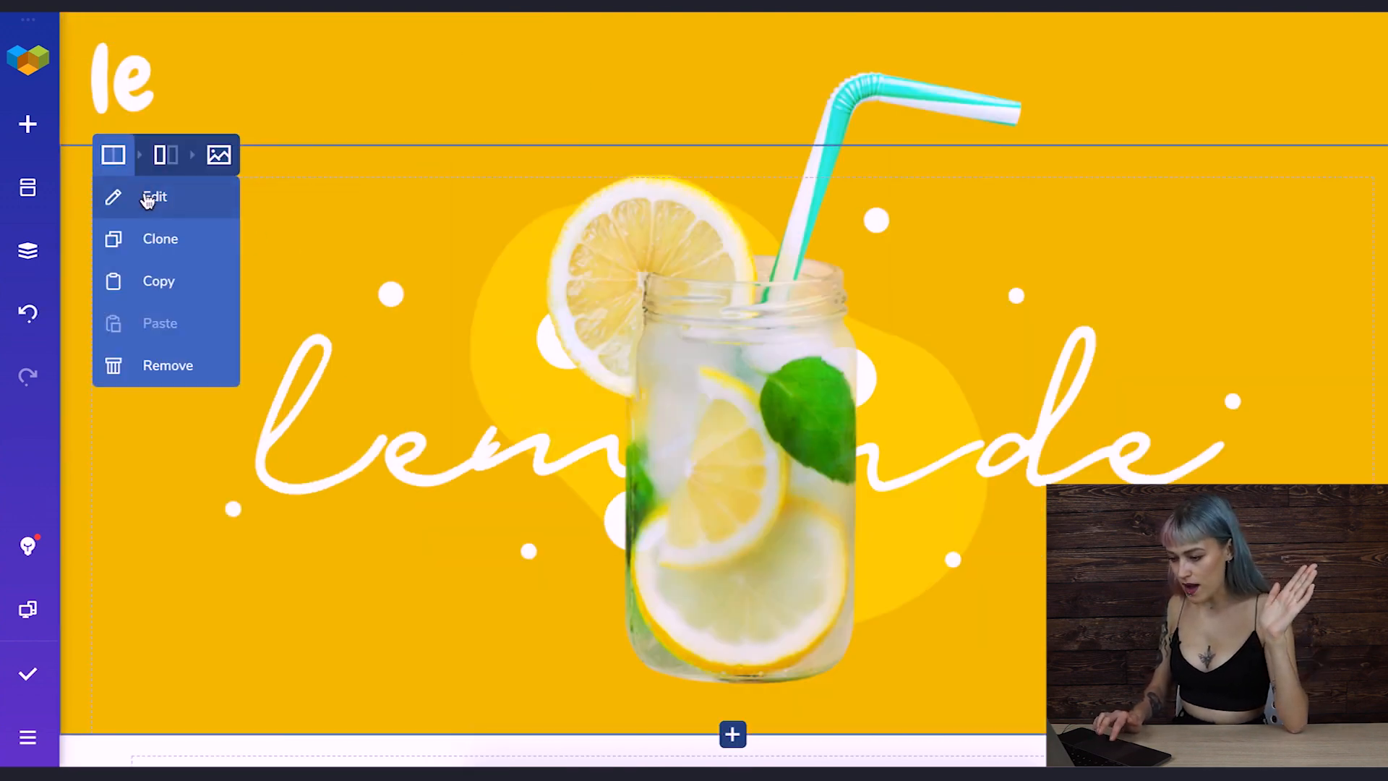
# - Set the header row's bottom padding to 20 in Design Options
pyautogui.click(136, 193)
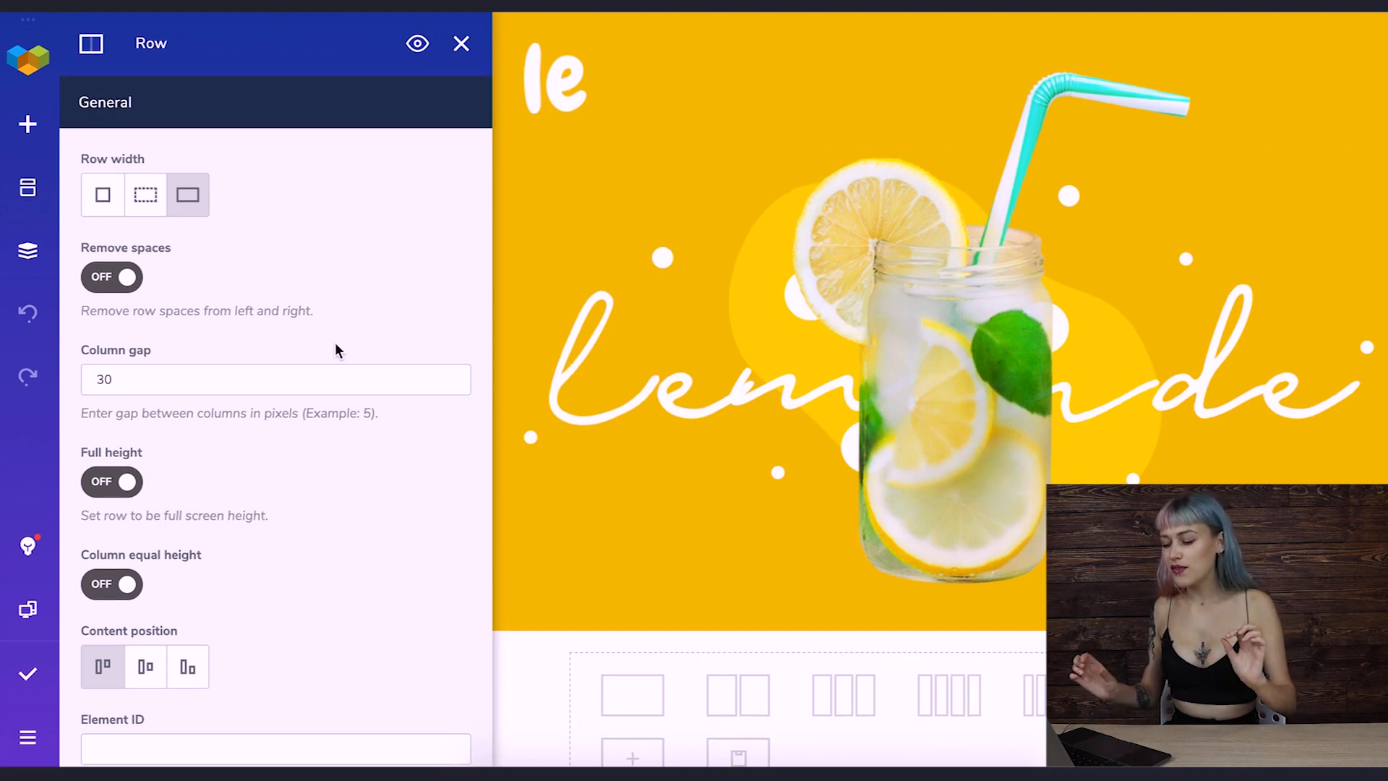
pyautogui.scroll(-5, 390, 227)
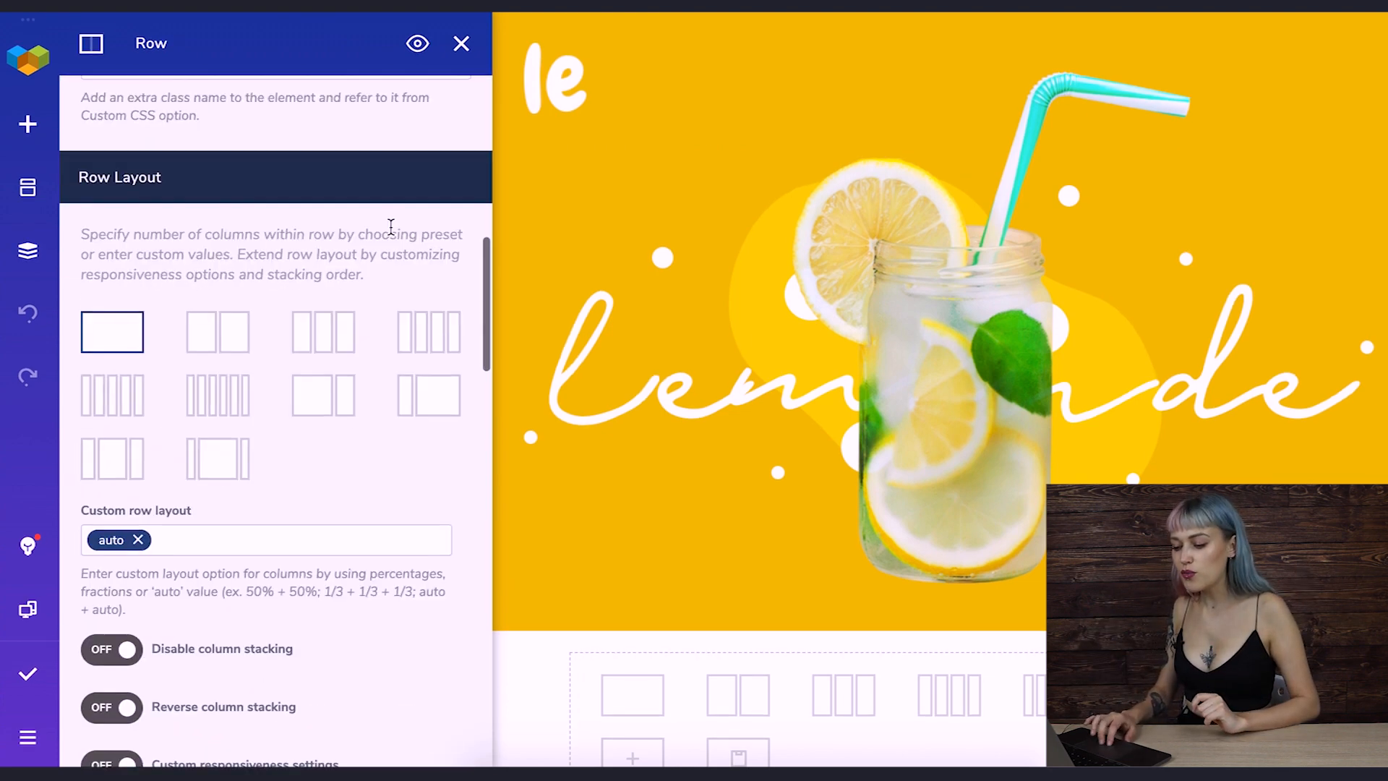
pyautogui.scroll(-5, 391, 227)
pyautogui.scroll(-5, 391, 226)
pyautogui.scroll(-5, 390, 227)
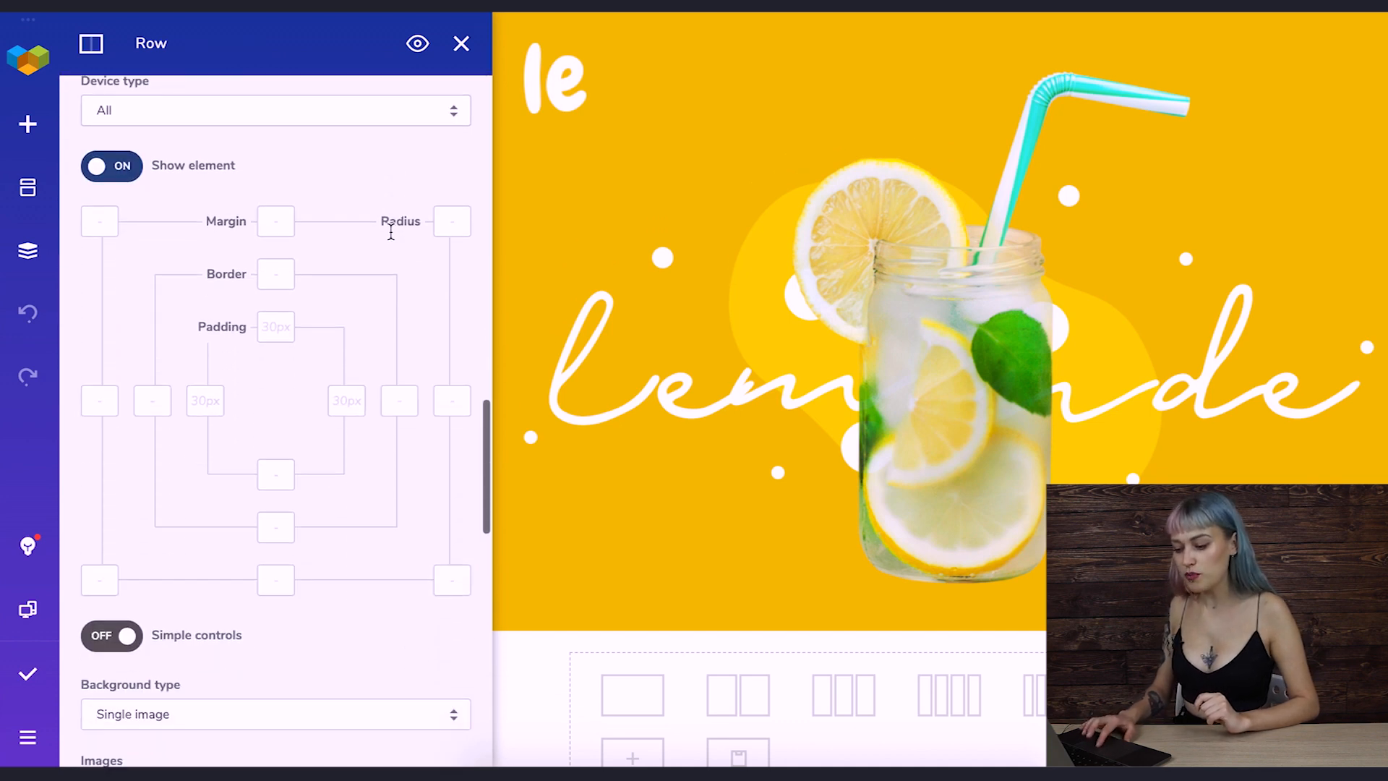
pyautogui.click(284, 583)
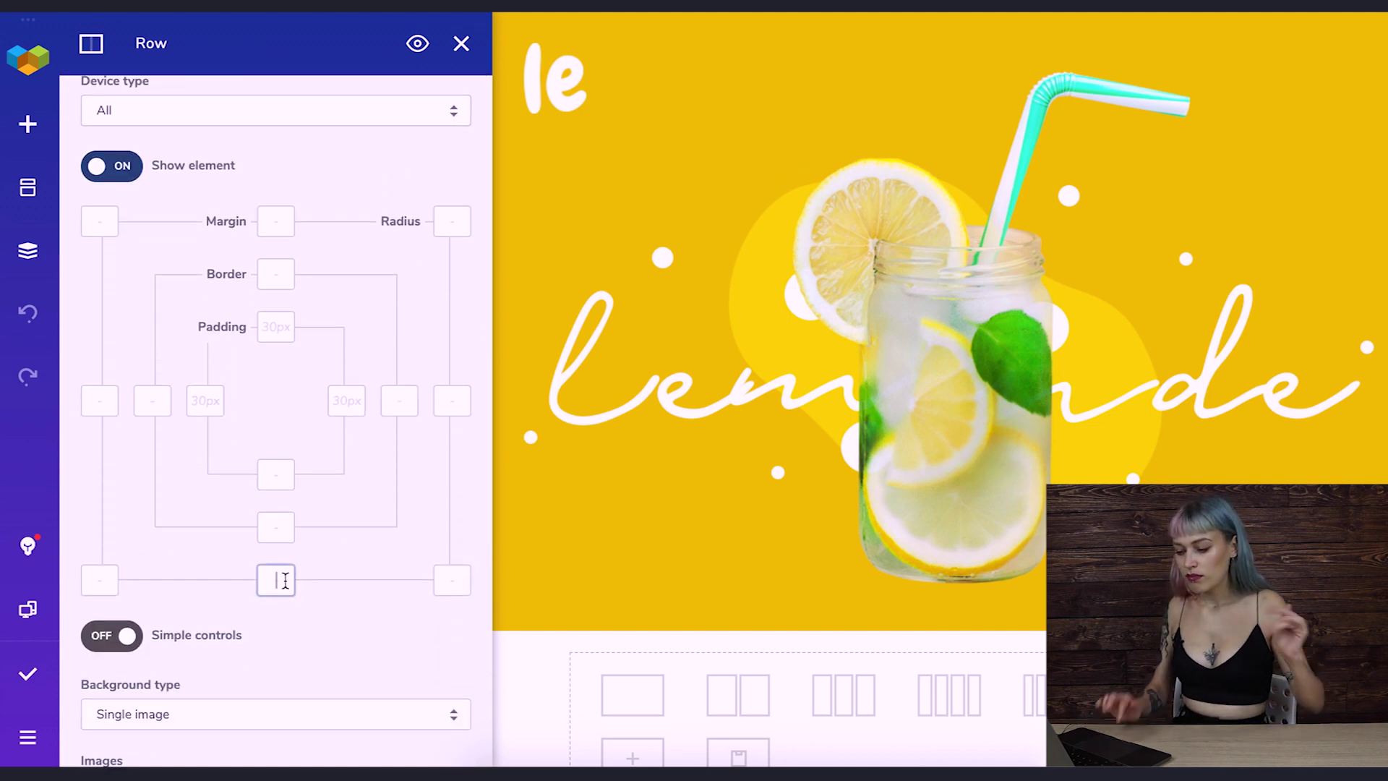
pyautogui.click(278, 480)
pyautogui.write('20')
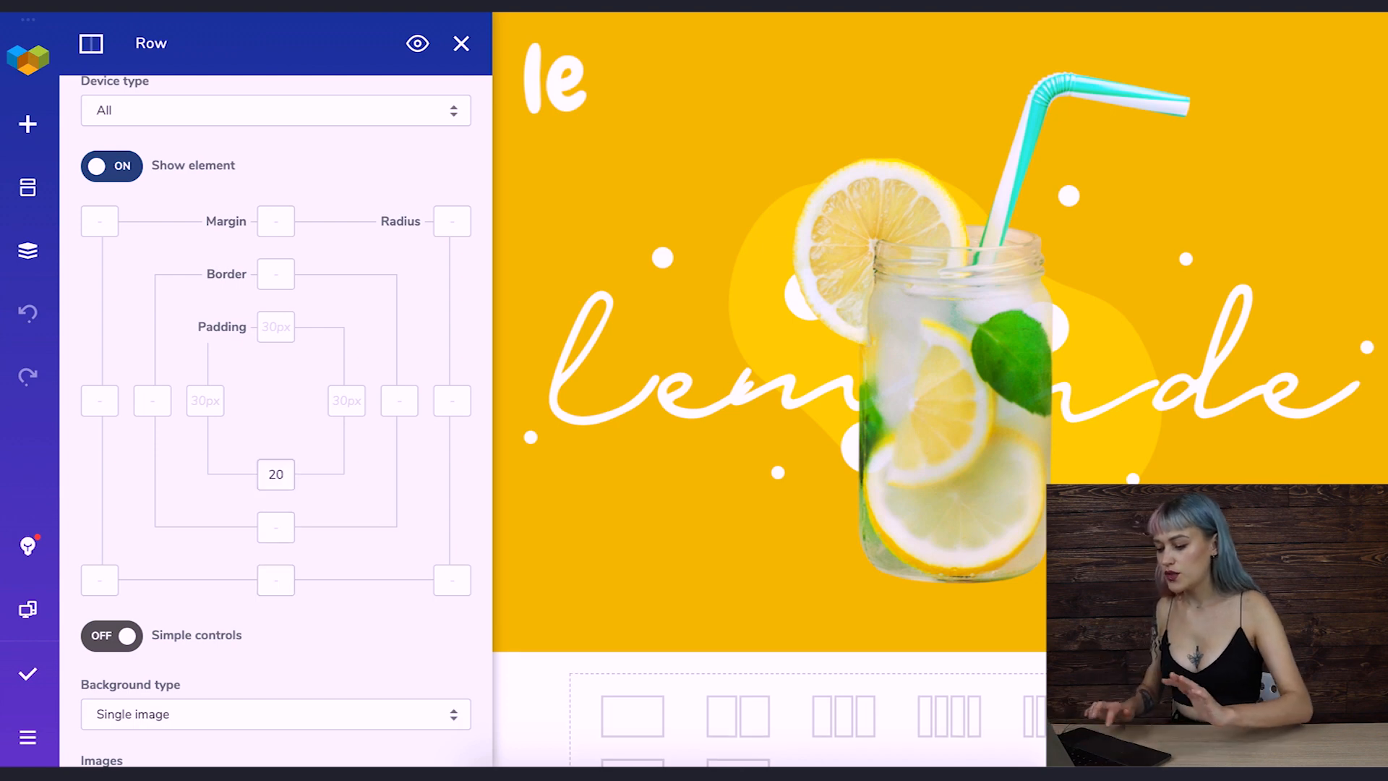
pyautogui.click(461, 44)
pyautogui.moveTo(1031, 260)
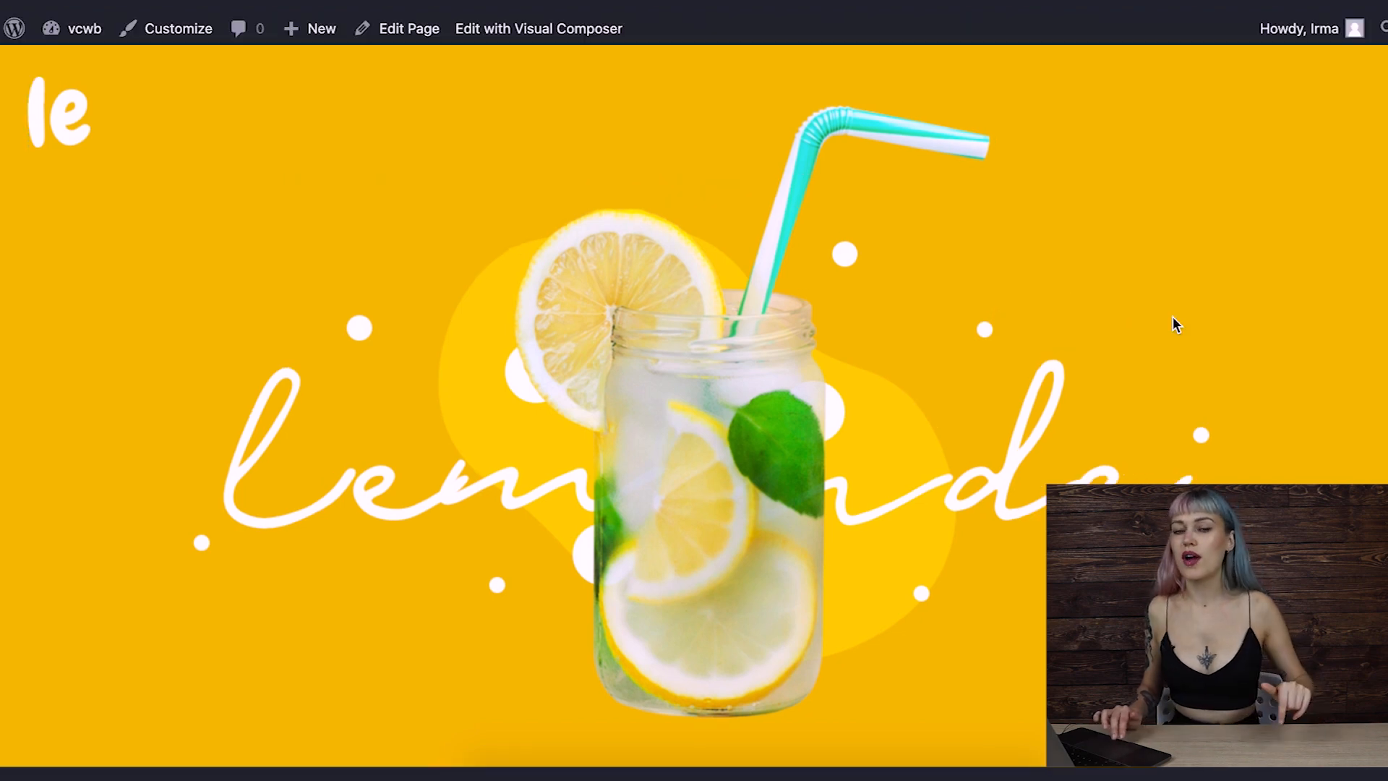
pyautogui.scroll(-8, 1173, 317)
pyautogui.scroll(-3, 1173, 316)
pyautogui.scroll(3, 1171, 316)
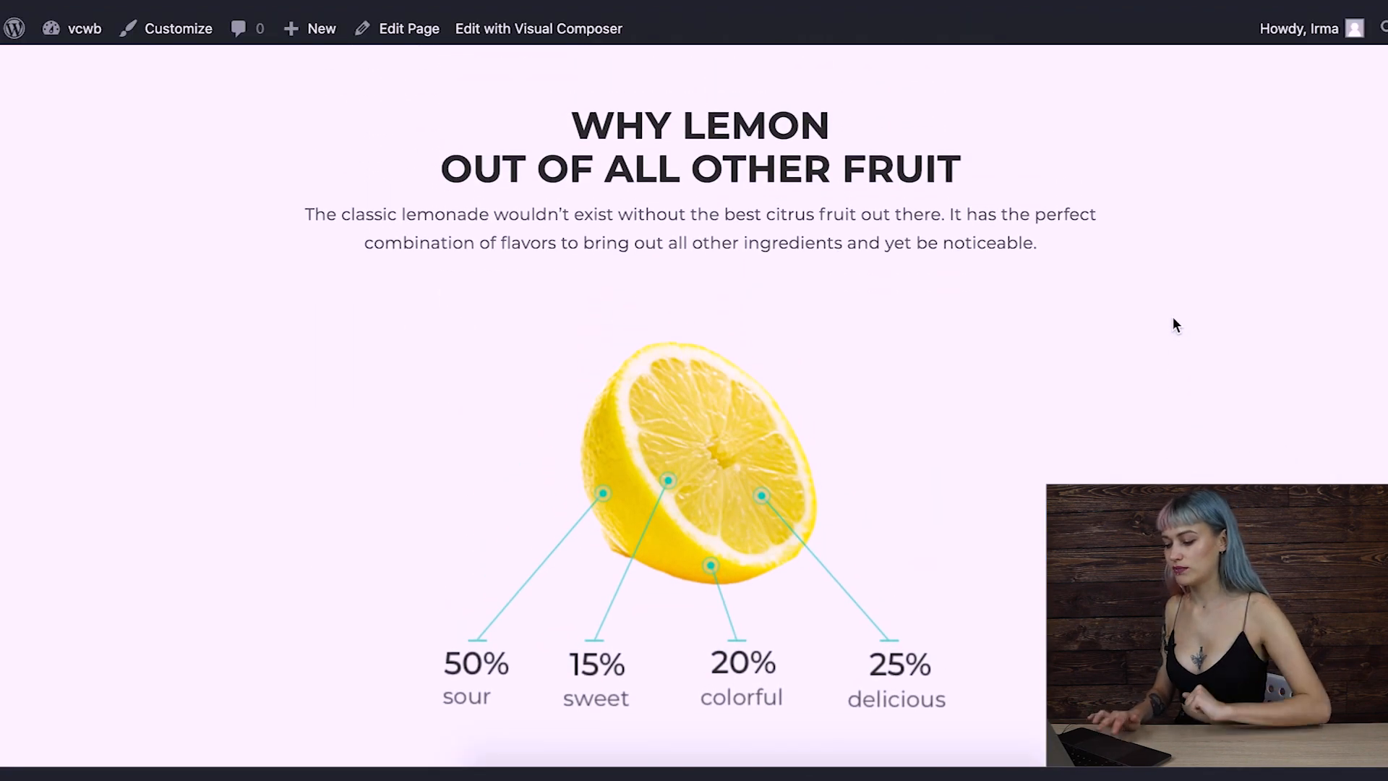
pyautogui.scroll(-1, 1172, 315)
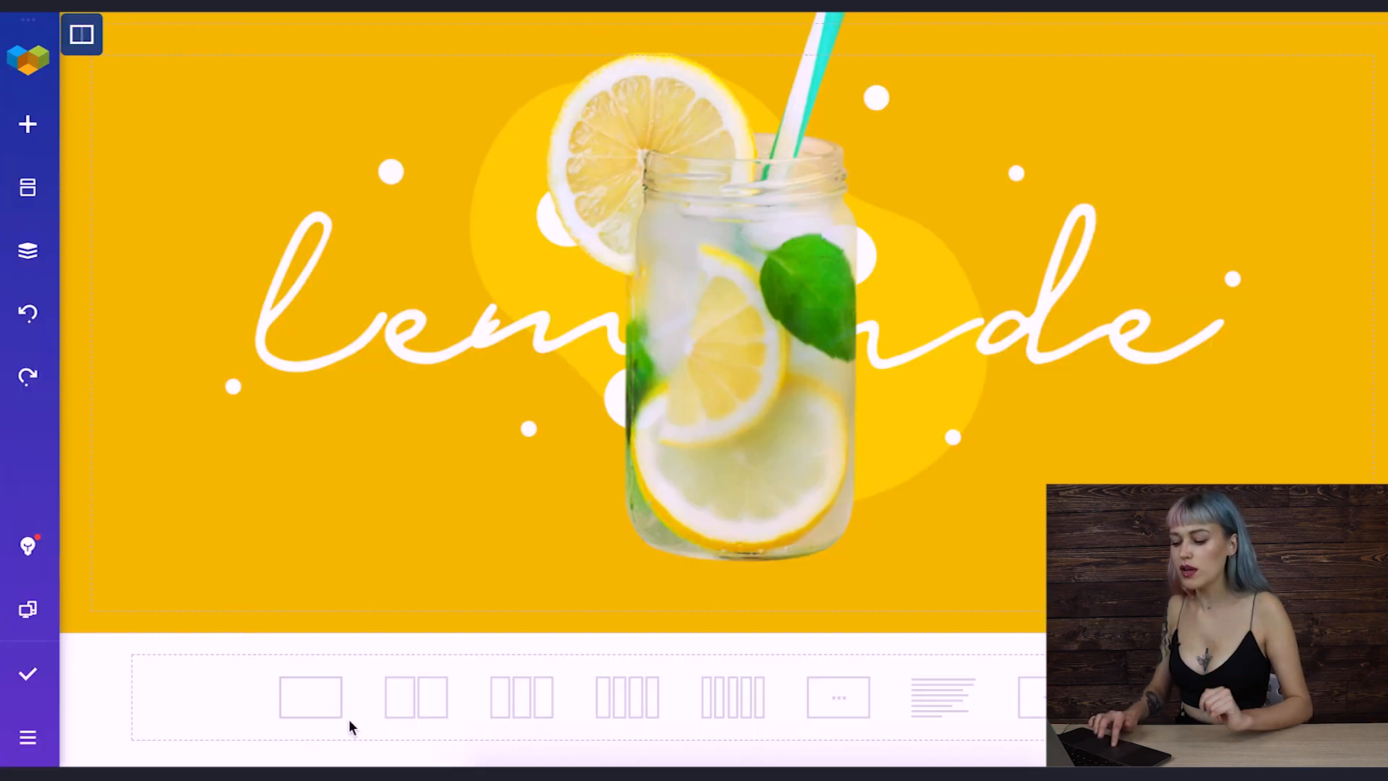
# - Add a single-column row below the header, set full-width Row width and enable Full height
pyautogui.click(311, 697)
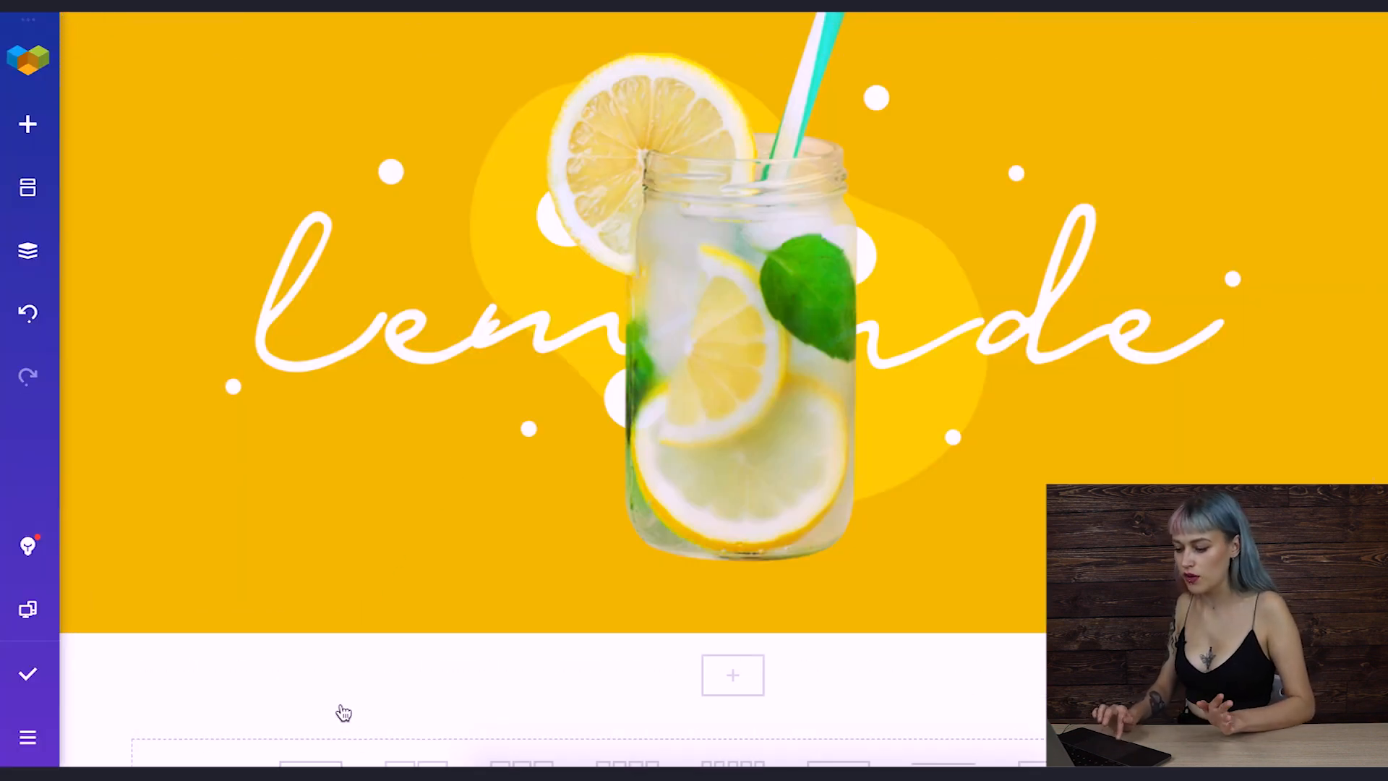
pyautogui.click(155, 607)
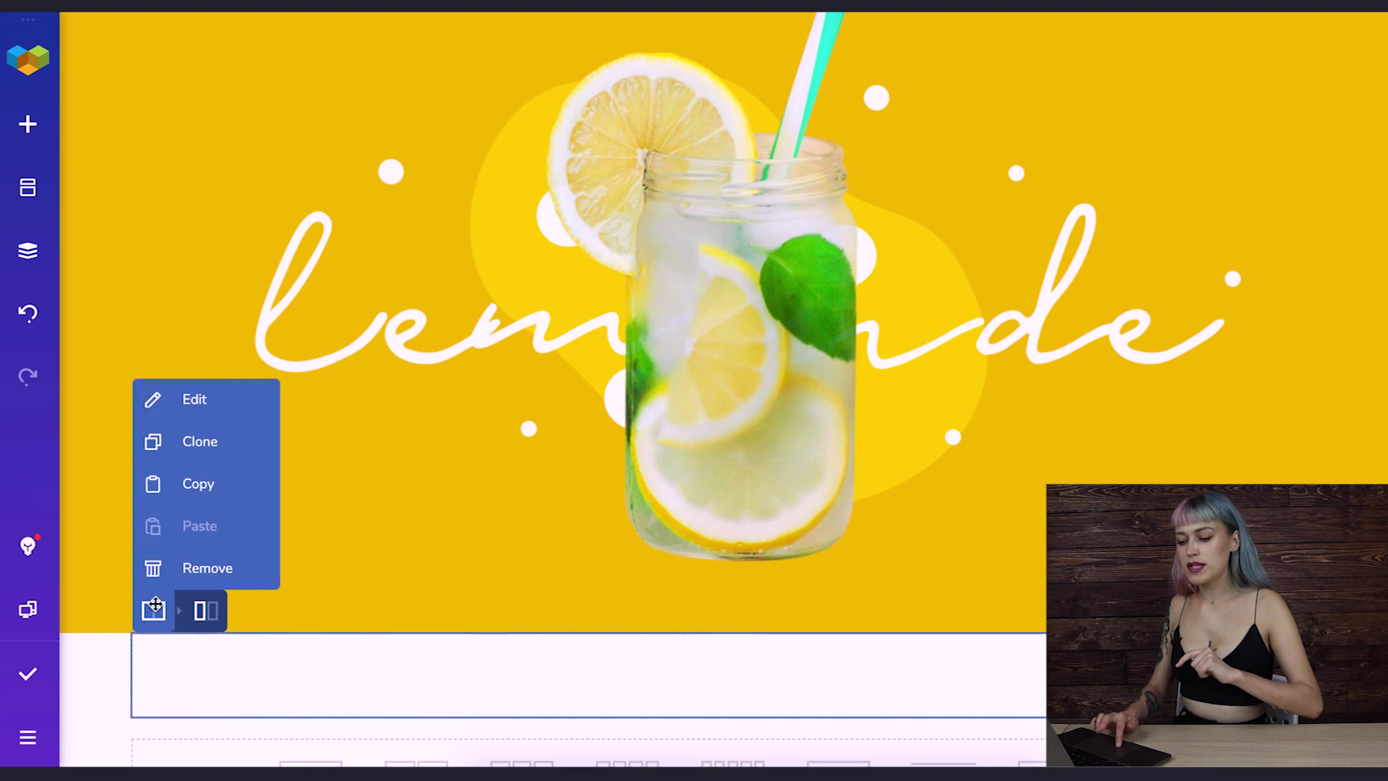
pyautogui.click(202, 401)
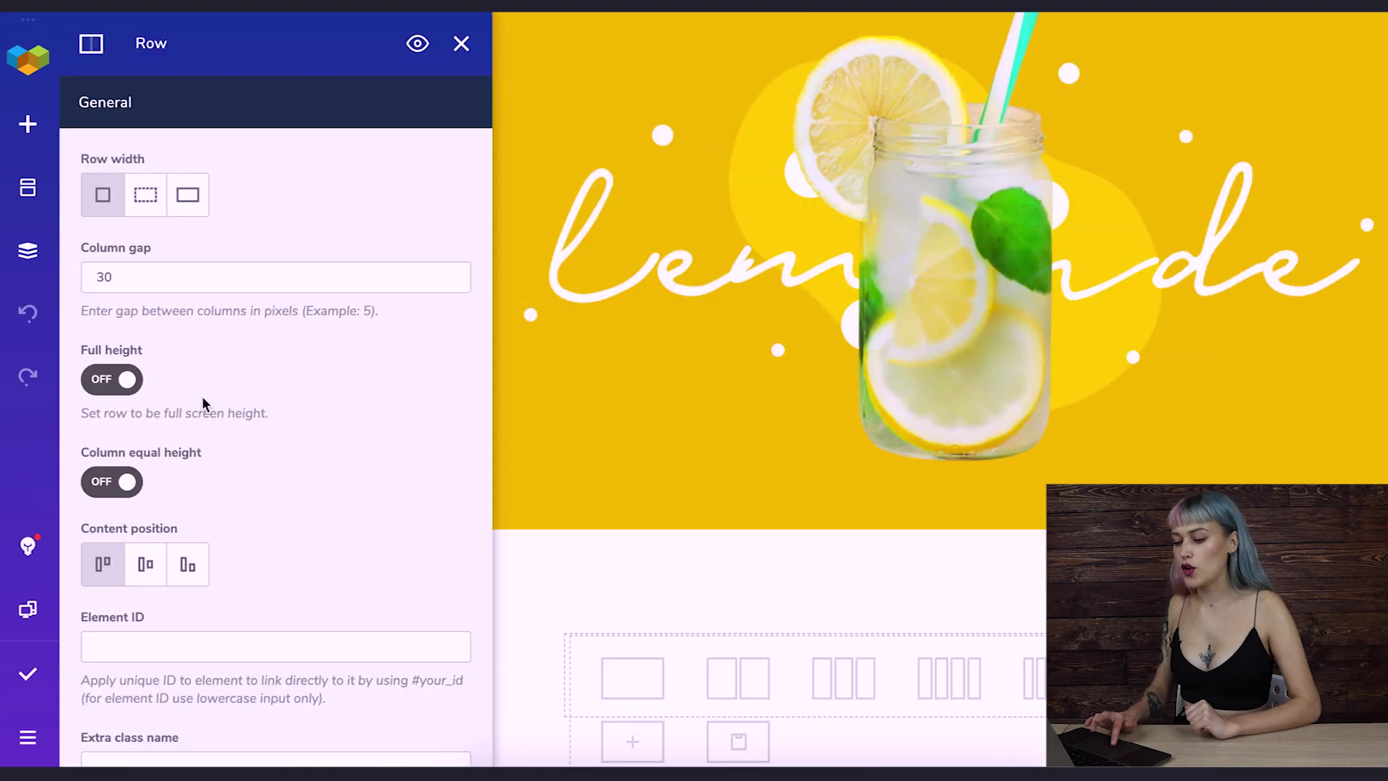
pyautogui.click(193, 198)
pyautogui.scroll(-1, 392, 399)
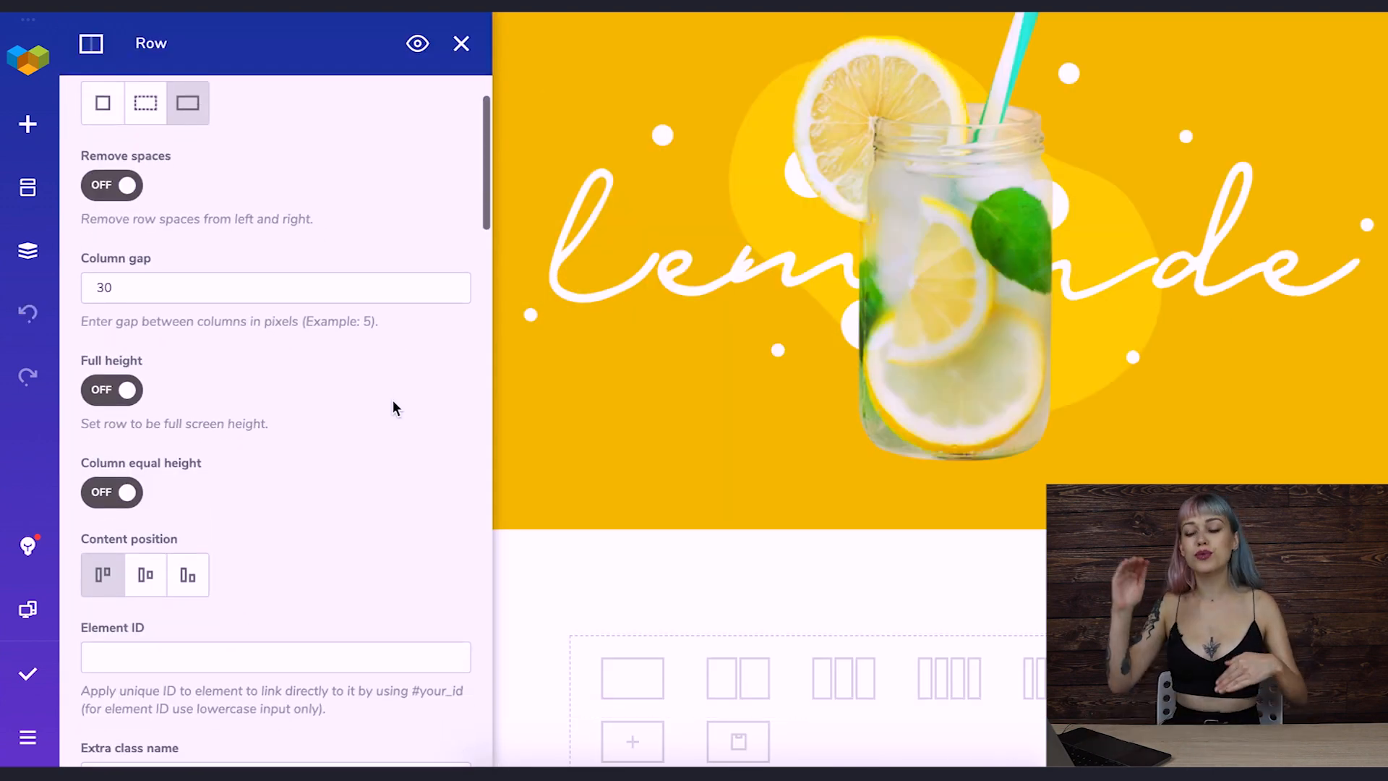
pyautogui.click(109, 388)
pyautogui.scroll(-3, 435, 490)
pyautogui.scroll(-3, 435, 492)
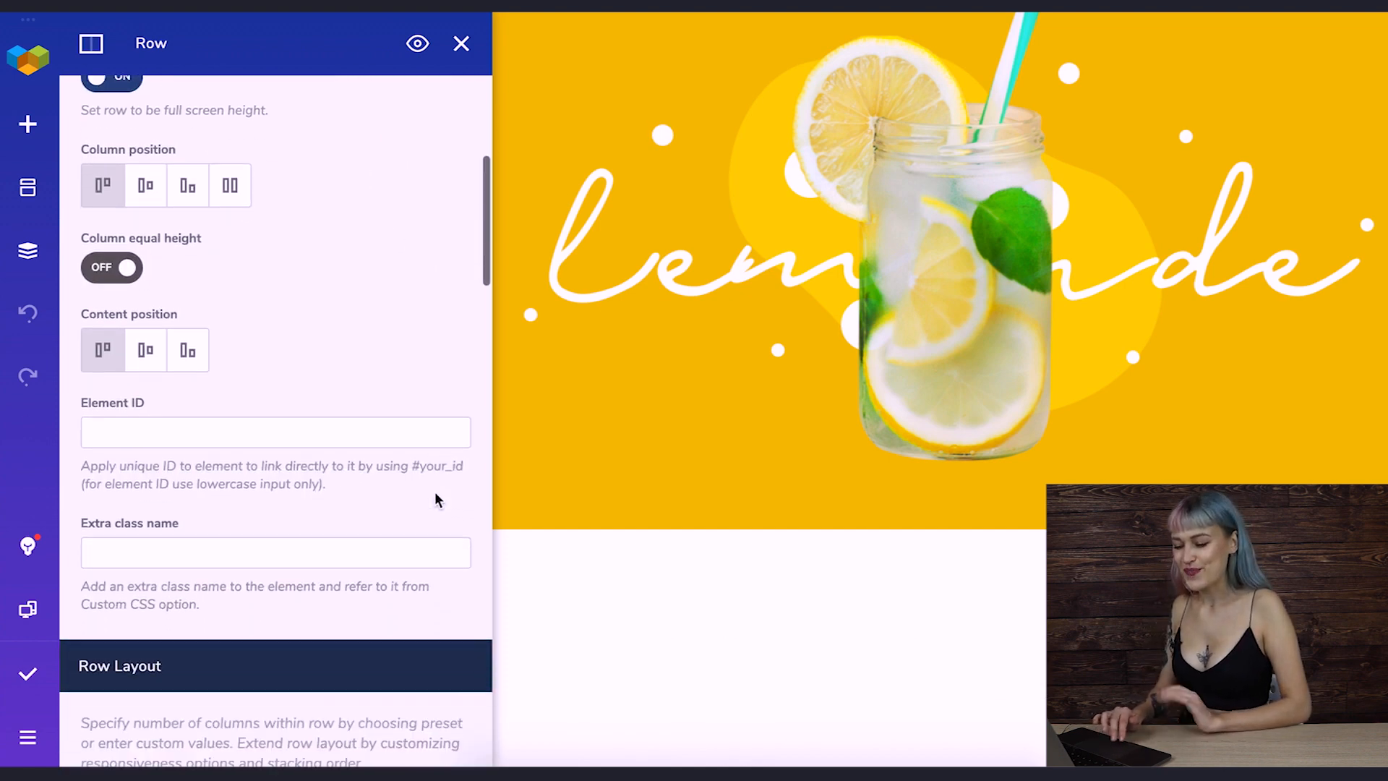
pyautogui.scroll(-2, 435, 491)
pyautogui.scroll(-2, 435, 491)
pyautogui.scroll(-3, 435, 492)
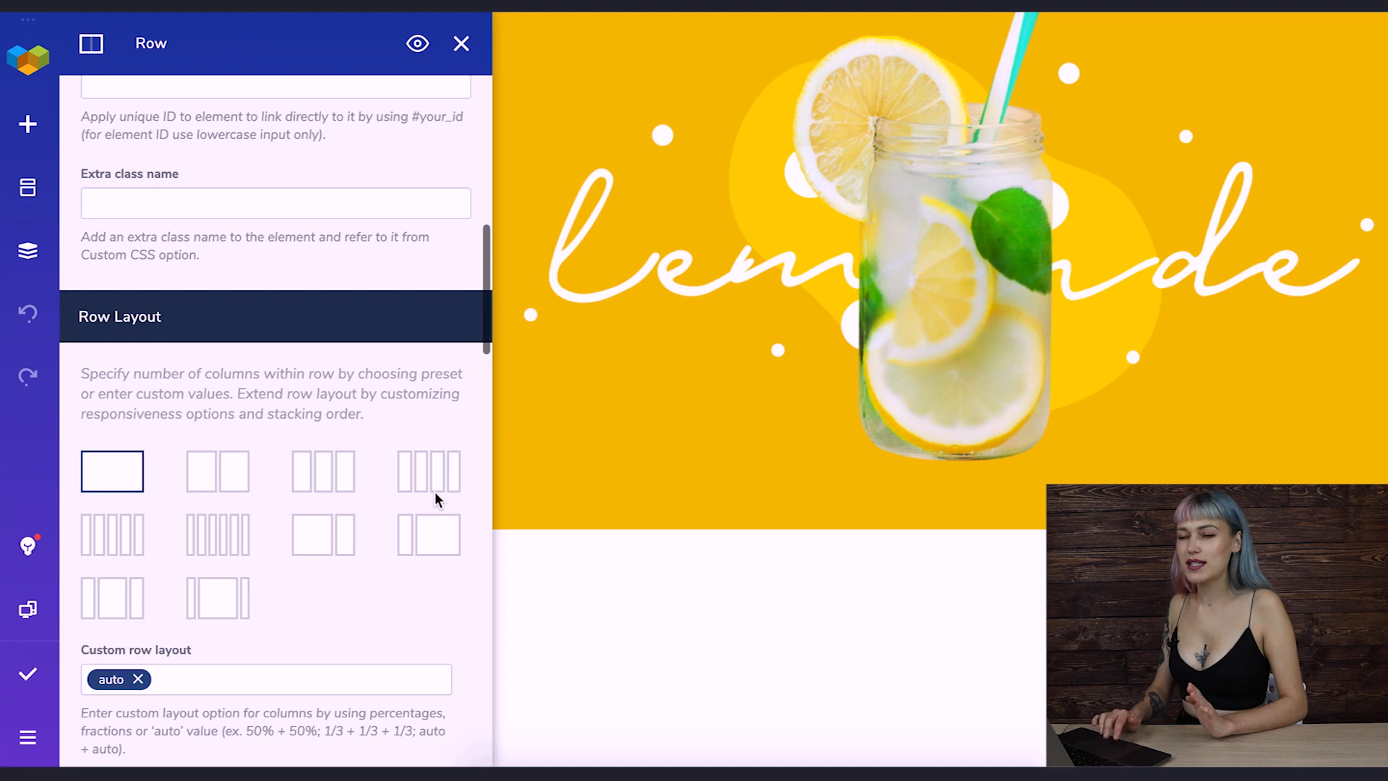
pyautogui.scroll(-1, 434, 492)
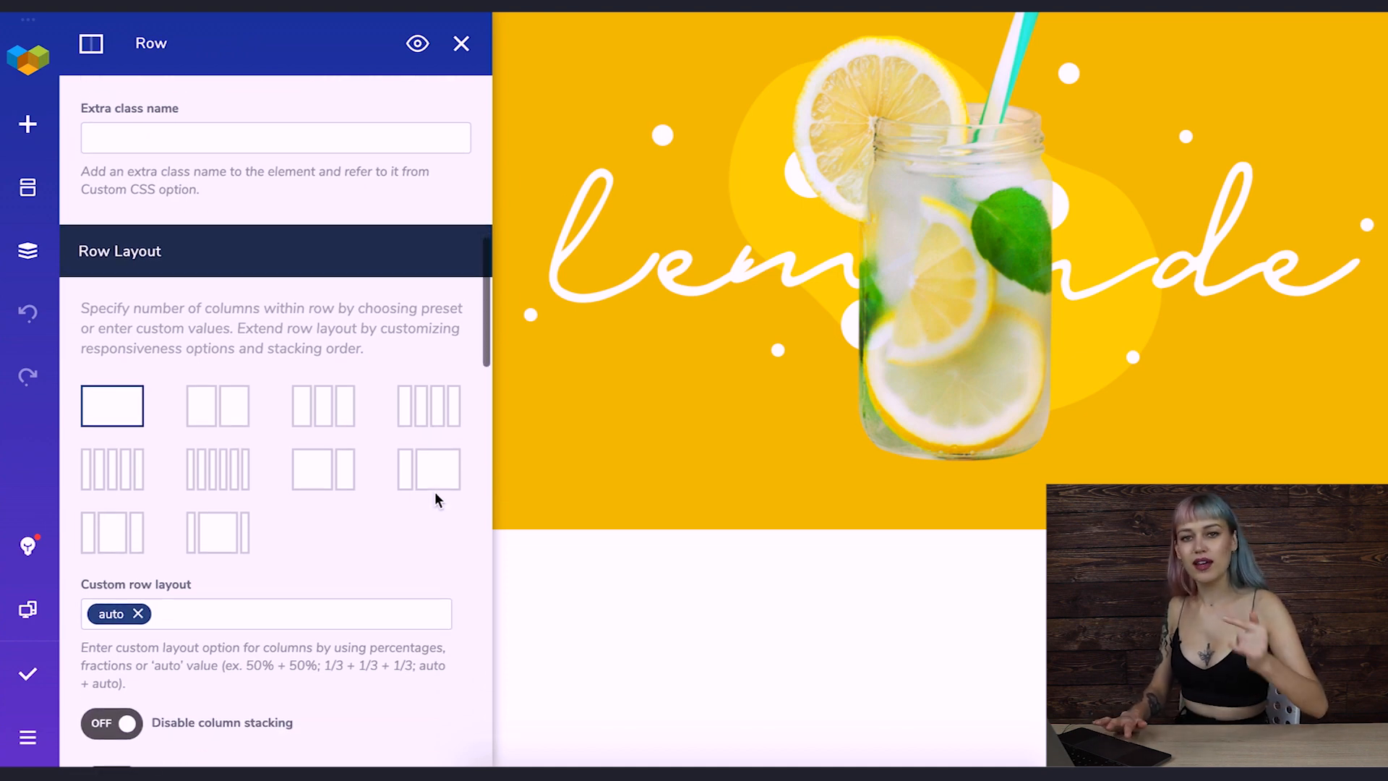
pyautogui.moveTo(939, 271)
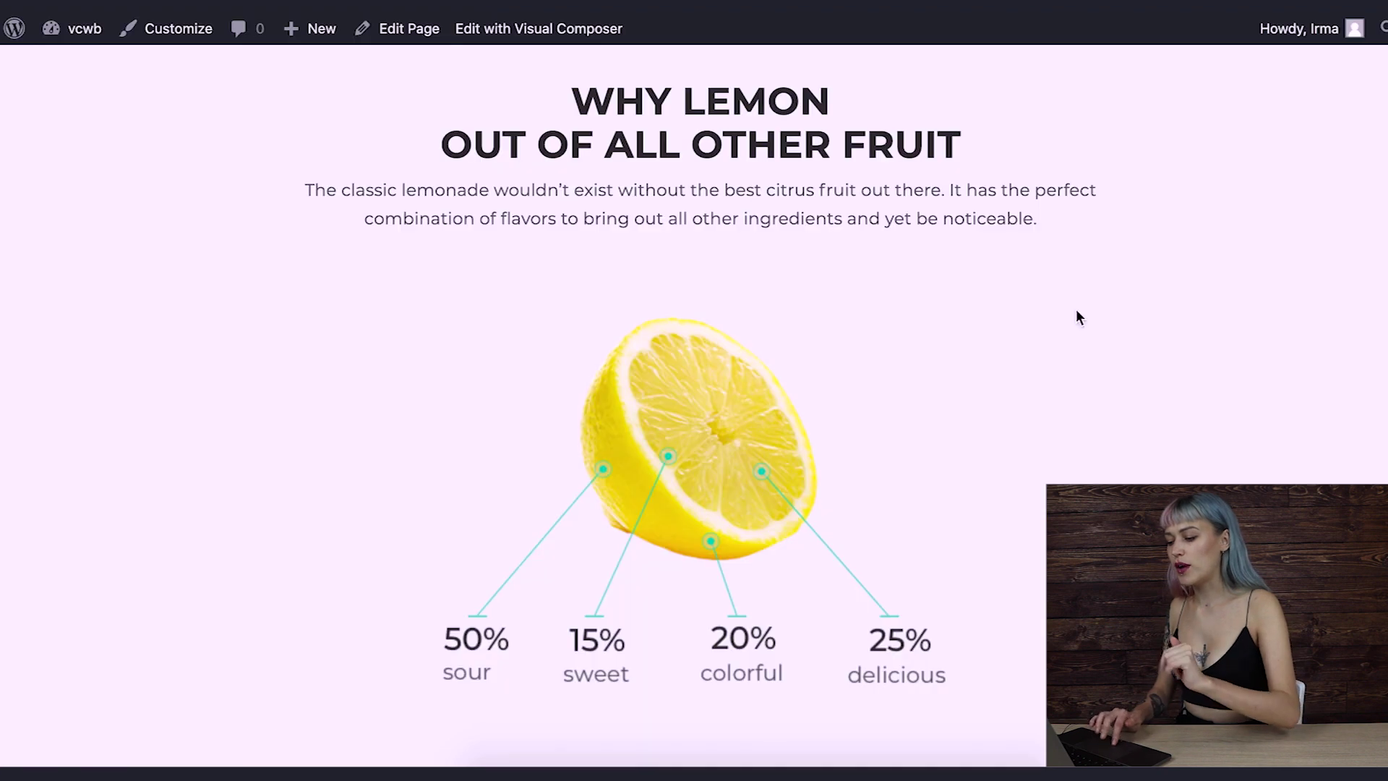
pyautogui.scroll(1, 1091, 371)
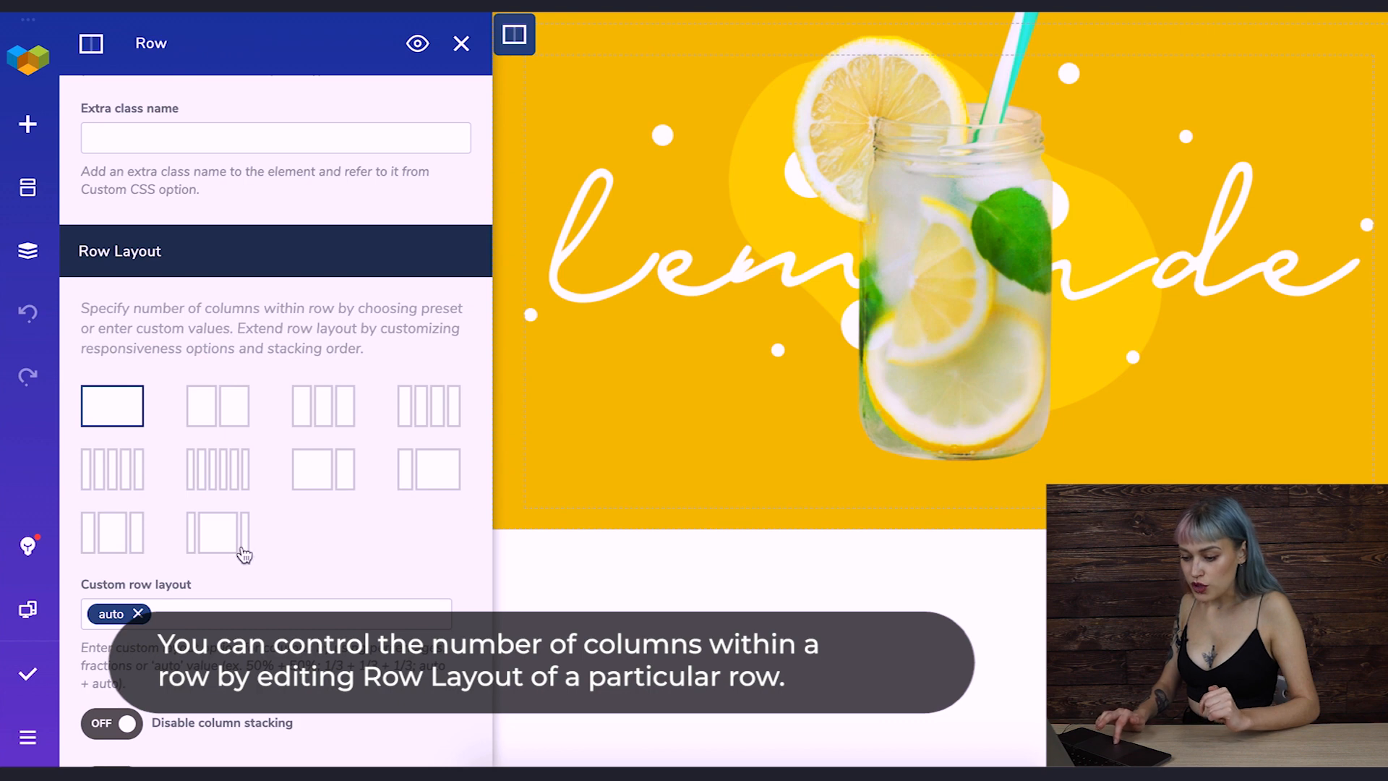
# - Choose the 16/66/16 Row Layout preset
pyautogui.click(225, 539)
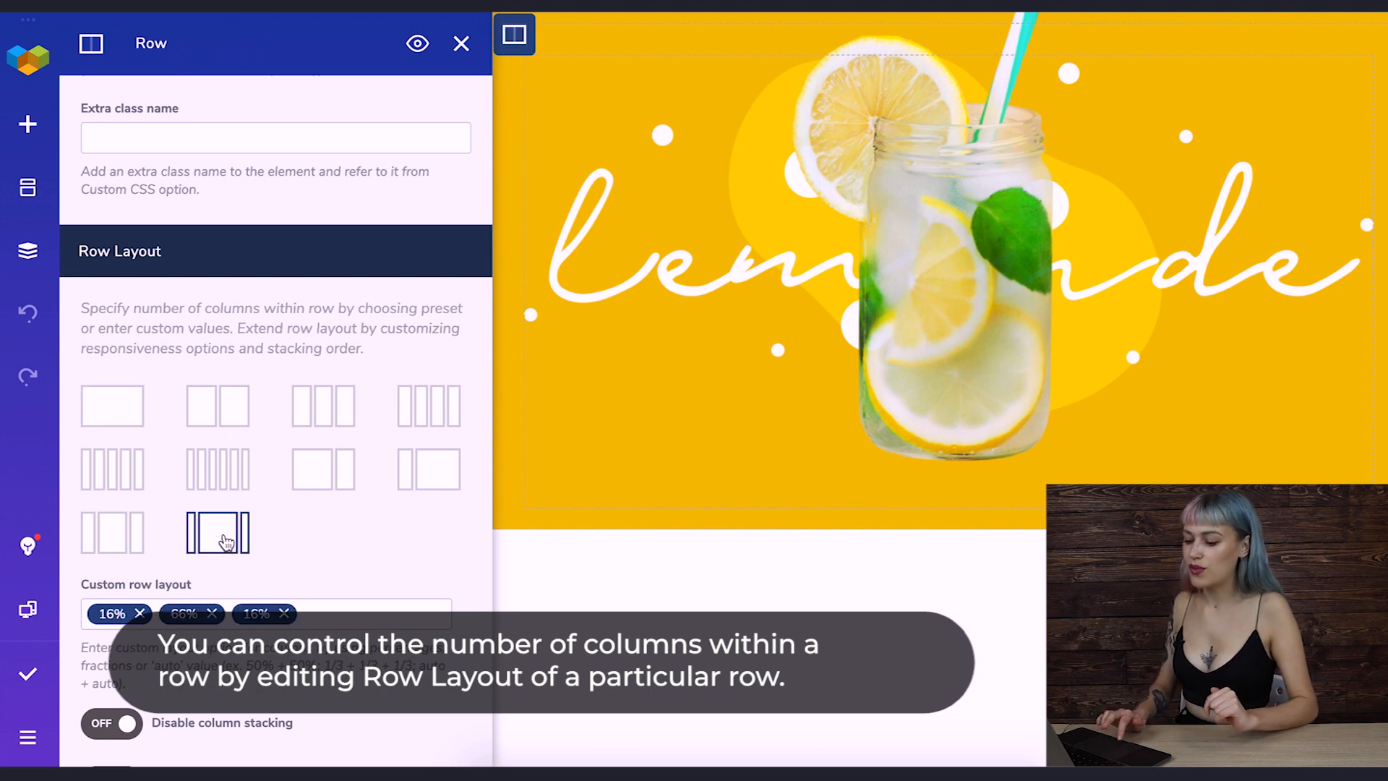
pyautogui.scroll(-2, 365, 554)
pyautogui.scroll(-5, 785, 484)
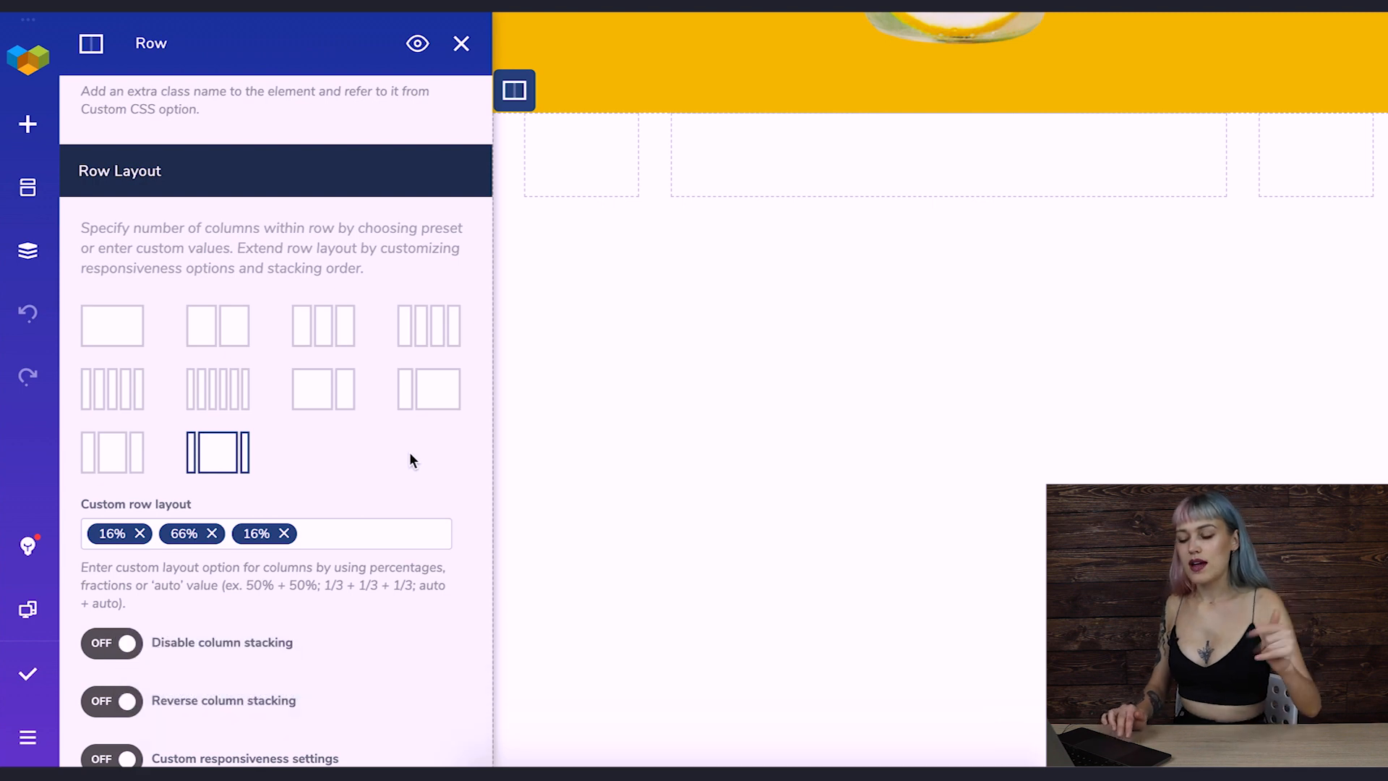
pyautogui.scroll(-2, 409, 453)
pyautogui.scroll(-5, 409, 452)
pyautogui.scroll(-4, 409, 453)
pyautogui.scroll(-2, 409, 452)
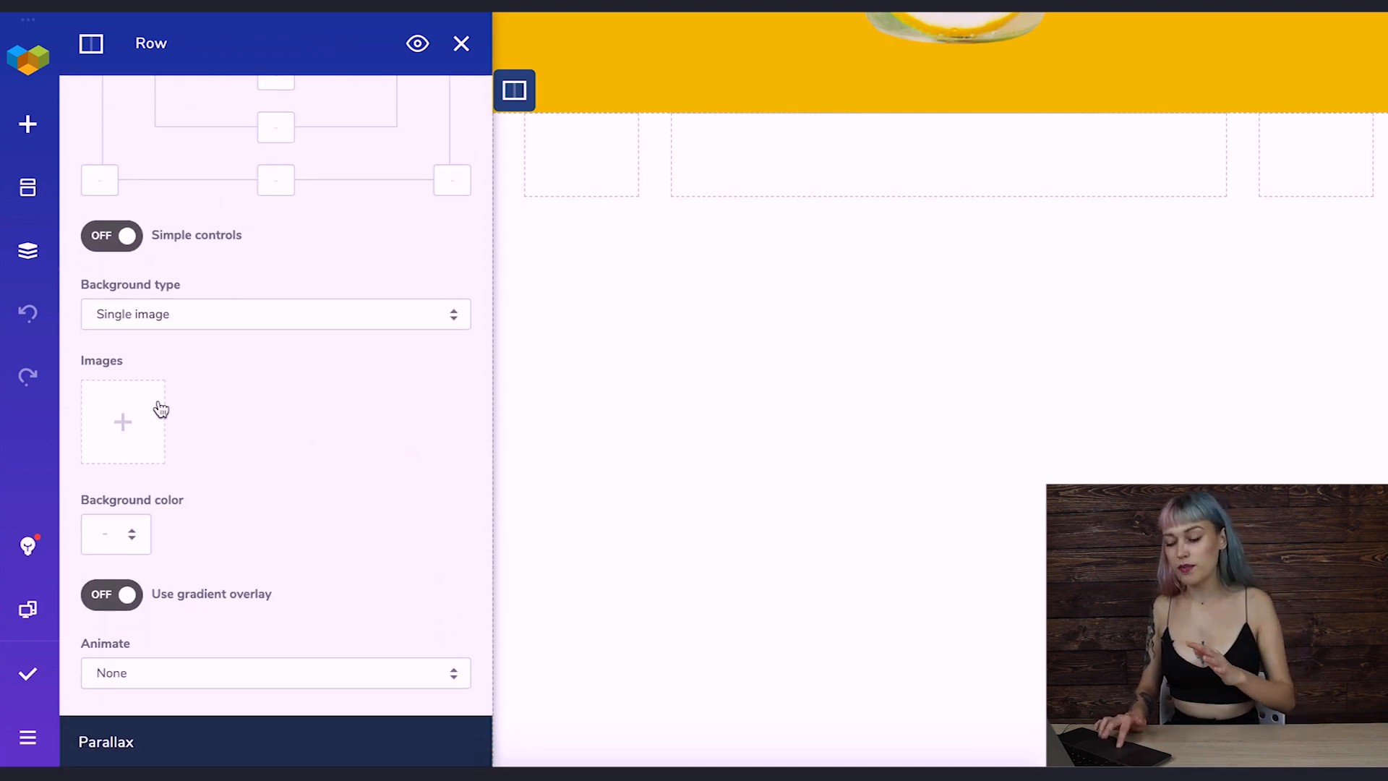
# - Set the lemon-slices image from the Media Library as the row's background image
pyautogui.click(134, 420)
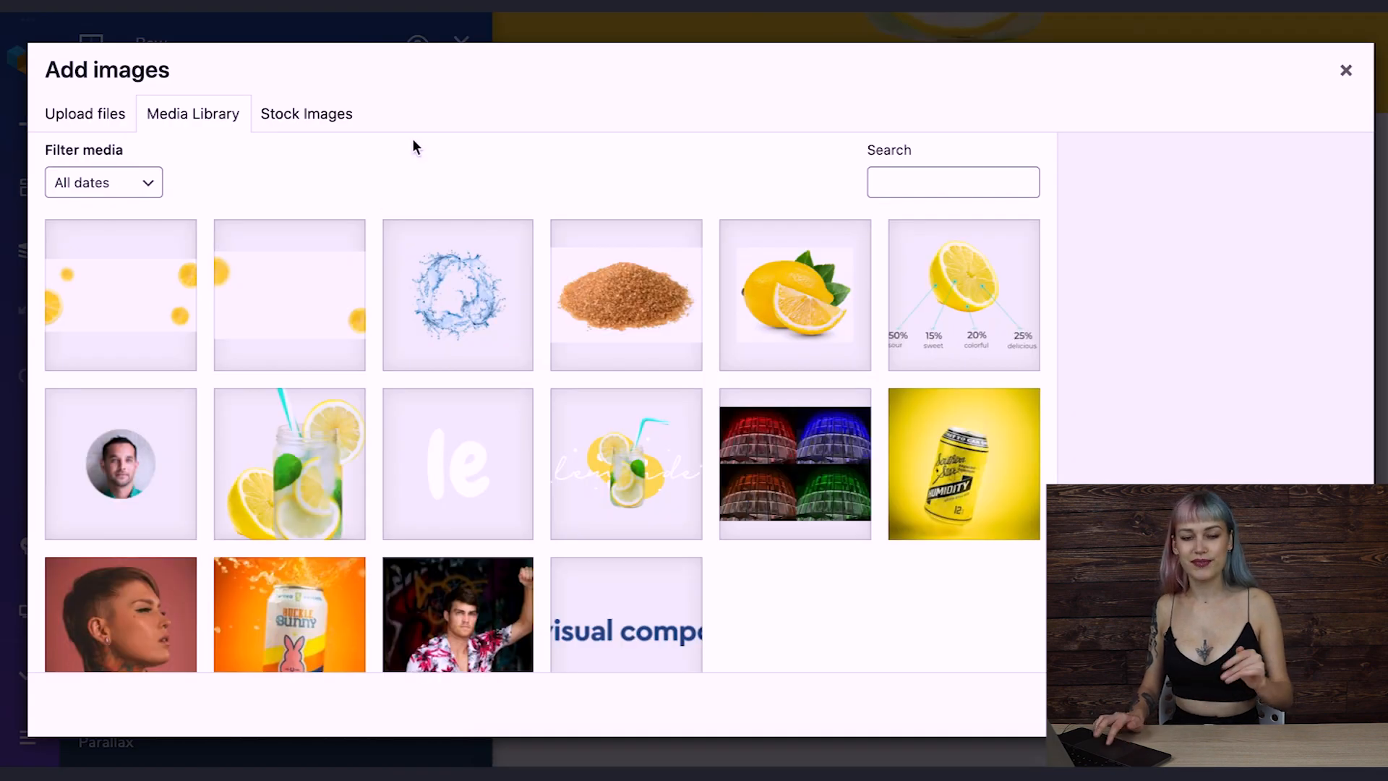
pyautogui.click(133, 307)
pyautogui.doubleClick(133, 307)
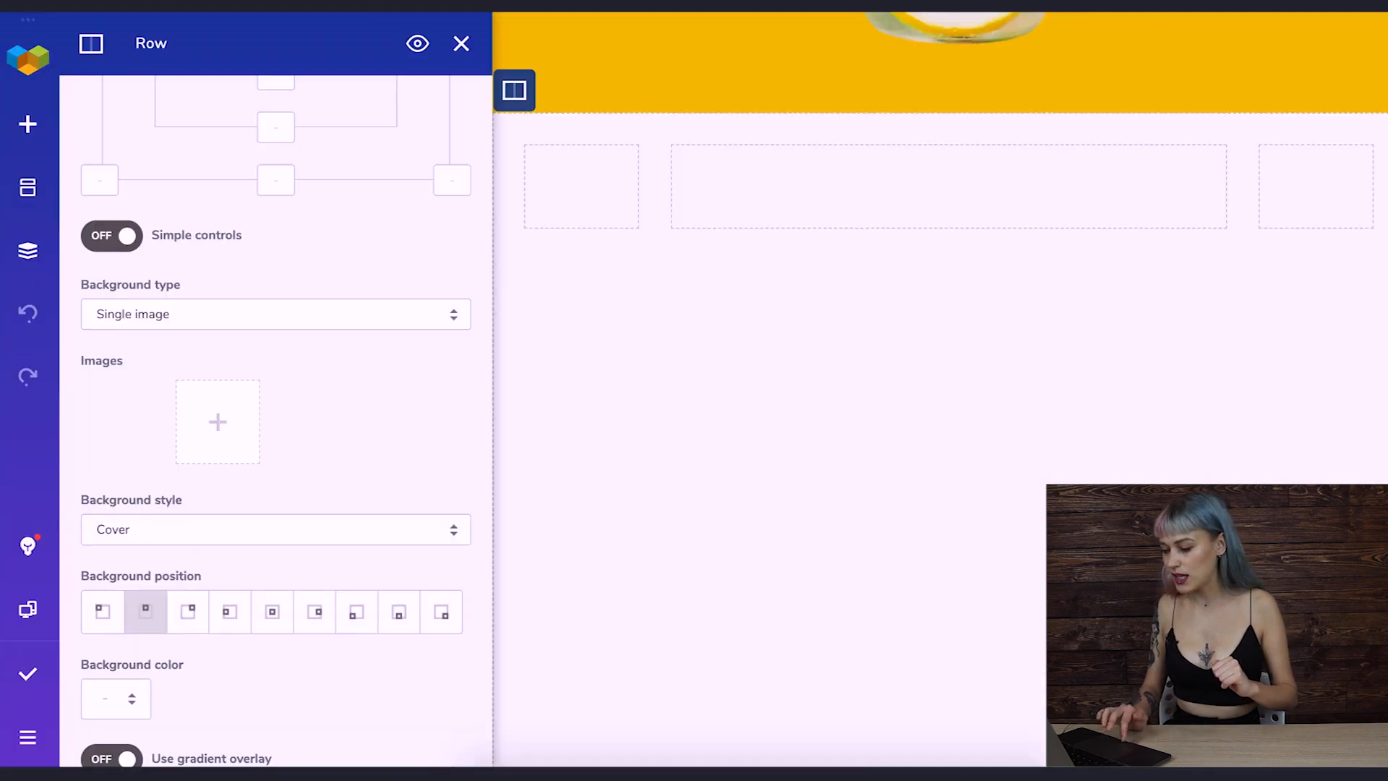
pyautogui.click(461, 43)
pyautogui.scroll(-5, 993, 405)
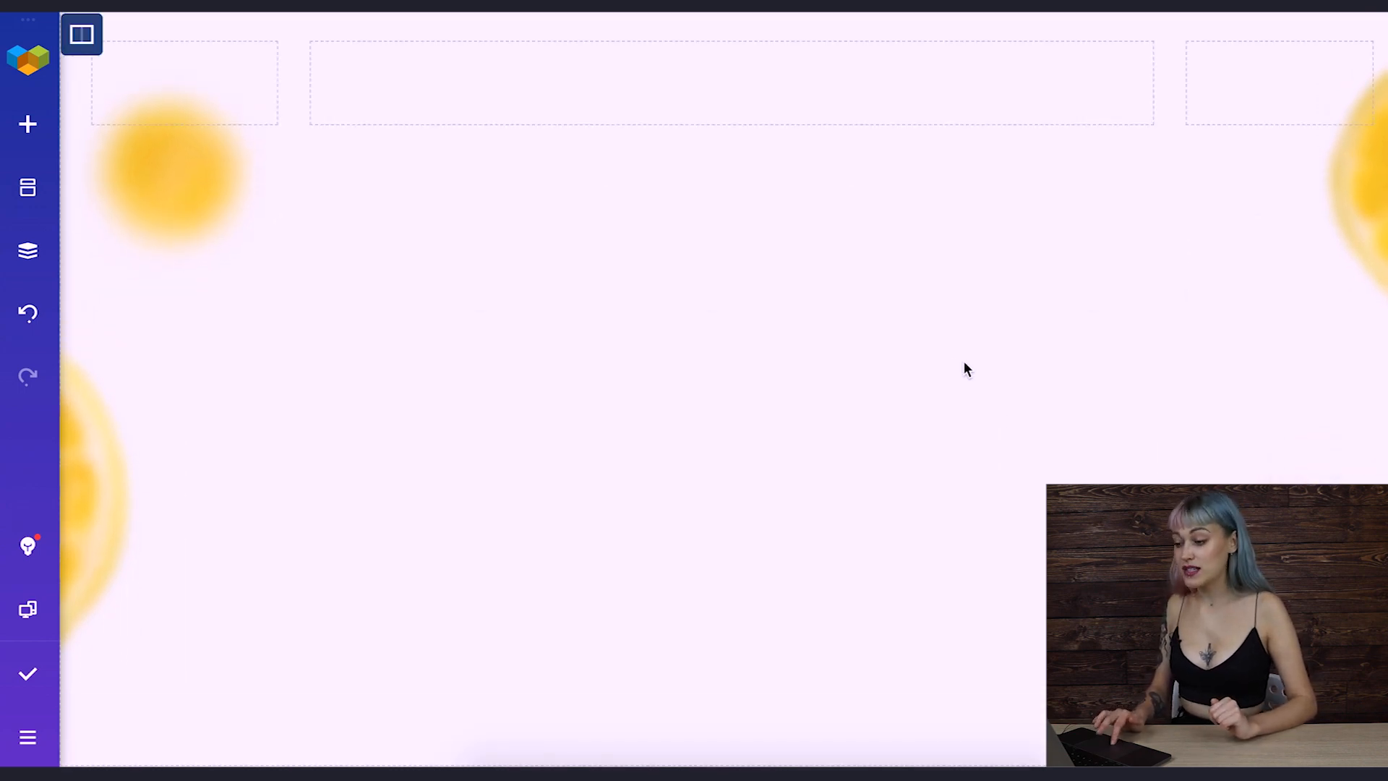
pyautogui.moveTo(752, 81)
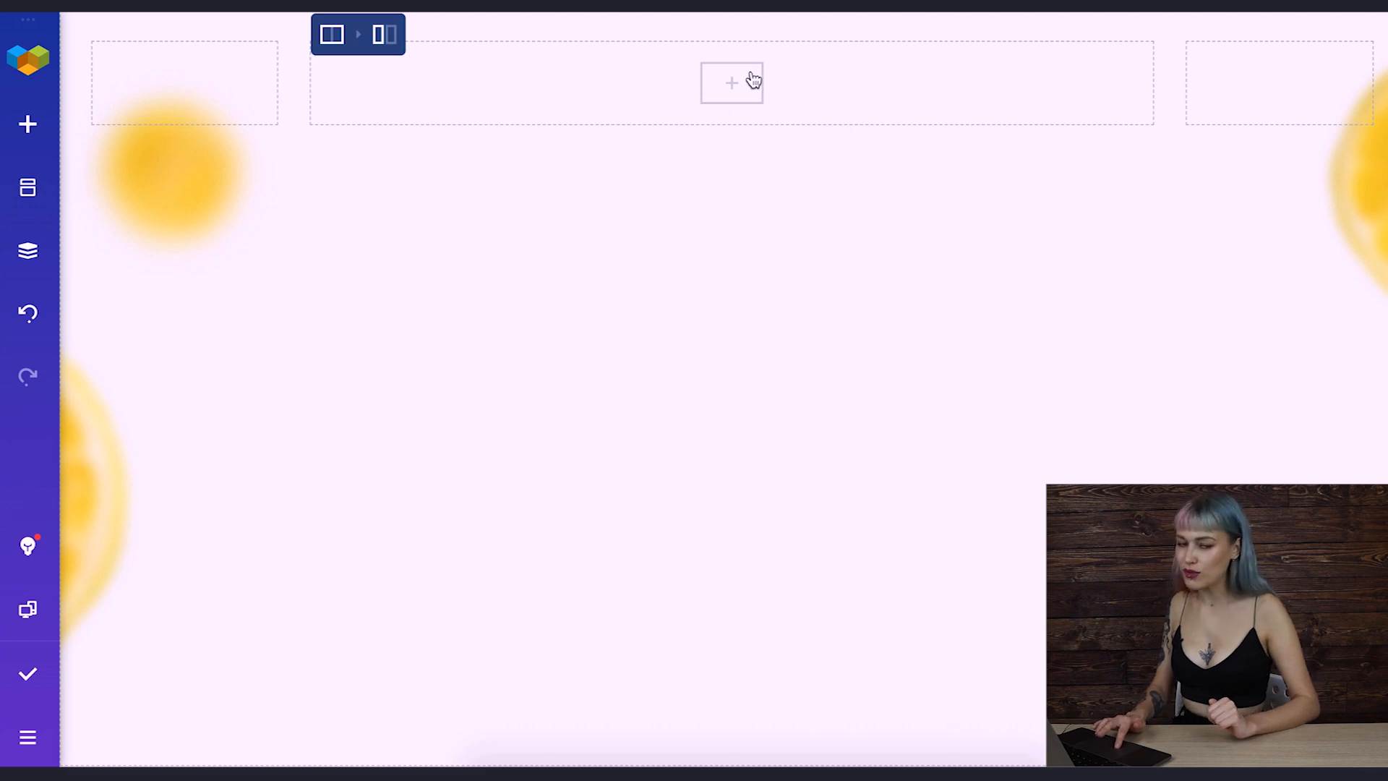
# - Insert a Text Block in the middle column and copy the Why Lemon heading and paragraph from the live page
pyautogui.click(731, 82)
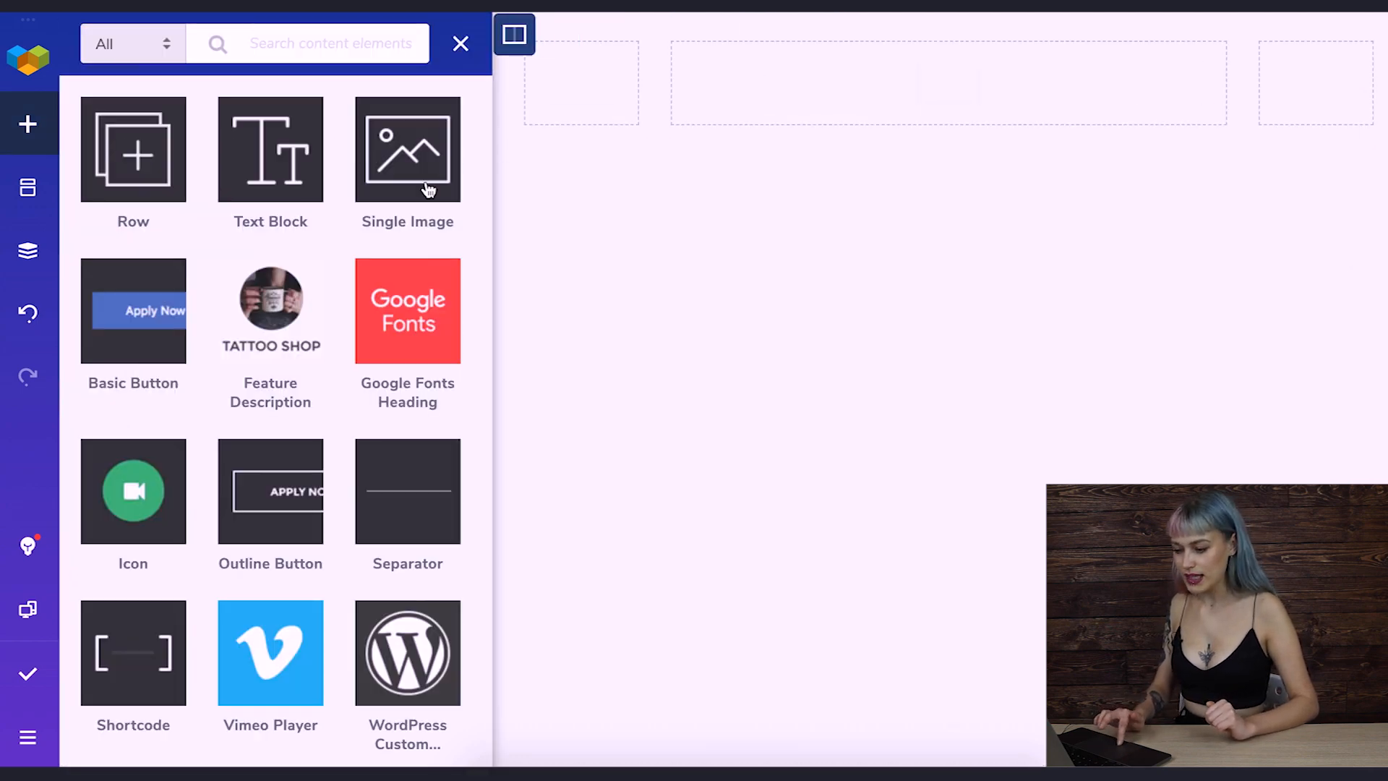
pyautogui.click(272, 143)
pyautogui.scroll(-3, 380, 289)
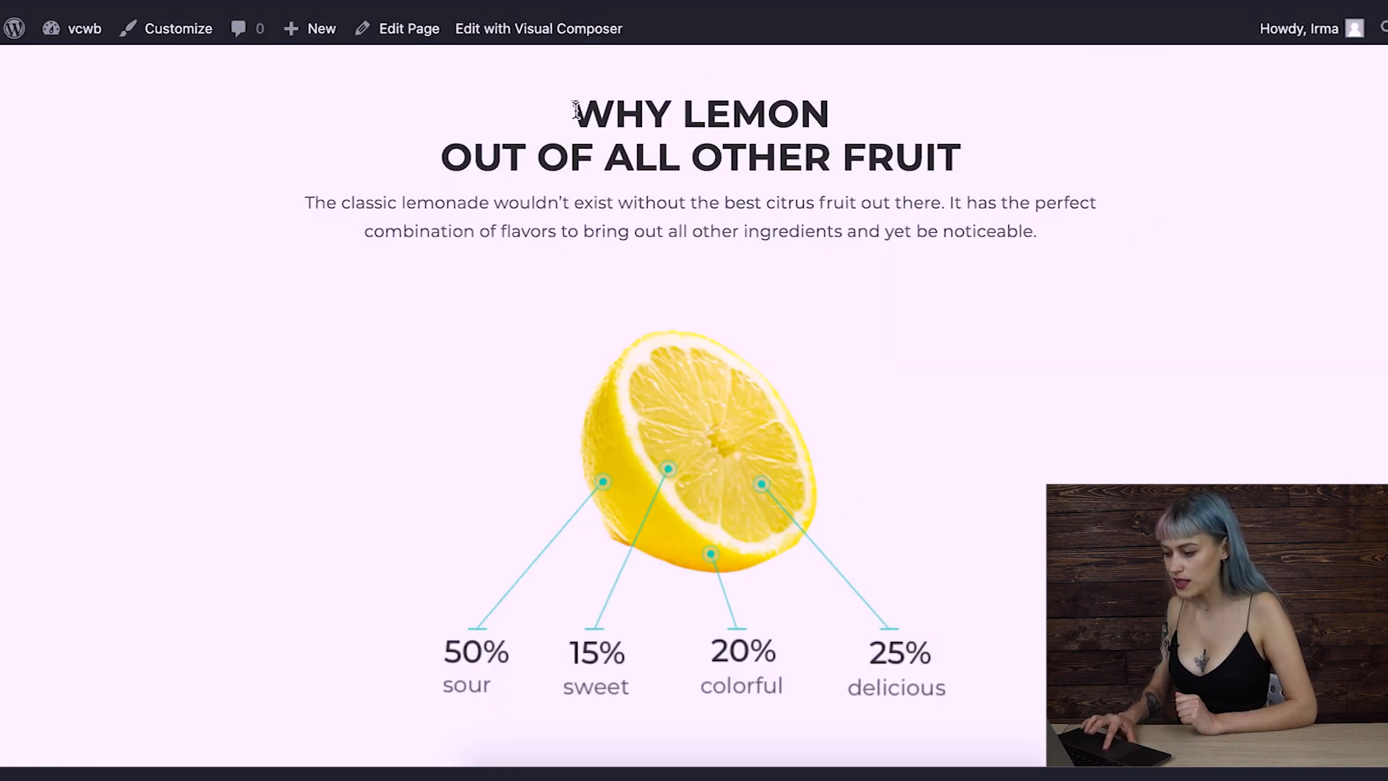
pyautogui.moveTo(574, 111); pyautogui.dragTo(1049, 228)
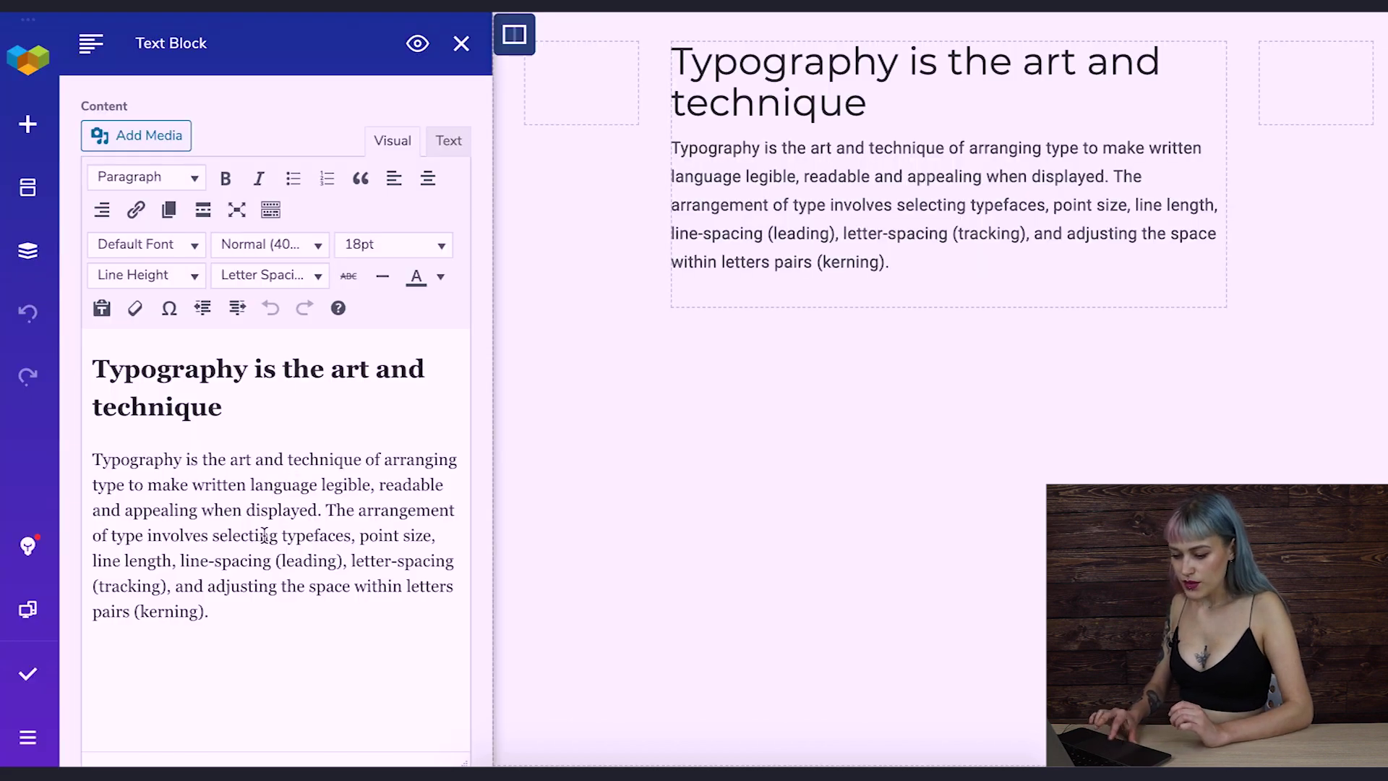
pyautogui.click(263, 536)
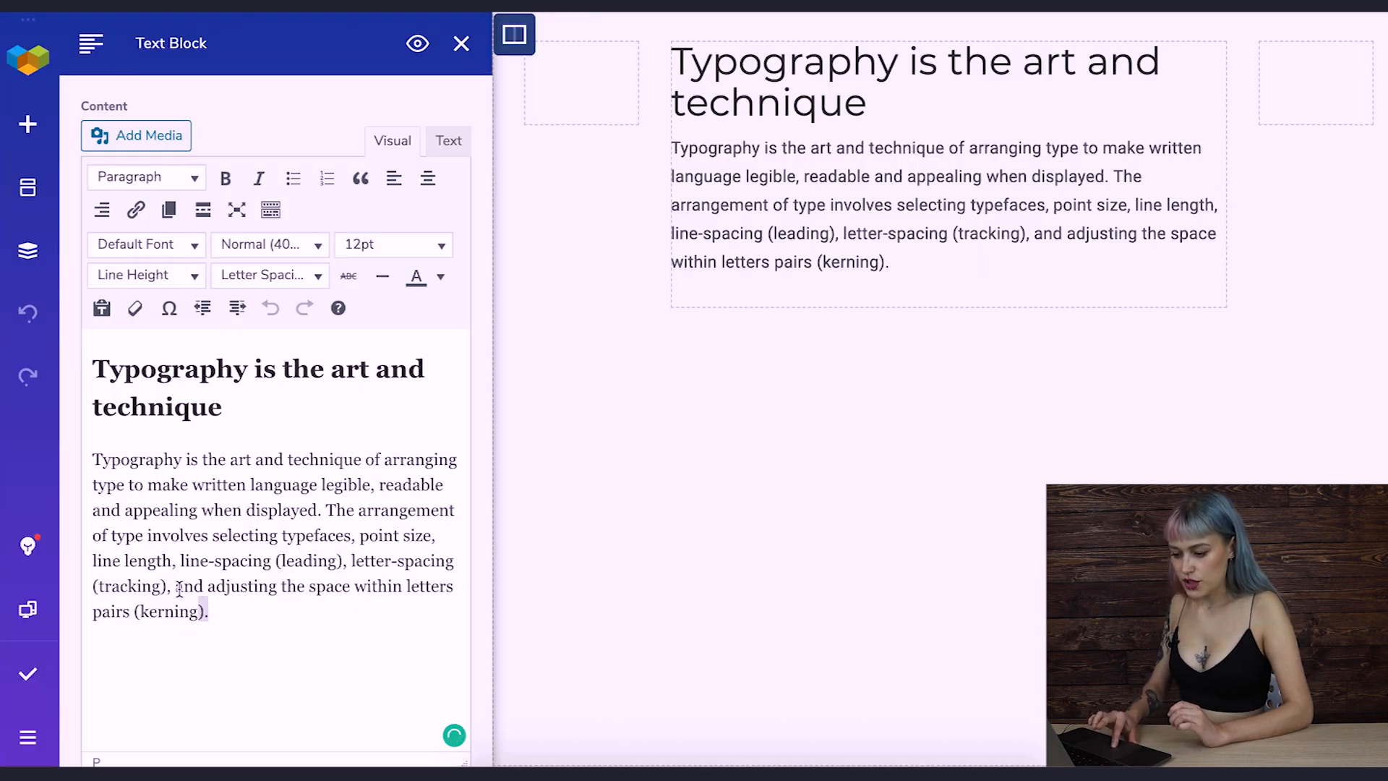
# - Replace the placeholder with the pasted Why Lemon heading and paragraph
pyautogui.moveTo(176, 586); pyautogui.dragTo(93, 371)
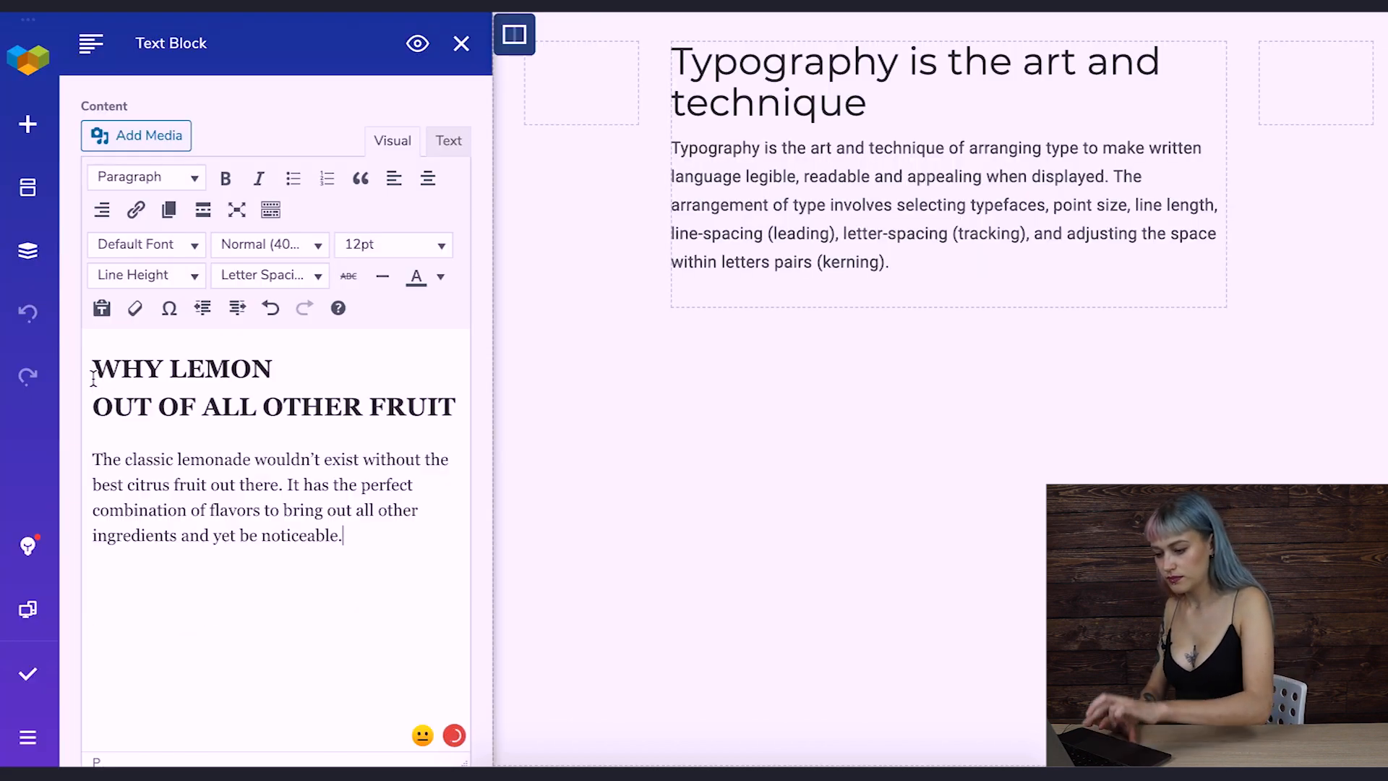
pyautogui.click(282, 496)
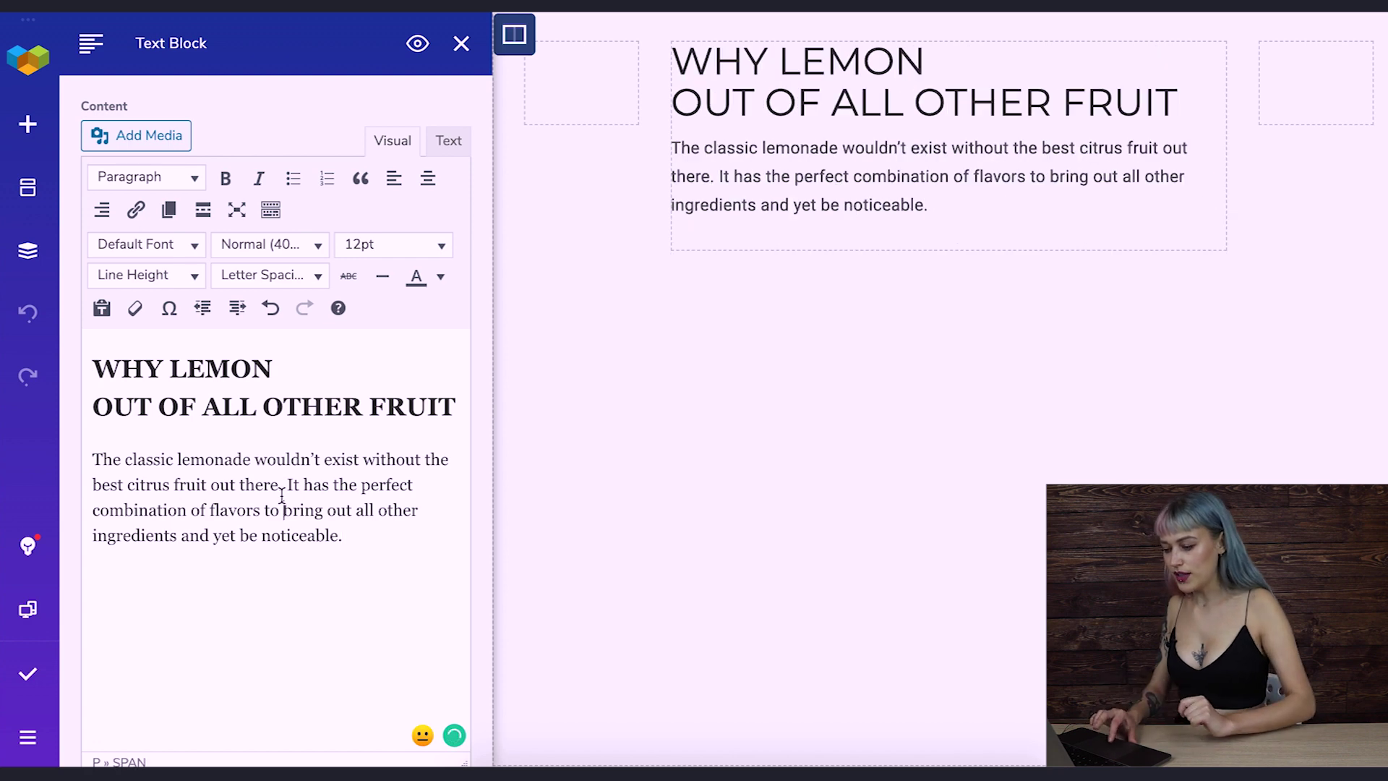
pyautogui.click(186, 399)
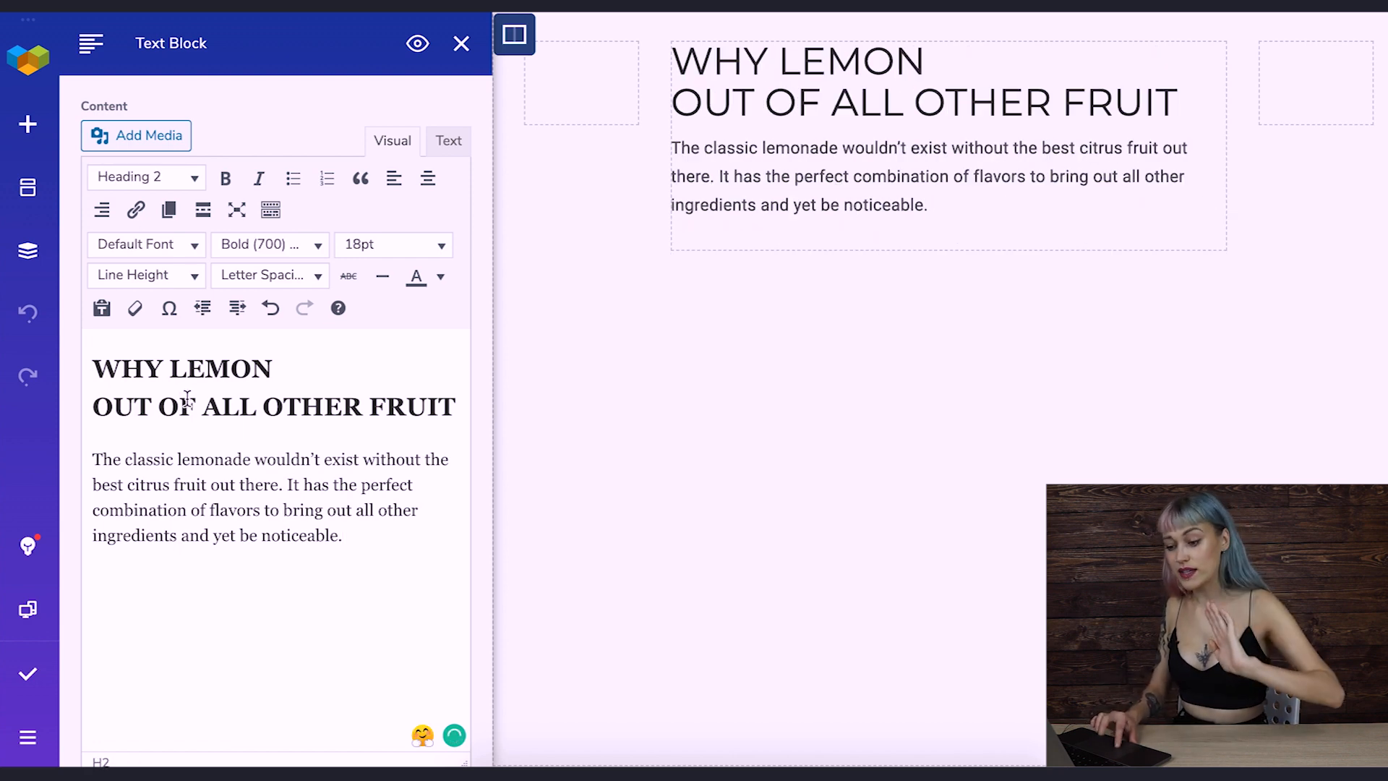
pyautogui.click(282, 489)
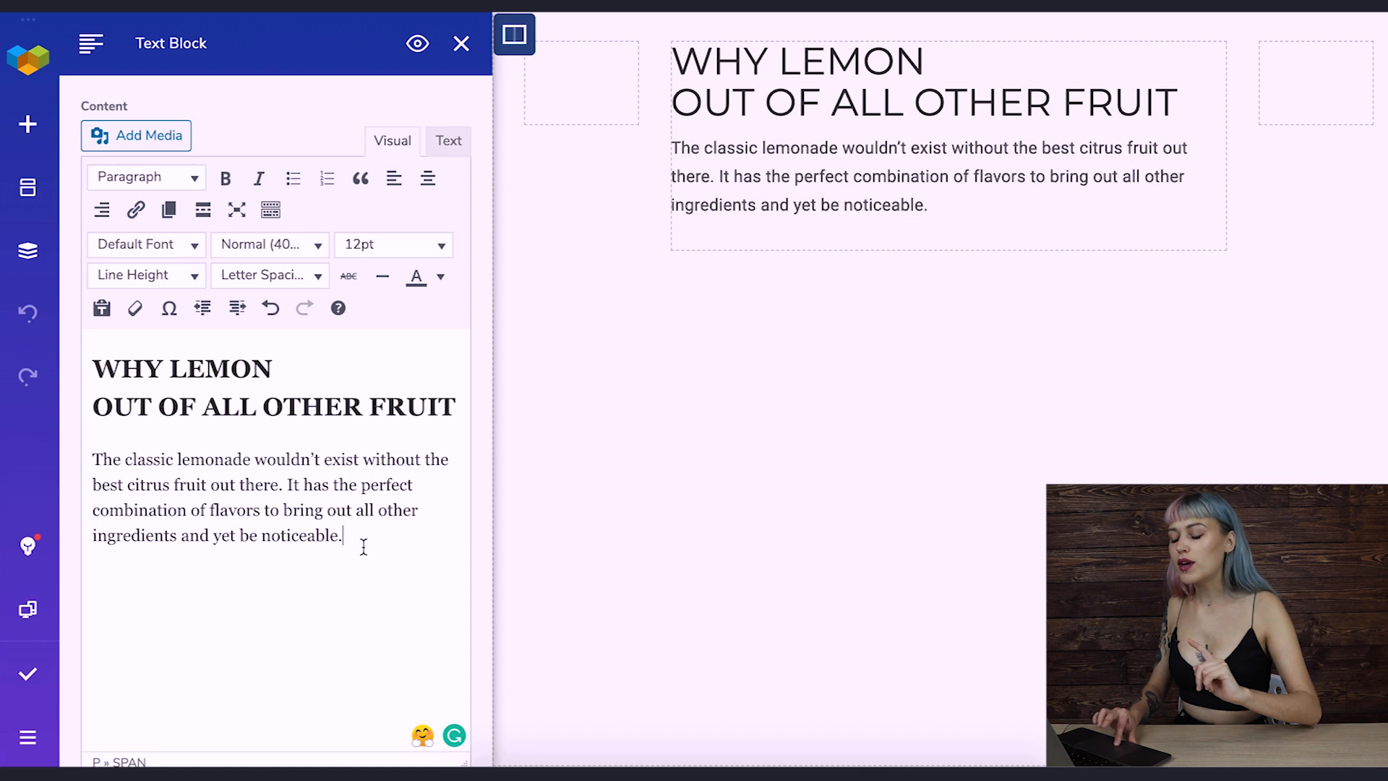
# - Set all the block's text in the Montserrat font
pyautogui.moveTo(345, 536); pyautogui.dragTo(92, 367)
pyautogui.click(141, 244)
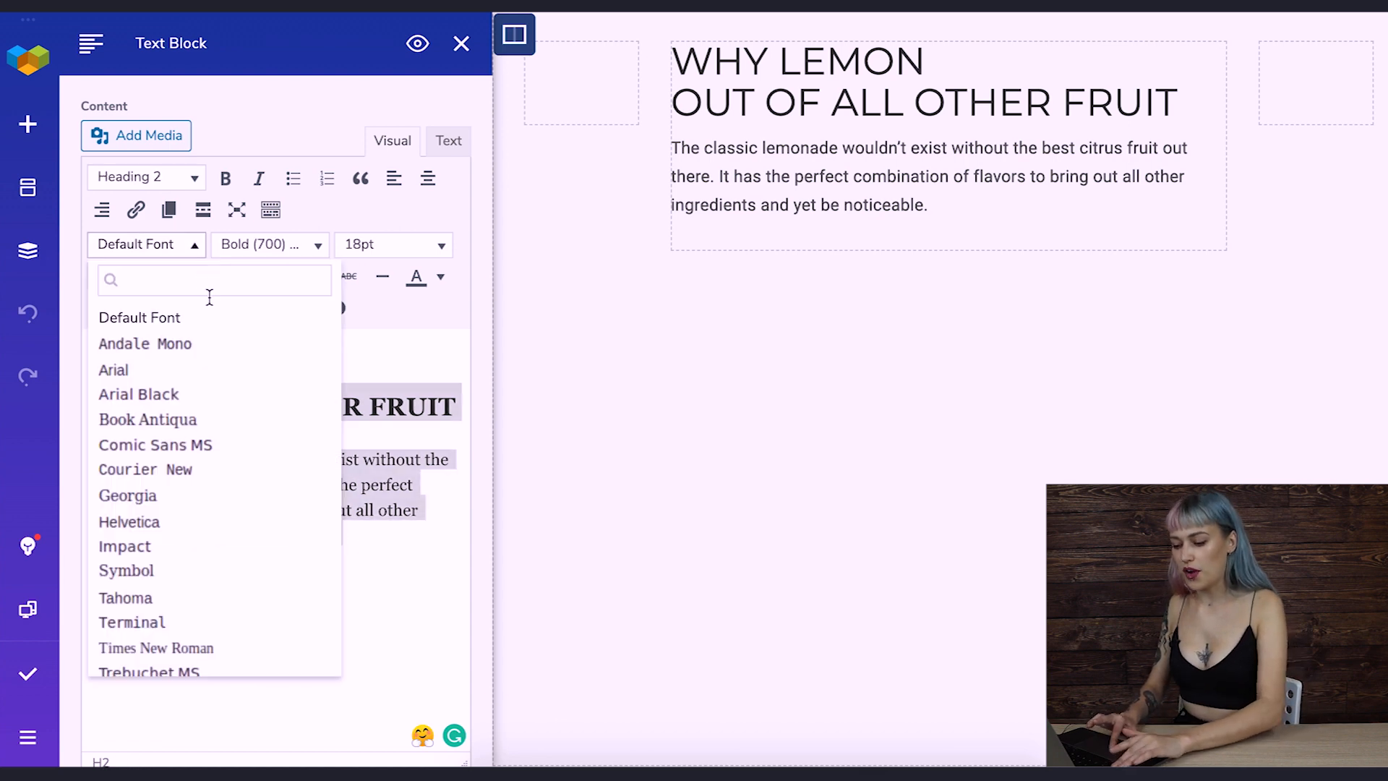
pyautogui.click(208, 281)
pyautogui.write('mo')
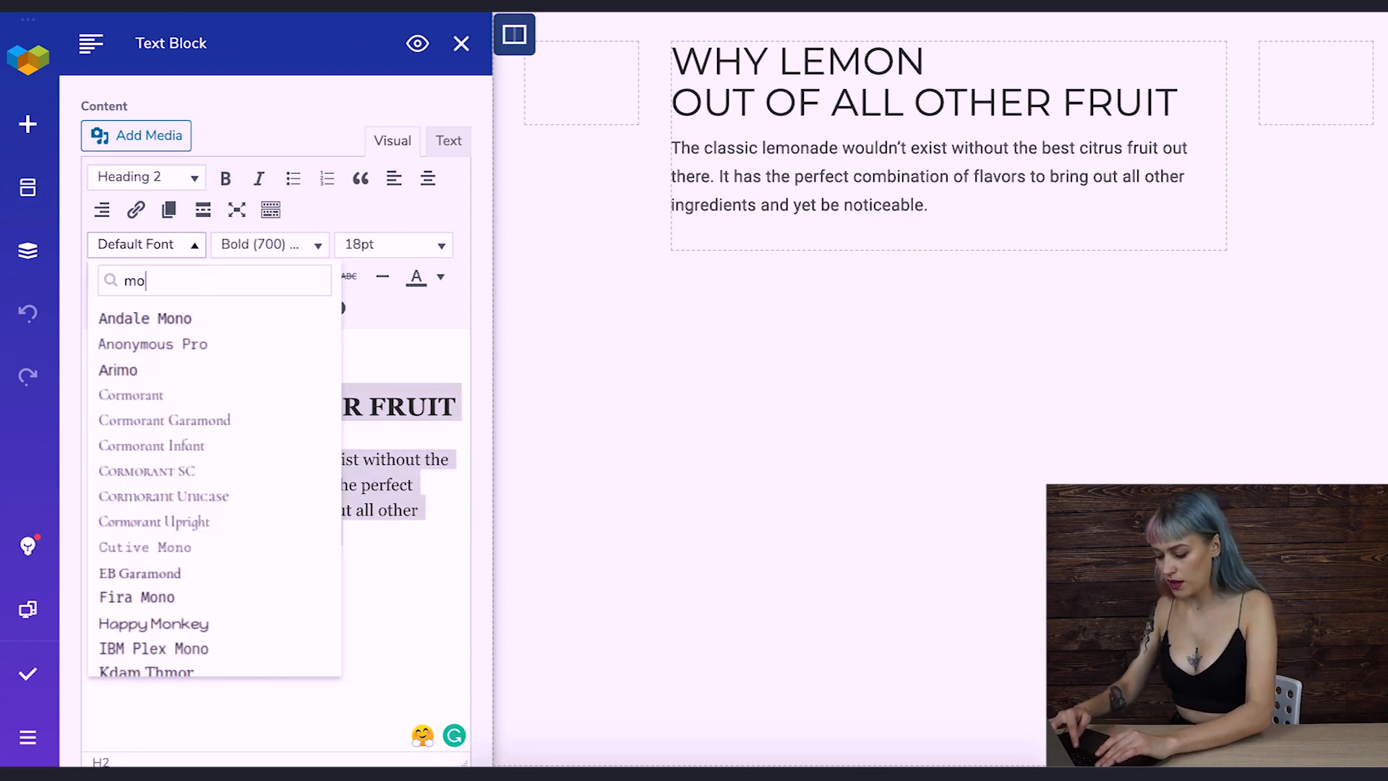
pyautogui.write('nt')
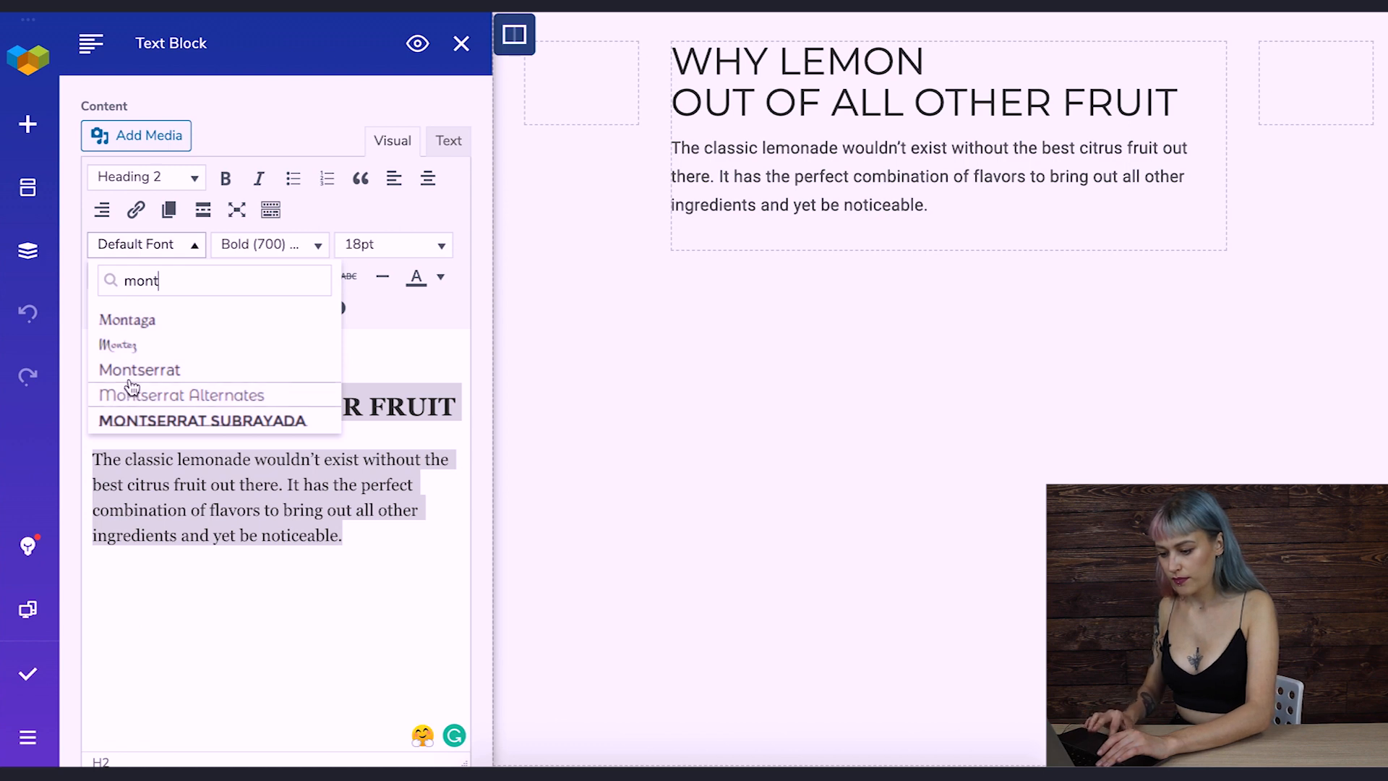
pyautogui.click(140, 370)
pyautogui.click(278, 464)
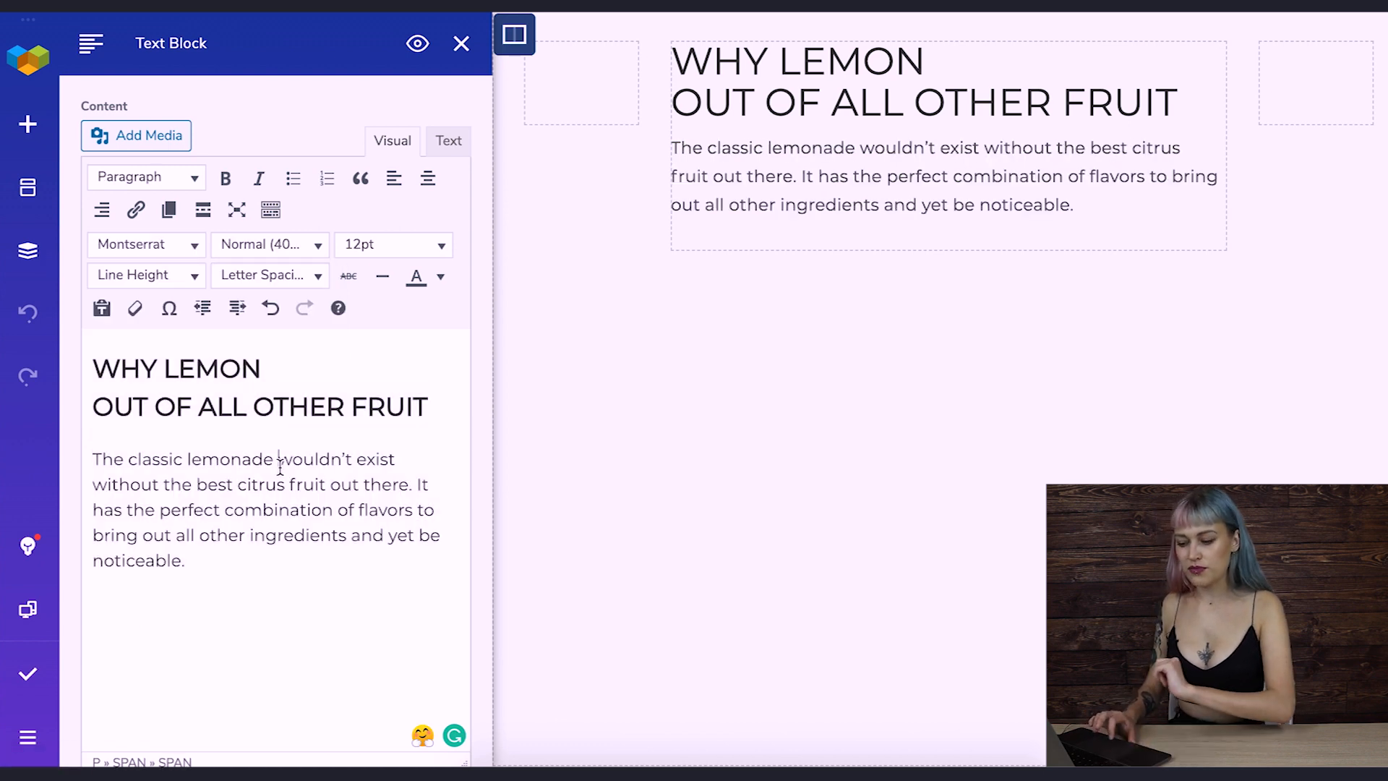
# - Centre-align the Why Lemon heading and paragraph
pyautogui.moveTo(255, 565); pyautogui.dragTo(84, 372)
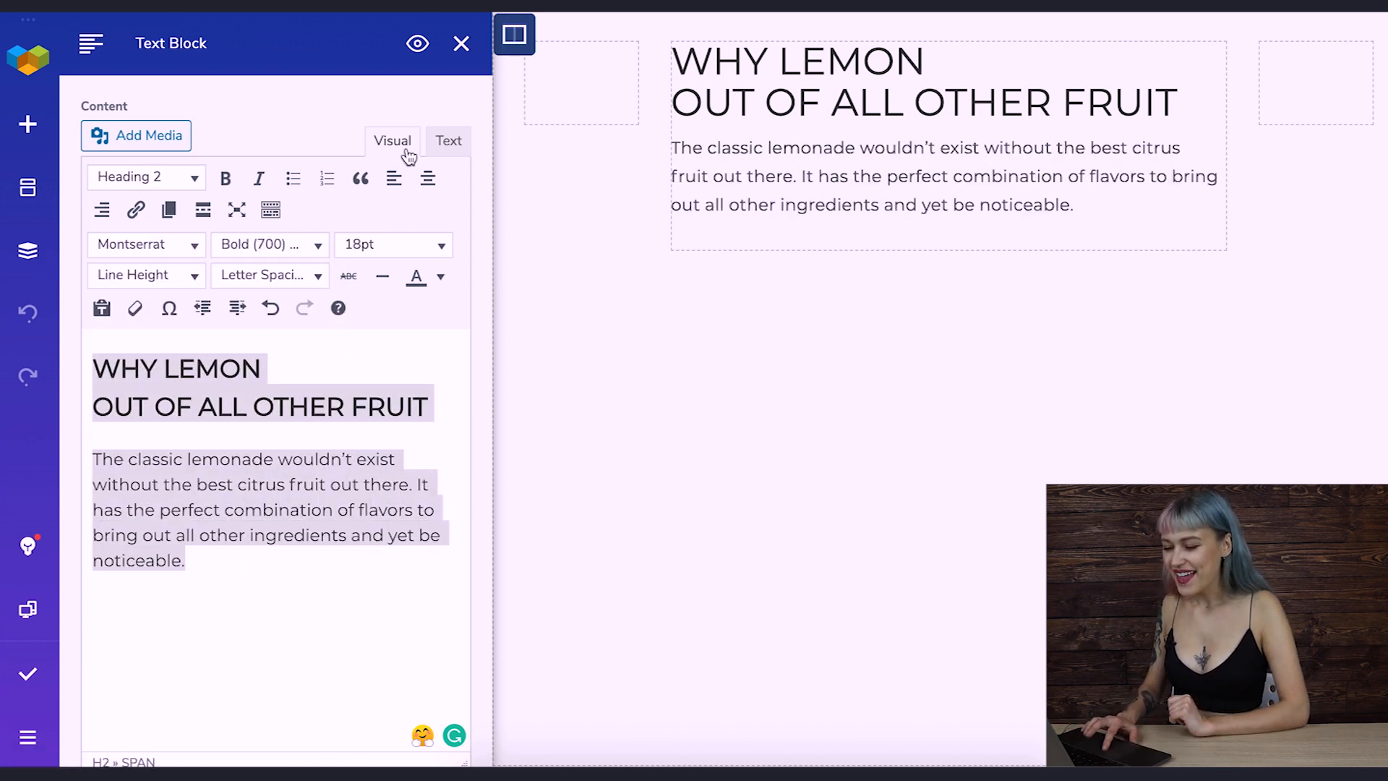
pyautogui.click(429, 179)
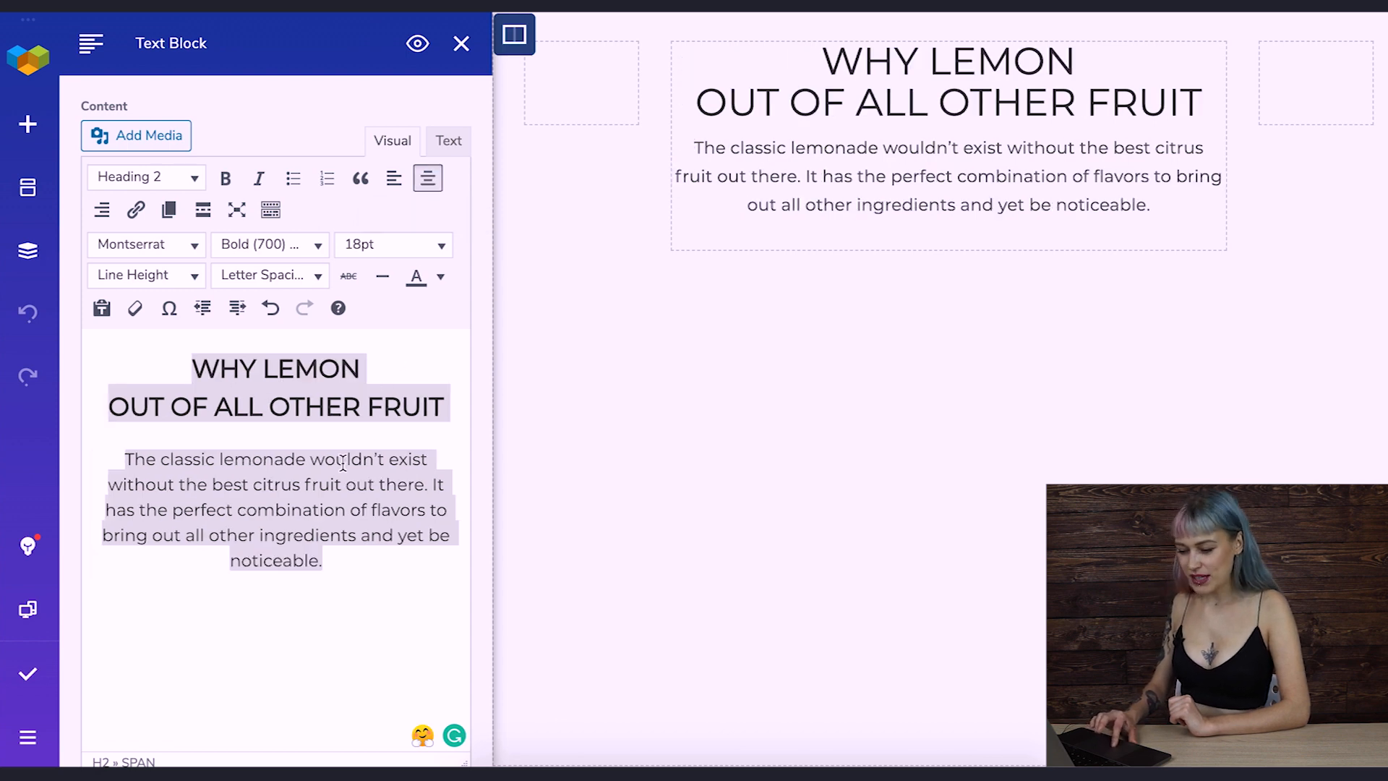
pyautogui.click(274, 527)
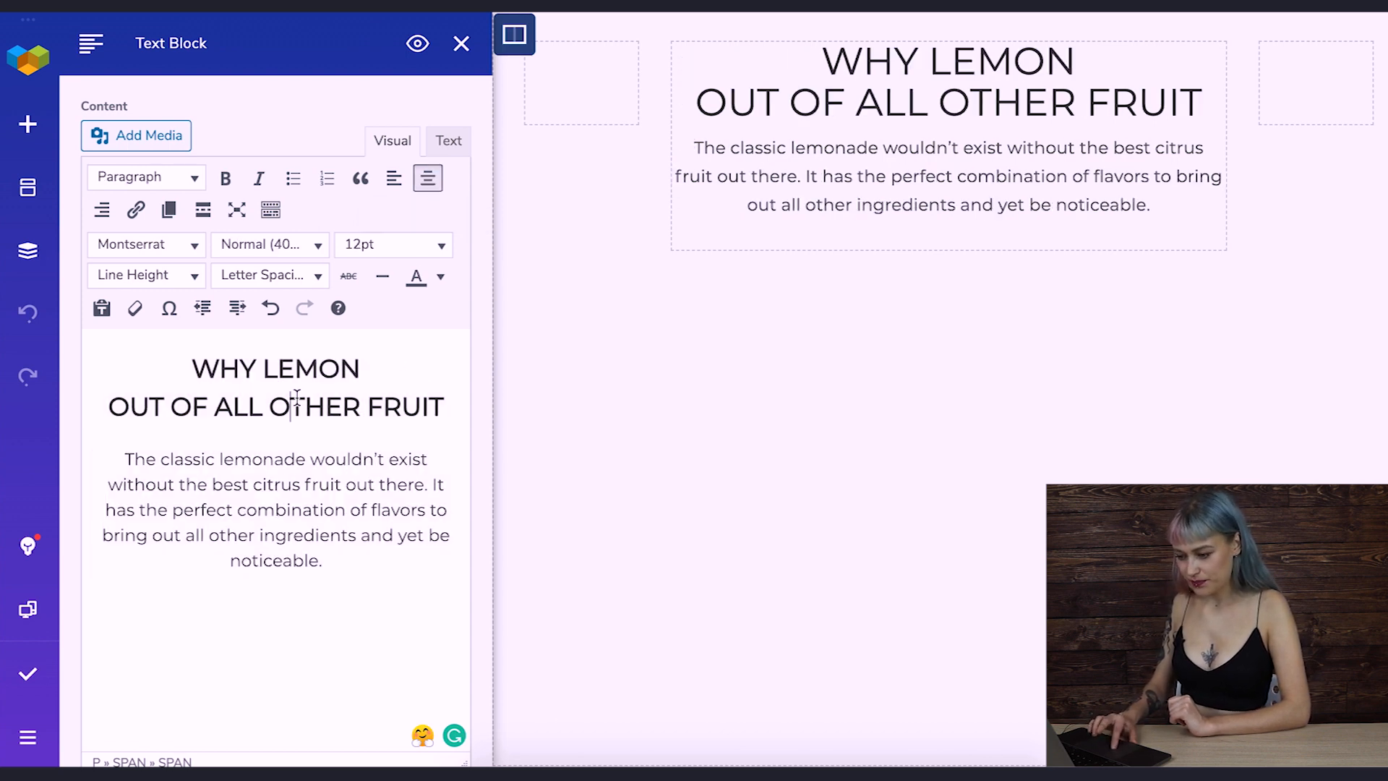
pyautogui.click(454, 409)
pyautogui.moveTo(454, 409); pyautogui.dragTo(170, 372)
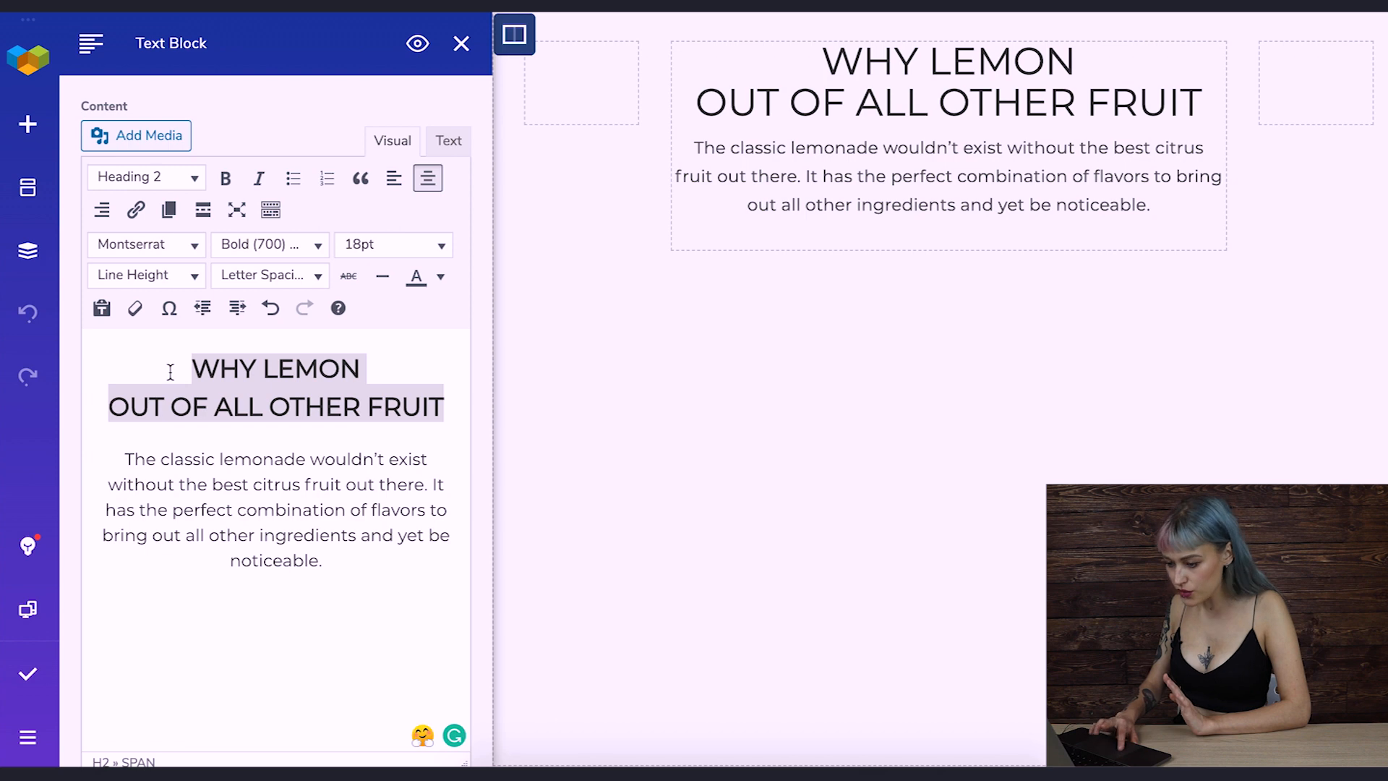
# - Colour the Why Lemon heading dark grey #454545 via a custom text colour
pyautogui.click(442, 277)
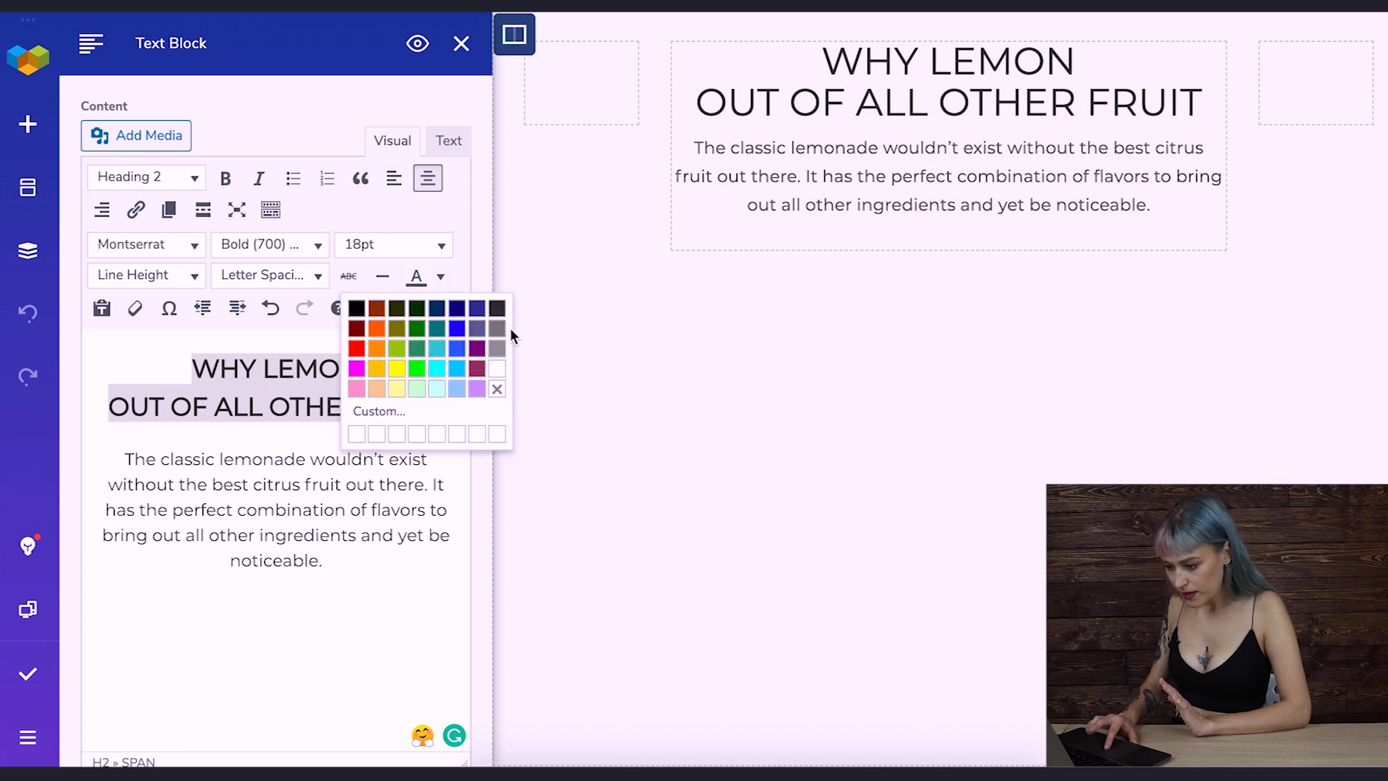
pyautogui.click(411, 414)
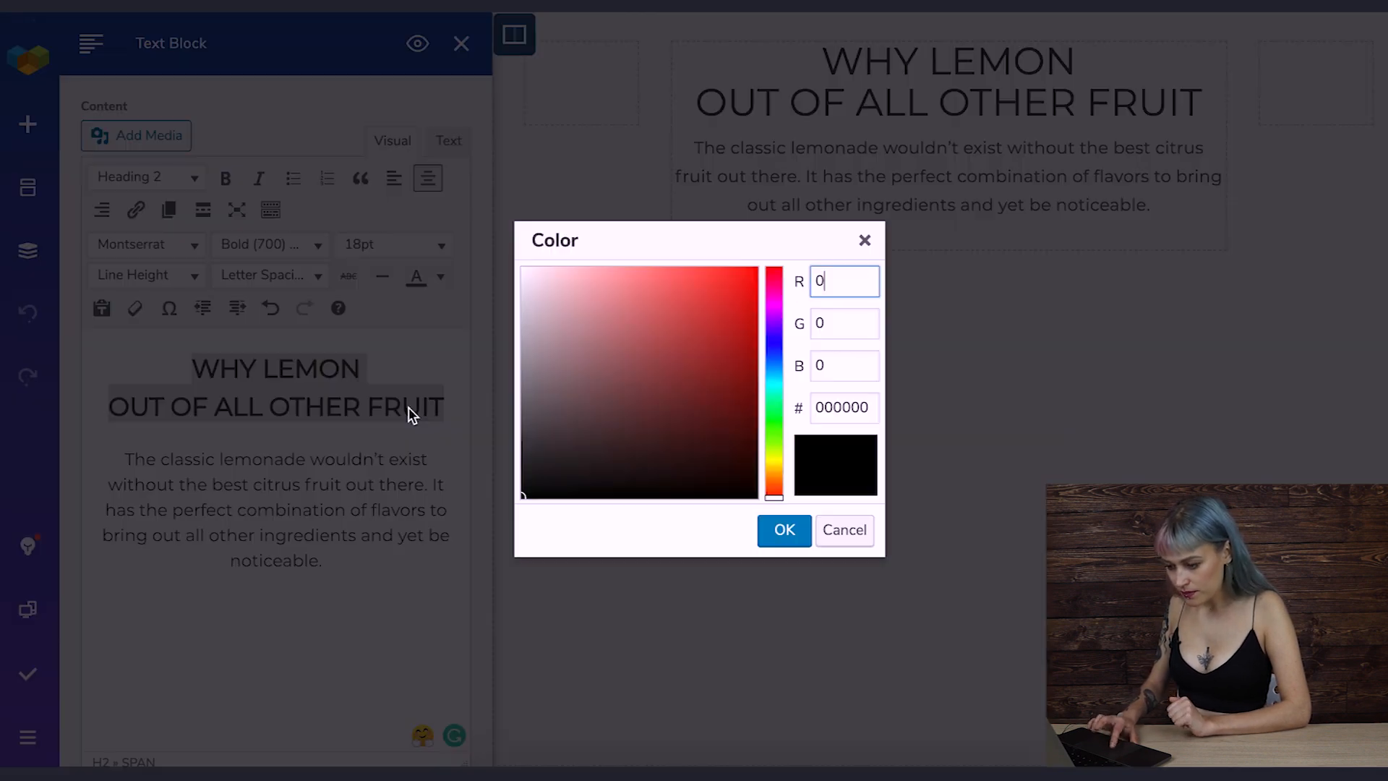
pyautogui.moveTo(524, 442); pyautogui.dragTo(519, 435)
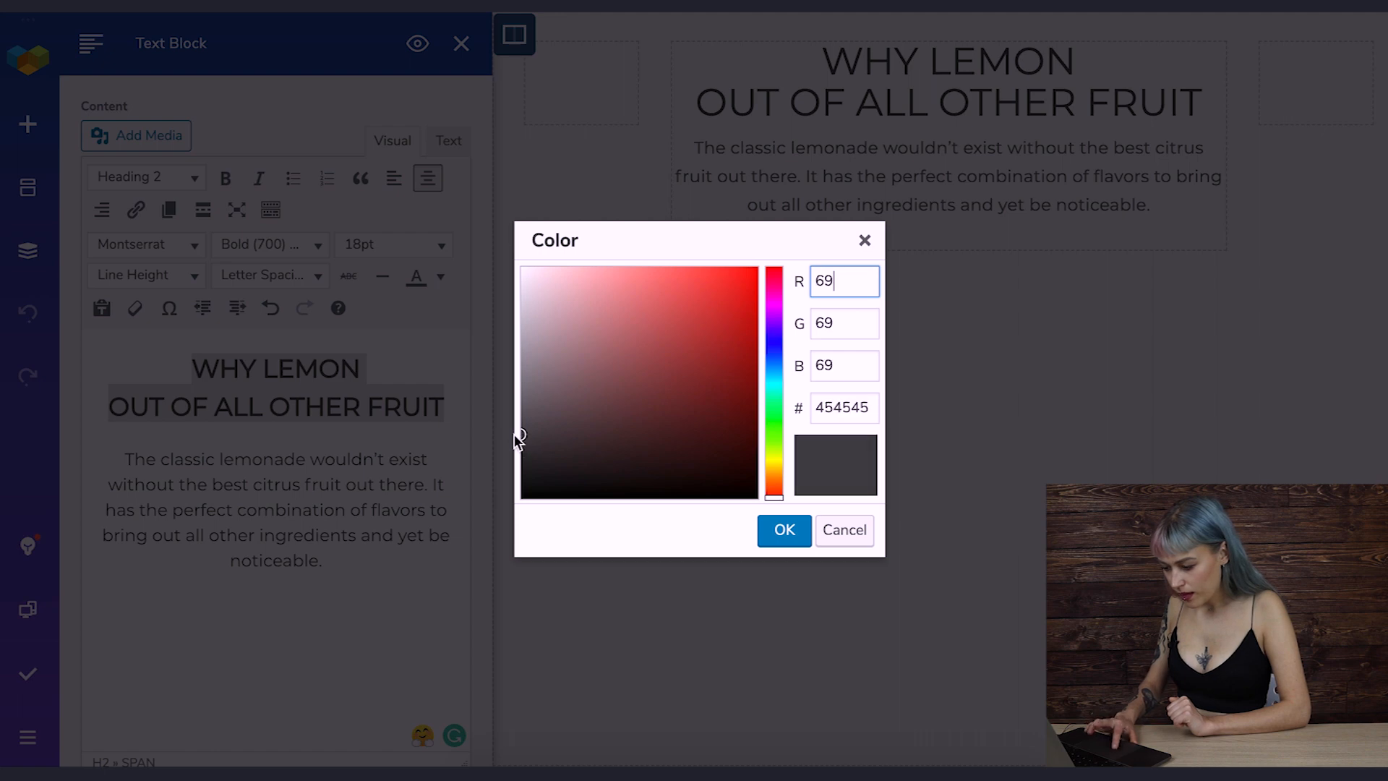
pyautogui.click(785, 530)
# - Colour the paragraph a lighter custom grey and close the text block settings
pyautogui.click(196, 460)
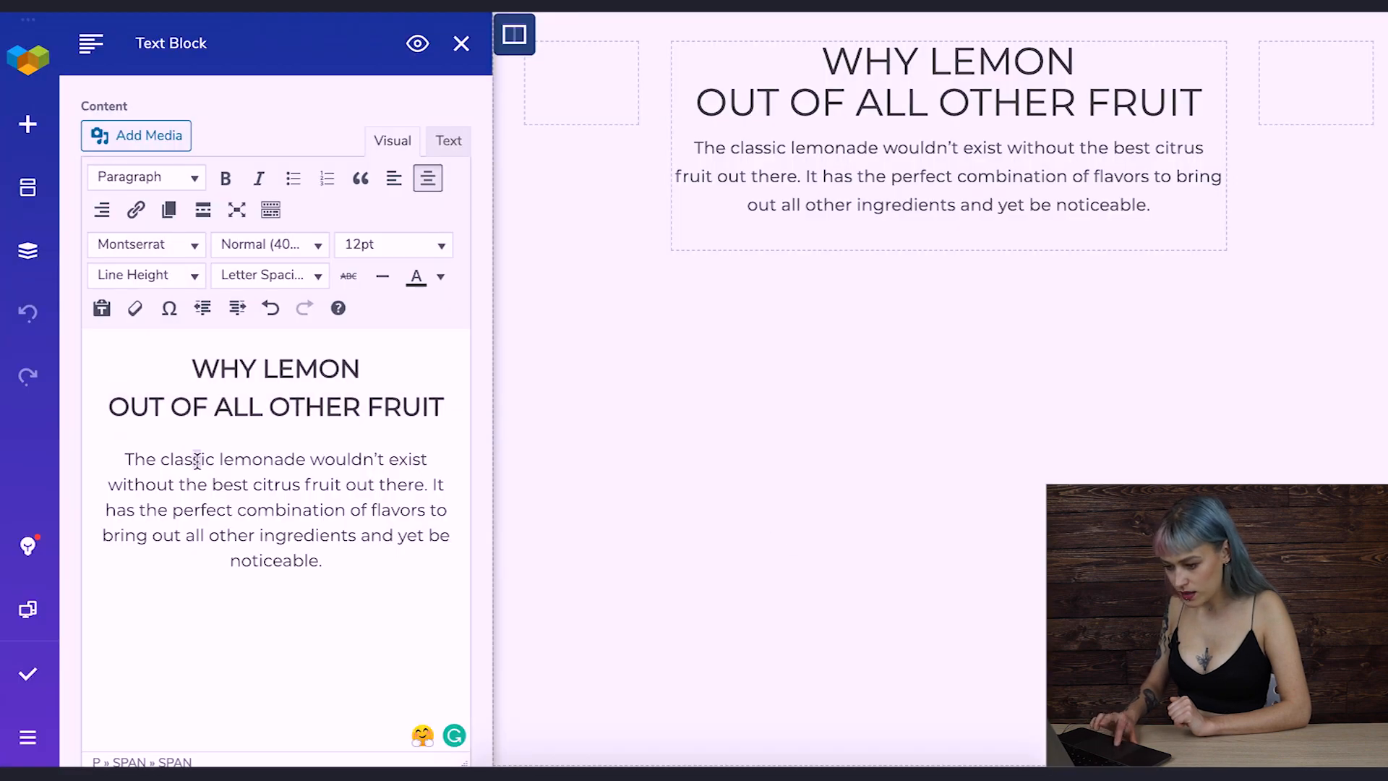
pyautogui.moveTo(343, 564); pyautogui.dragTo(125, 460)
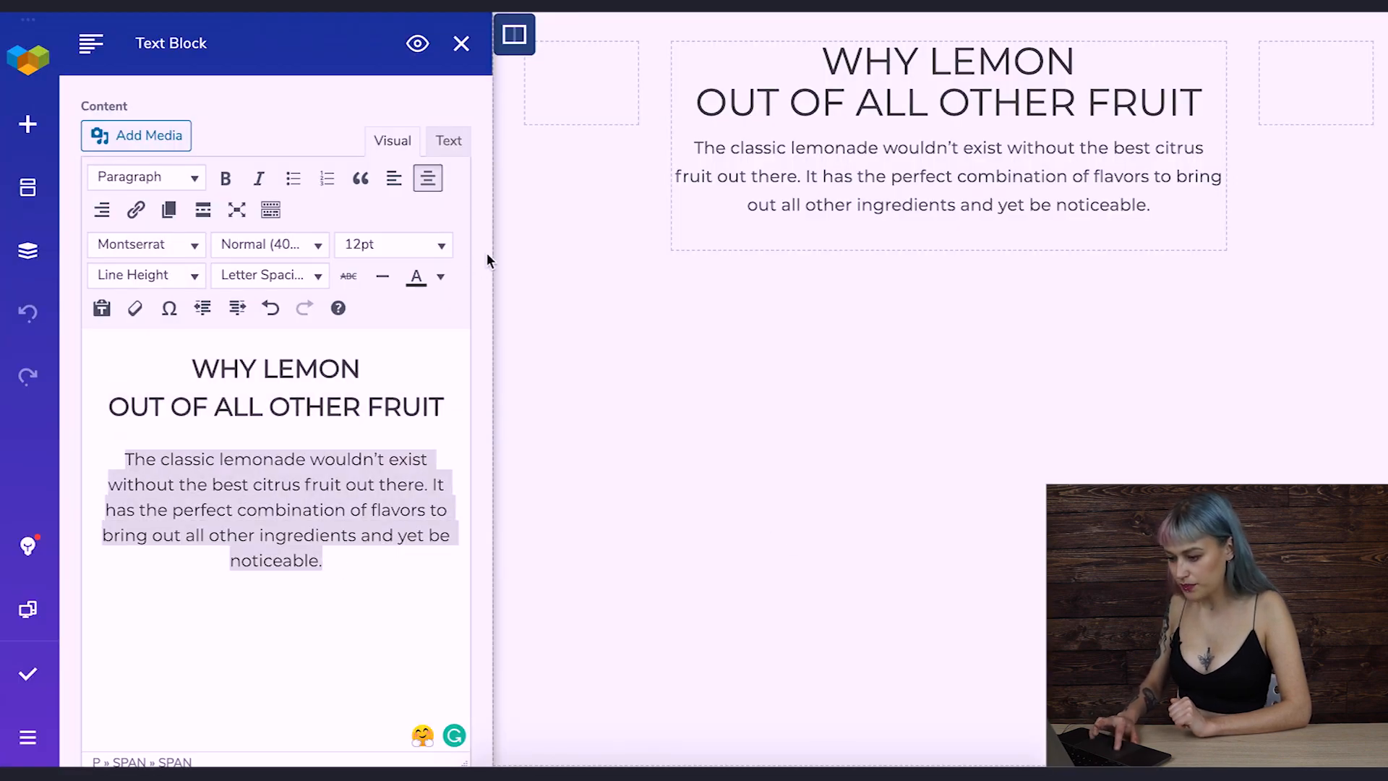
pyautogui.click(439, 276)
pyautogui.click(417, 405)
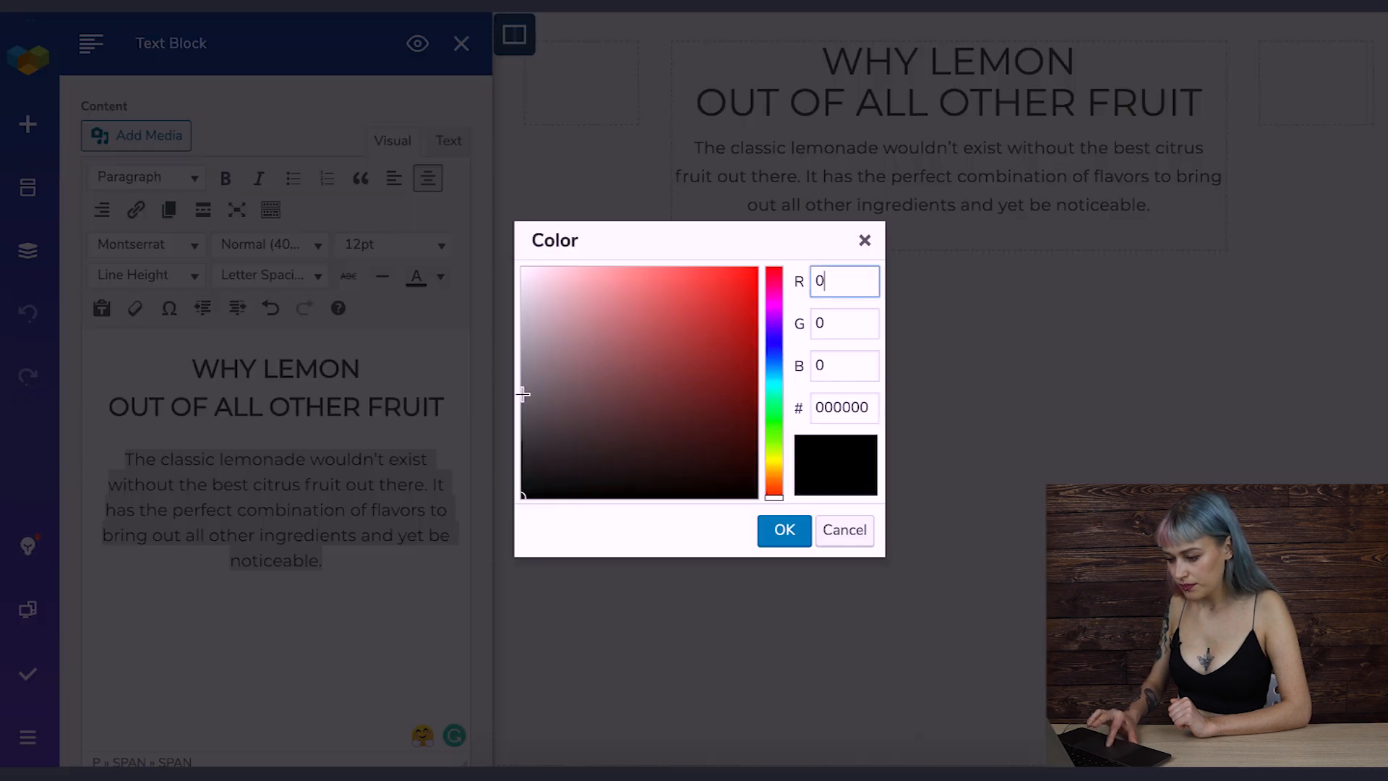
pyautogui.click(531, 387)
pyautogui.click(784, 530)
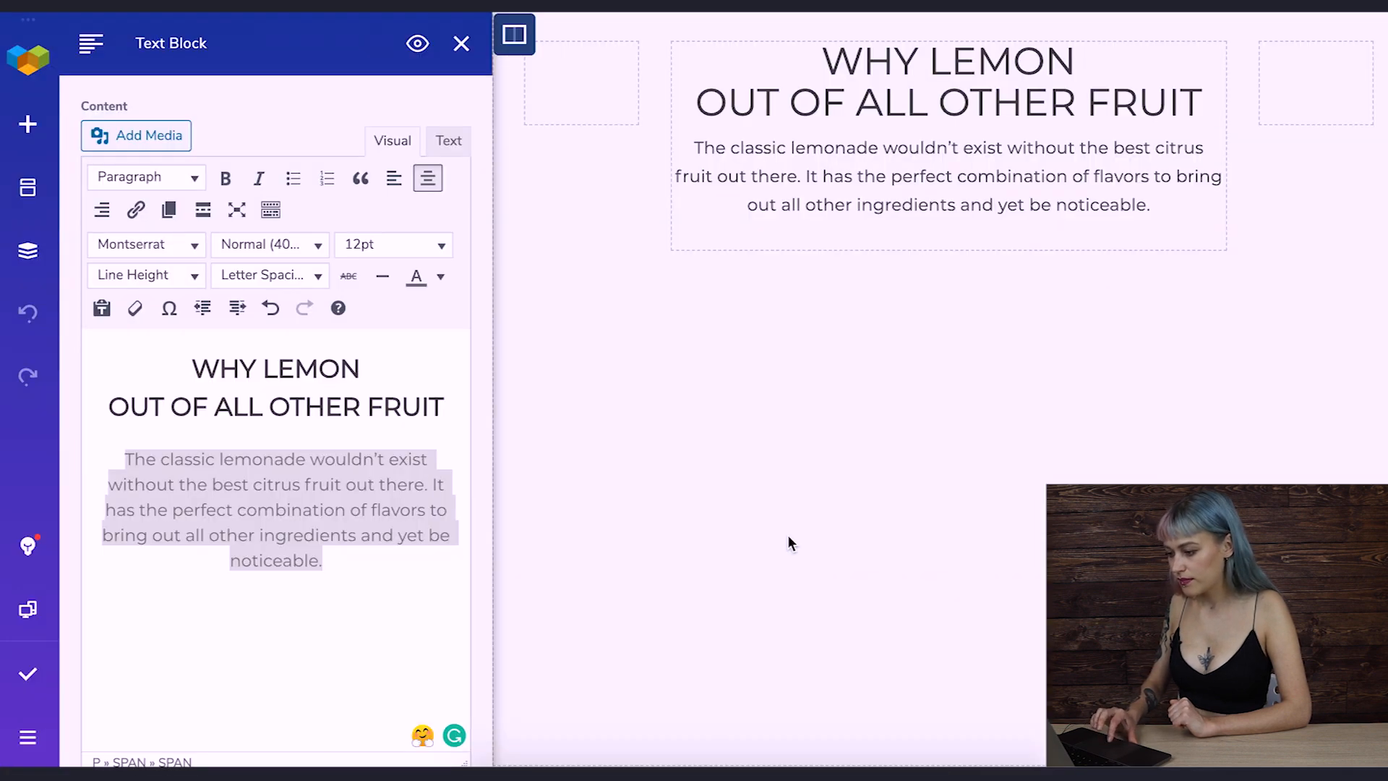
pyautogui.click(341, 524)
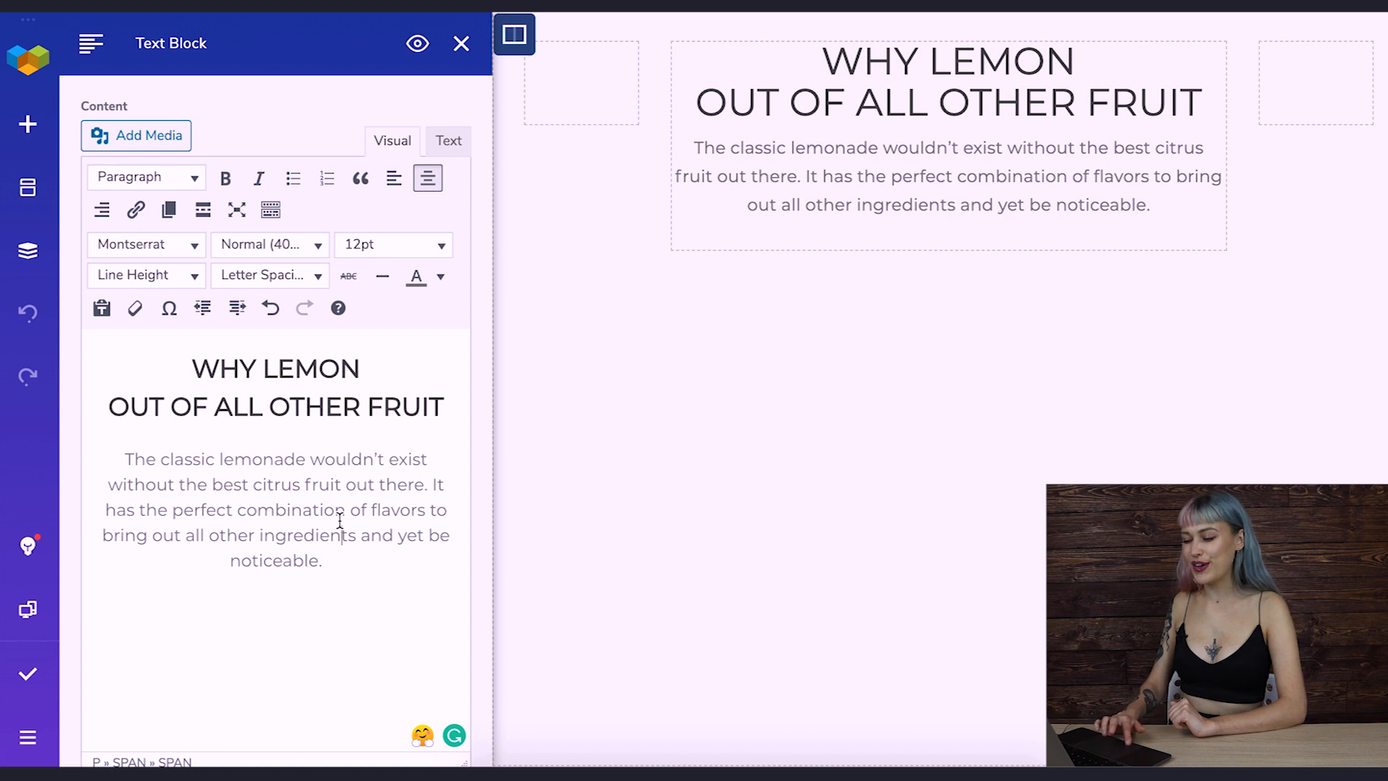
pyautogui.click(458, 45)
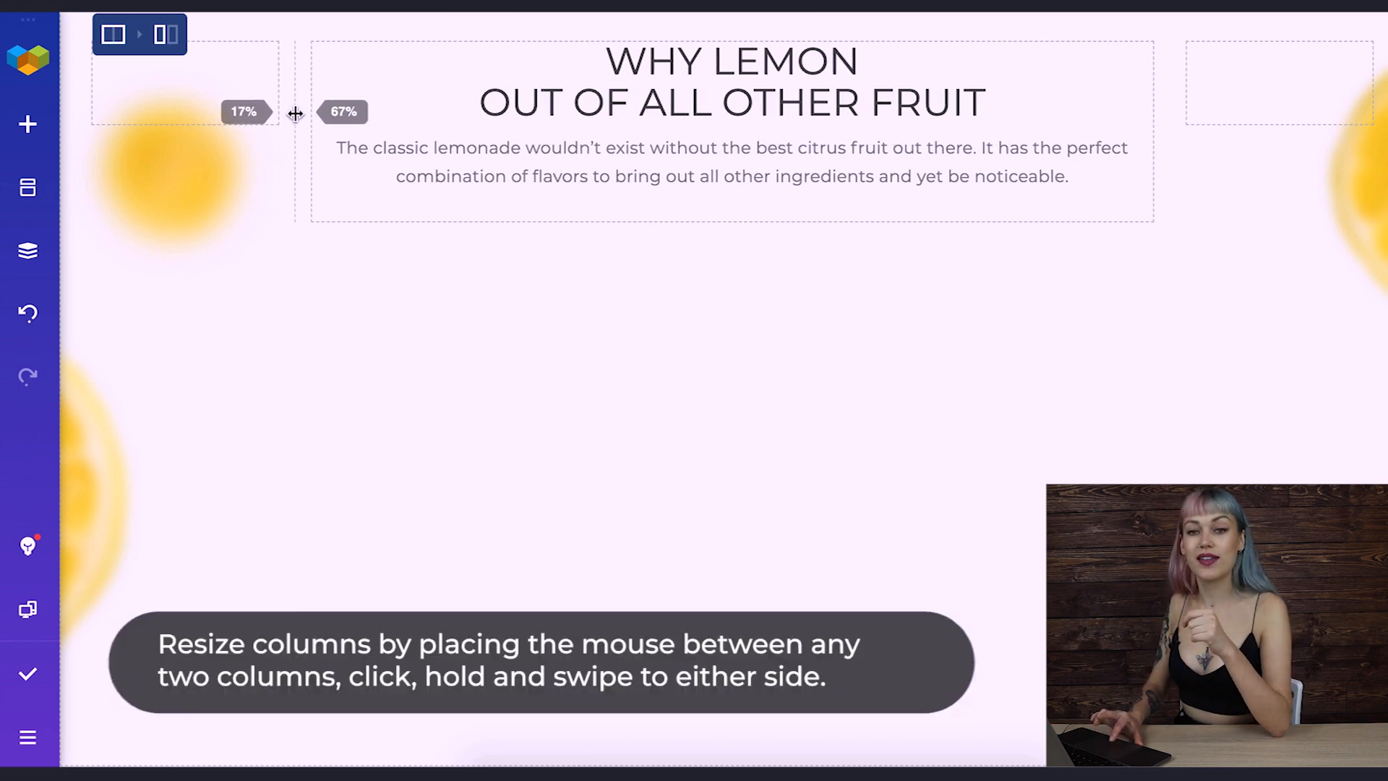
# - Select the Why Lemon text block on the canvas to view the centred layout
pyautogui.click(847, 128)
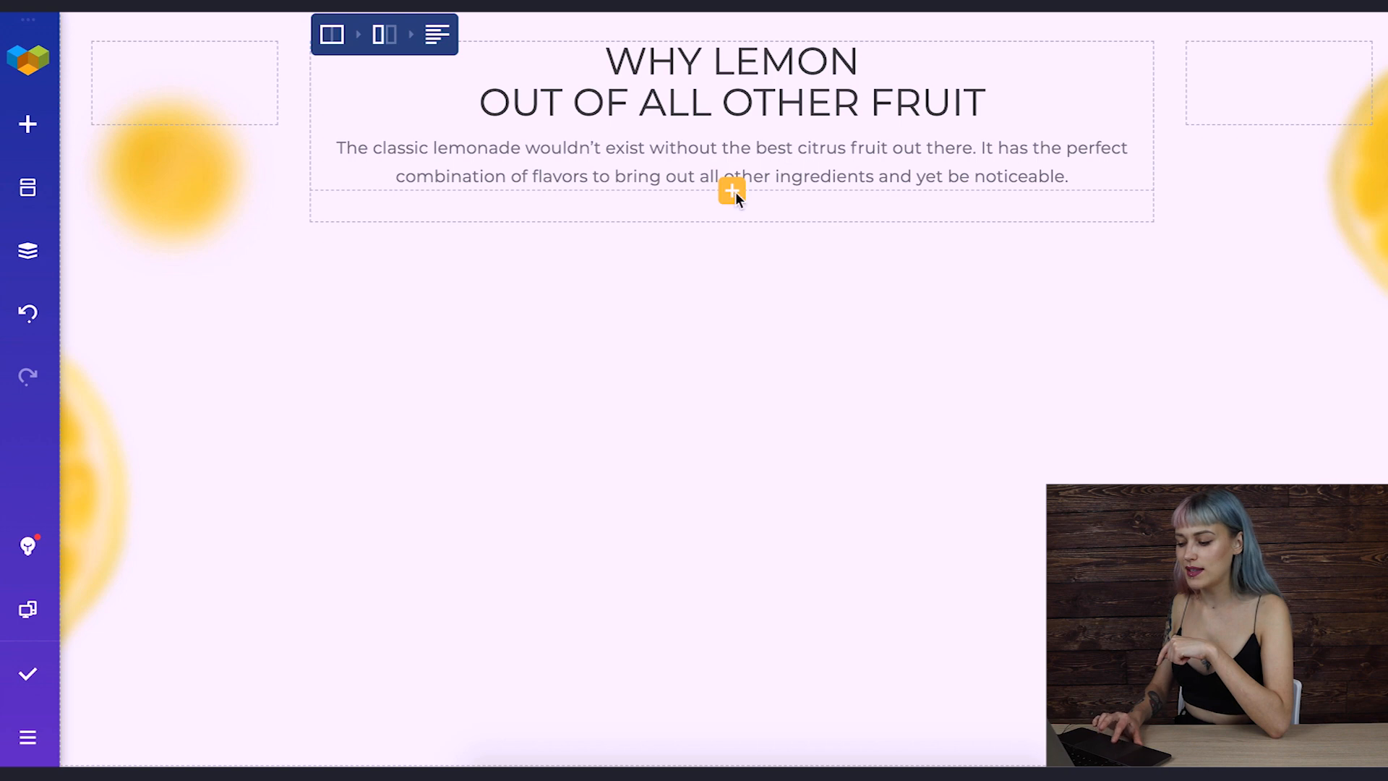
# - Add a Single Image below the text using why-lemon-graphic.png from the Media Library
pyautogui.click(735, 192)
pyautogui.click(401, 155)
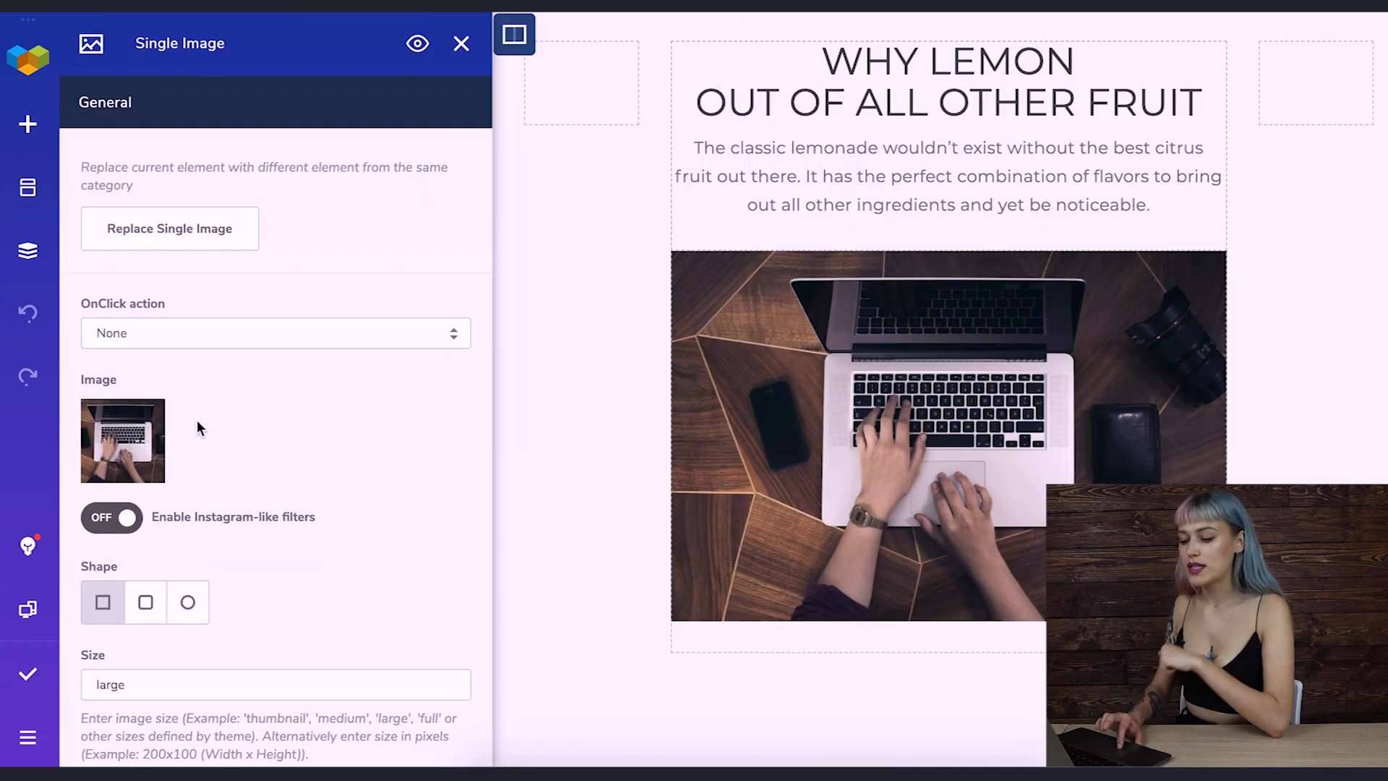
pyautogui.click(124, 428)
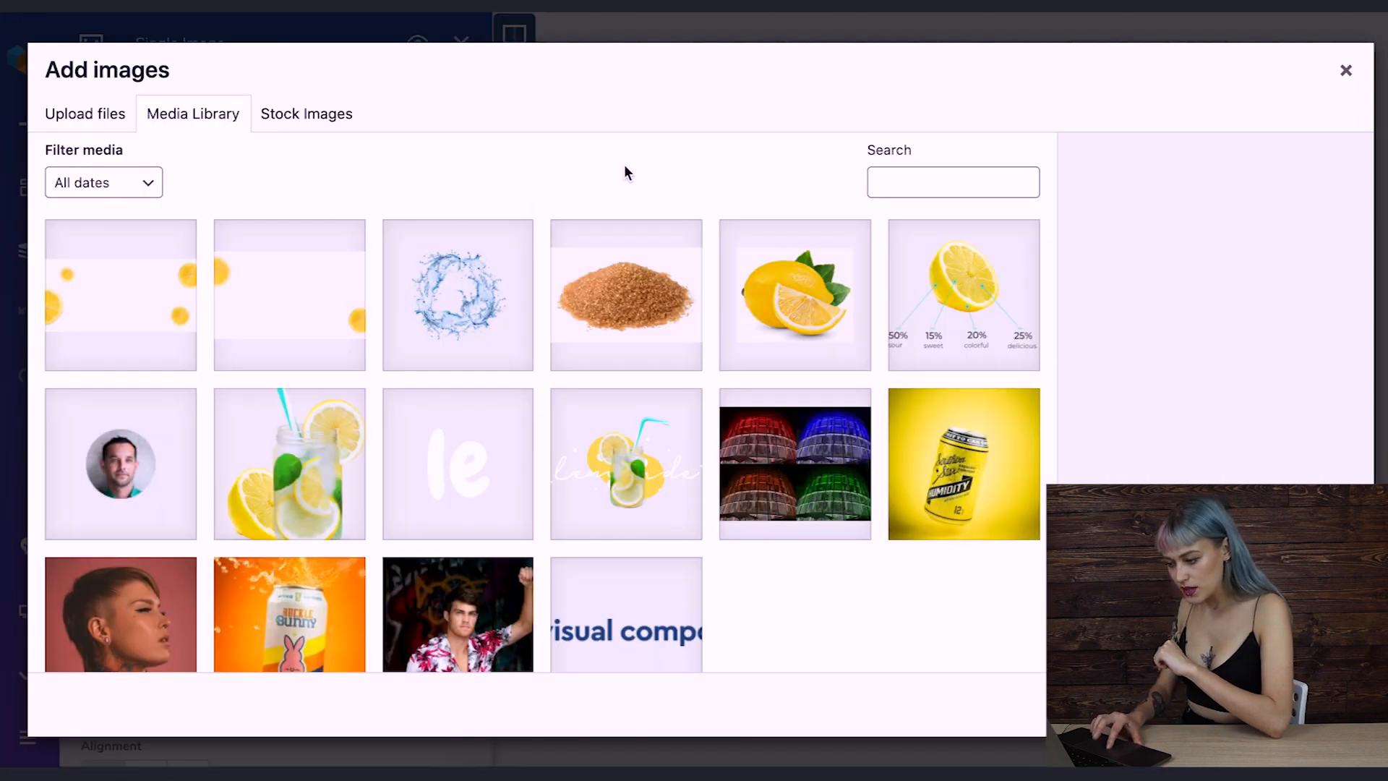
pyautogui.click(957, 311)
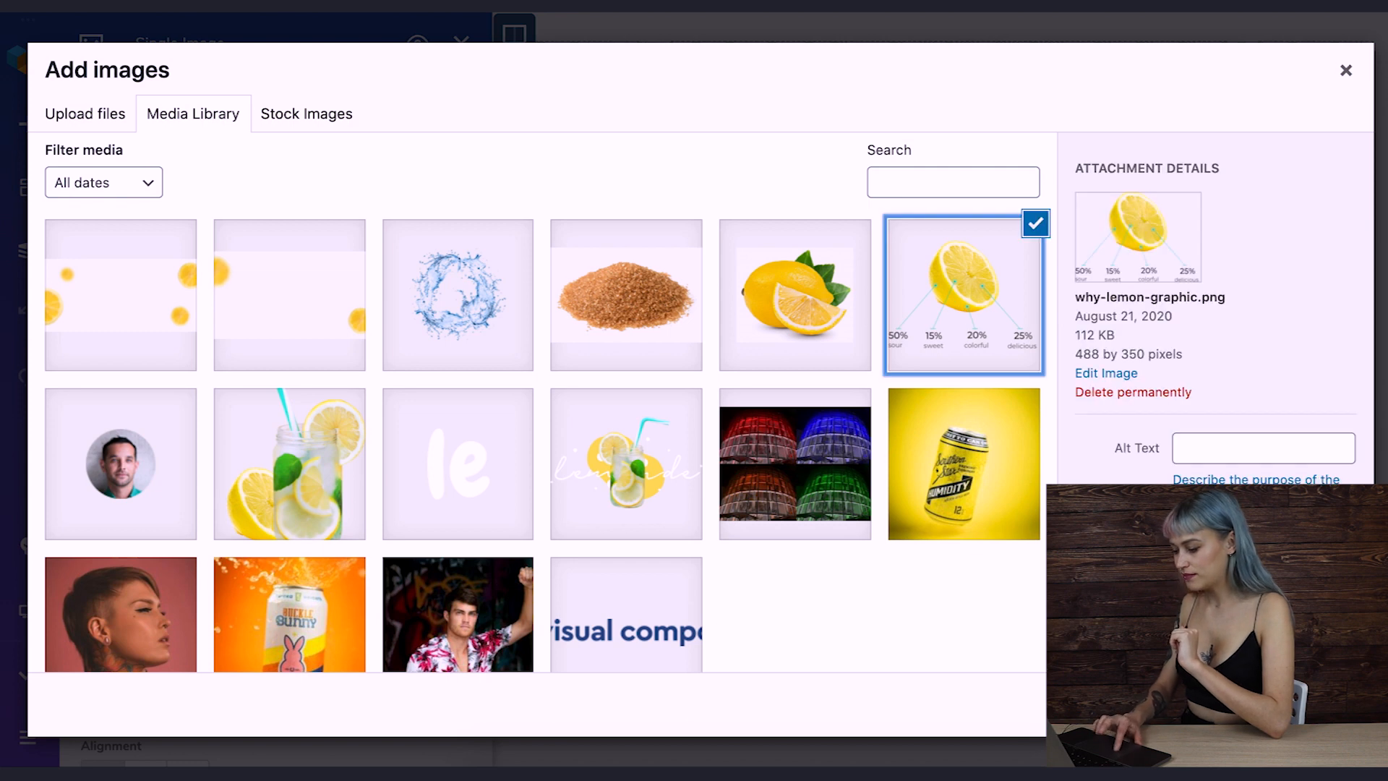
pyautogui.doubleClick(962, 295)
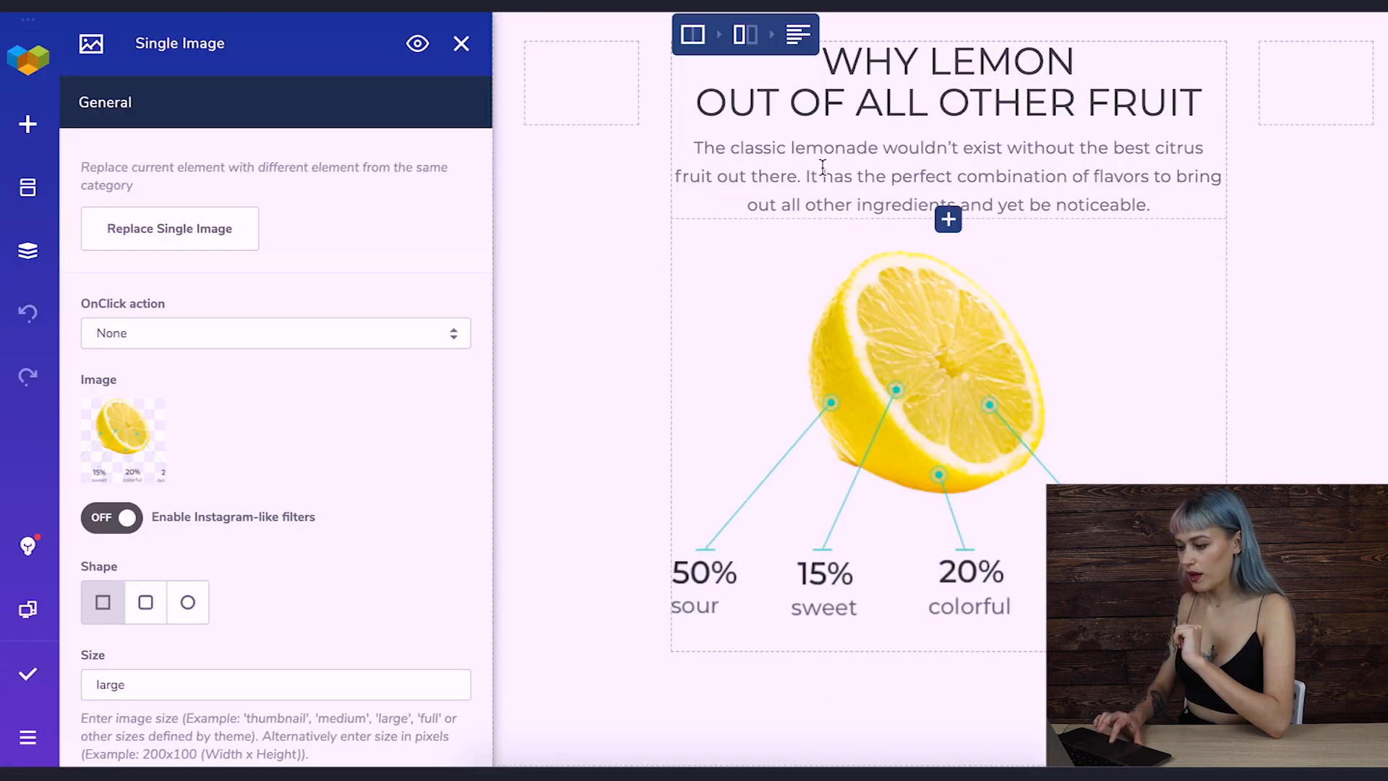
pyautogui.click(462, 43)
pyautogui.scroll(1, 991, 201)
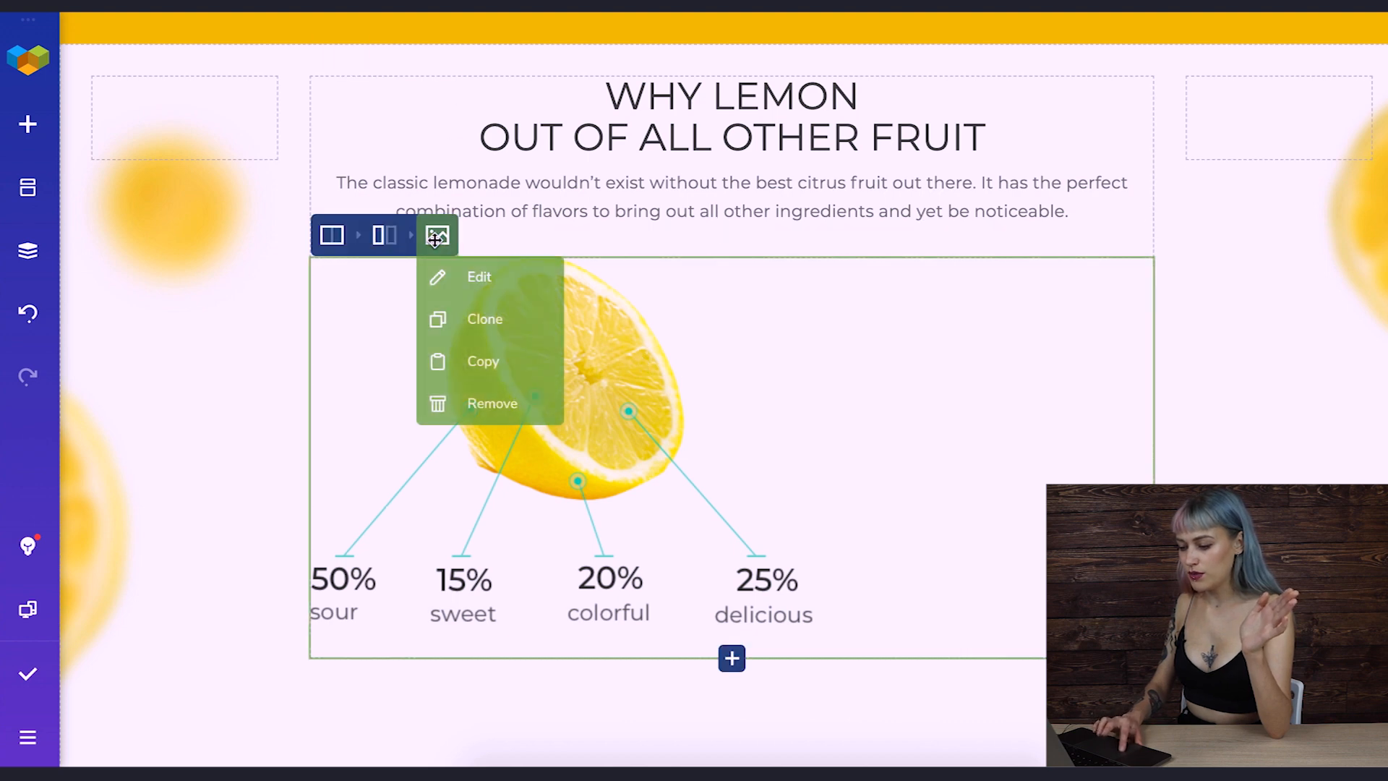
# - Centre the lemon infographic image in its column
pyautogui.click(471, 275)
pyautogui.scroll(-3, 326, 358)
pyautogui.scroll(-2, 277, 384)
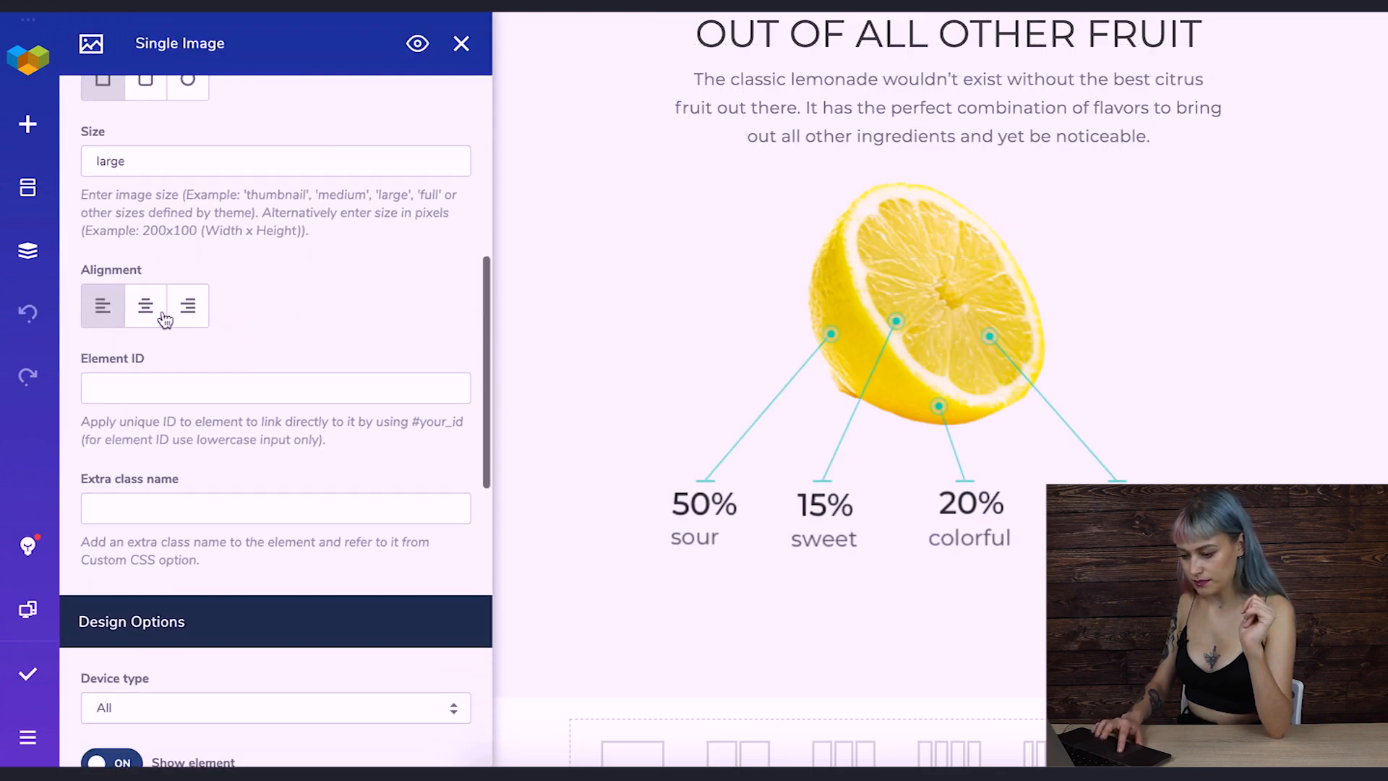
pyautogui.click(145, 307)
pyautogui.click(462, 45)
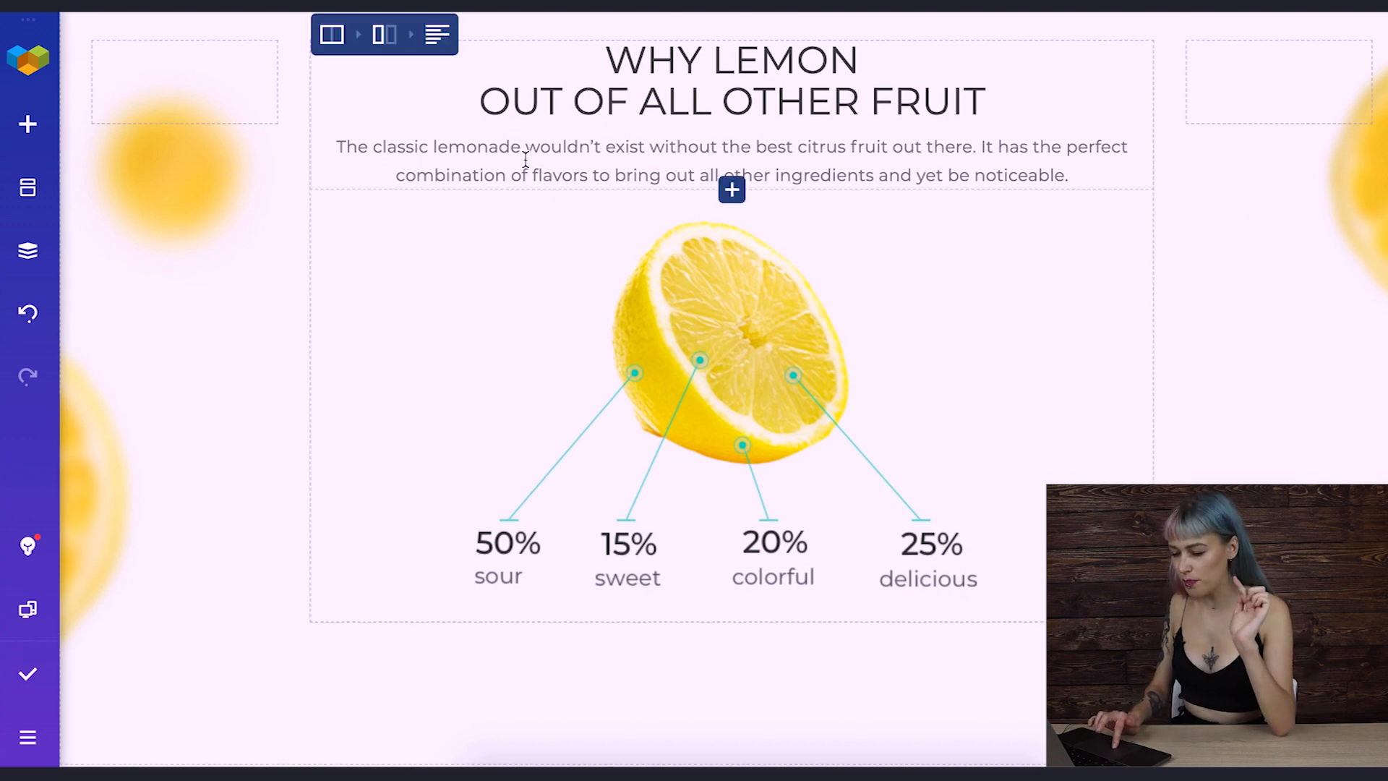
# - Give the Why Lemon row 50 px top padding in Design Options
pyautogui.click(331, 35)
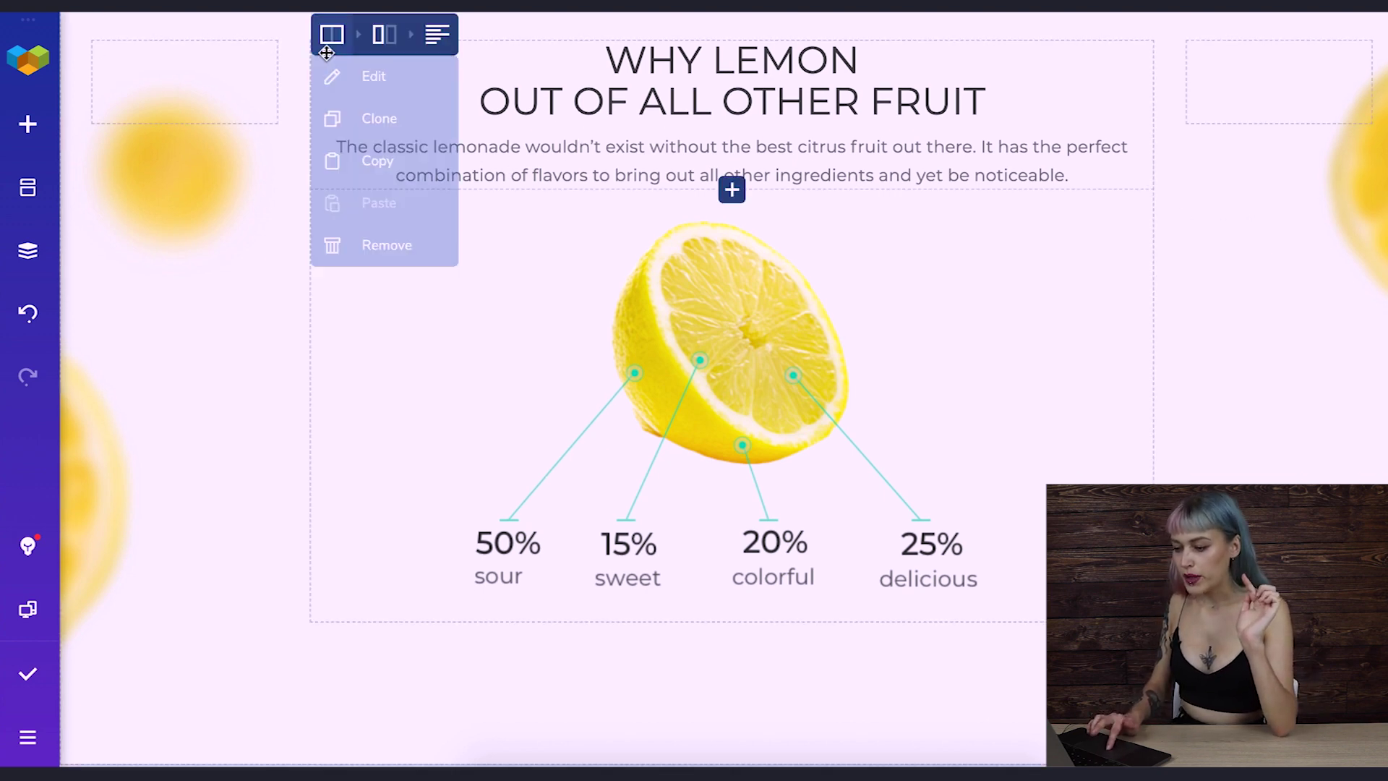
pyautogui.click(358, 76)
pyautogui.scroll(-5, 393, 227)
pyautogui.scroll(-5, 393, 229)
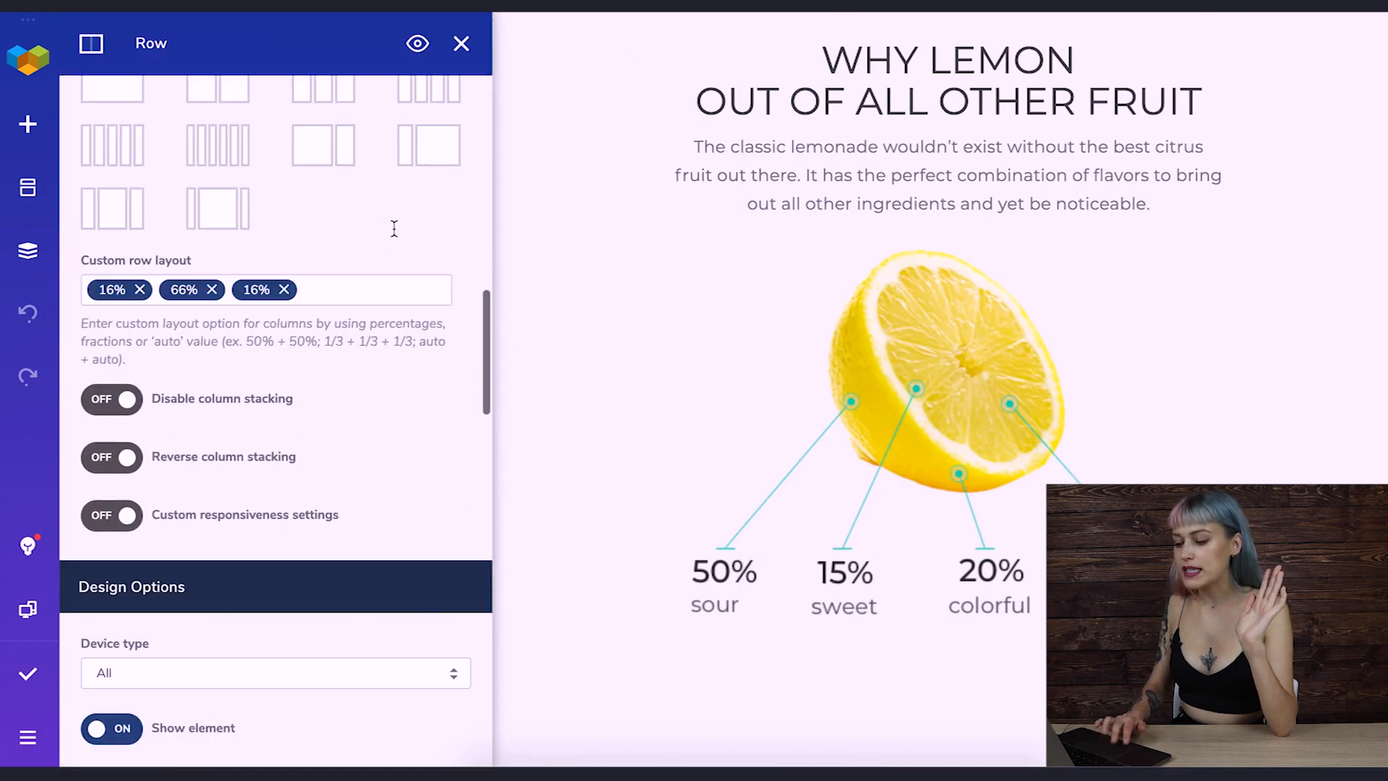
pyautogui.scroll(-3, 394, 228)
pyautogui.click(275, 454)
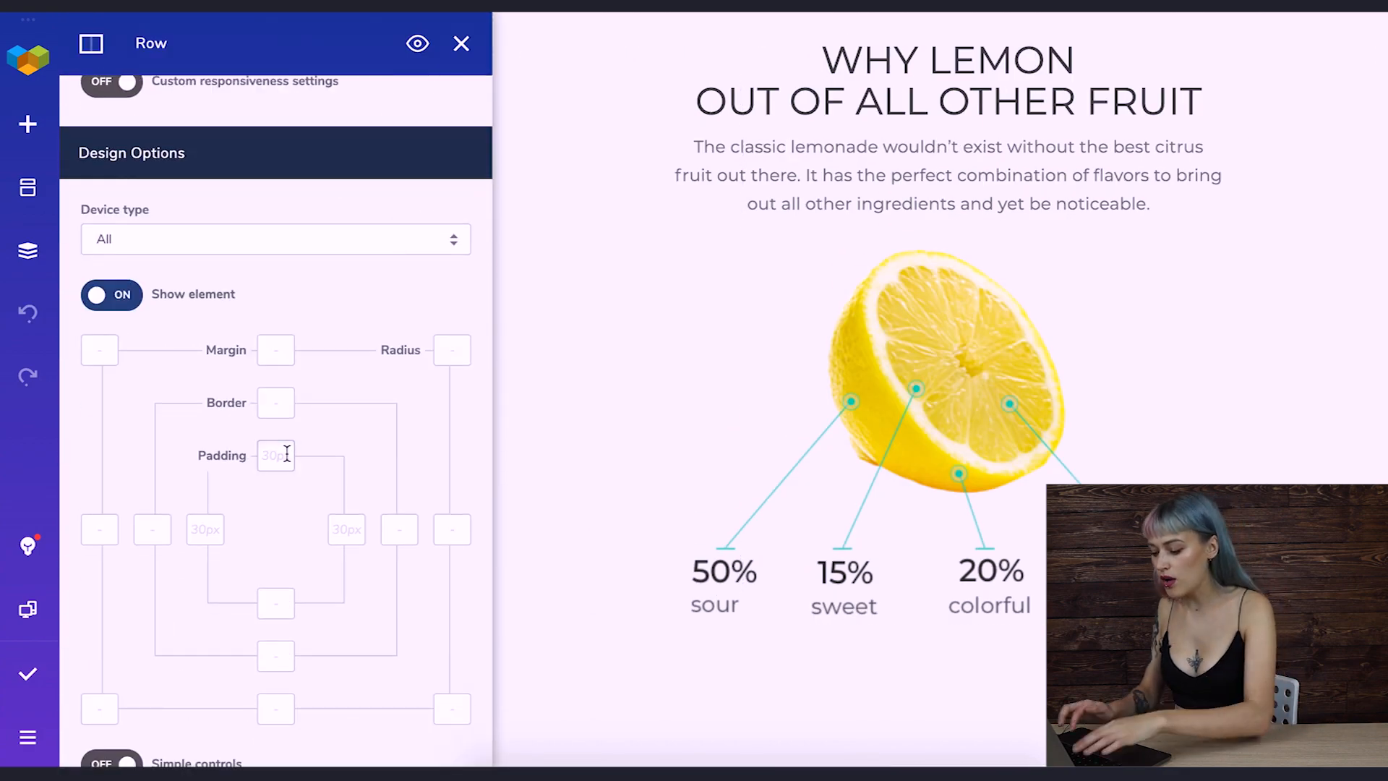
pyautogui.write('50')
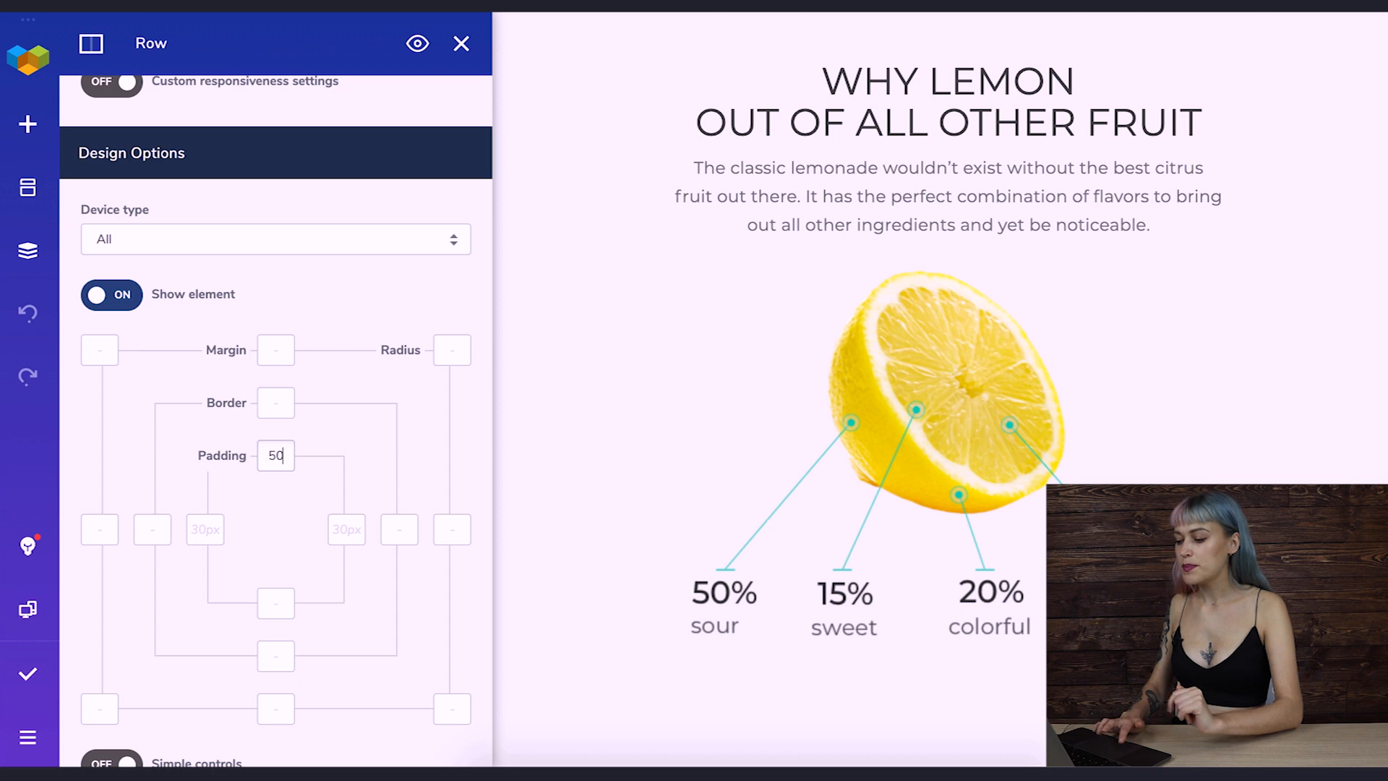
pyautogui.moveTo(948, 368)
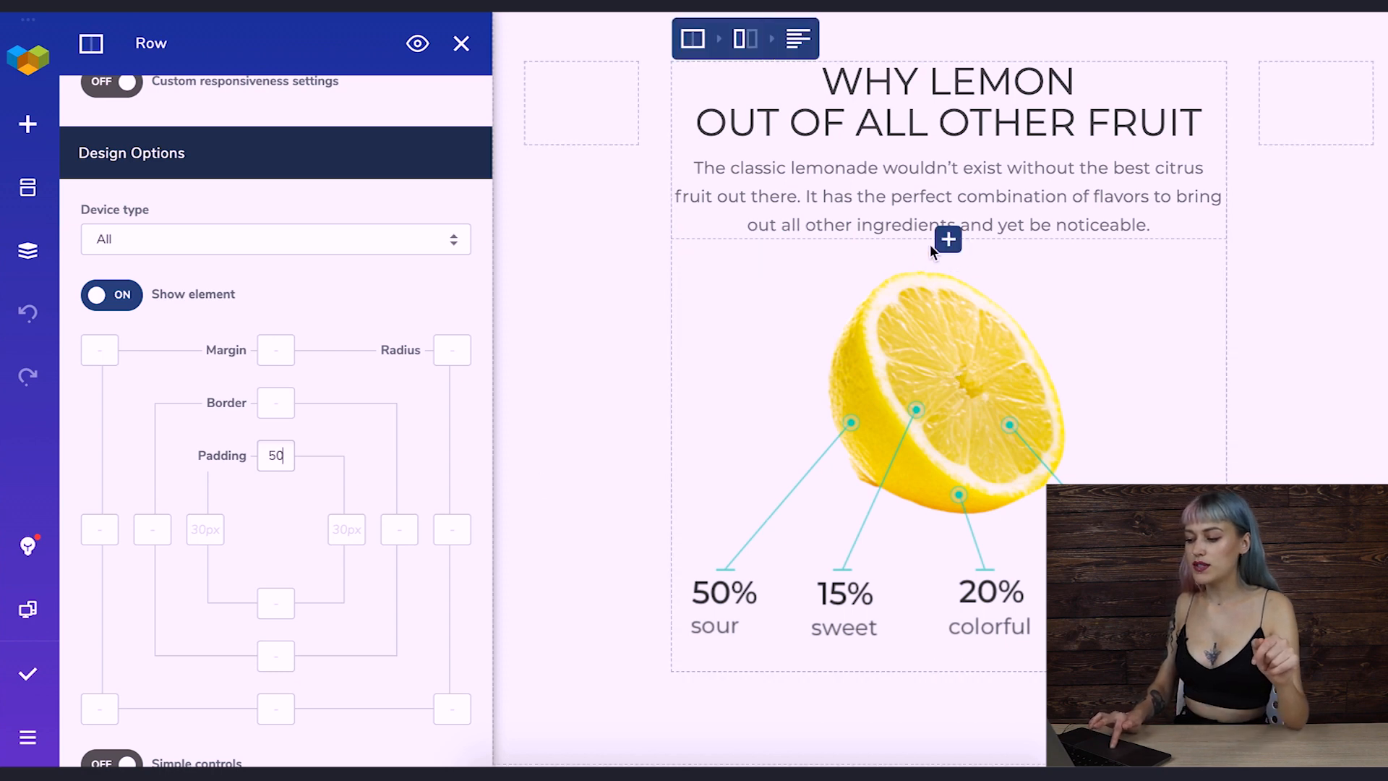
pyautogui.moveTo(799, 248)
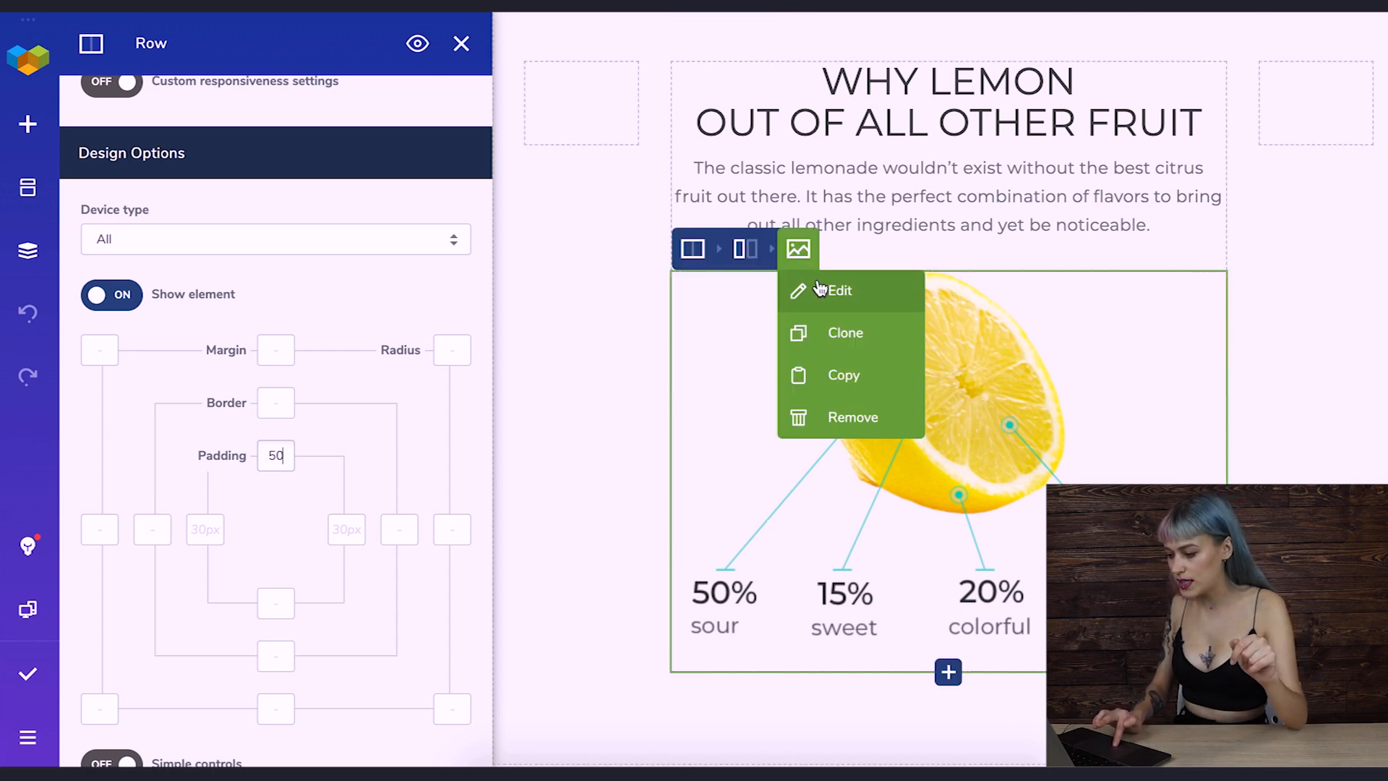
# - Give the lemon infographic image 50 px top padding
pyautogui.click(835, 292)
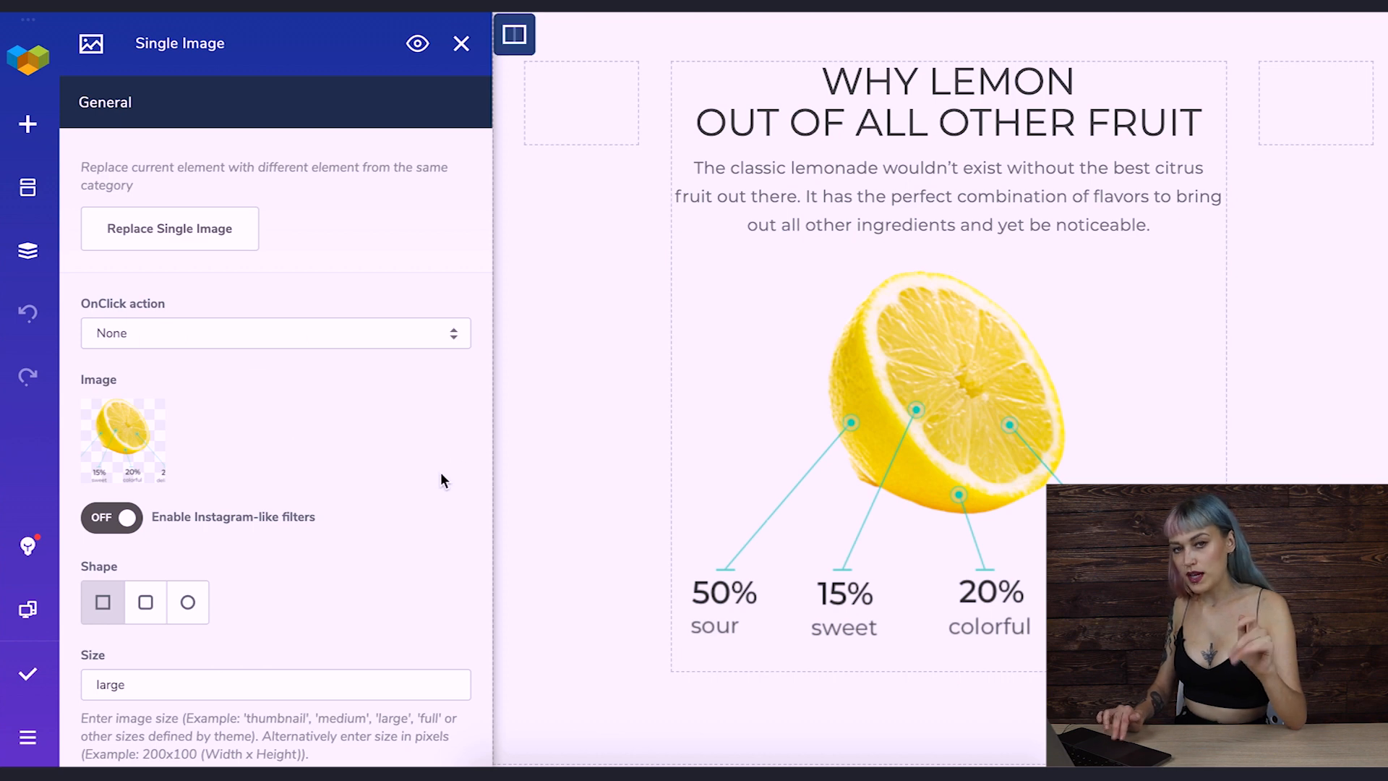
pyautogui.scroll(-5, 440, 471)
pyautogui.scroll(-5, 440, 472)
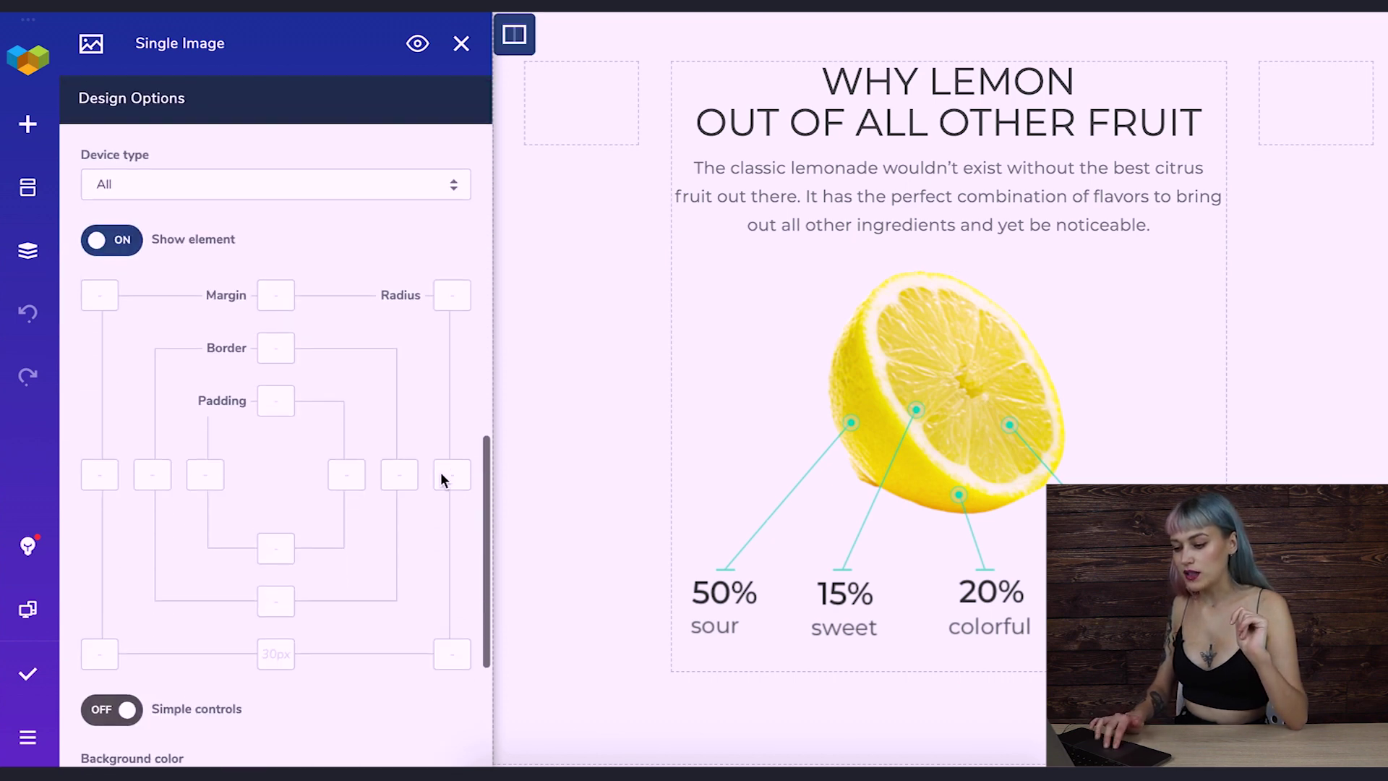
pyautogui.click(275, 394)
pyautogui.write('50')
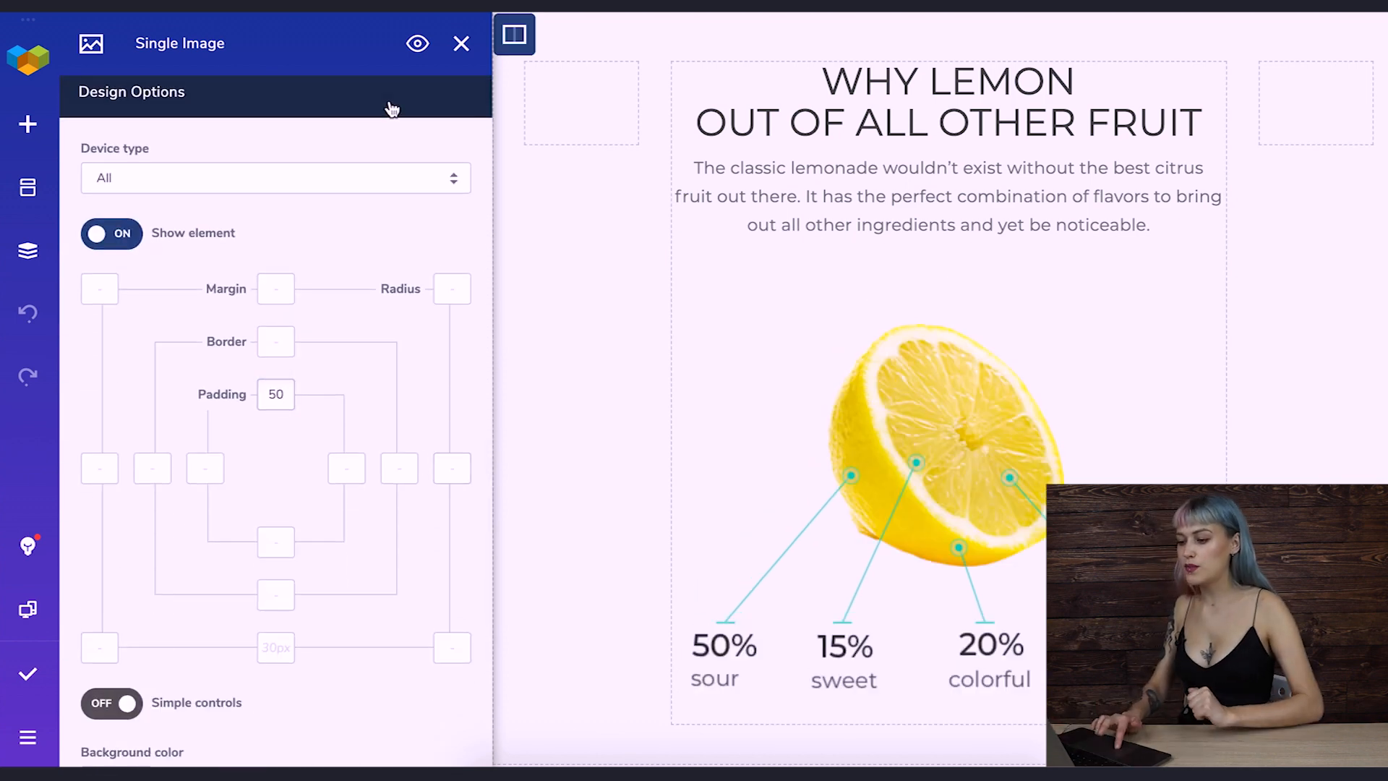
pyautogui.click(461, 44)
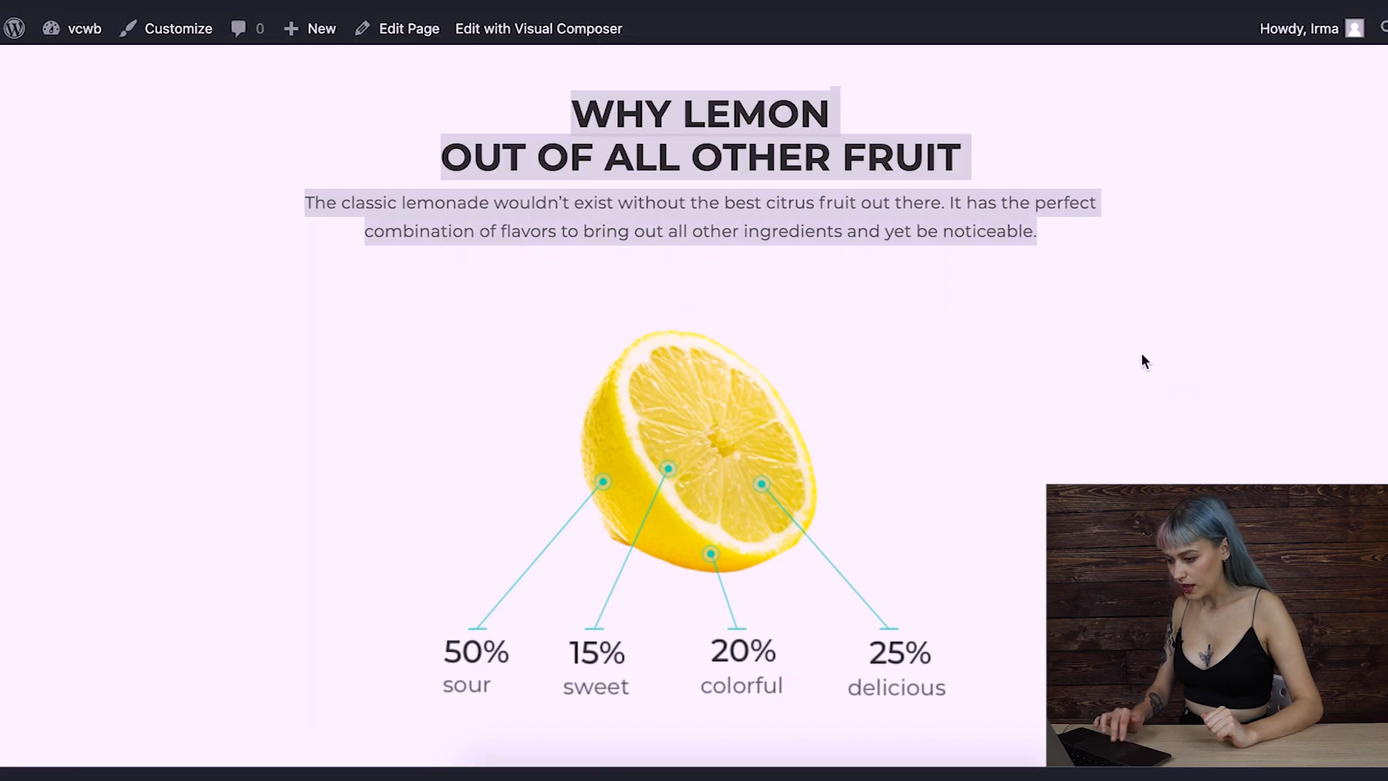
pyautogui.rightClick(1141, 353)
pyautogui.press('Escape')
pyautogui.scroll(-8, 1257, 425)
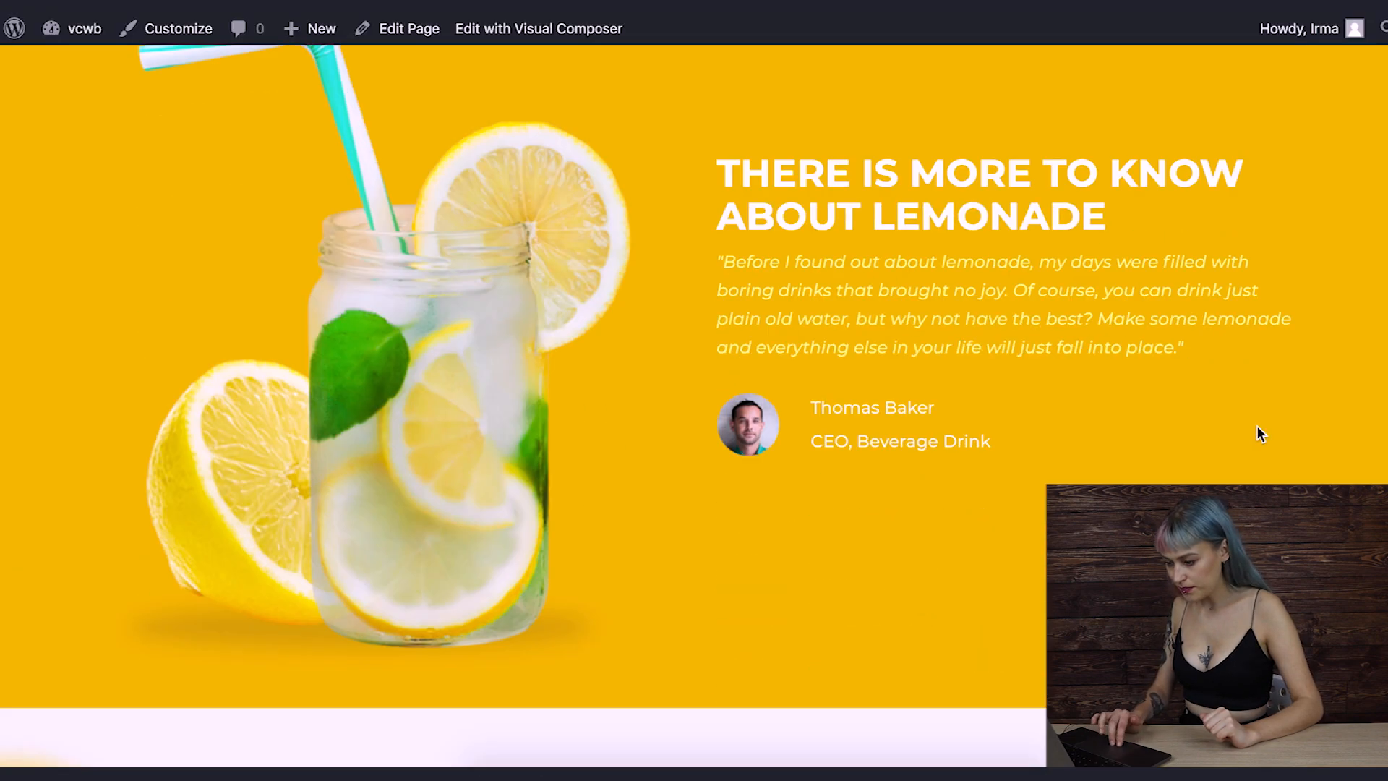
pyautogui.scroll(-2, 1257, 426)
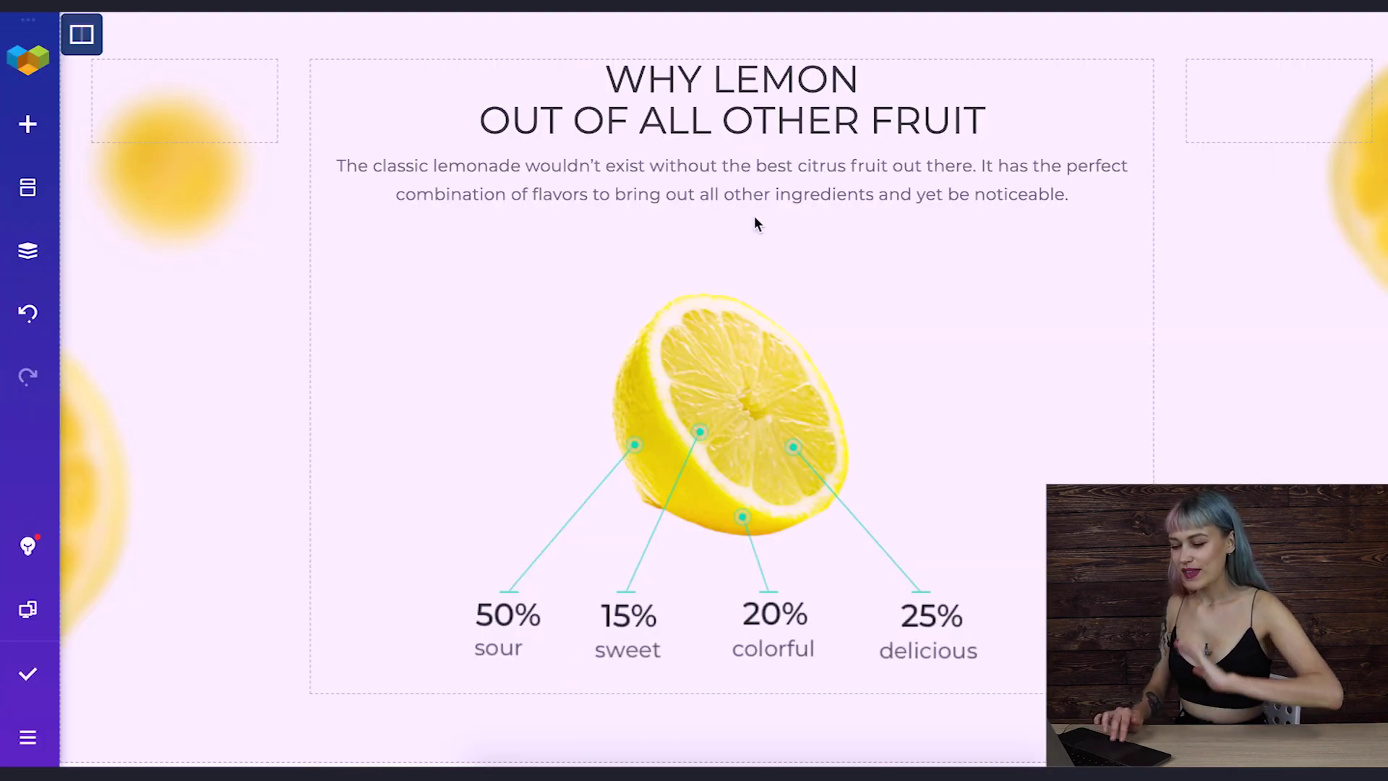
pyautogui.scroll(-2, 754, 216)
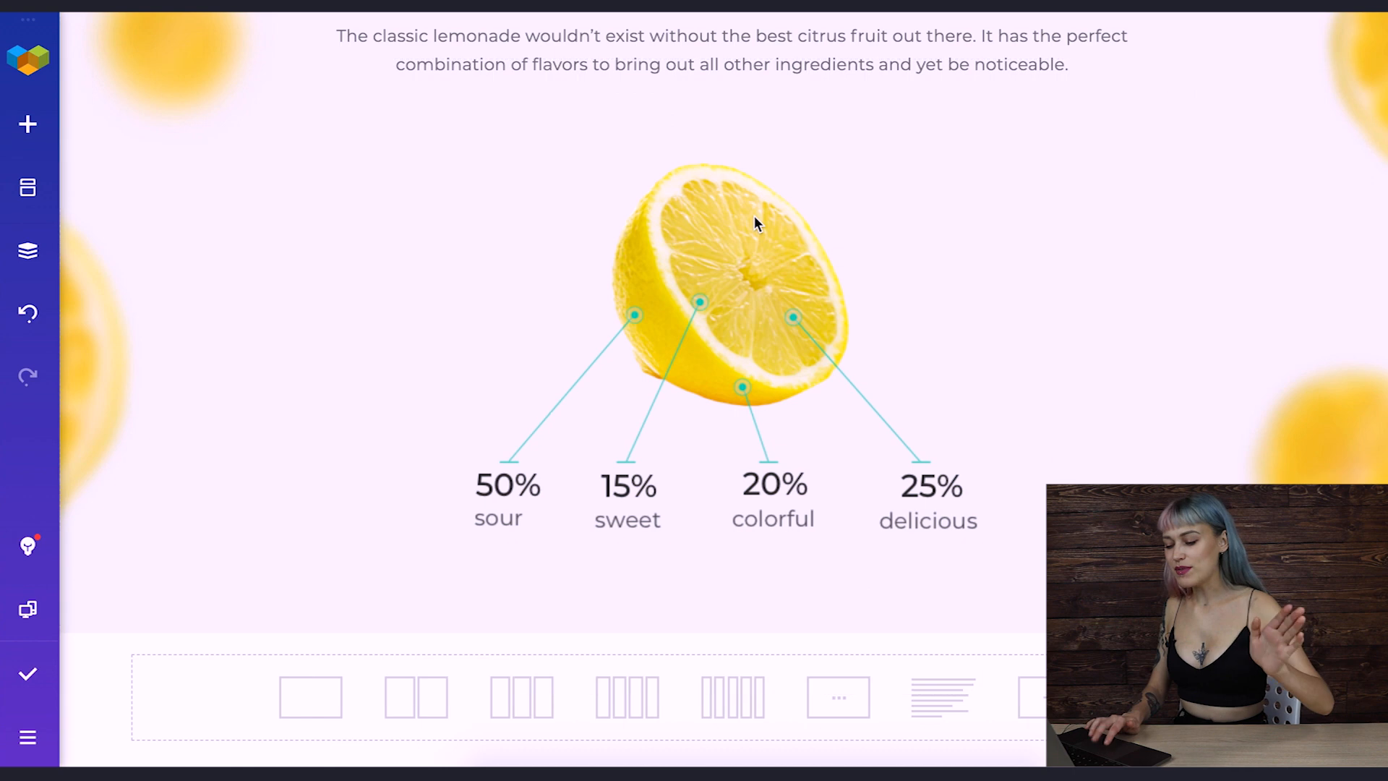
# - Add a new row below the infographic with full row width and full height on
pyautogui.click(311, 696)
pyautogui.scroll(-1, 490, 223)
pyautogui.click(142, 525)
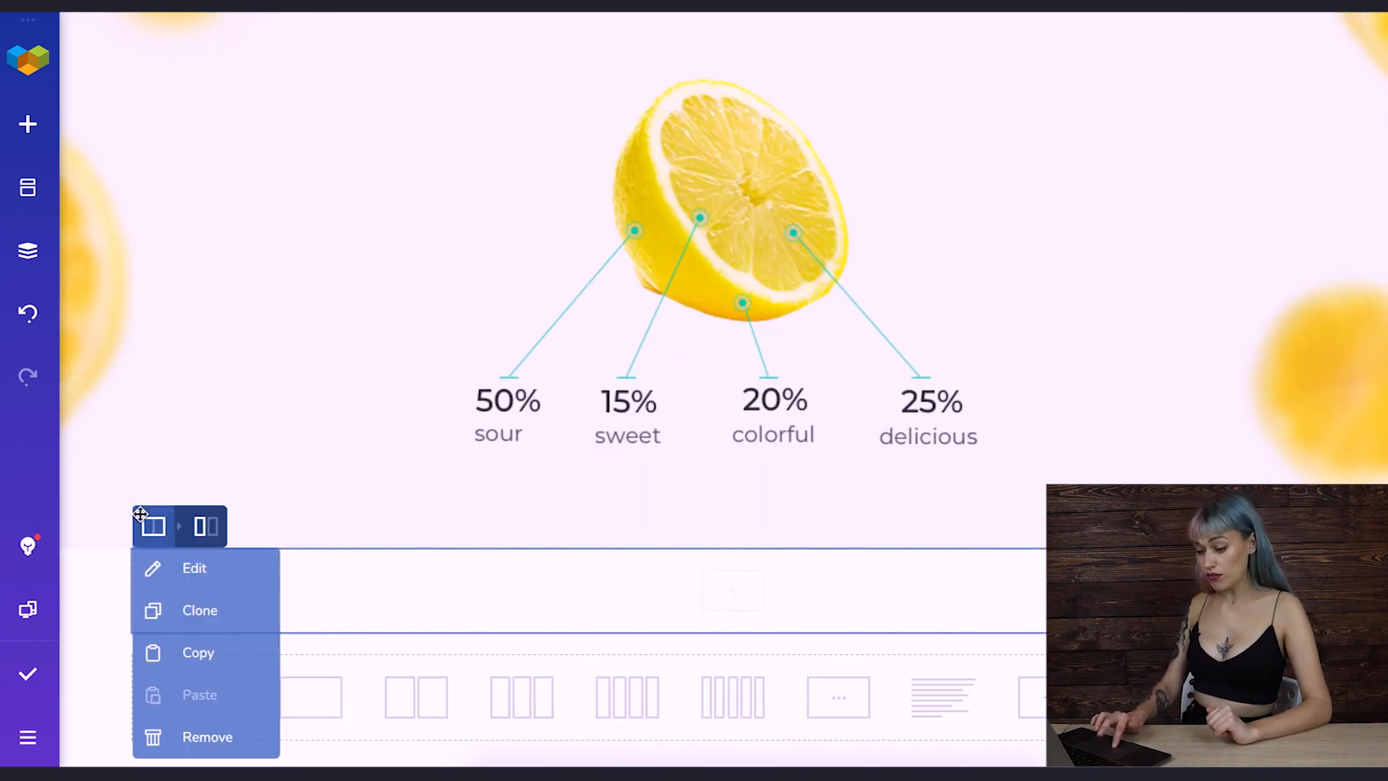
pyautogui.click(184, 569)
pyautogui.click(188, 195)
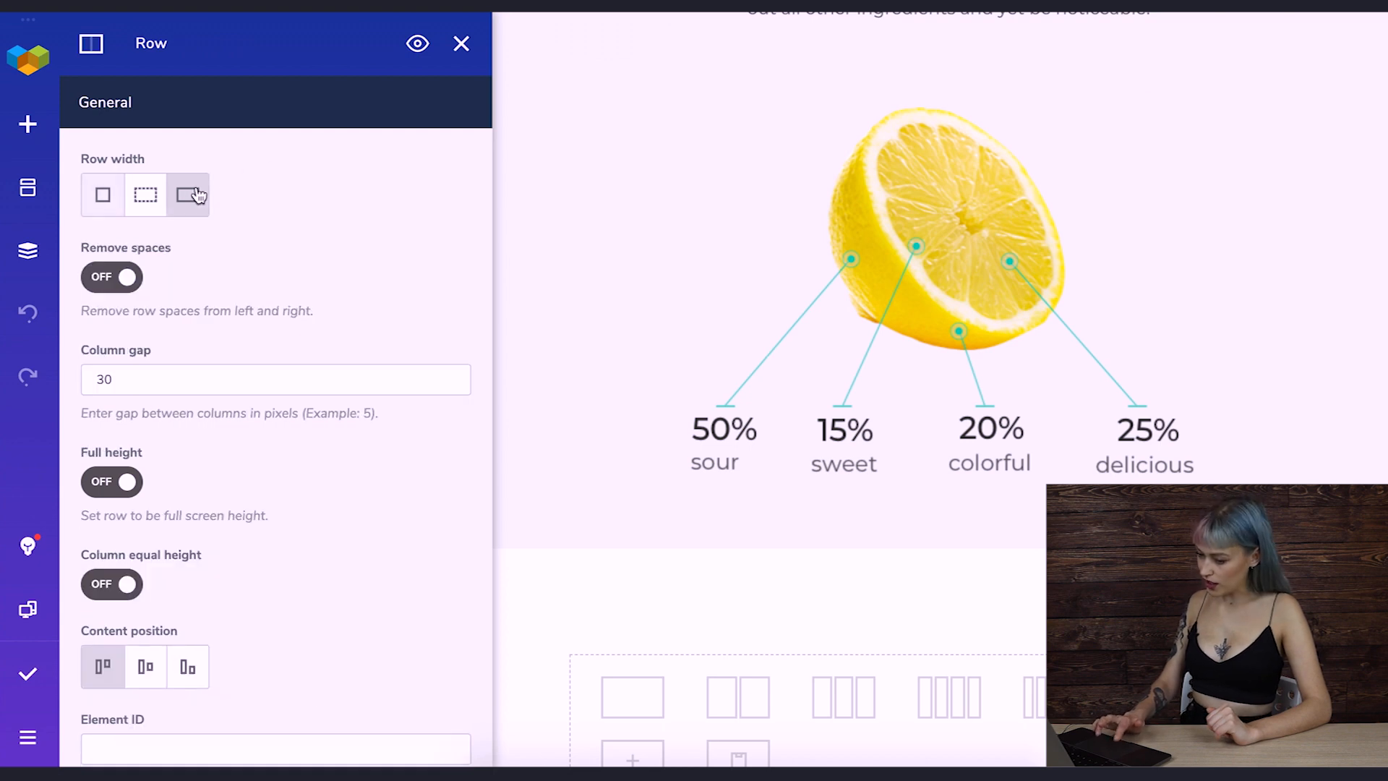
pyautogui.click(117, 482)
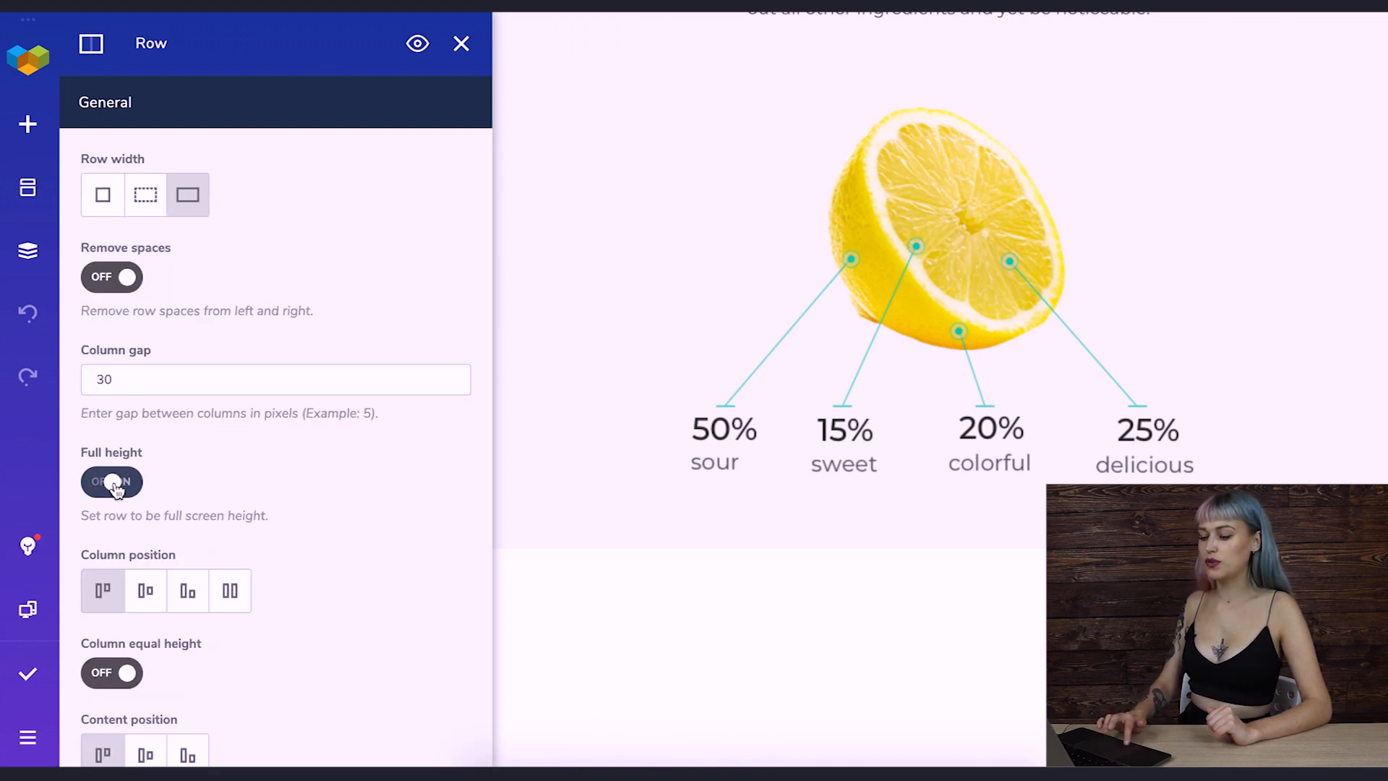
pyautogui.scroll(-1, 396, 552)
pyautogui.scroll(-2, 395, 552)
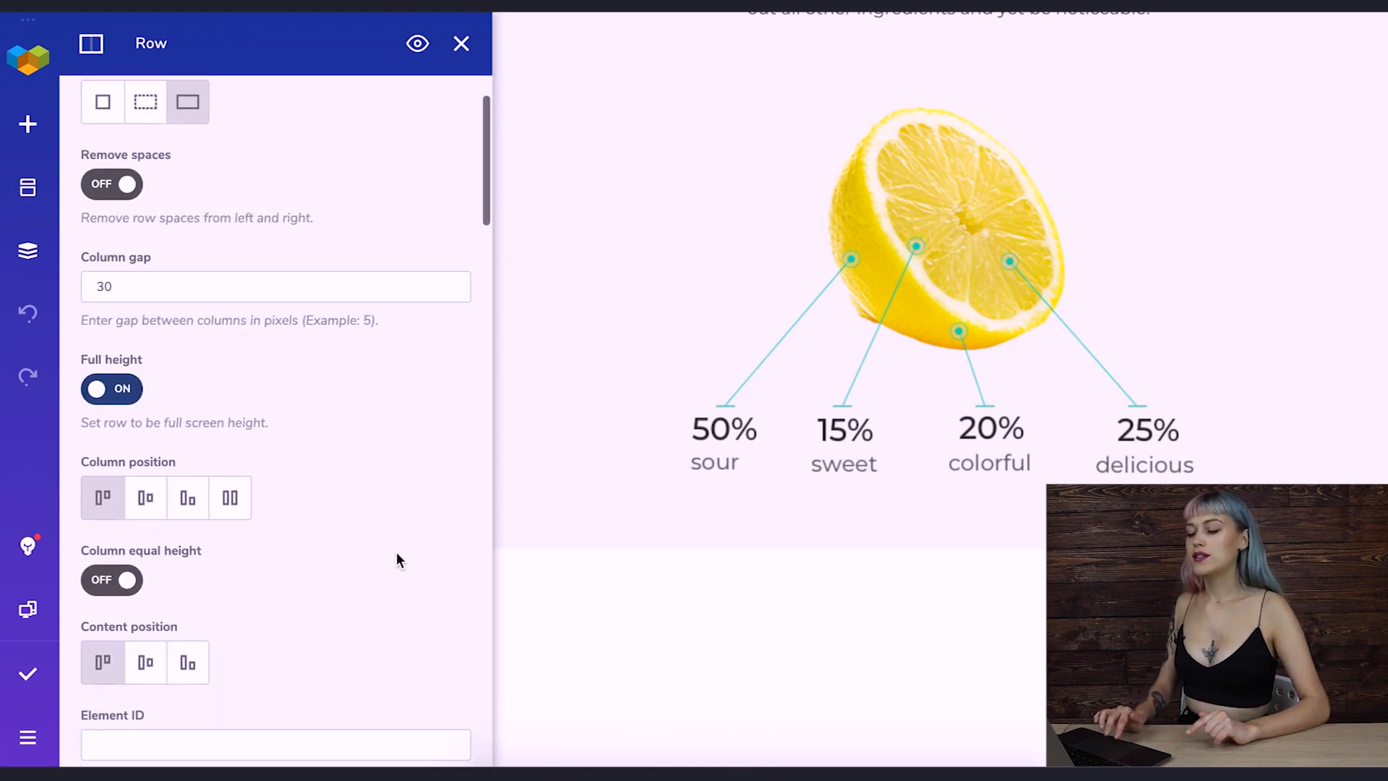
pyautogui.scroll(-4, 396, 552)
pyautogui.scroll(-4, 395, 551)
pyautogui.scroll(-3, 395, 552)
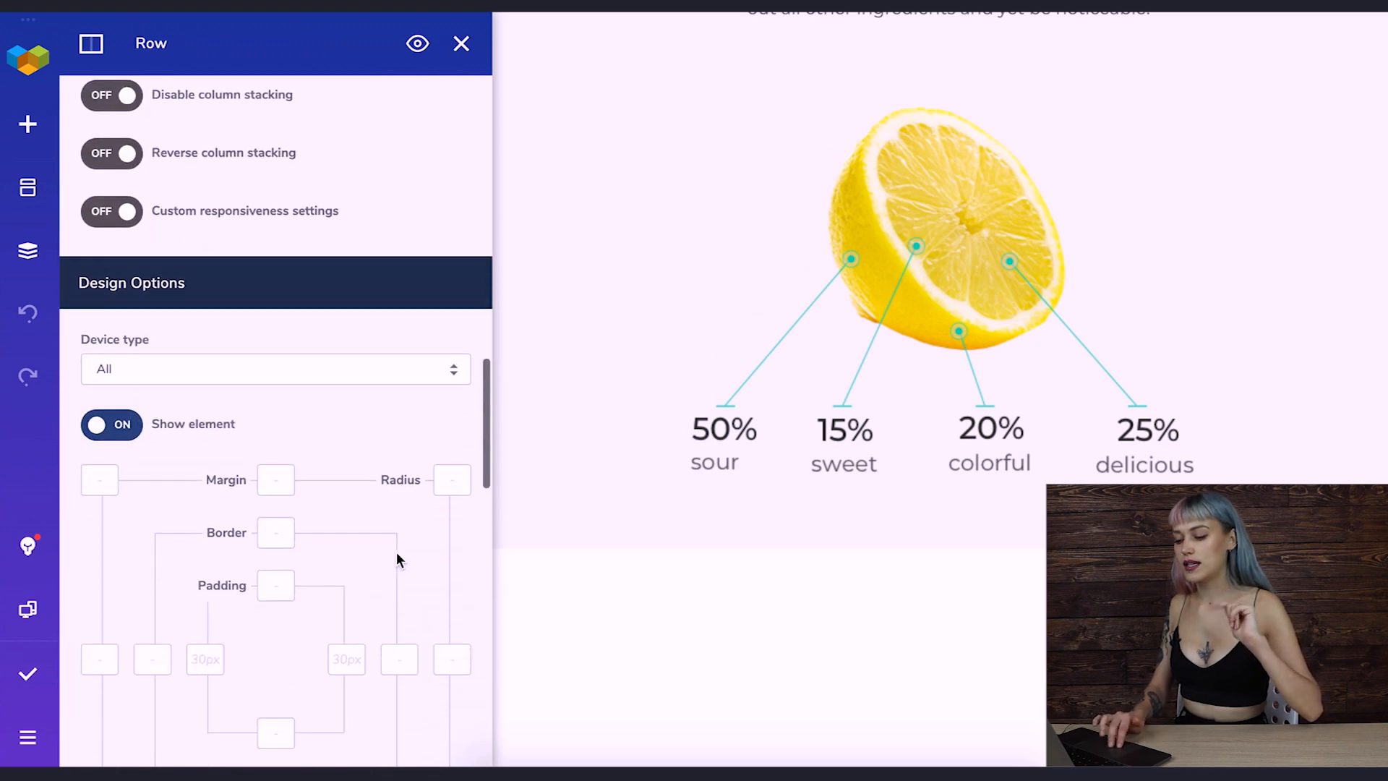
pyautogui.scroll(-3, 396, 553)
pyautogui.scroll(-3, 396, 551)
pyautogui.scroll(-1, 396, 552)
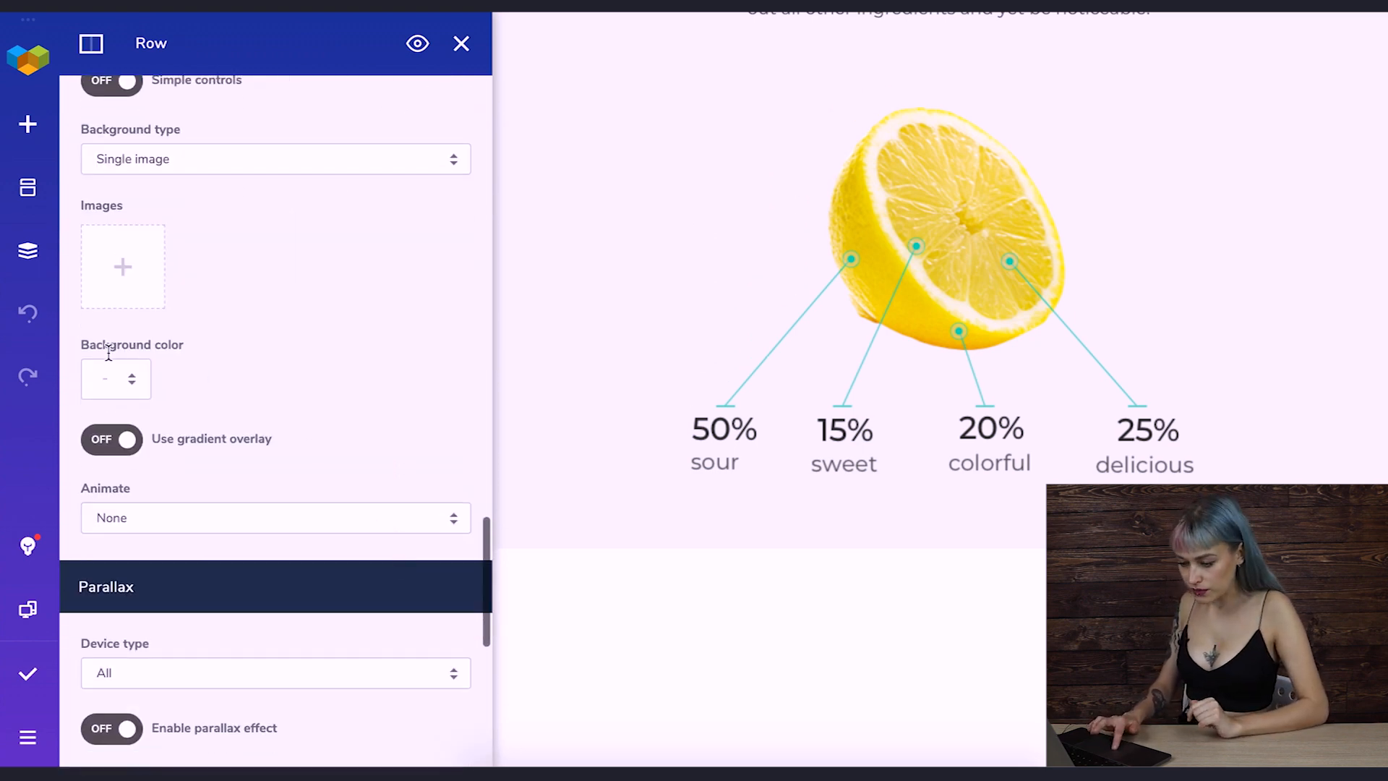
# - Make the row's background yellow and split it into two columns
pyautogui.click(108, 377)
pyautogui.scroll(-2, 361, 320)
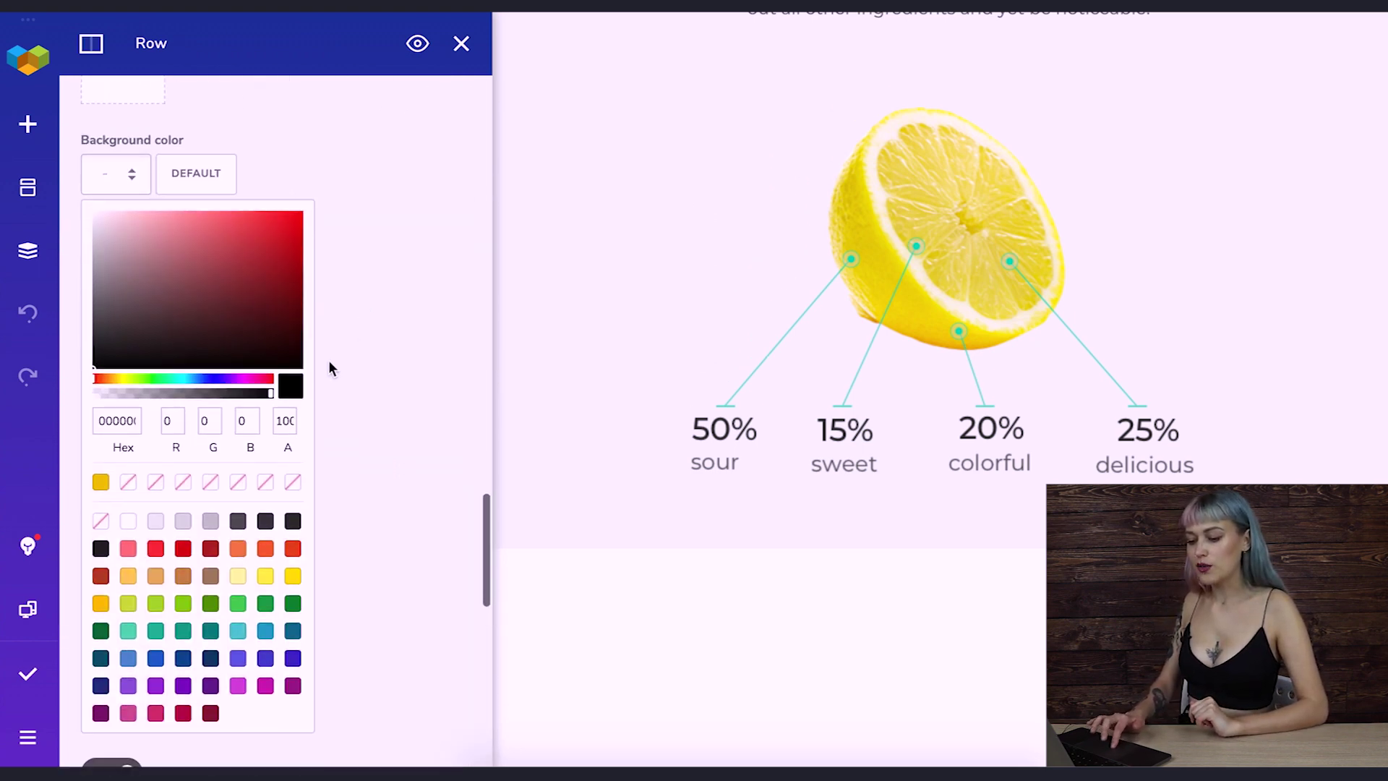
pyautogui.click(101, 483)
pyautogui.click(425, 210)
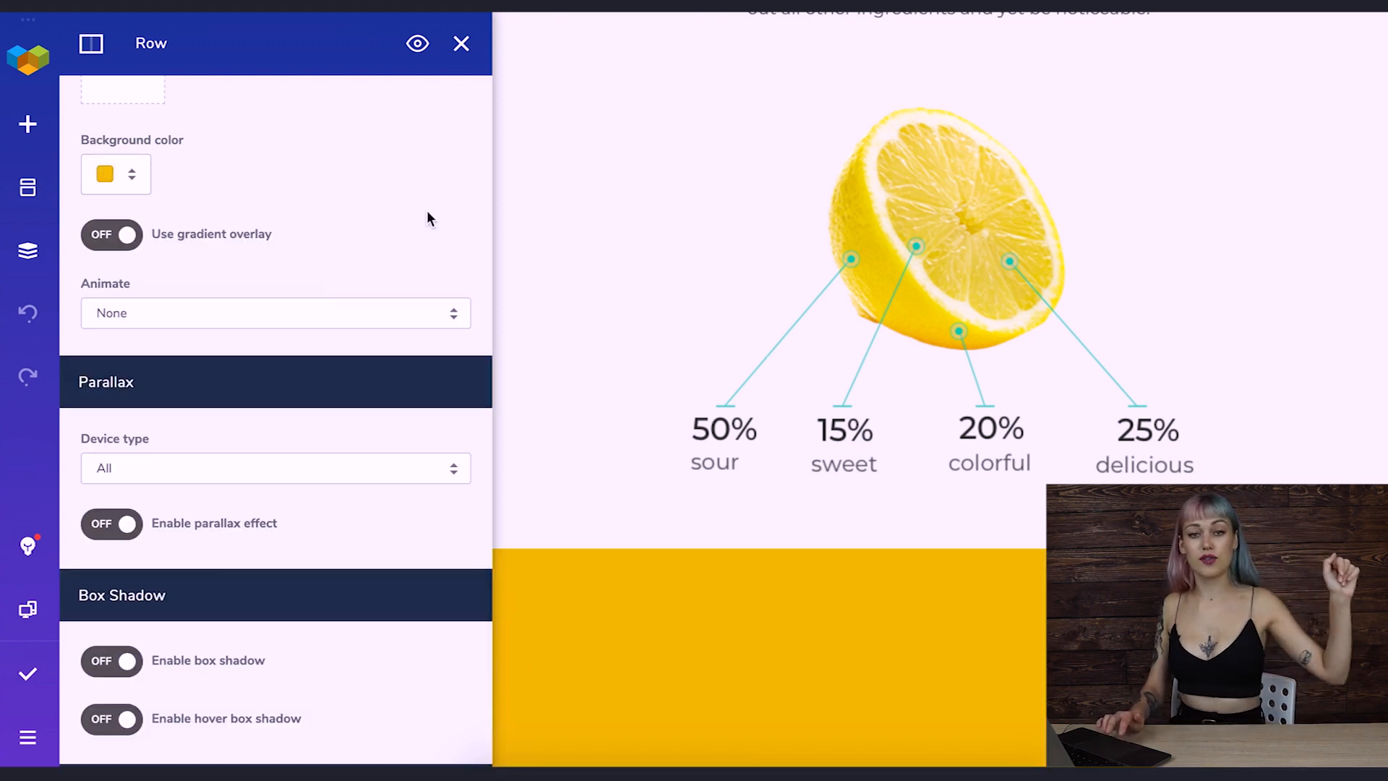
pyautogui.scroll(10, 472, 257)
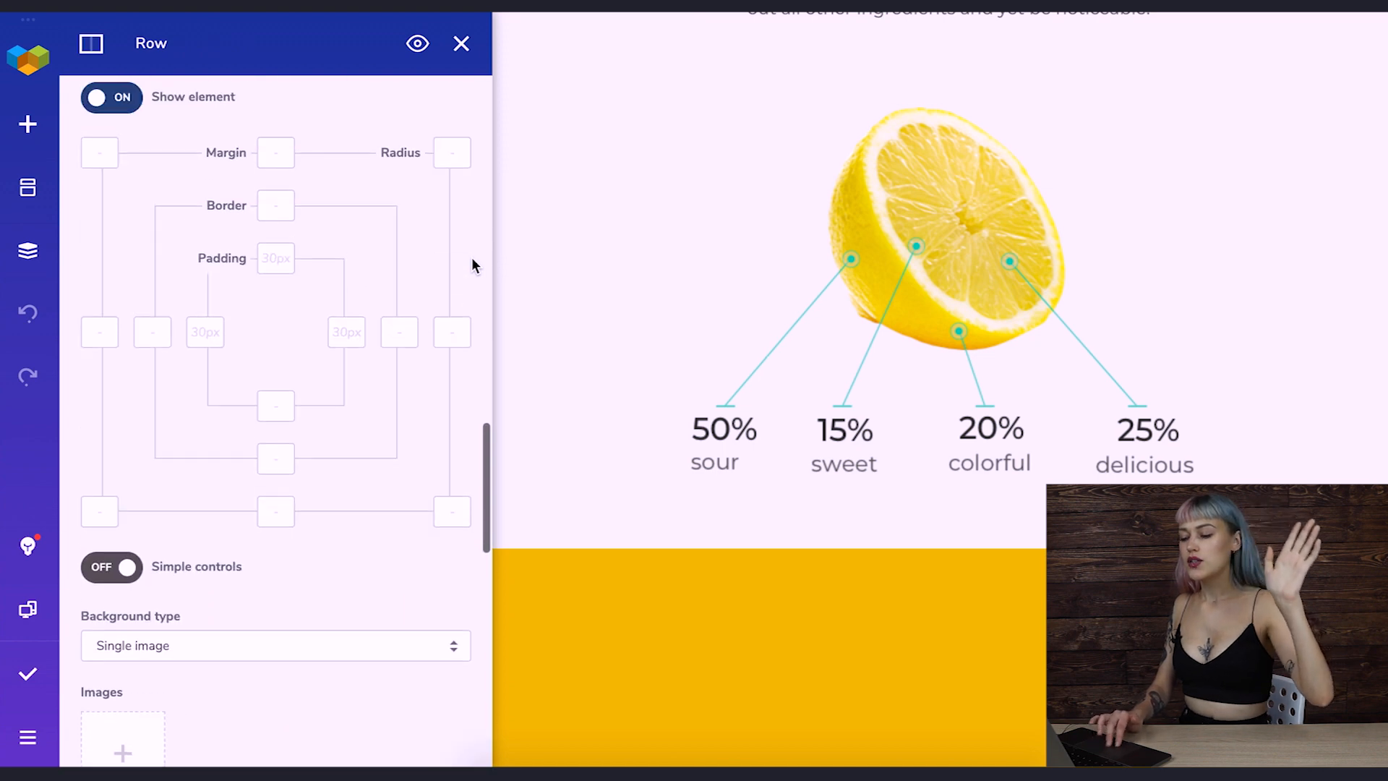
pyautogui.scroll(3, 471, 258)
pyautogui.scroll(-2, 472, 258)
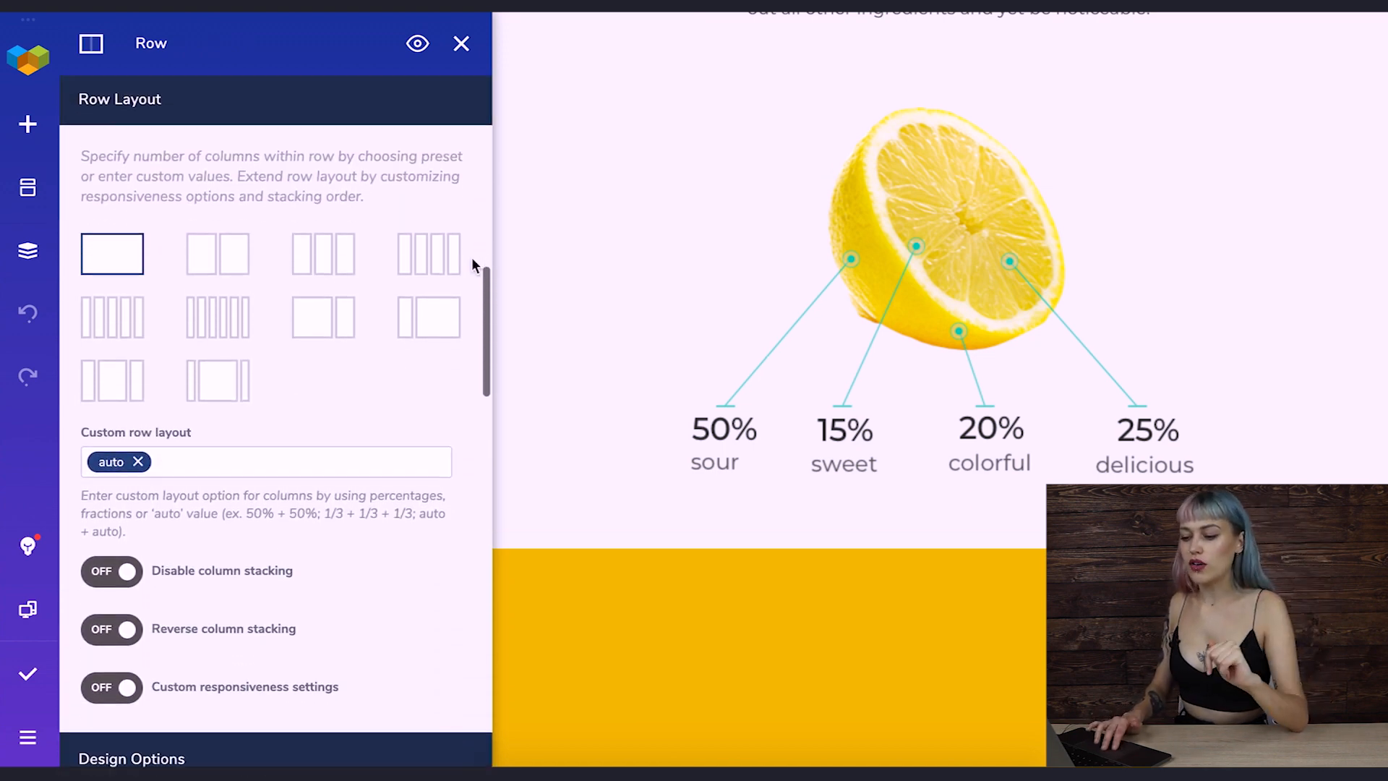
pyautogui.click(236, 266)
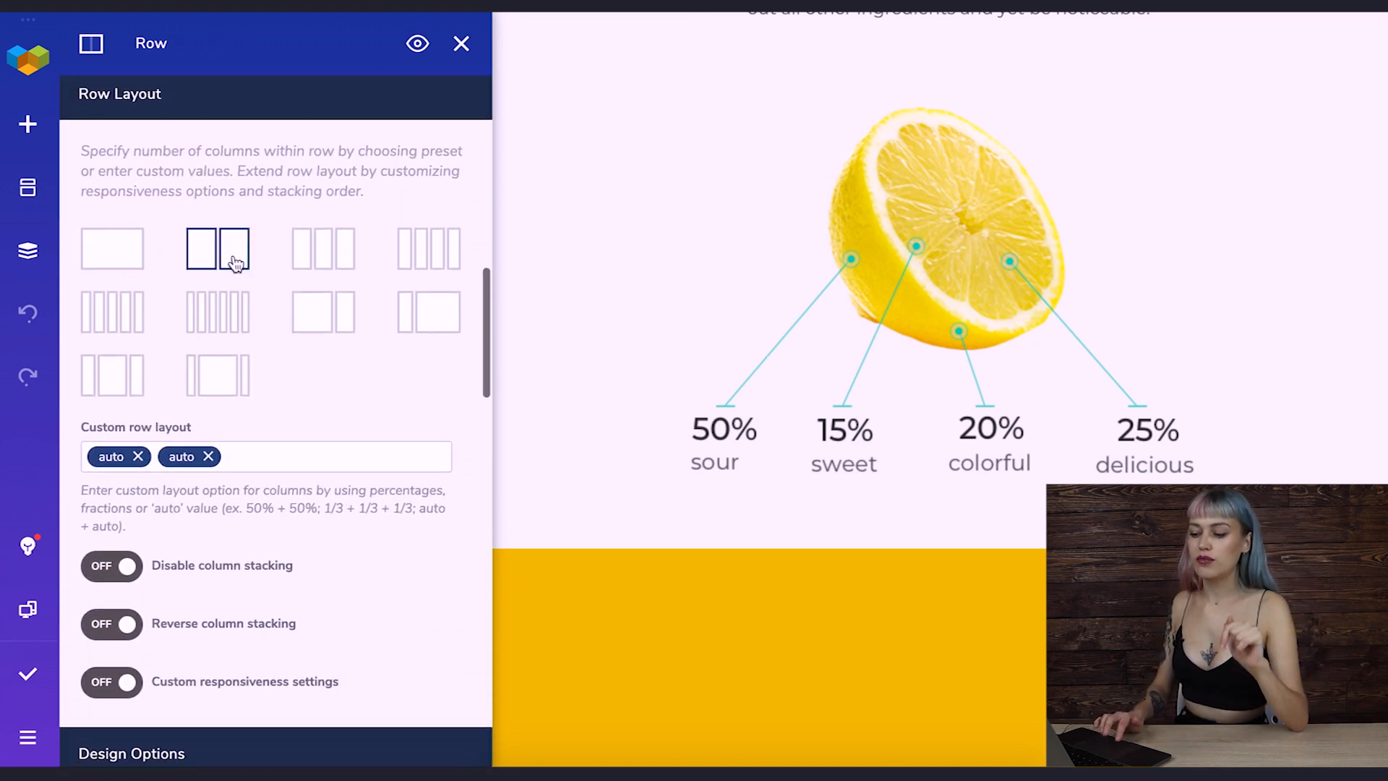
pyautogui.scroll(-5, 968, 393)
pyautogui.scroll(-3, 967, 393)
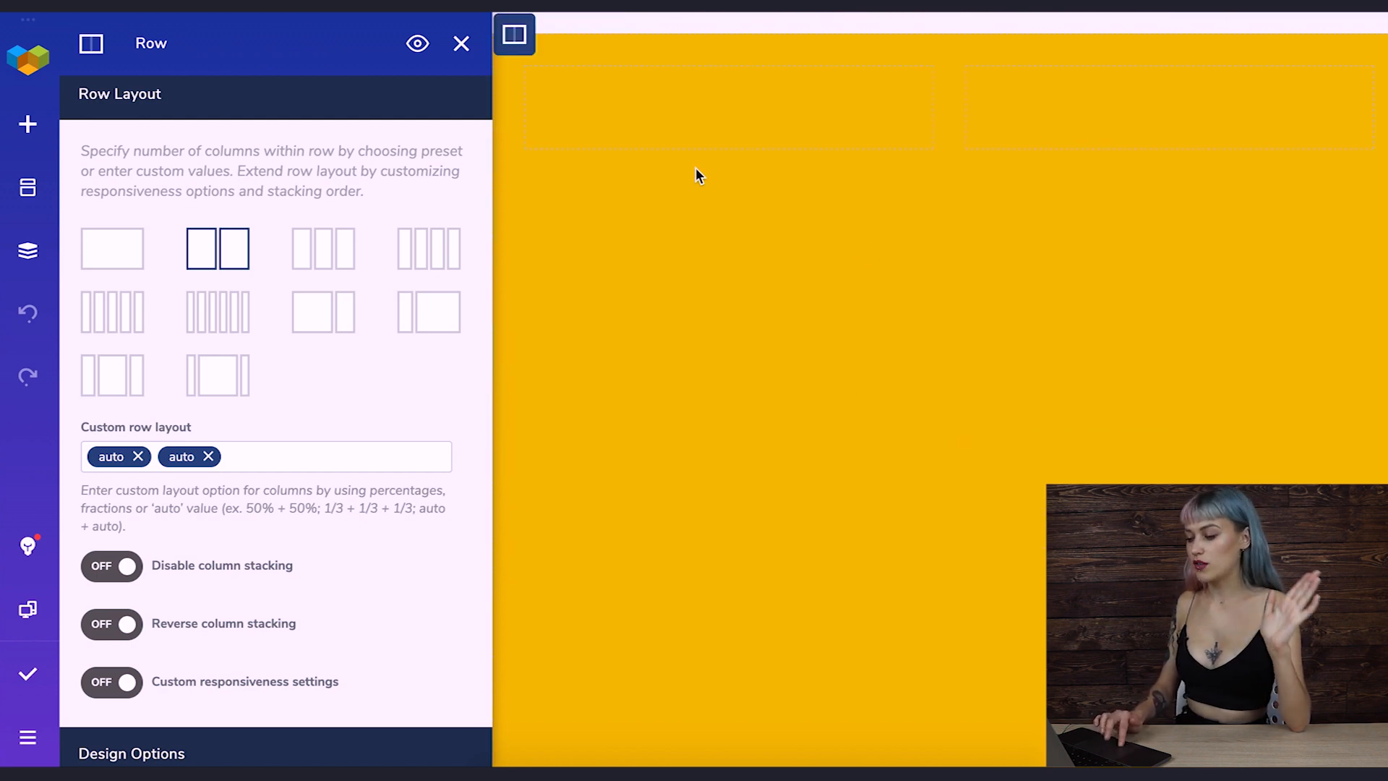
# - Add a Single Image to the left column showing the Lemonade-testimonial jar picture
pyautogui.click(731, 107)
pyautogui.moveTo(407, 150)
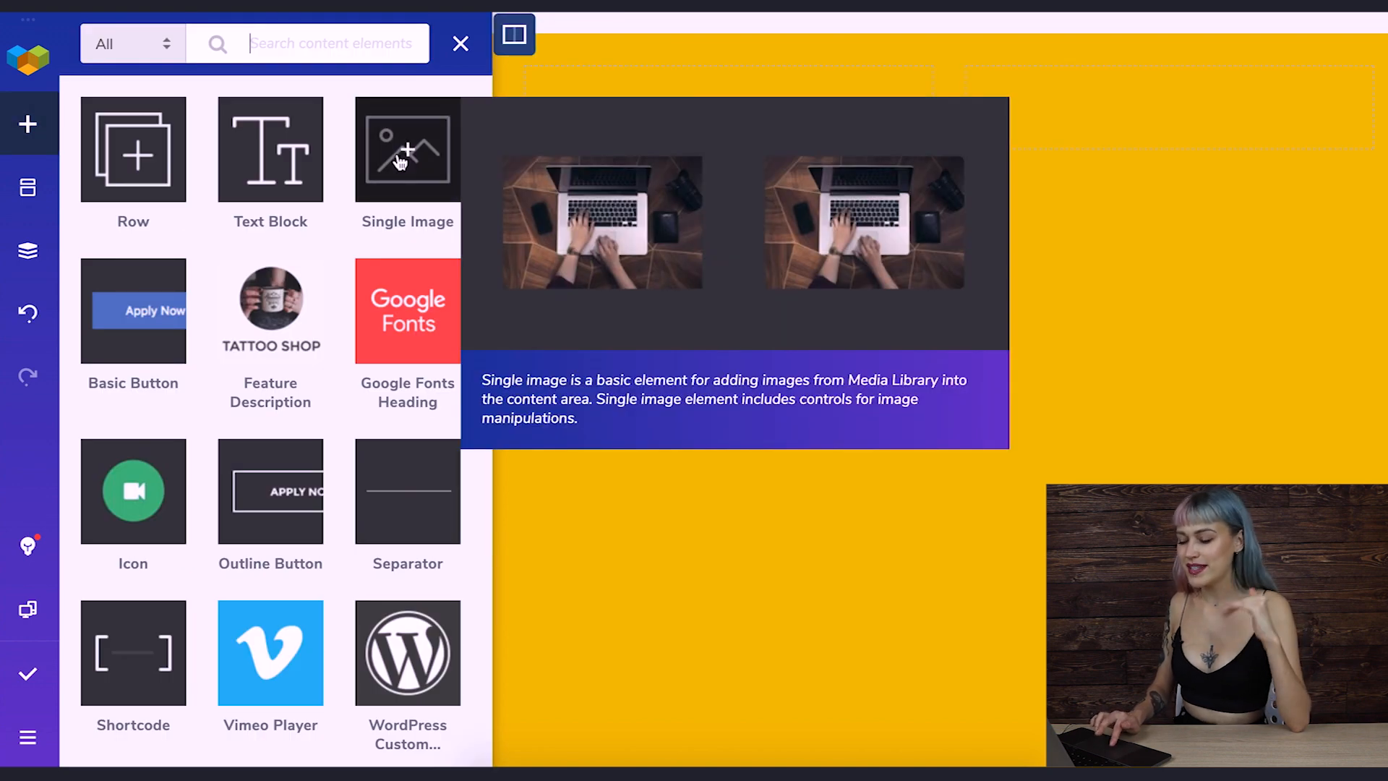
pyautogui.click(402, 161)
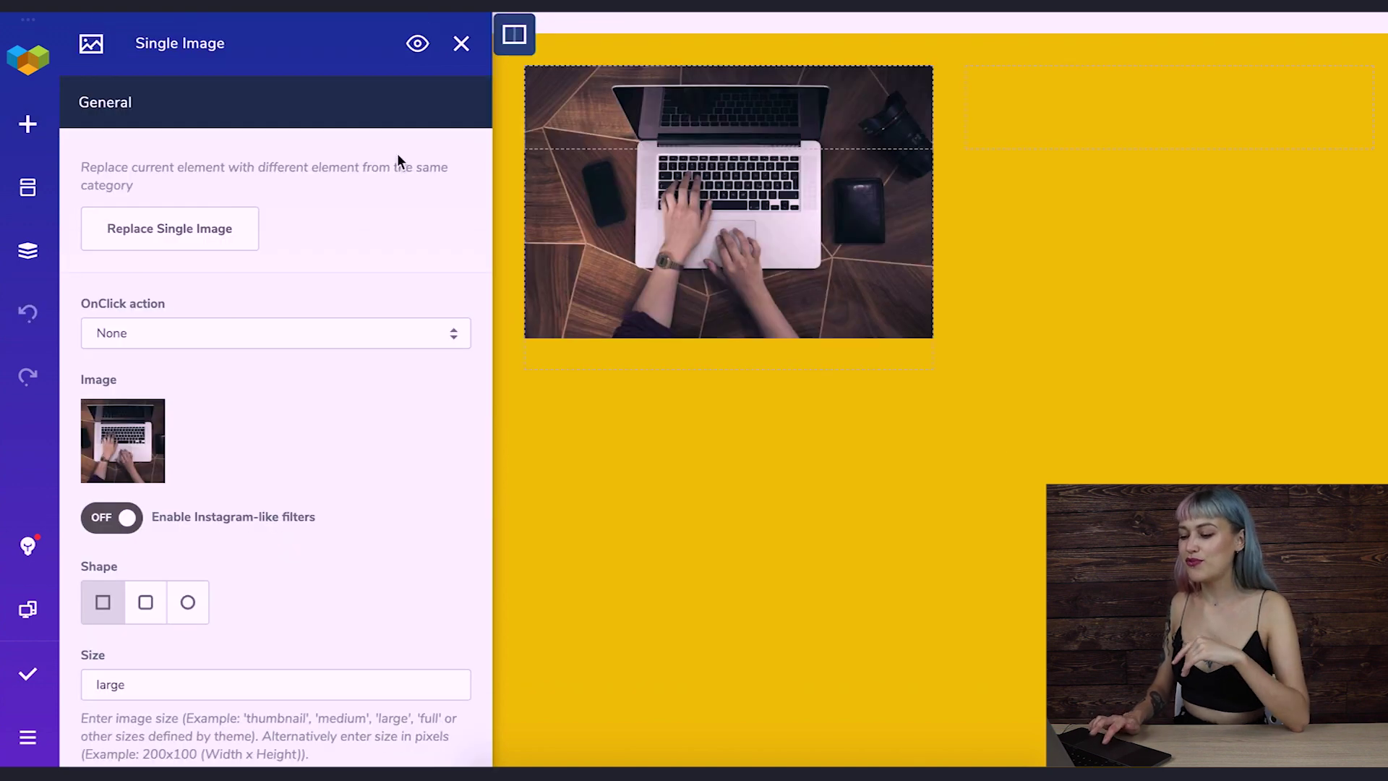
pyautogui.click(145, 459)
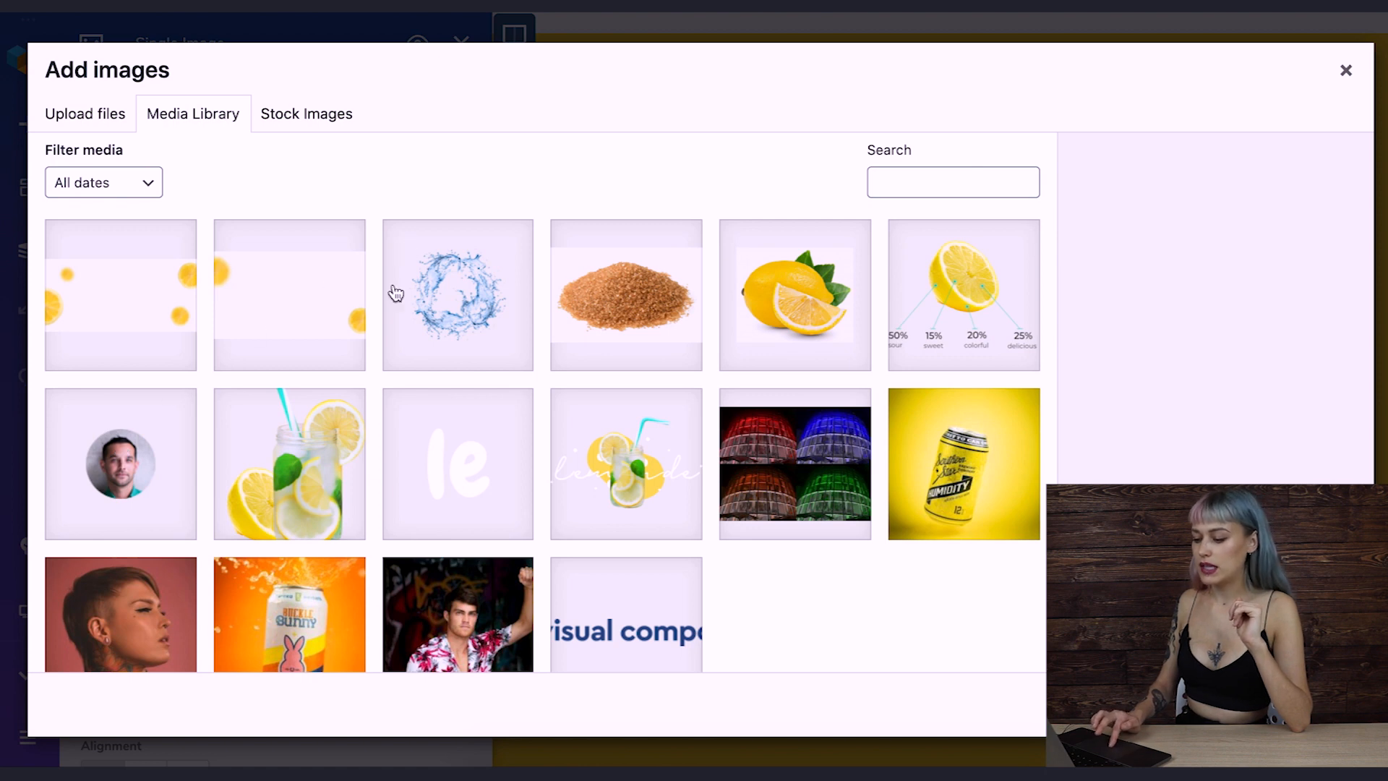
pyautogui.click(348, 450)
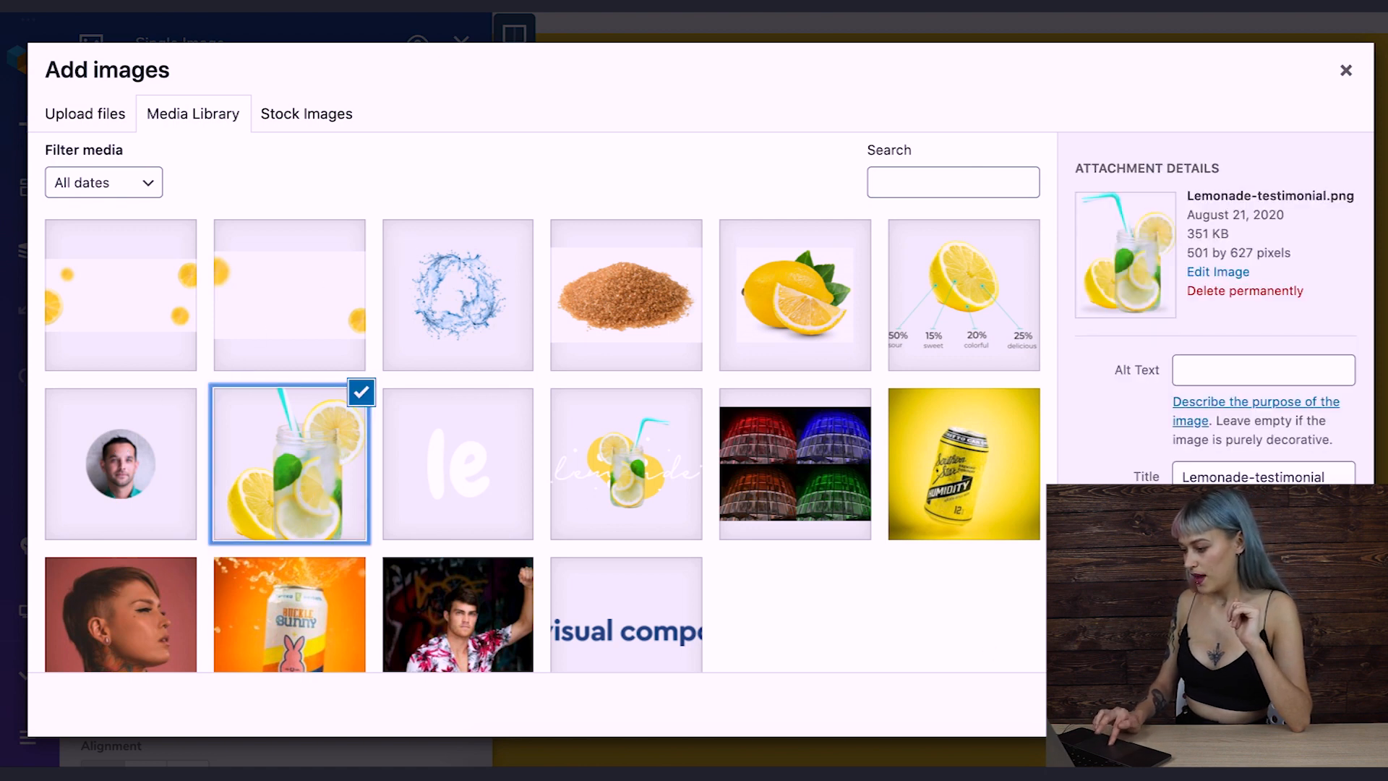
pyautogui.doubleClick(290, 463)
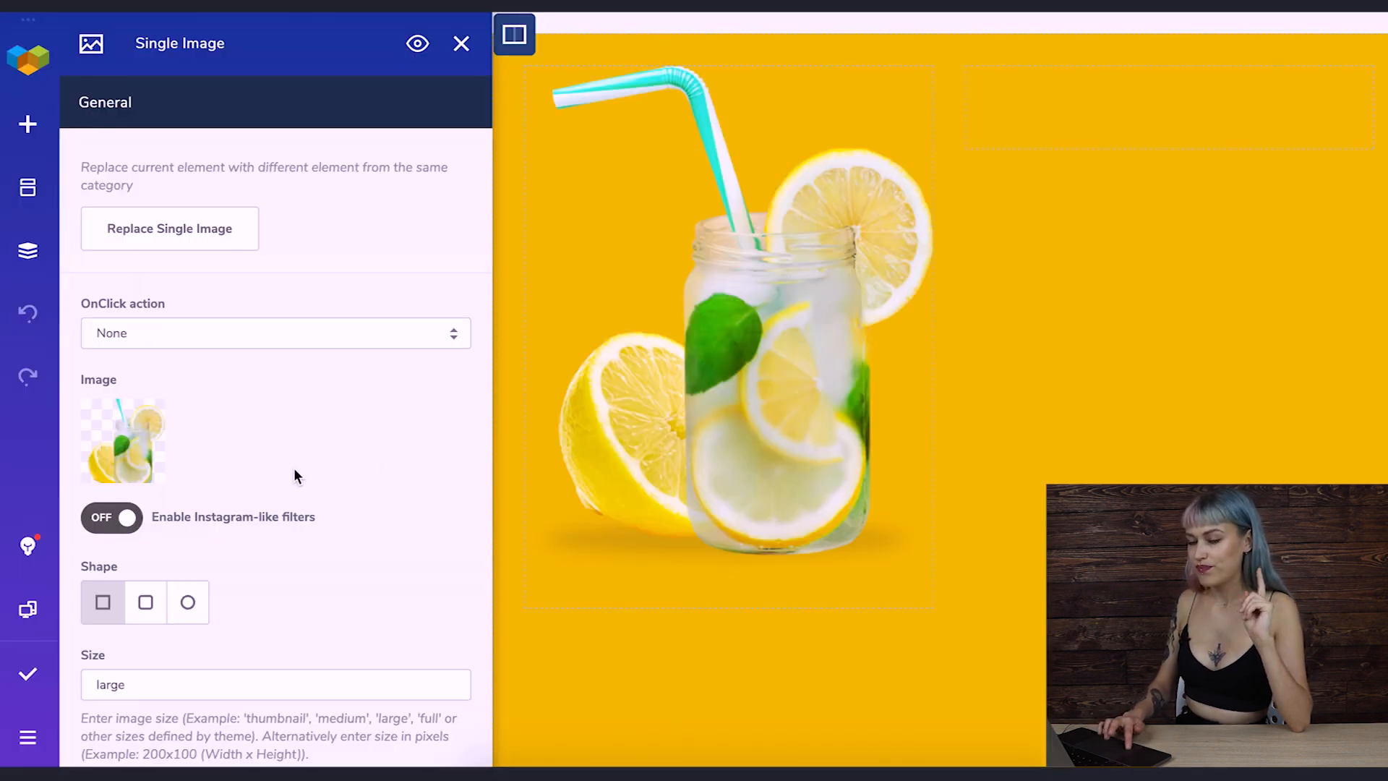
pyautogui.moveTo(1168, 104)
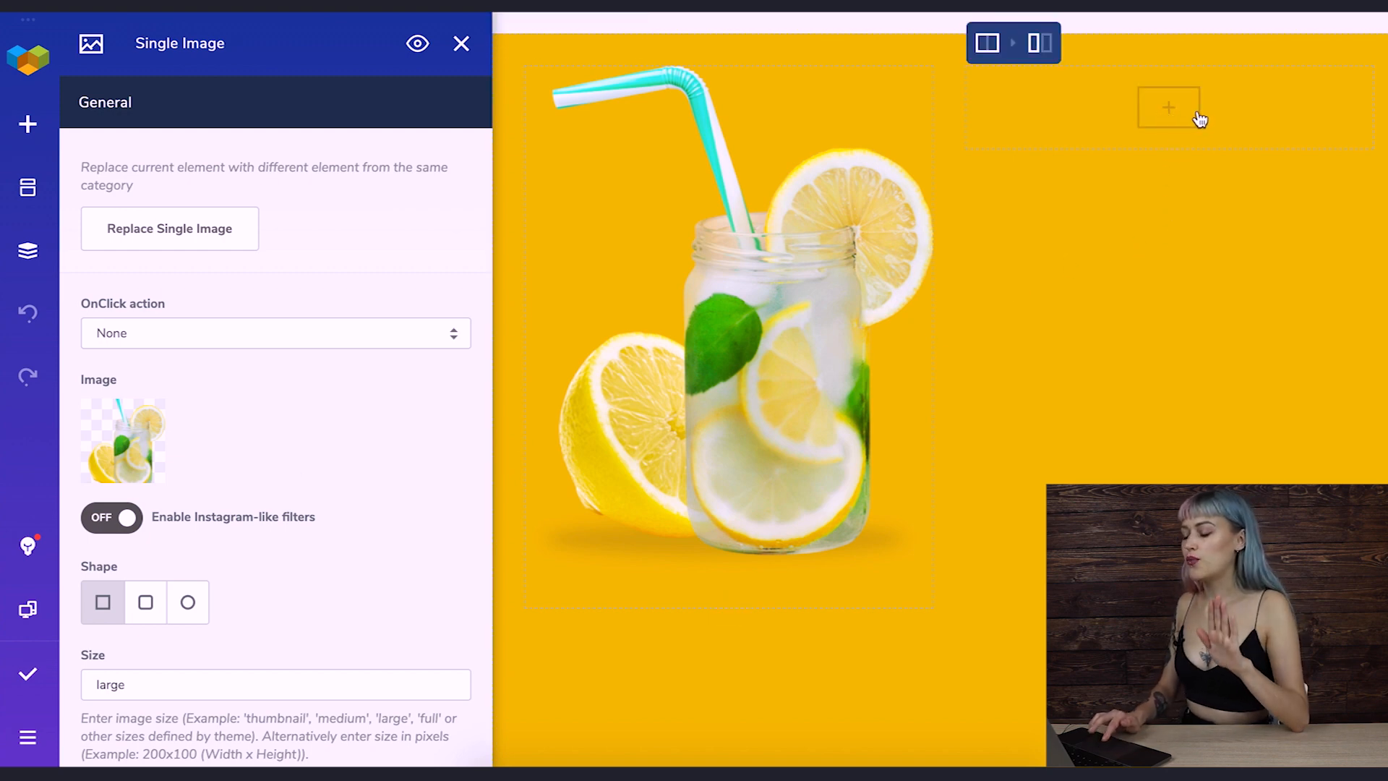
pyautogui.moveTo(1180, 217)
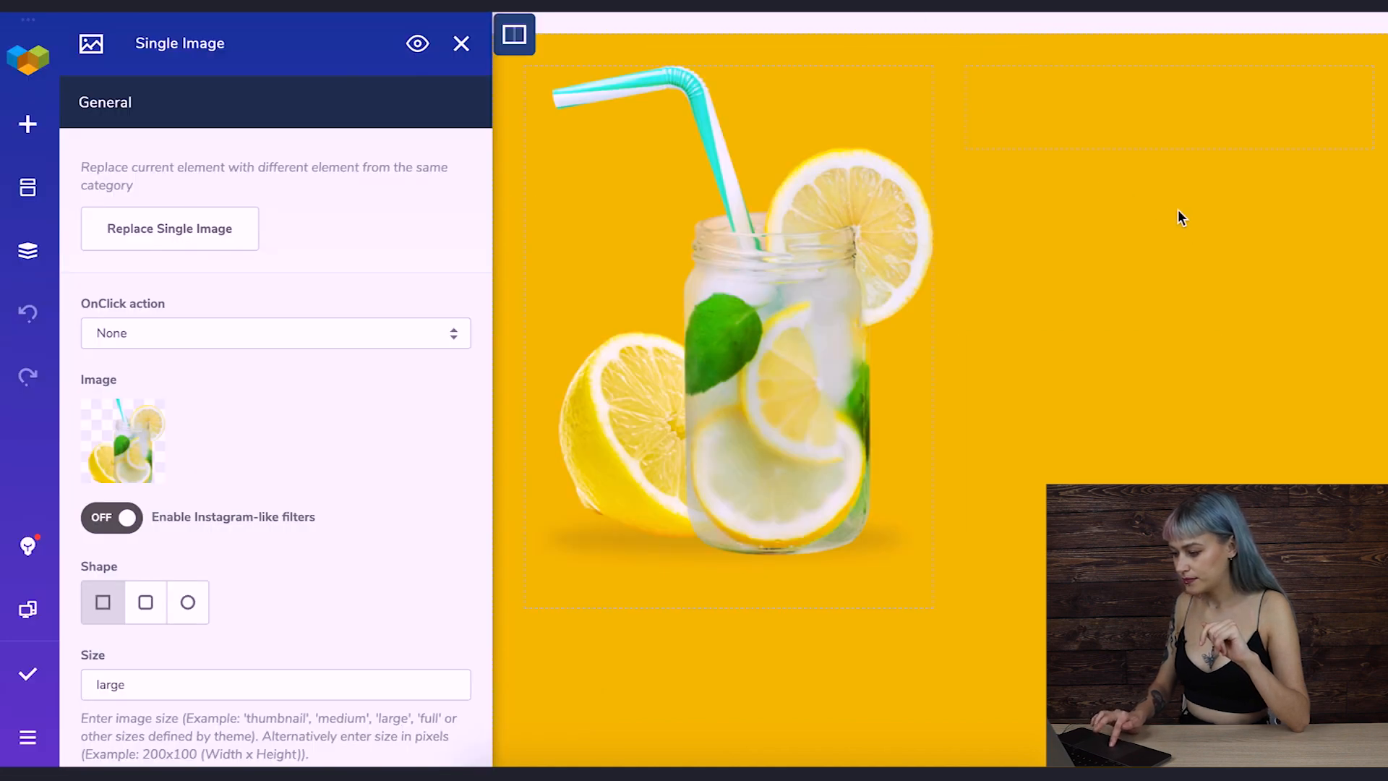
# - Add a Text Block element to the right column
pyautogui.click(1168, 108)
pyautogui.click(271, 151)
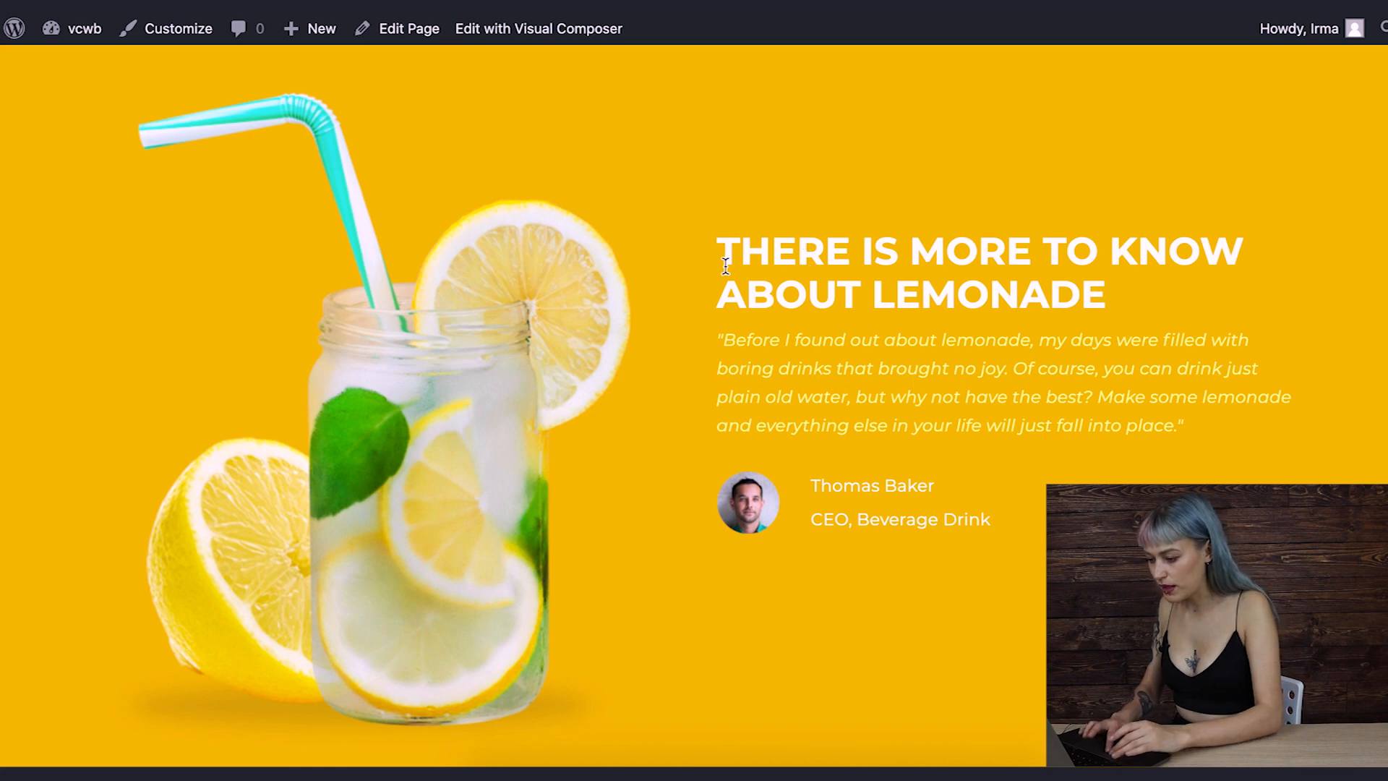
# - Paste the lemonade heading and quote from the live page over the placeholder text
pyautogui.moveTo(718, 252); pyautogui.dragTo(1200, 423)
pyautogui.hotkey('ctrl', 'c')
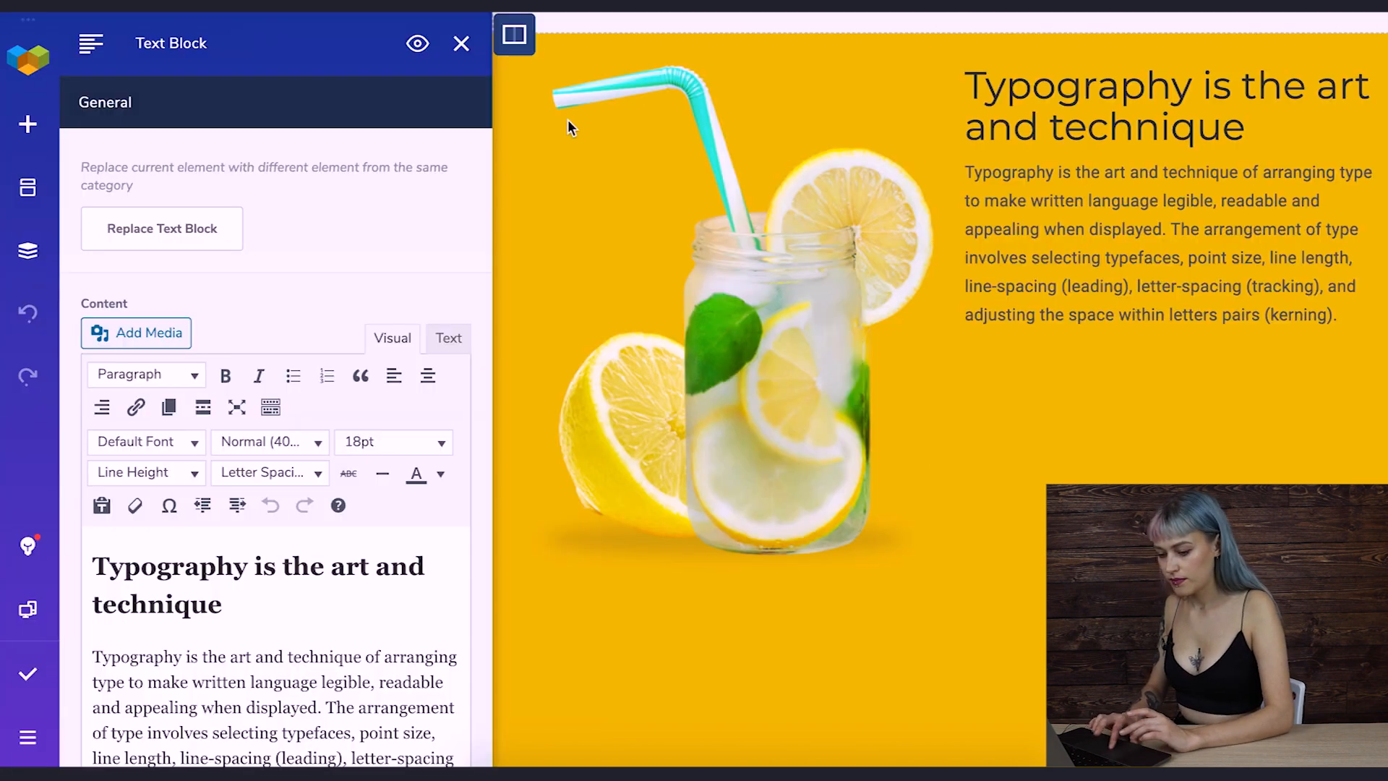
pyautogui.scroll(-2, 264, 600)
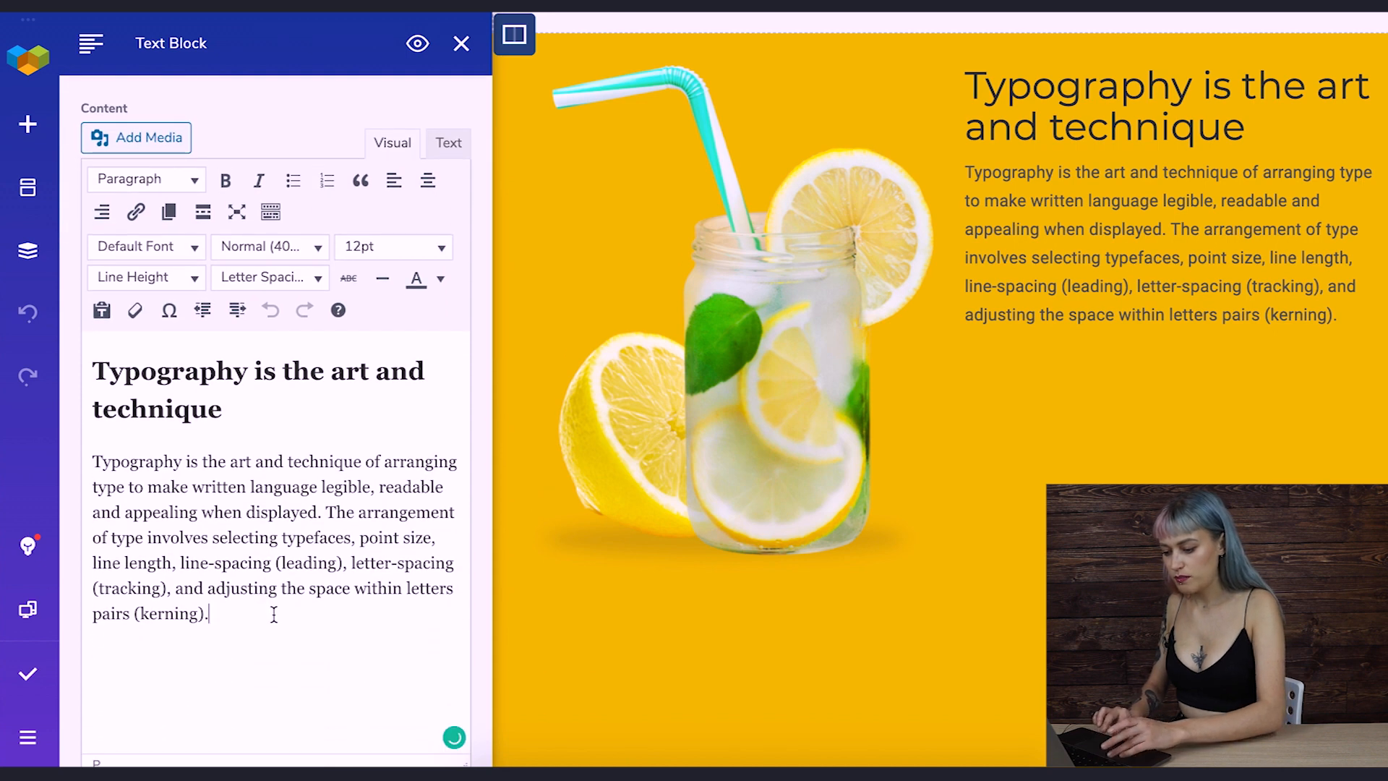
pyautogui.moveTo(217, 613)
pyautogui.mouseDown()
pyautogui.moveTo(82, 400)
pyautogui.moveTo(82, 375)
pyautogui.mouseUp()
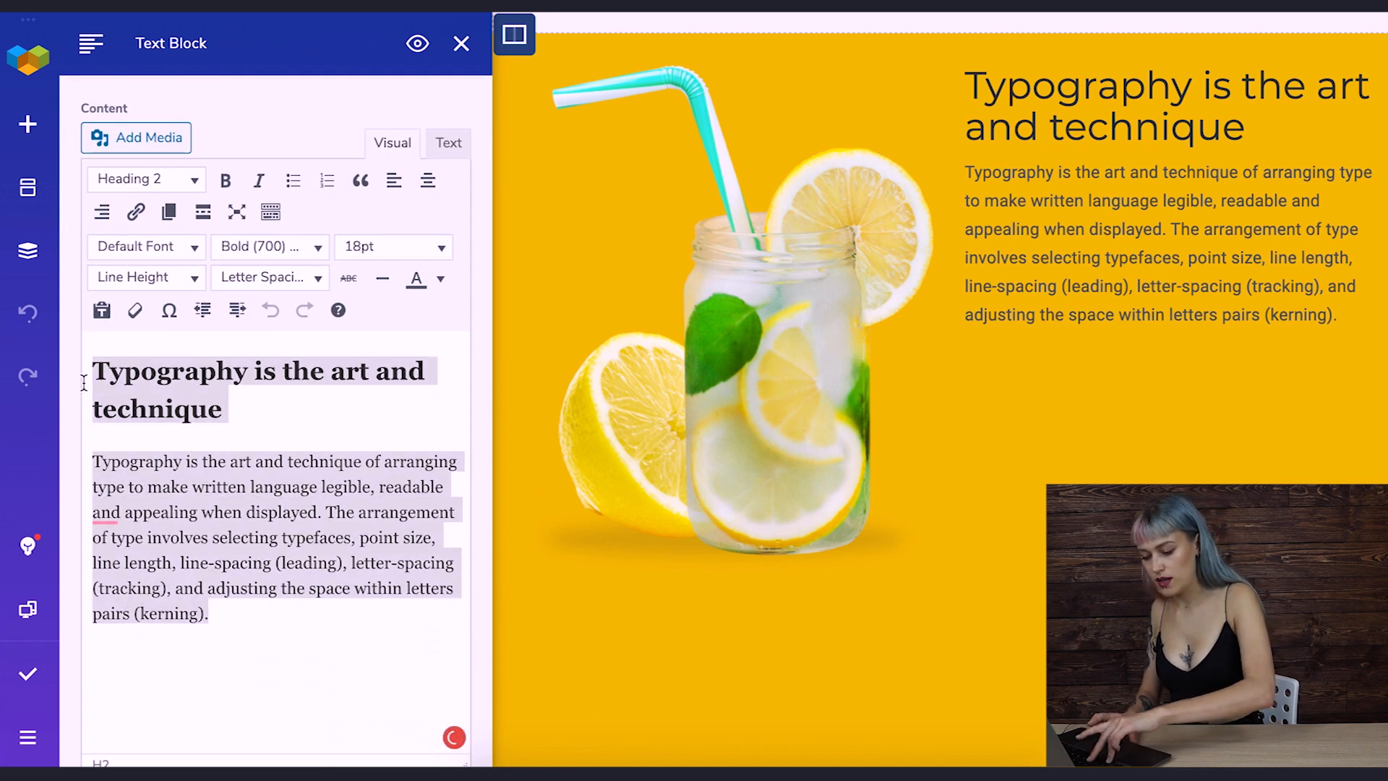
pyautogui.hotkey('ctrl', 'v')
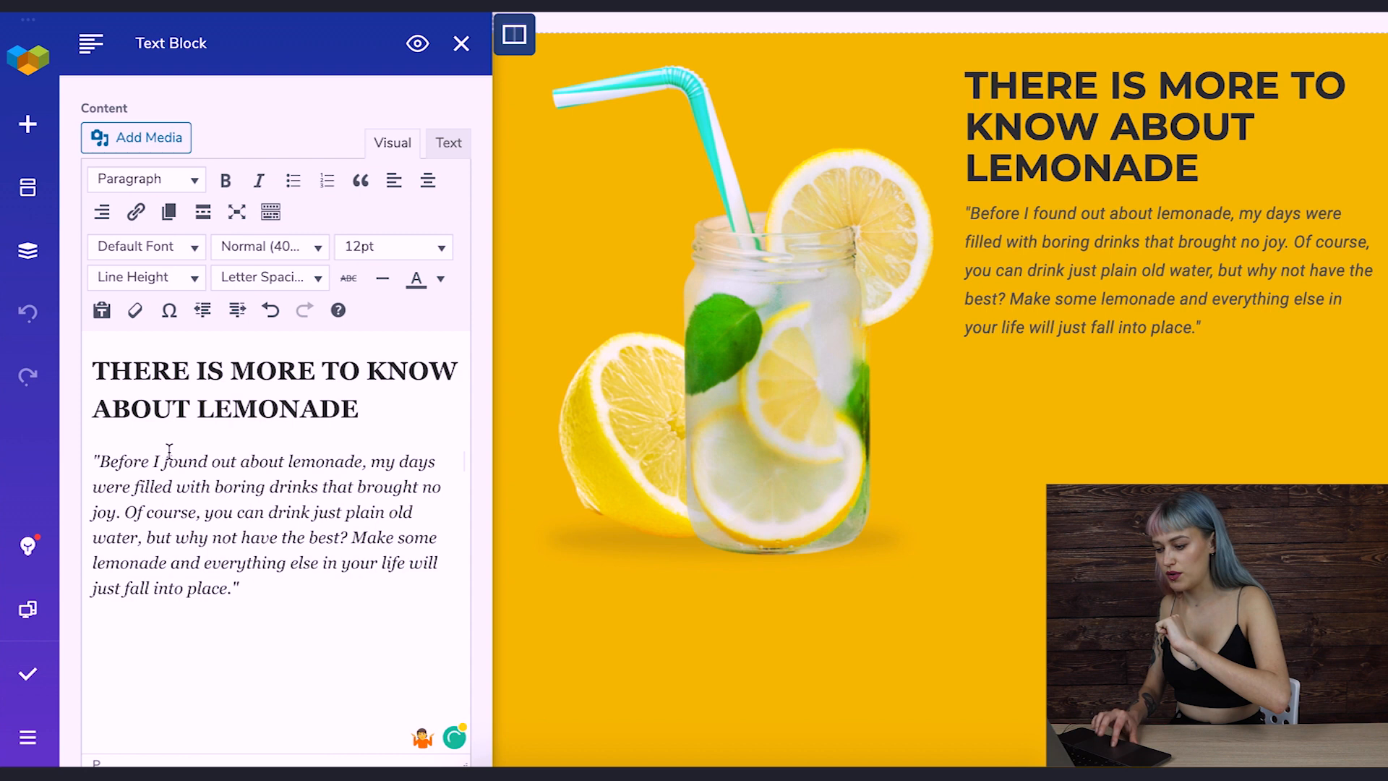
pyautogui.click(268, 588)
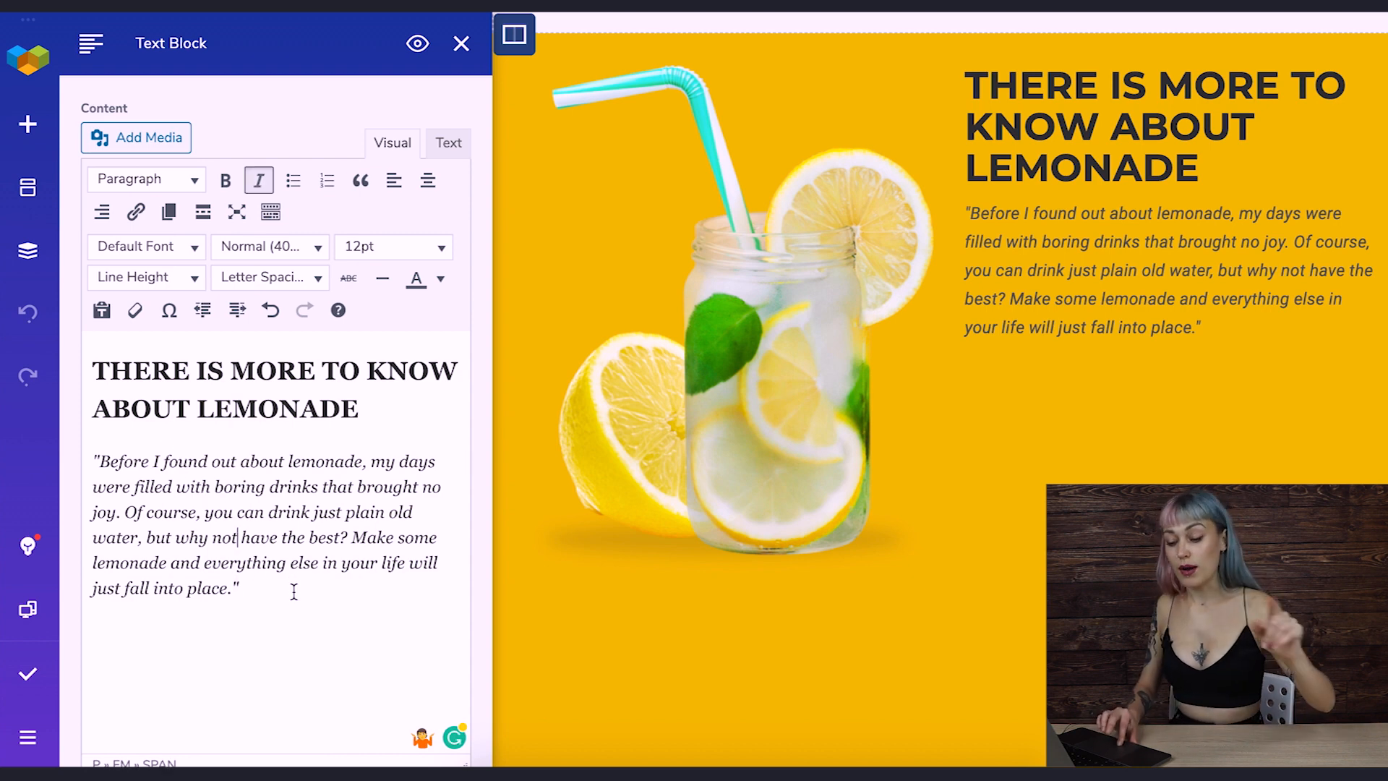
pyautogui.scroll(-2, 307, 596)
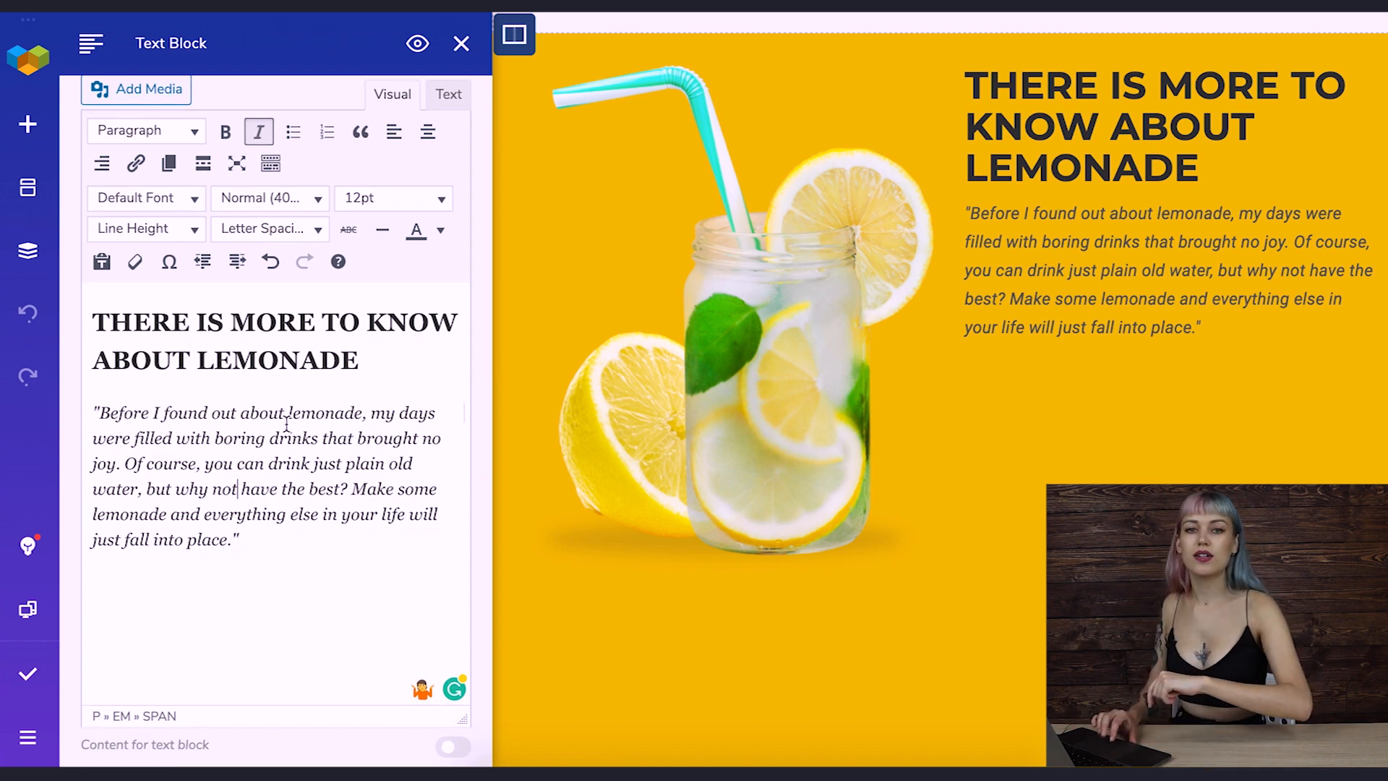
# - Make the heading and quote white and switch the editor to dark mode
pyautogui.moveTo(304, 544); pyautogui.dragTo(91, 326)
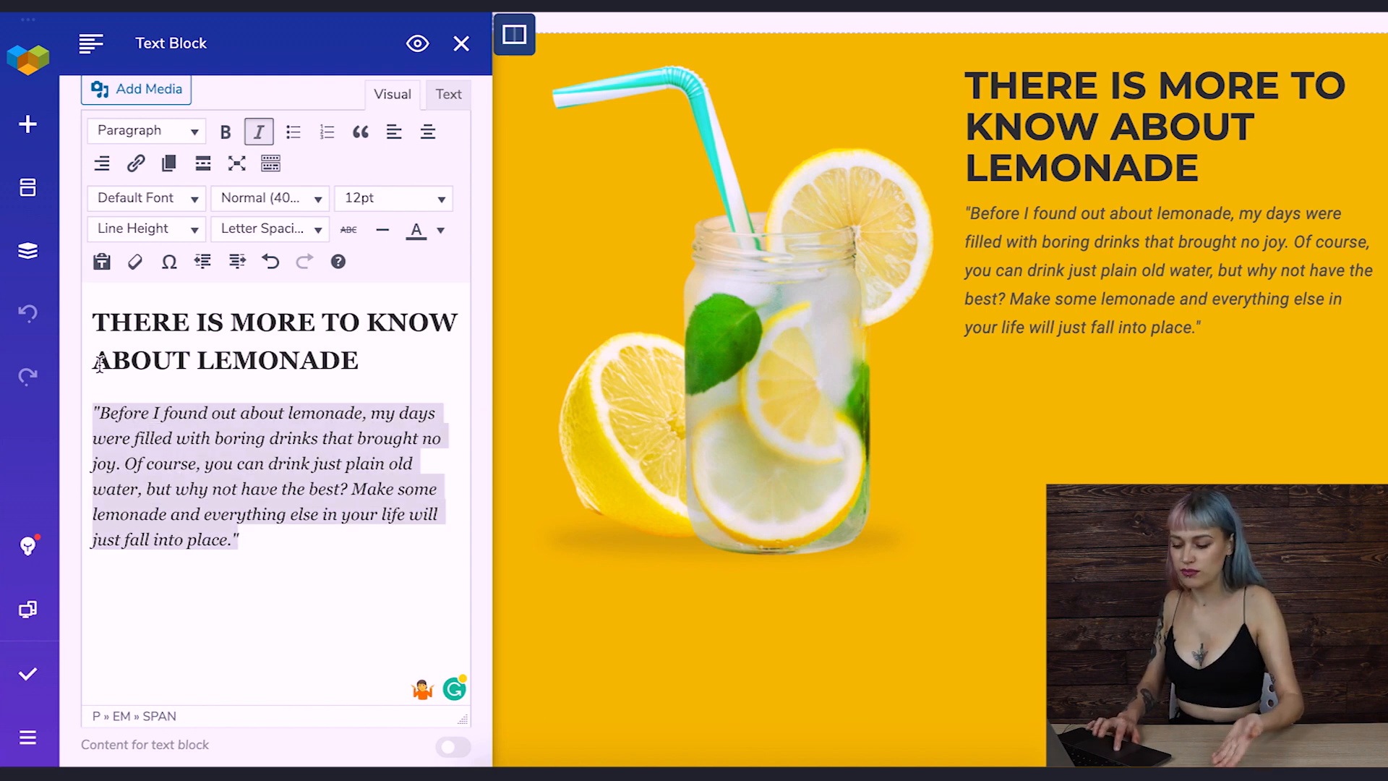
pyautogui.click(440, 230)
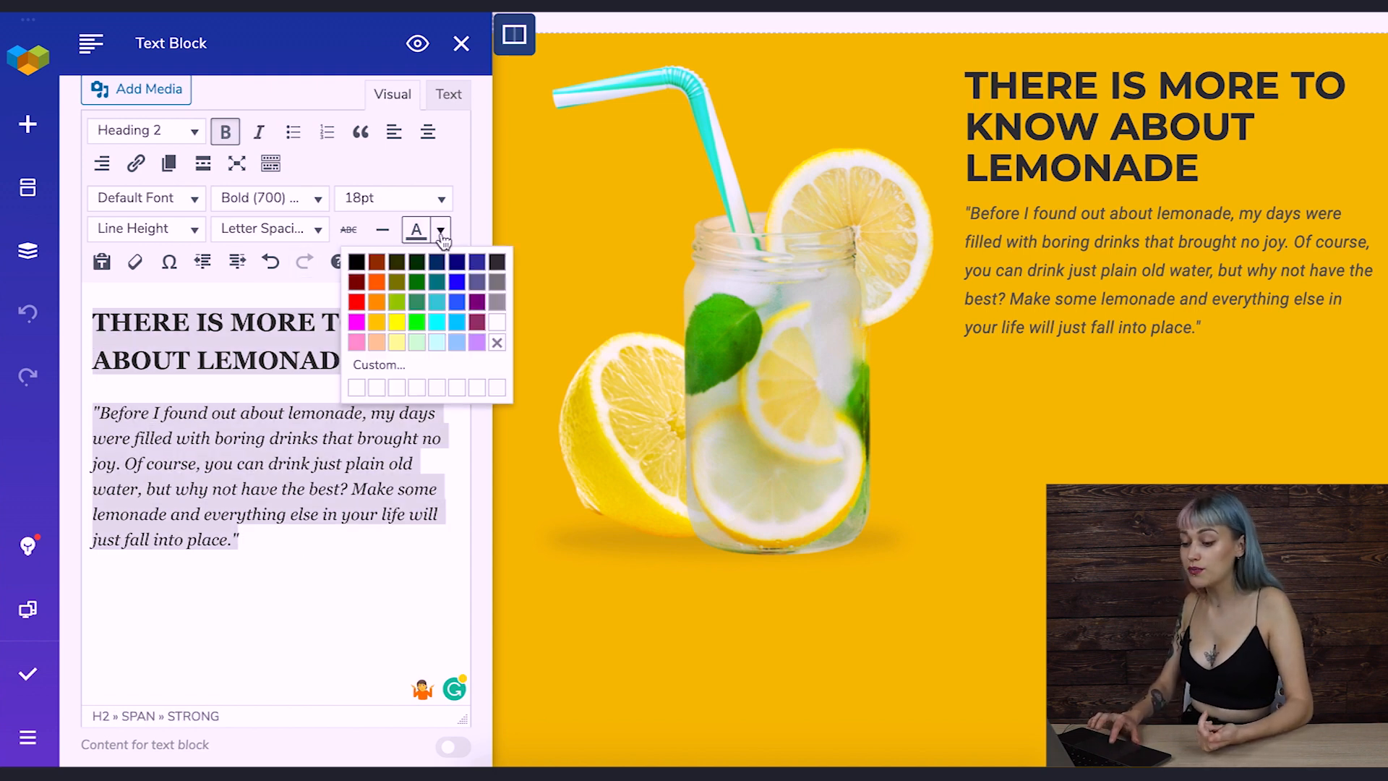
pyautogui.click(497, 331)
pyautogui.press('Delete')
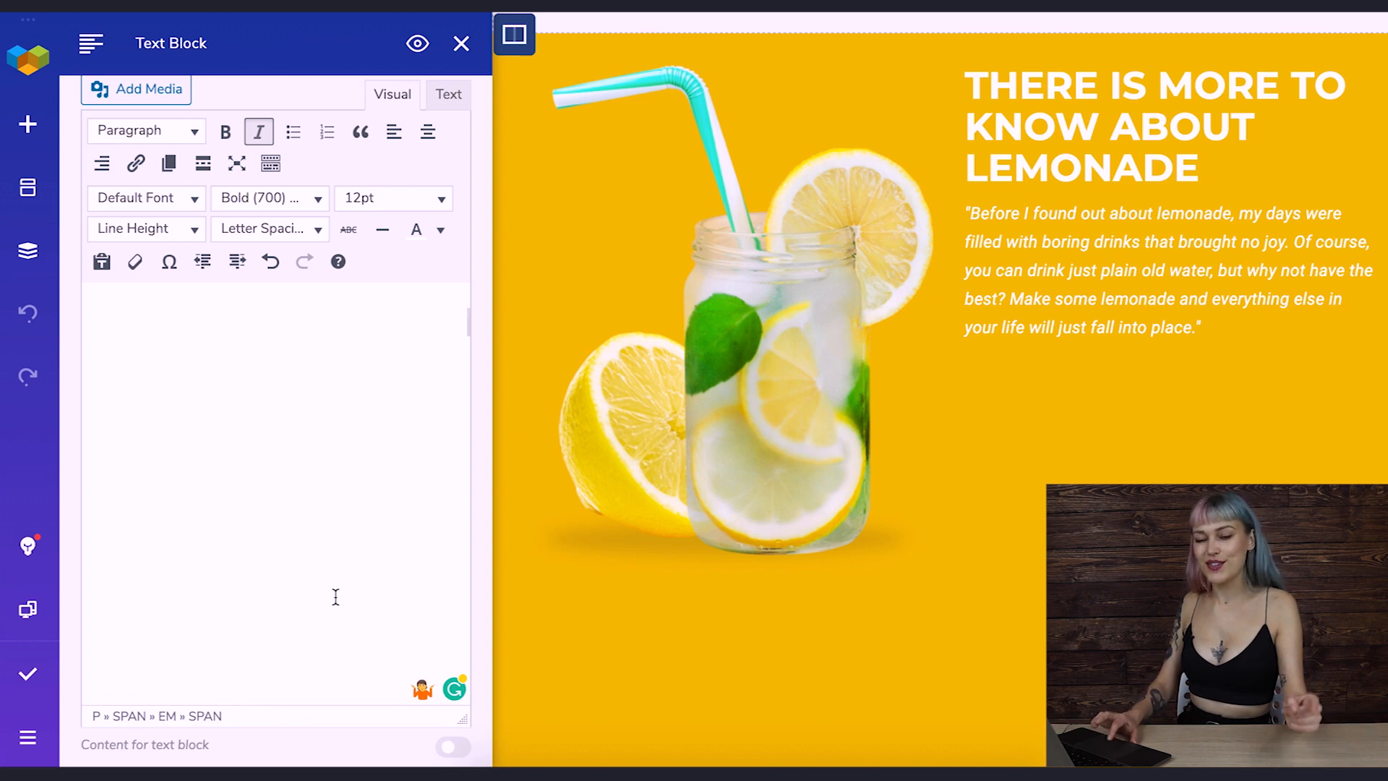
pyautogui.scroll(-1, 335, 598)
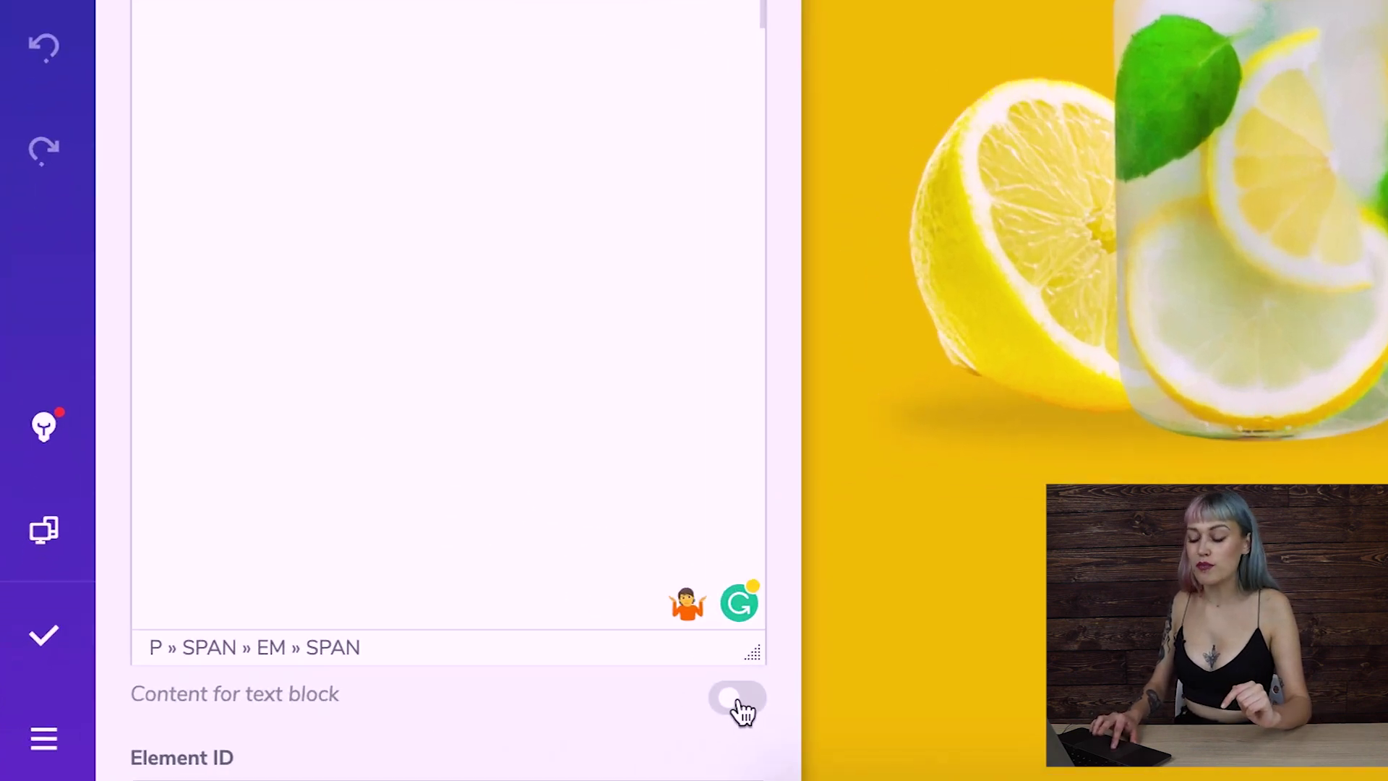
pyautogui.click(742, 705)
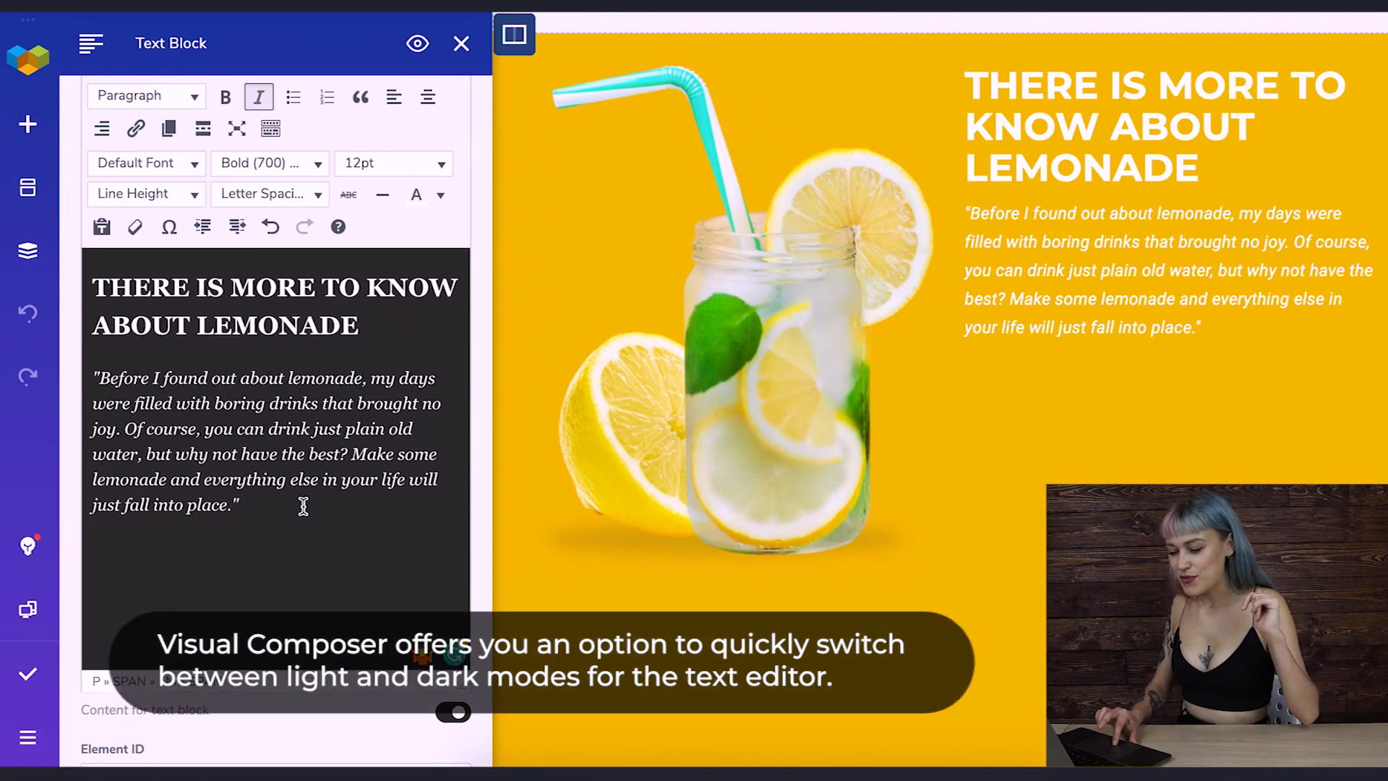
# - Set the lemonade heading and quote in Montserrat
pyautogui.moveTo(293, 504); pyautogui.dragTo(93, 276)
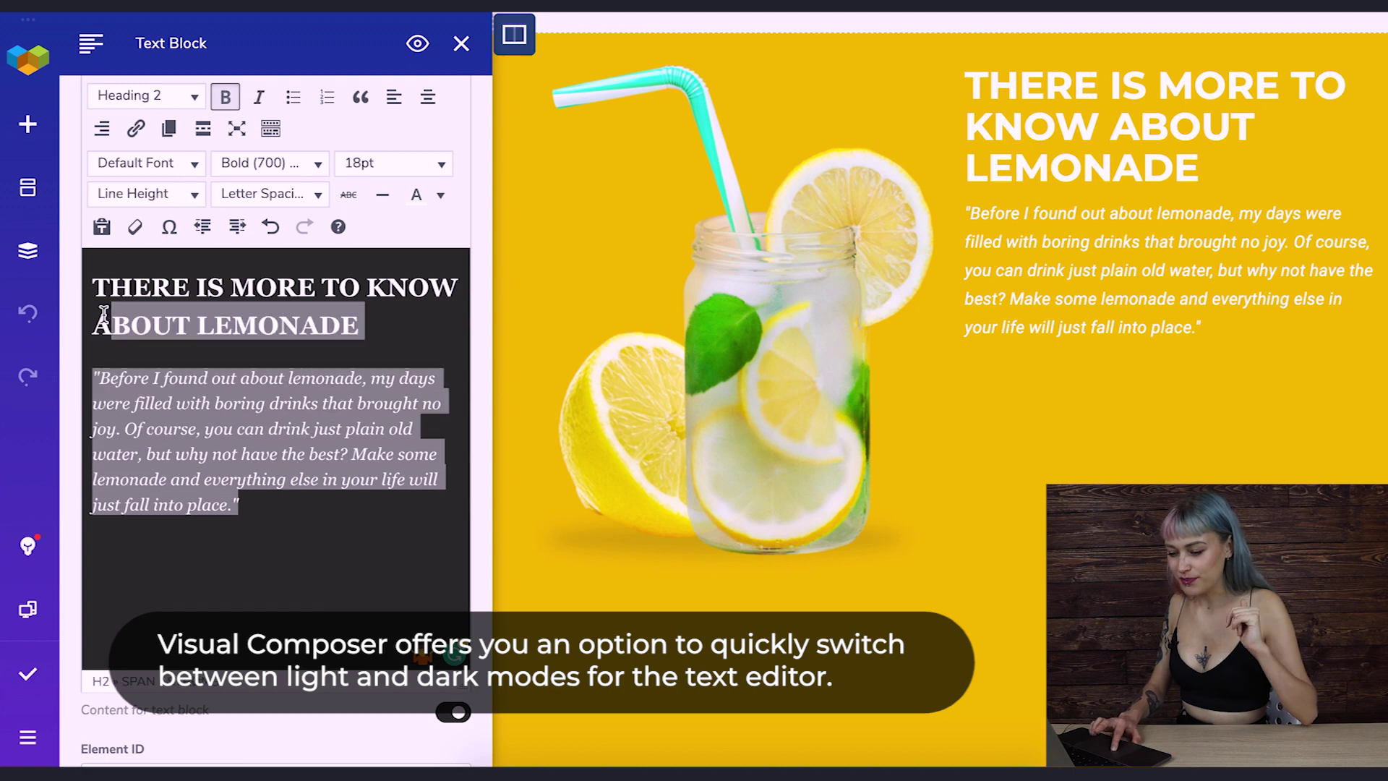
pyautogui.click(197, 162)
pyautogui.write('mon')
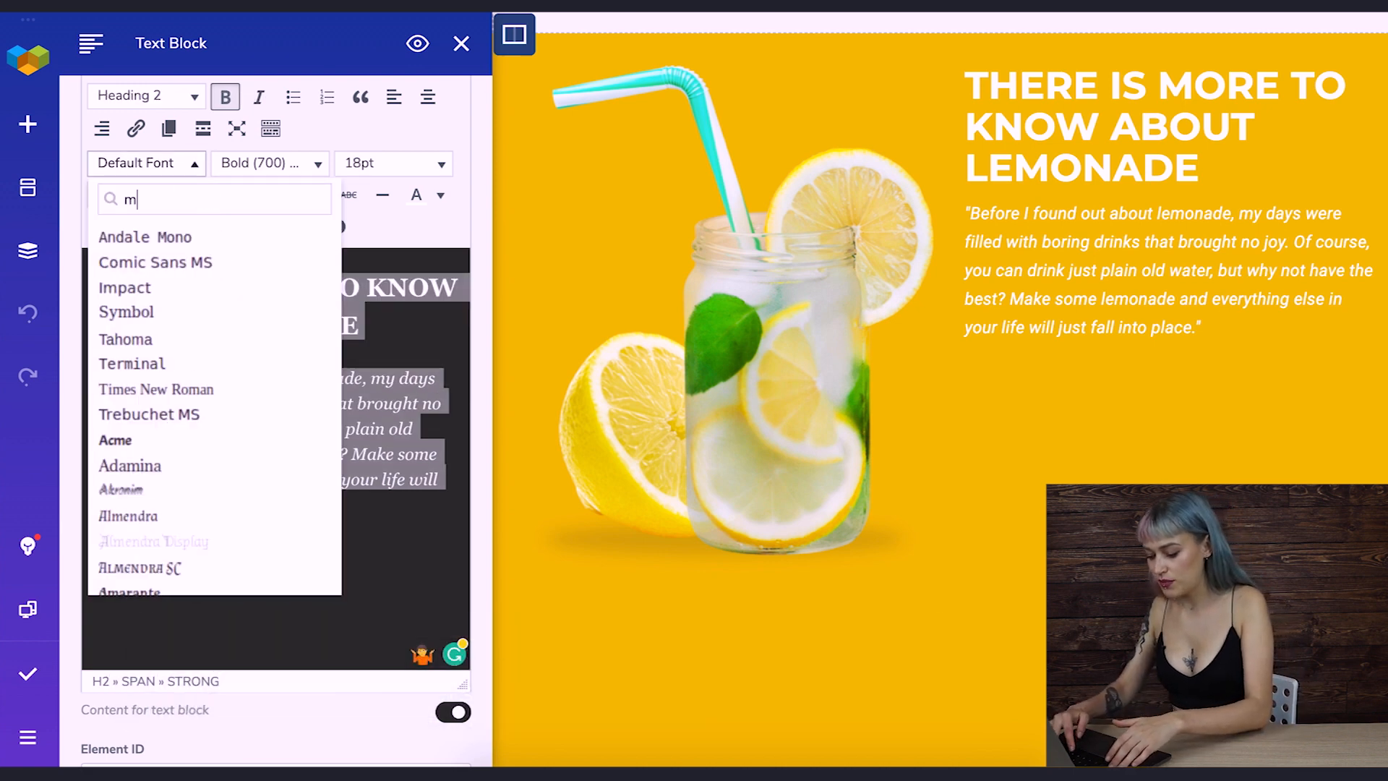
pyautogui.write('t')
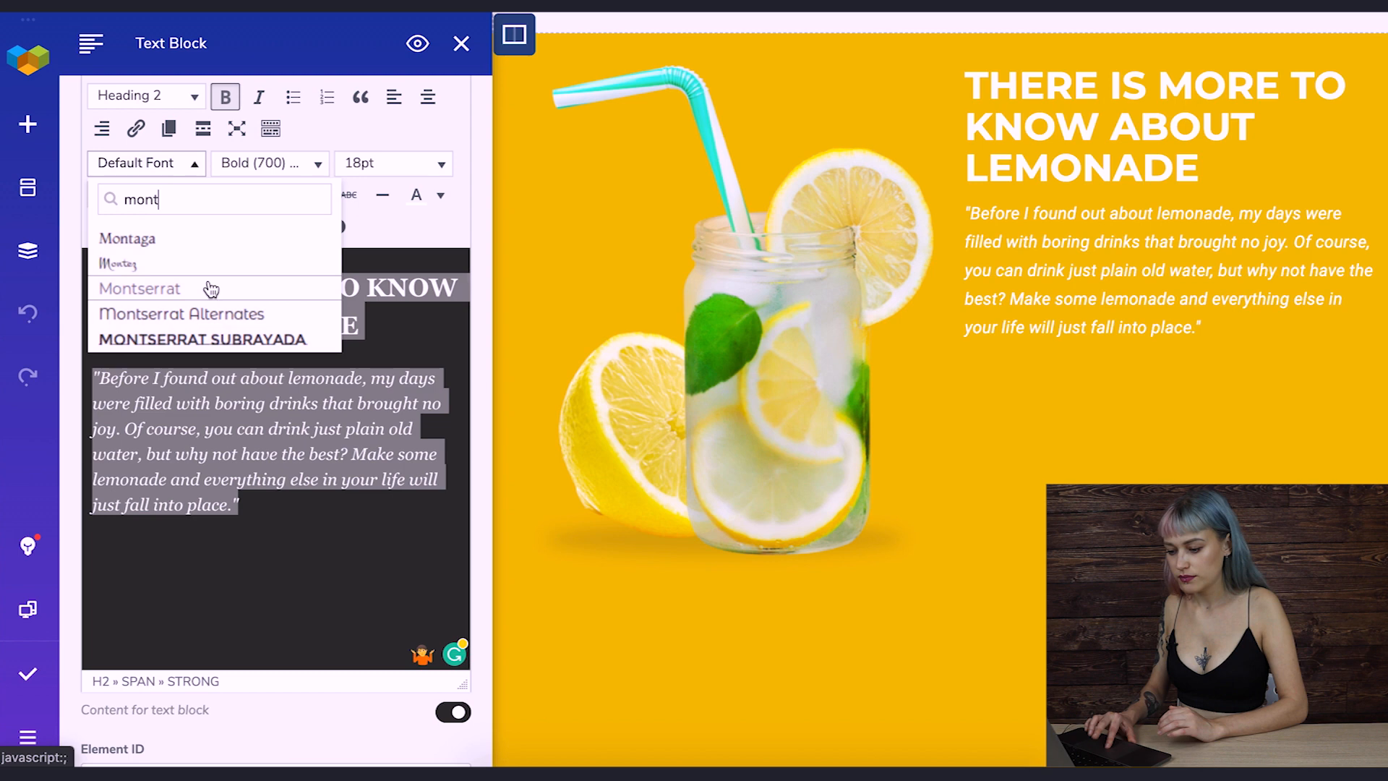
pyautogui.click(208, 284)
pyautogui.click(251, 466)
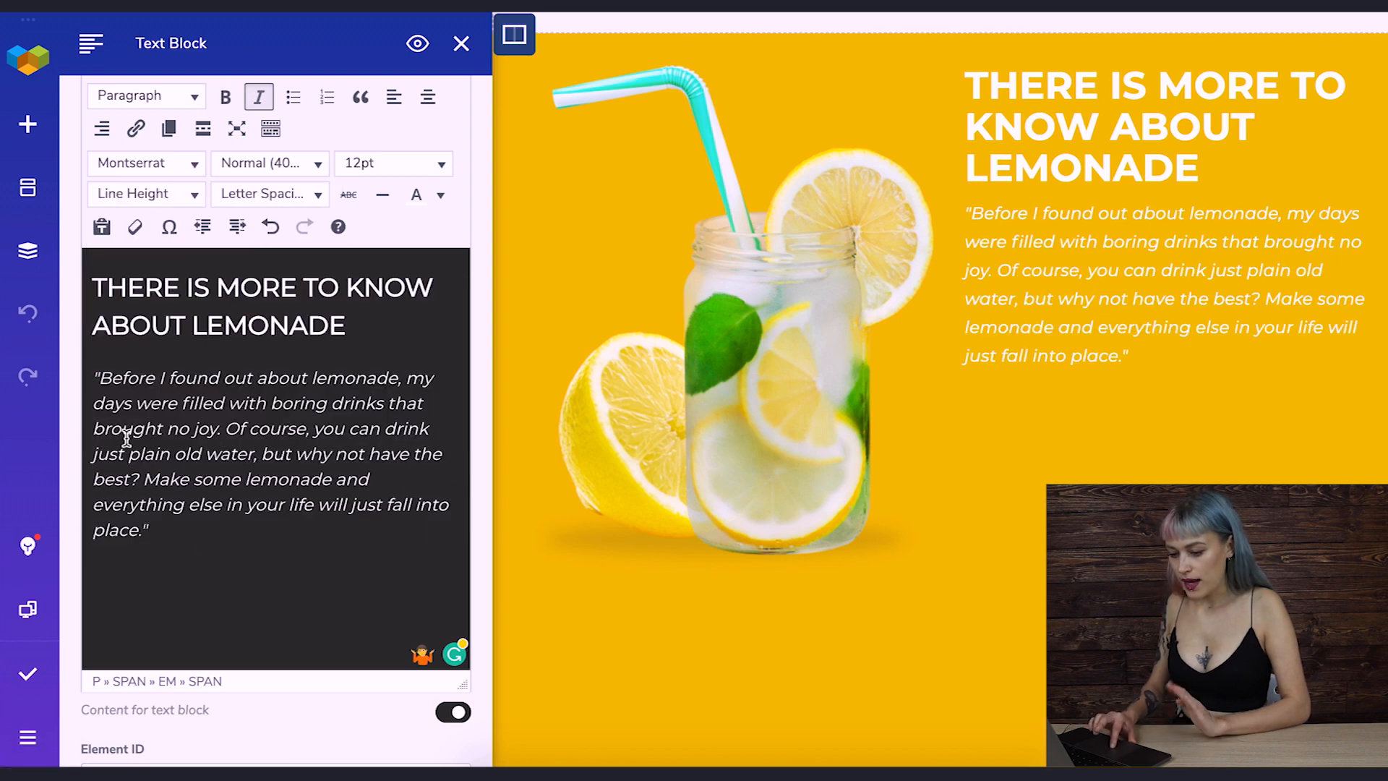
# - Colour the quote paragraph a custom pale yellow (ffe863)
pyautogui.moveTo(163, 533); pyautogui.dragTo(97, 379)
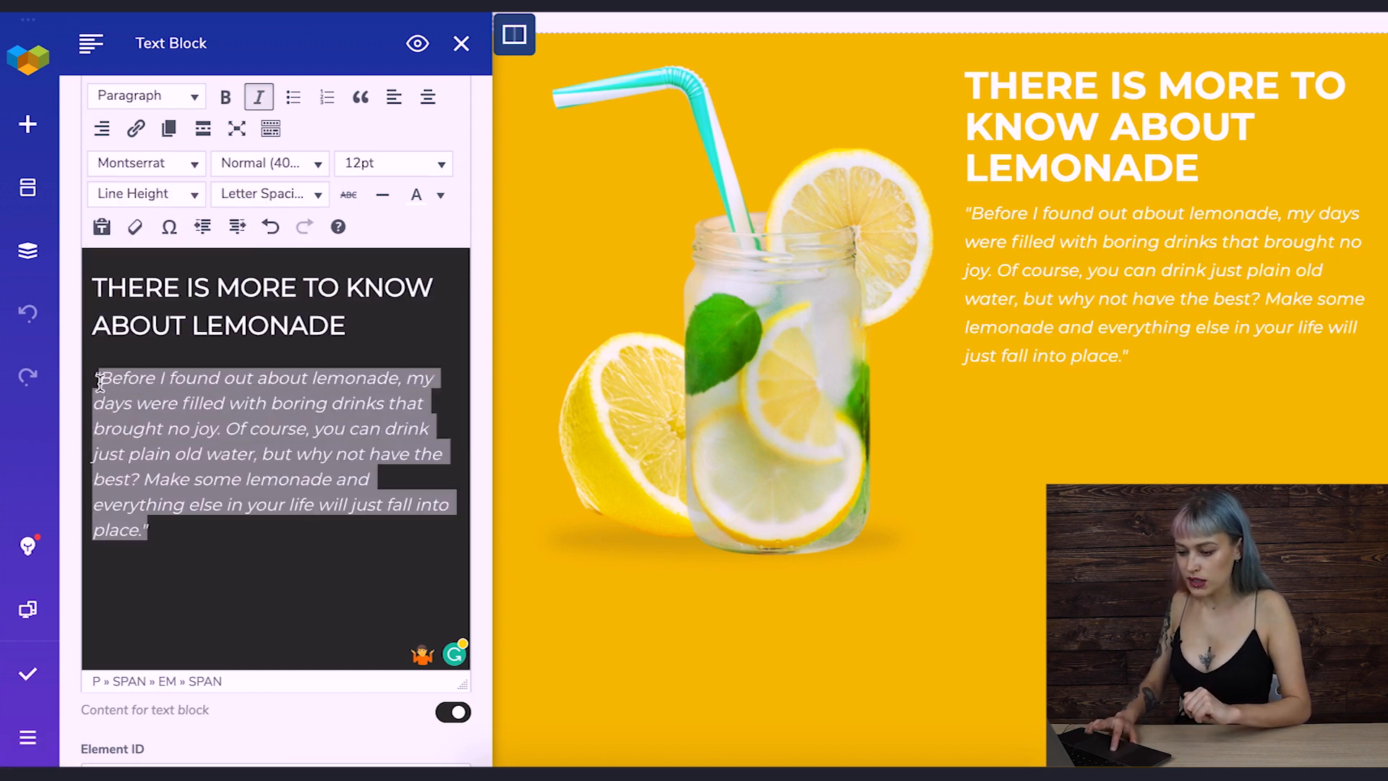
pyautogui.click(441, 196)
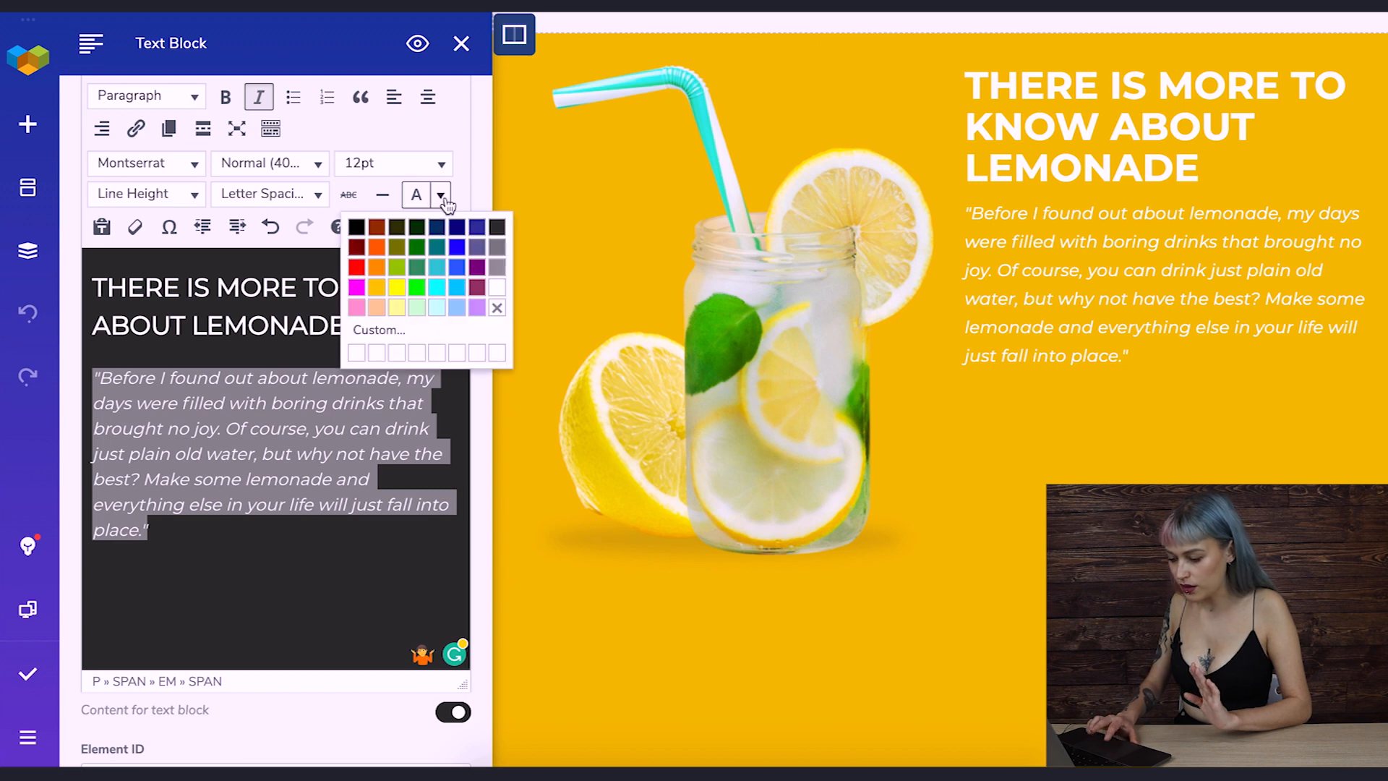
pyautogui.click(430, 330)
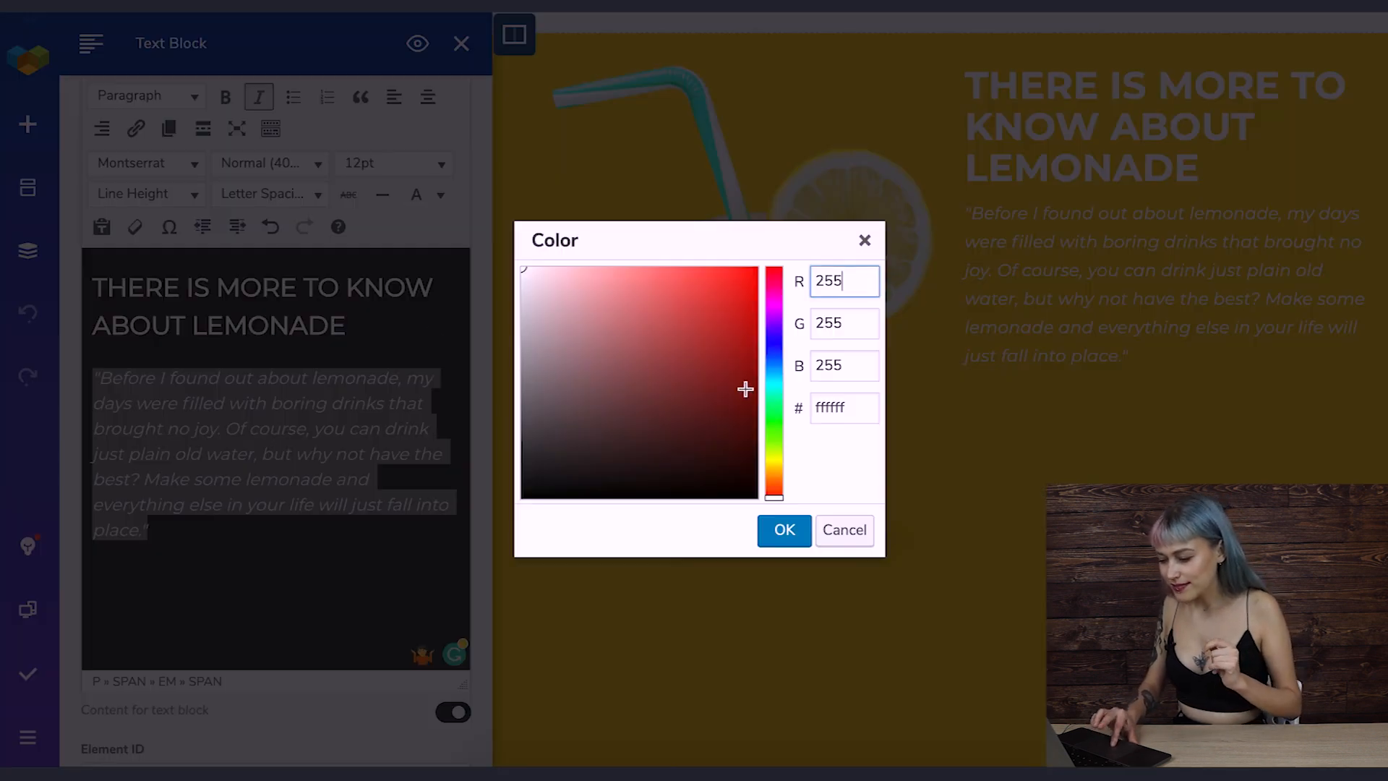
pyautogui.click(776, 462)
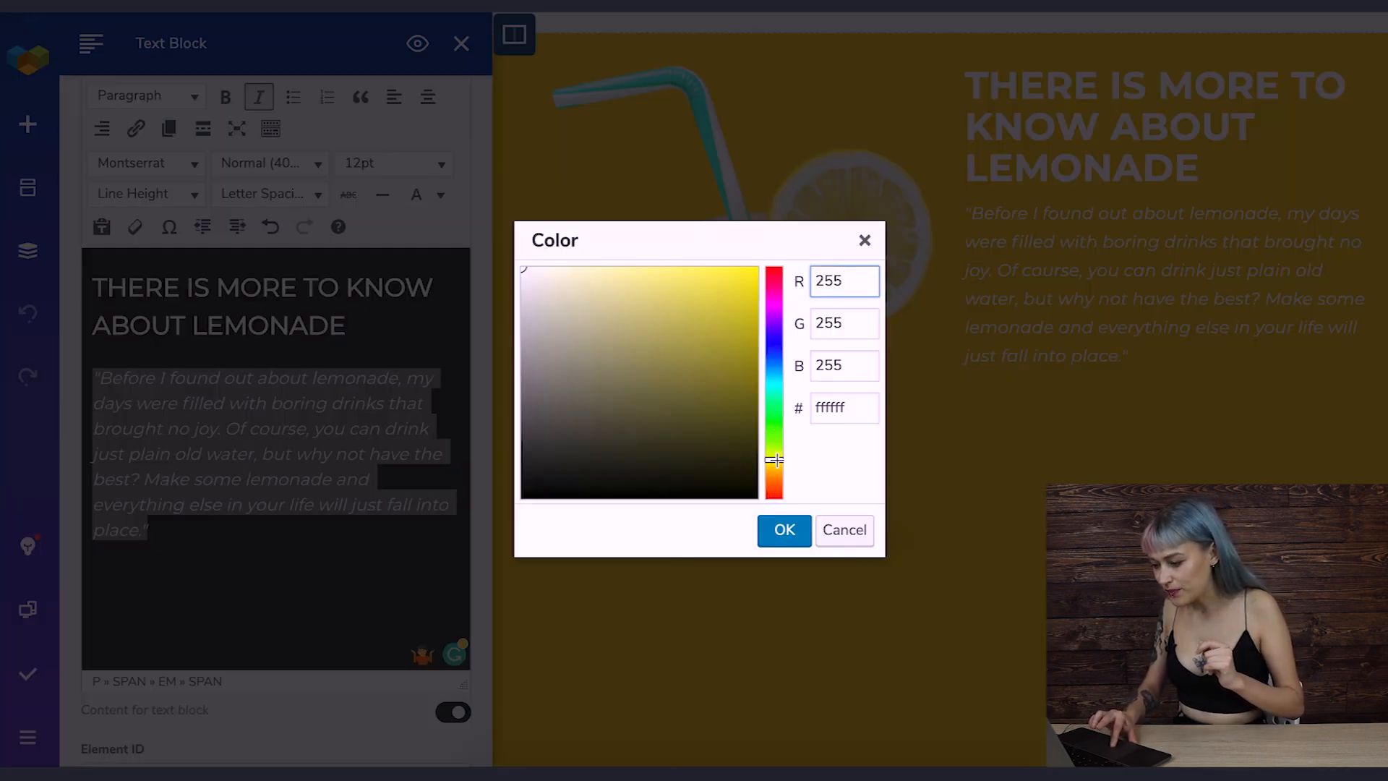
pyautogui.moveTo(774, 463); pyautogui.dragTo(775, 467)
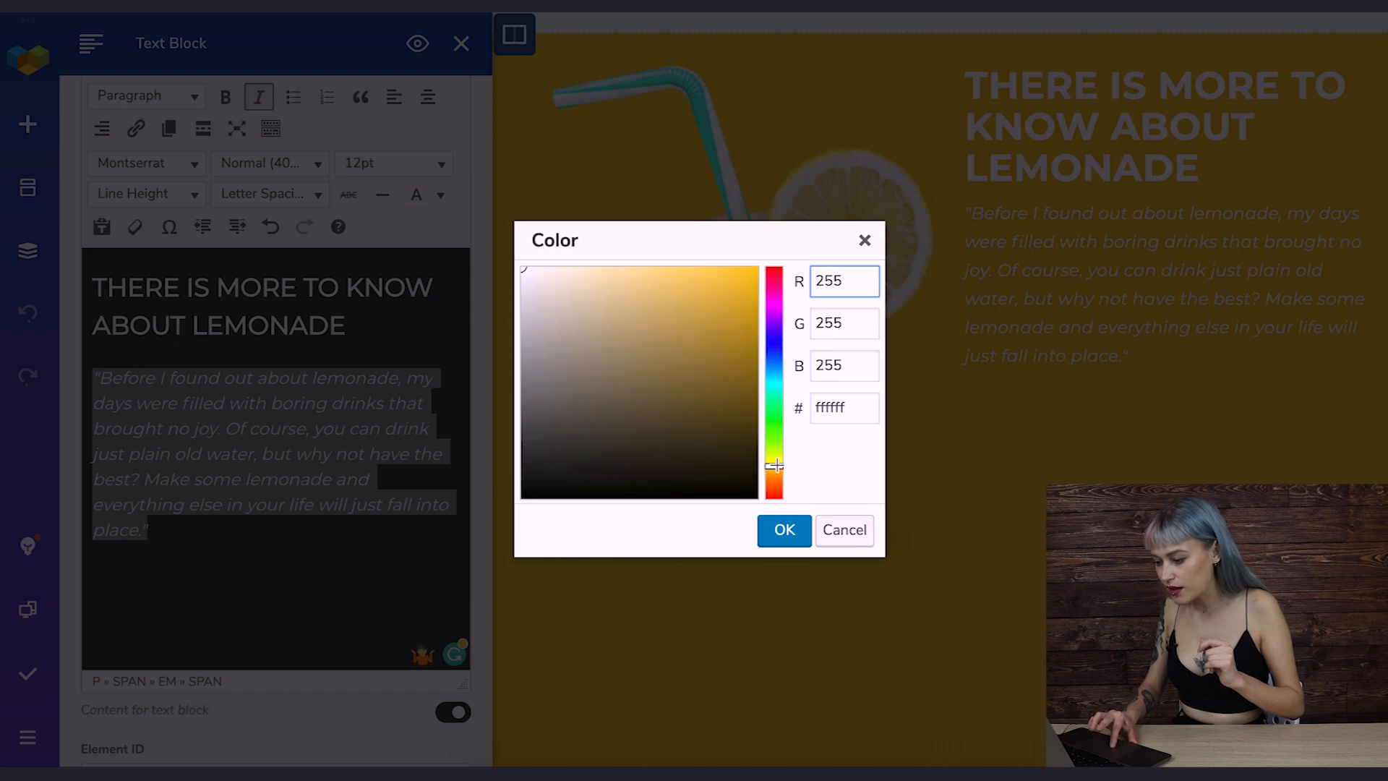
pyautogui.click(665, 273)
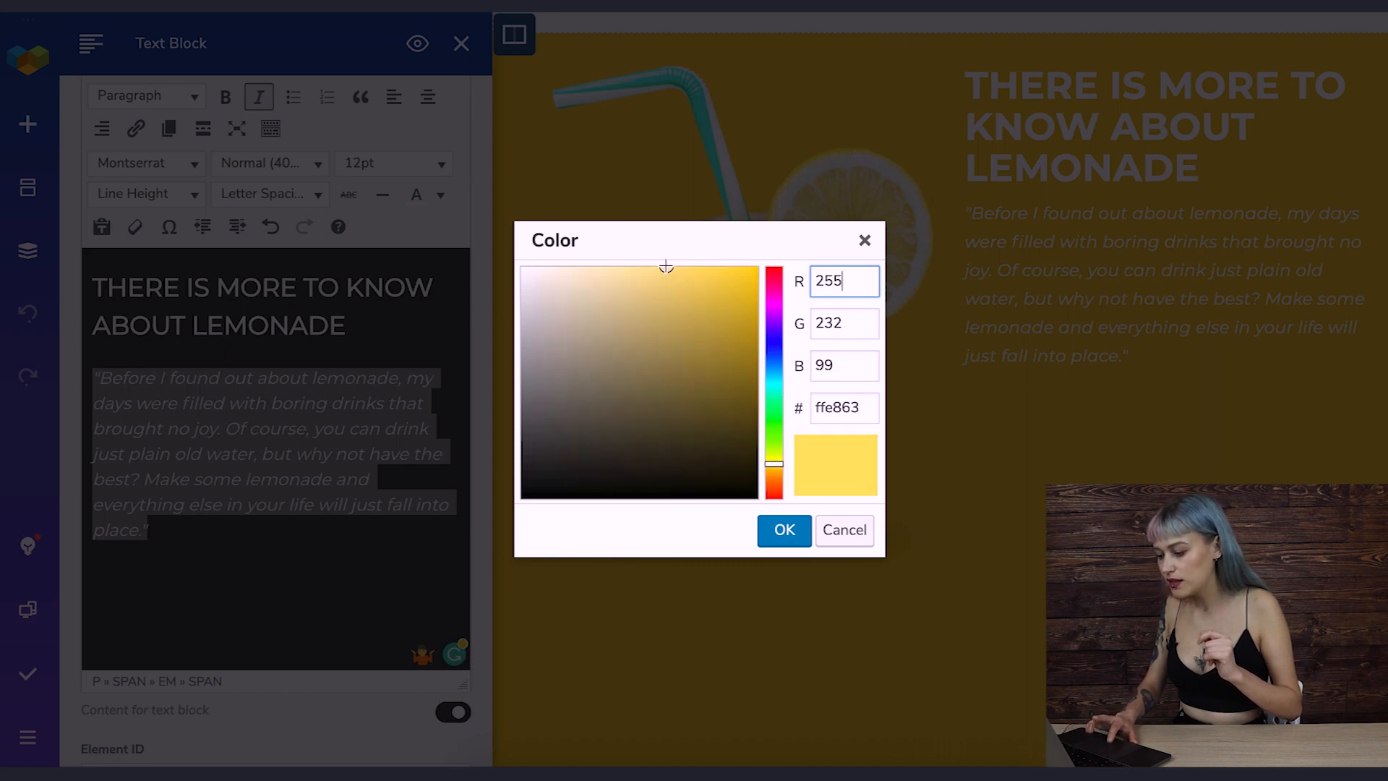
pyautogui.click(784, 529)
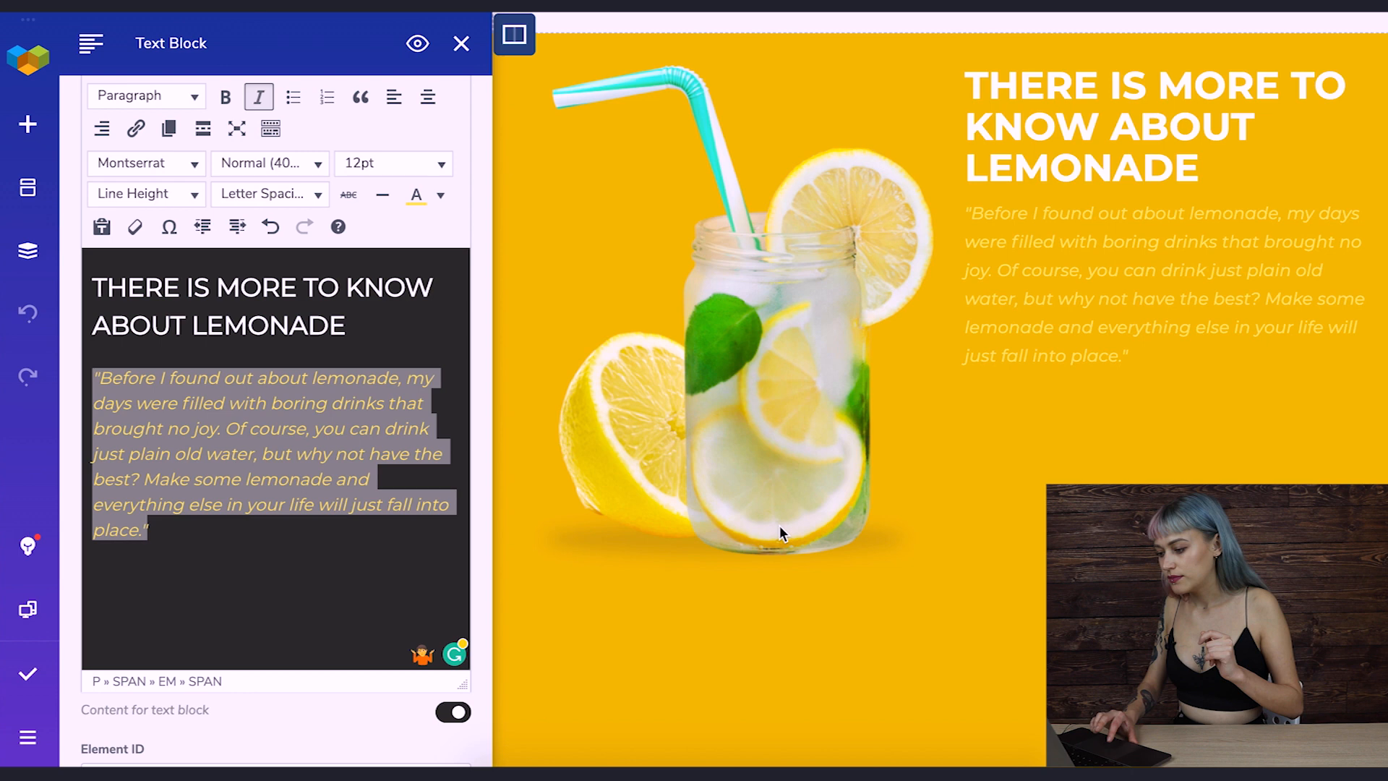
pyautogui.click(345, 453)
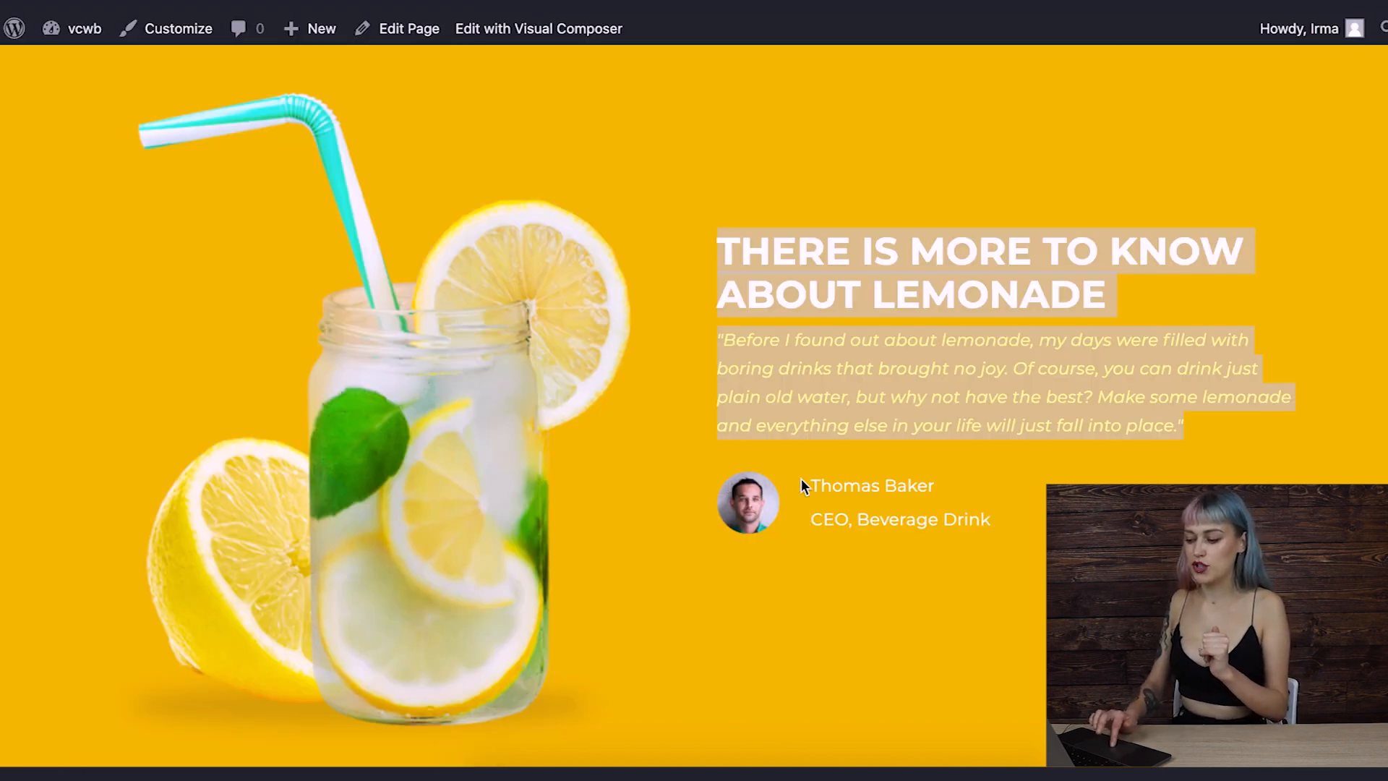
pyautogui.click(984, 409)
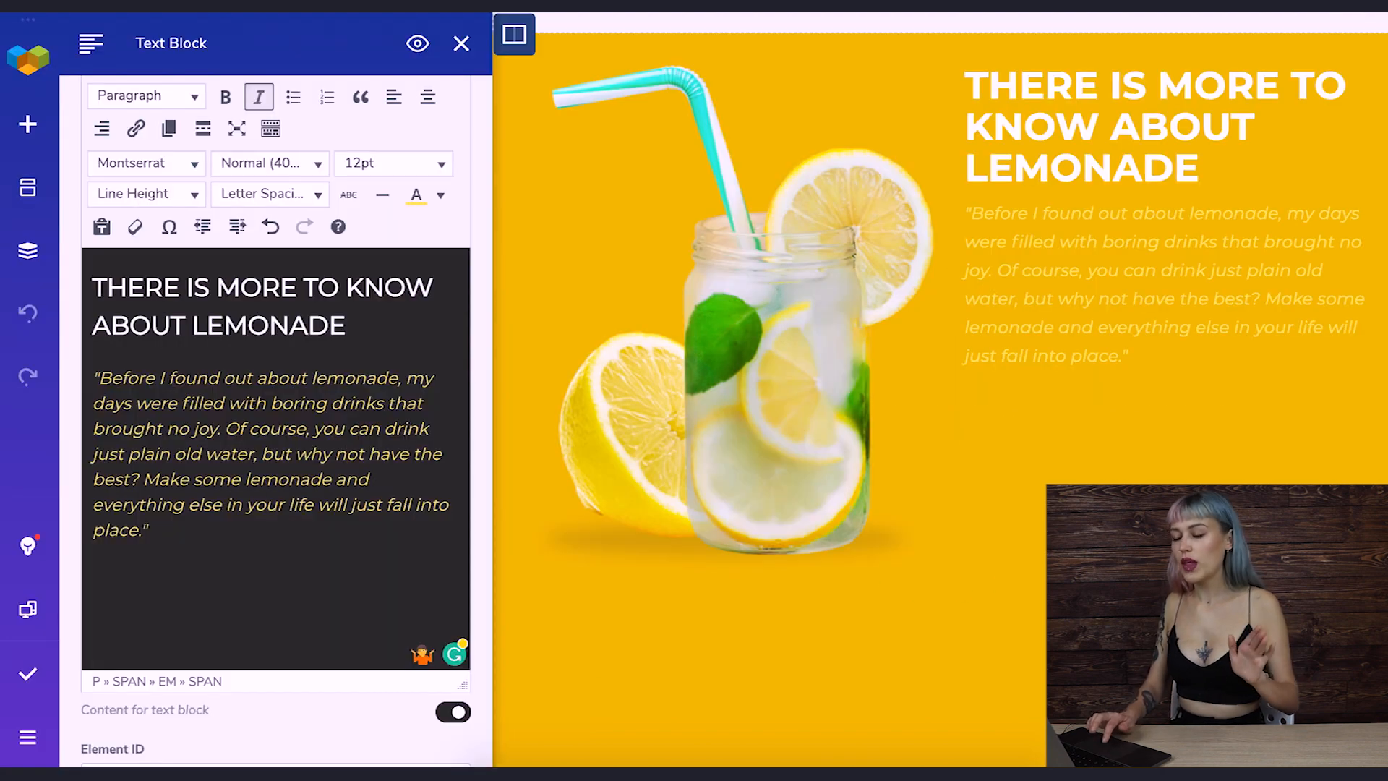
pyautogui.moveTo(1166, 217)
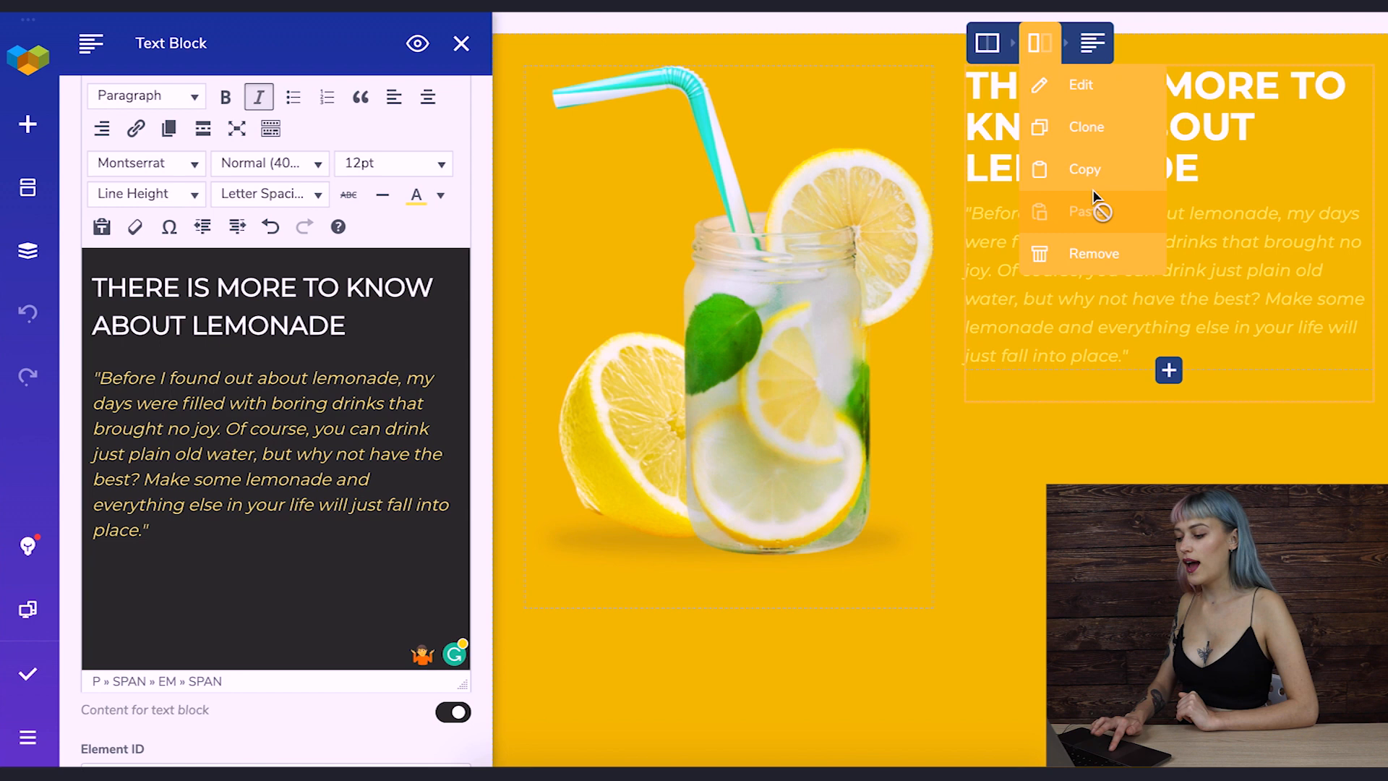
pyautogui.click(1170, 373)
pyautogui.moveTo(132, 152)
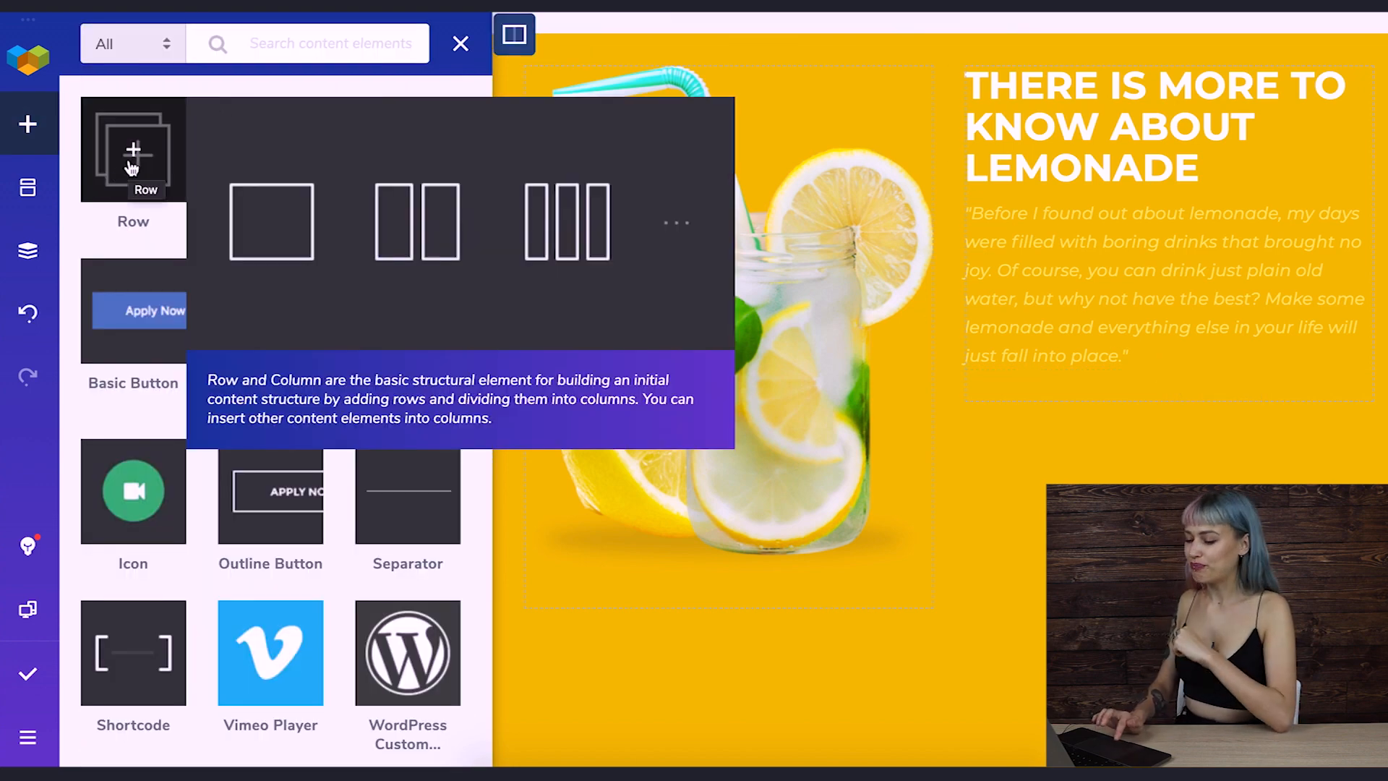
# - Add a two-column row beneath the quote and bring up elements for its first column
pyautogui.click(130, 163)
pyautogui.moveTo(1160, 282)
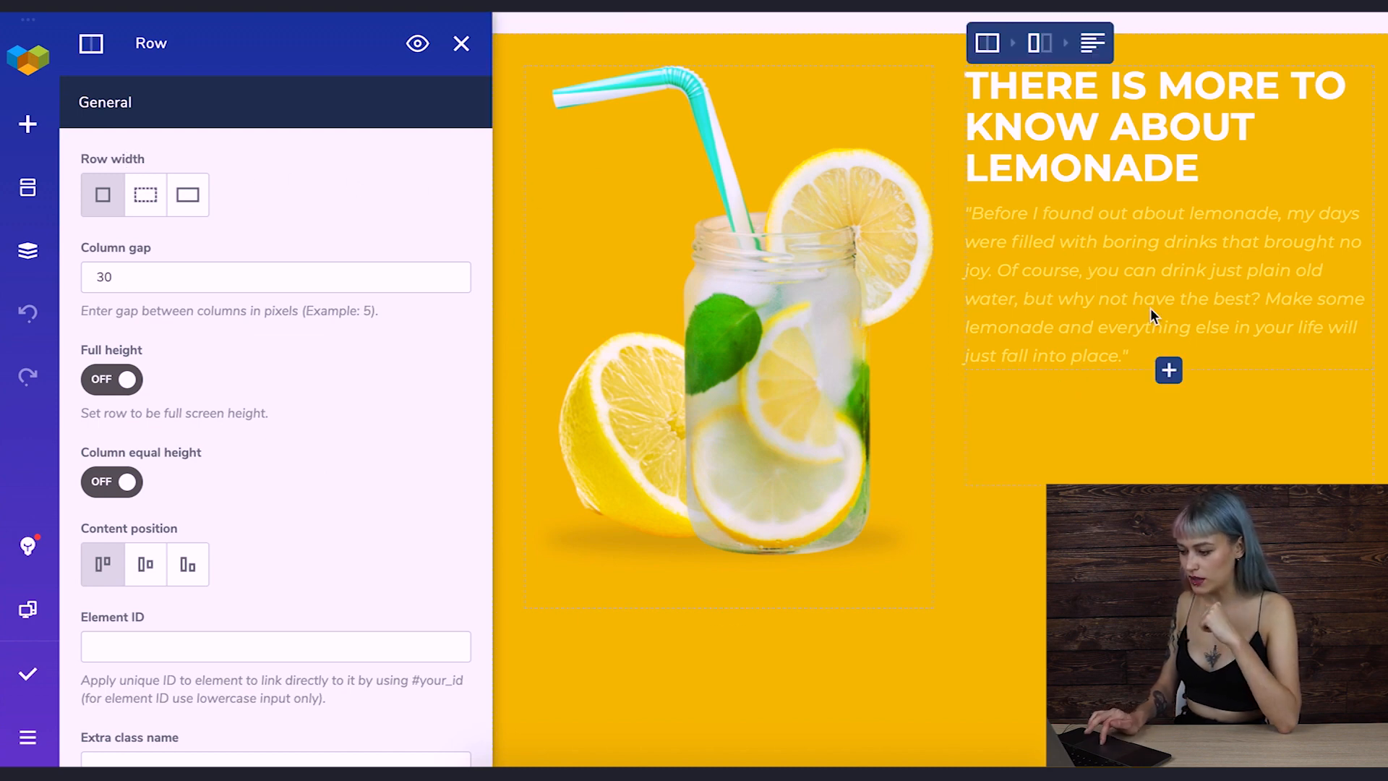
pyautogui.moveTo(1040, 380)
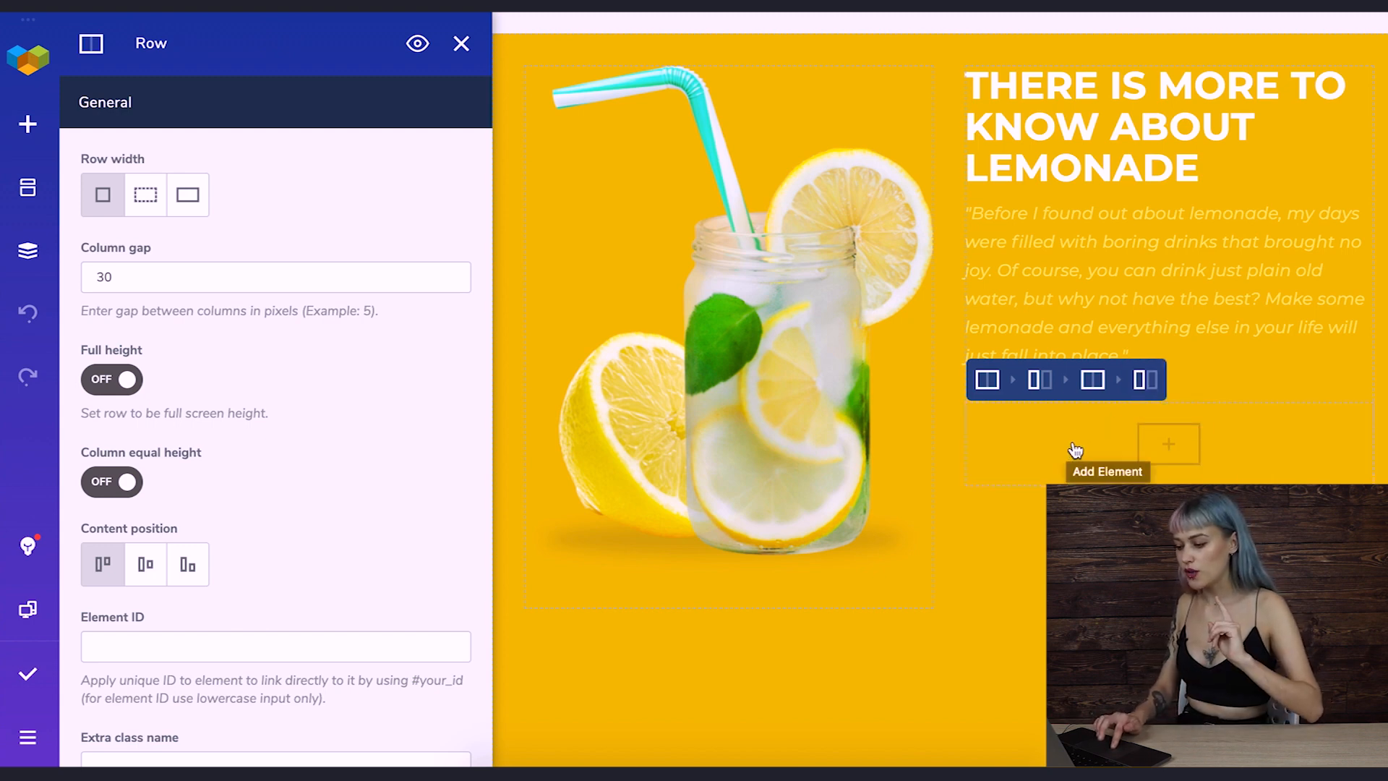
pyautogui.scroll(-5, 301, 394)
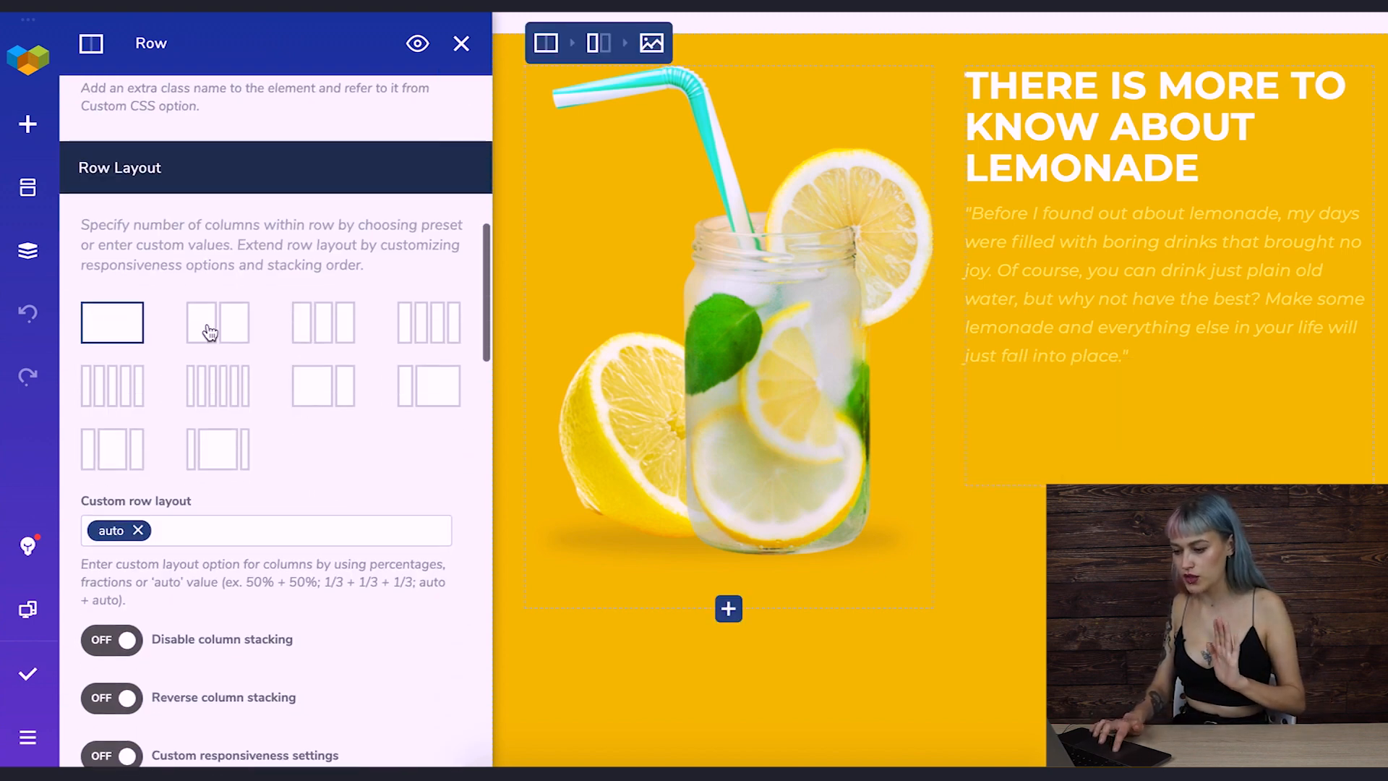
pyautogui.click(209, 331)
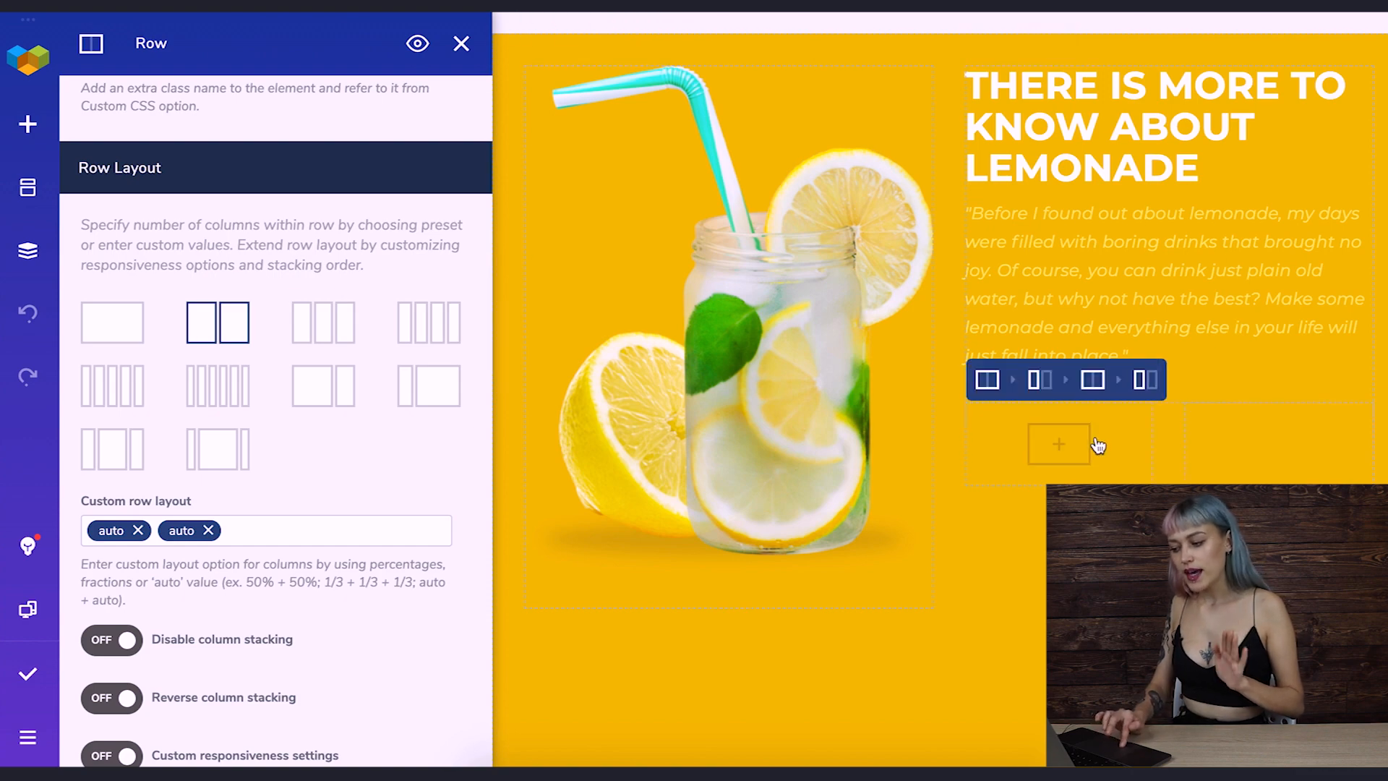
pyautogui.click(1095, 444)
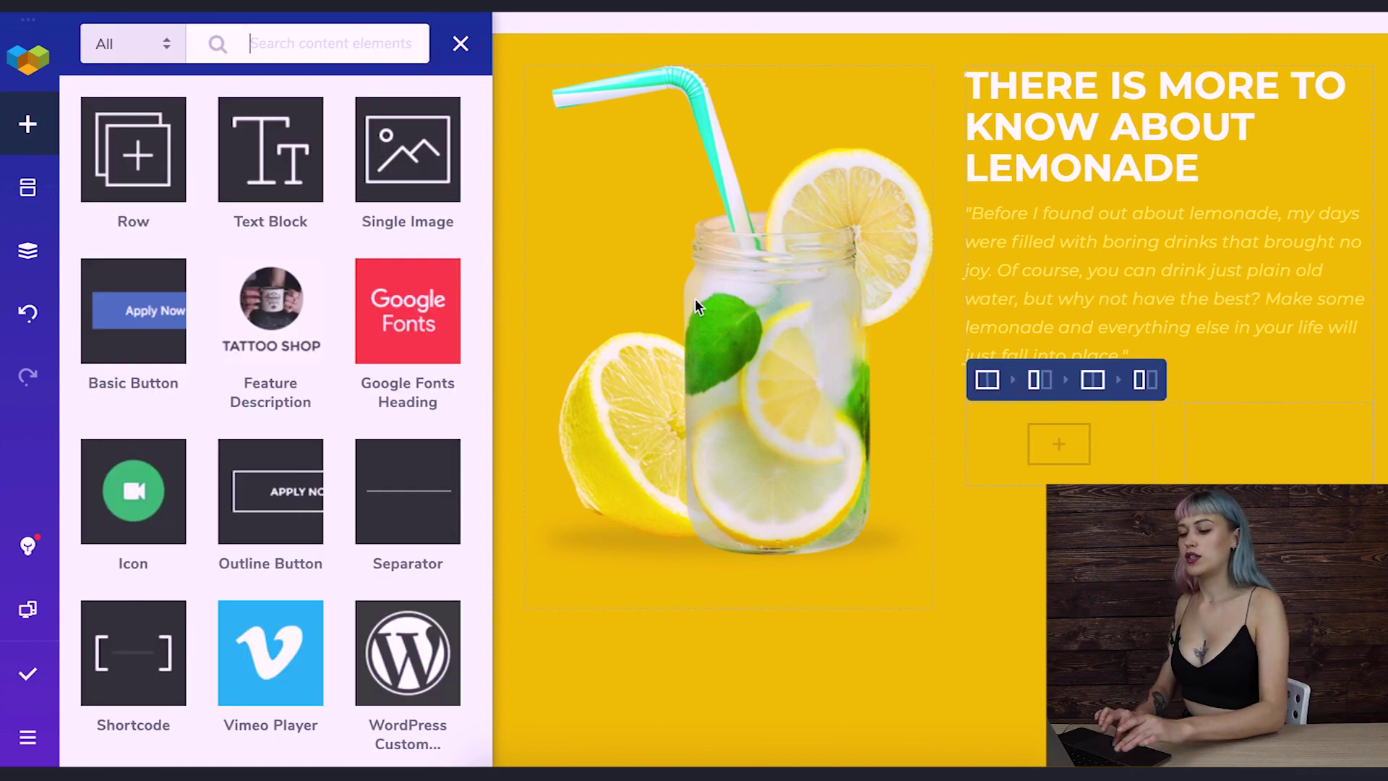
# - Insert a Single Image with the round headshot portrait into the first column beneath the quote
pyautogui.click(460, 185)
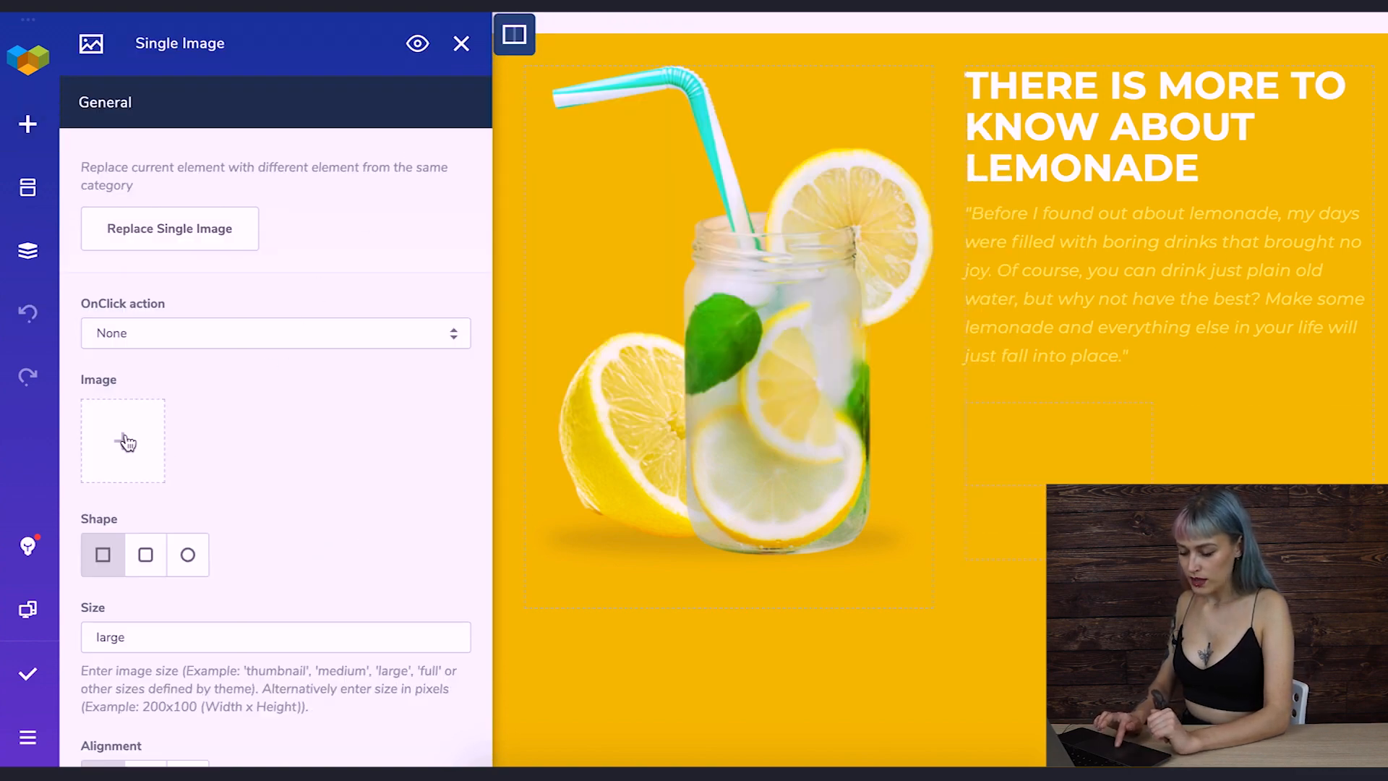
pyautogui.click(128, 442)
pyautogui.click(132, 461)
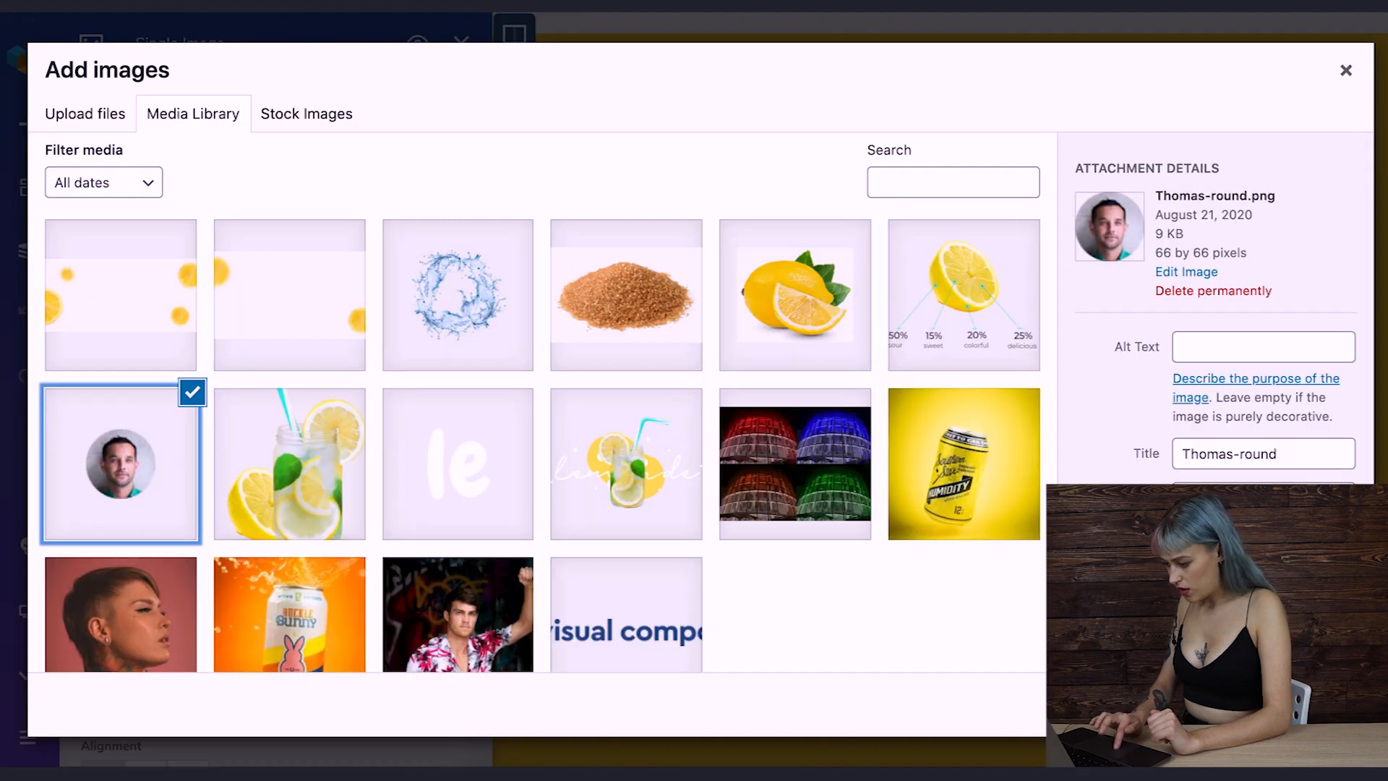
pyautogui.press('Return')
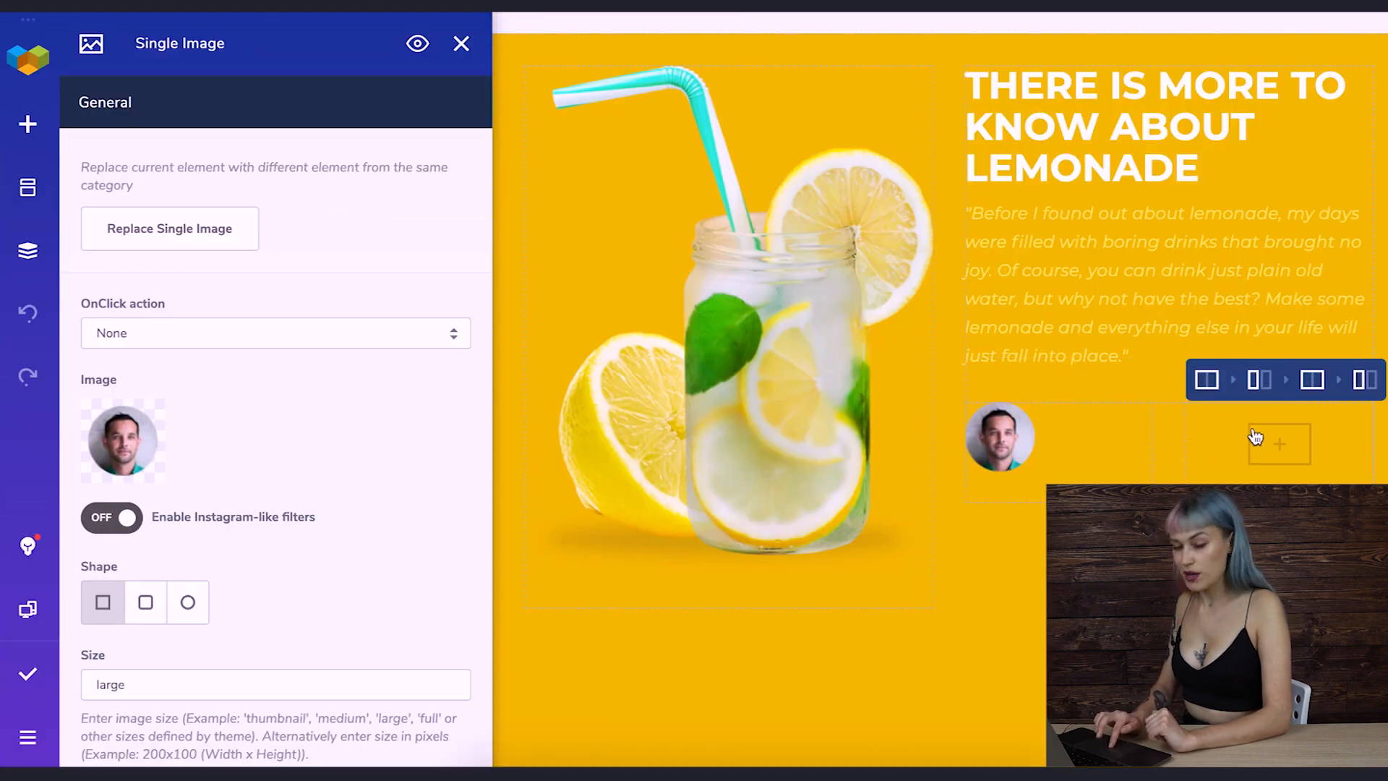
# - Add a Text Block in the second column and replace the sample text with the pasted name and title
pyautogui.click(1278, 442)
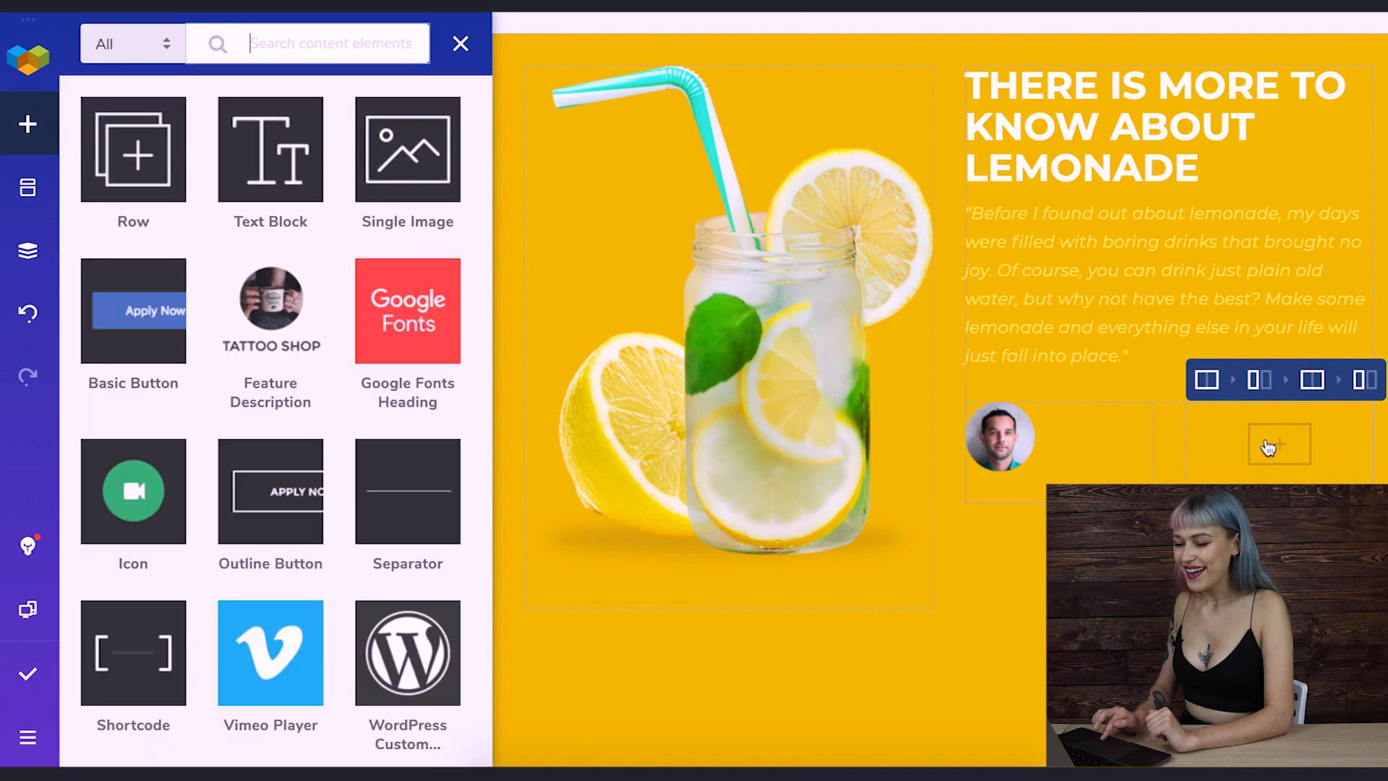
pyautogui.click(271, 153)
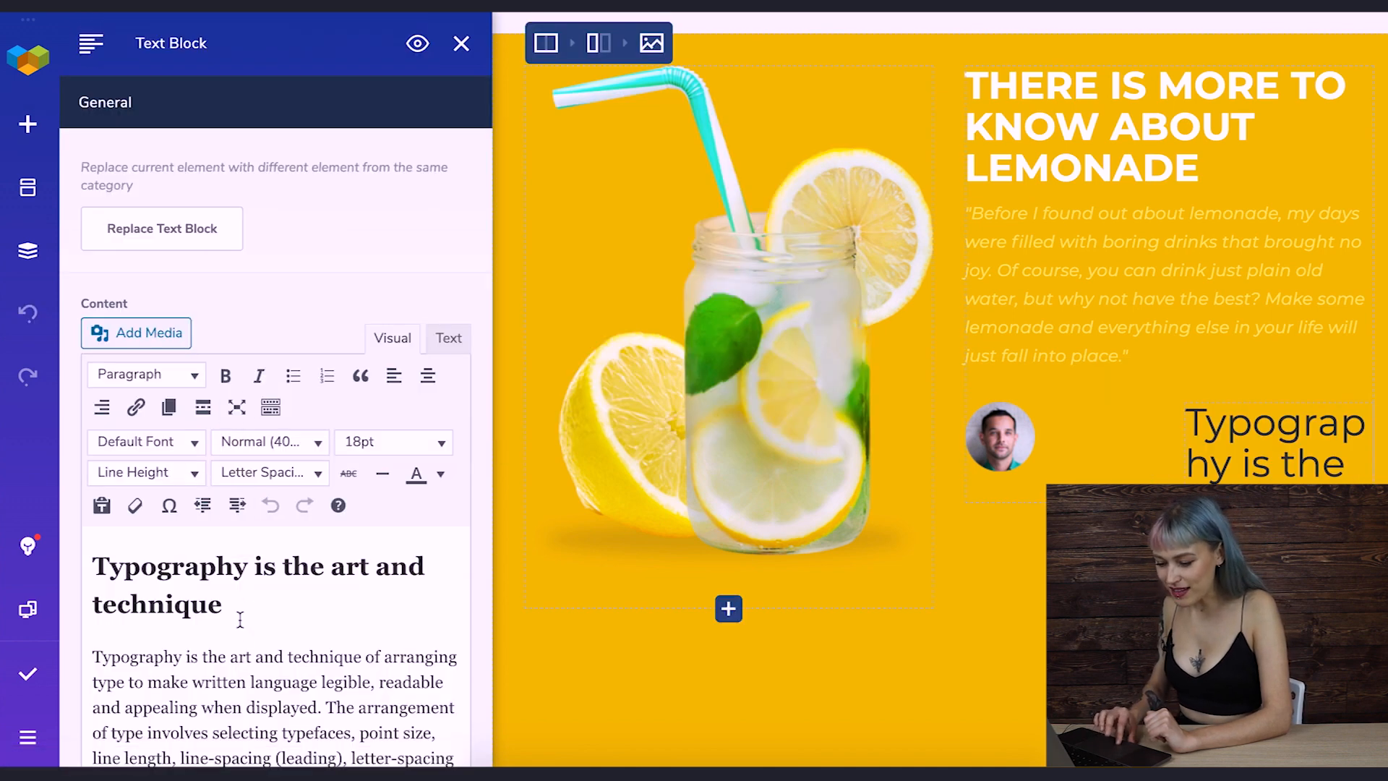
pyautogui.moveTo(260, 660); pyautogui.dragTo(89, 417)
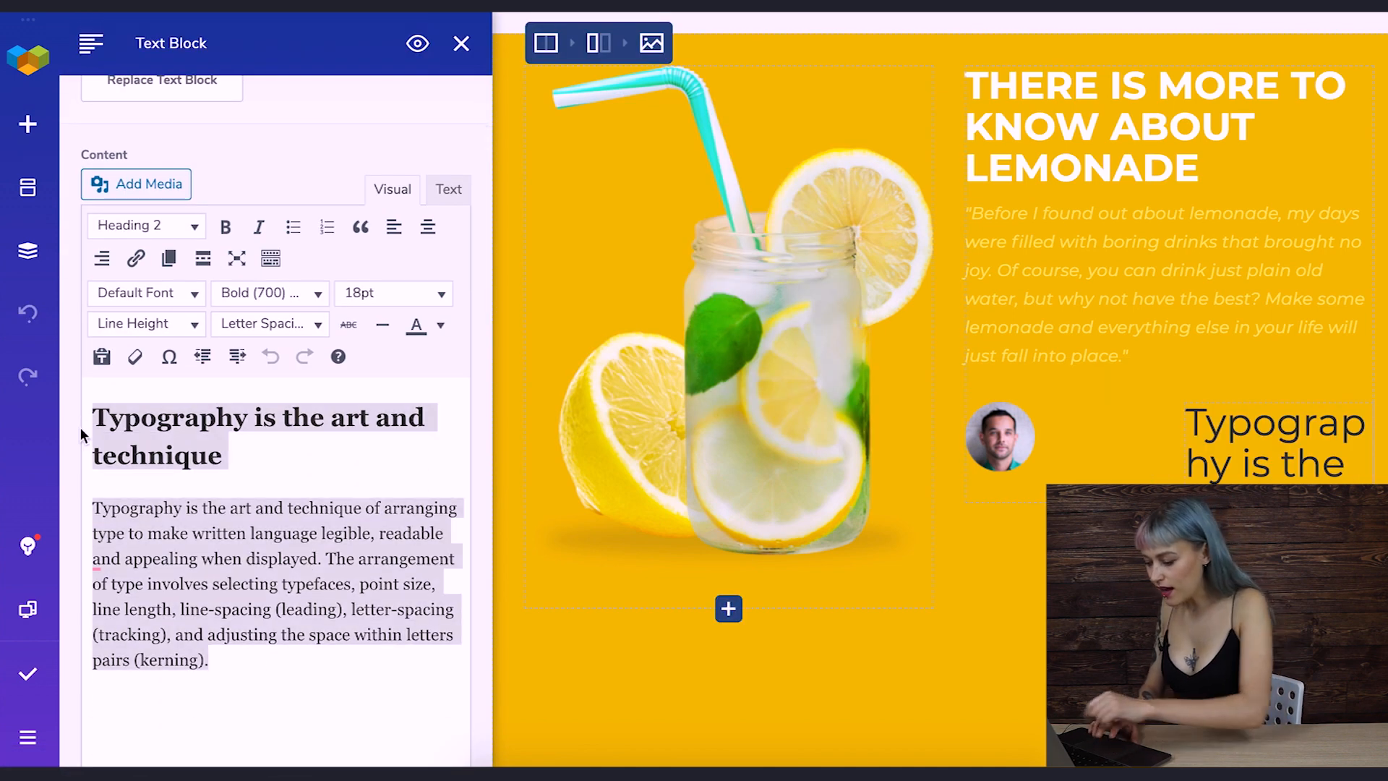
pyautogui.press('Delete')
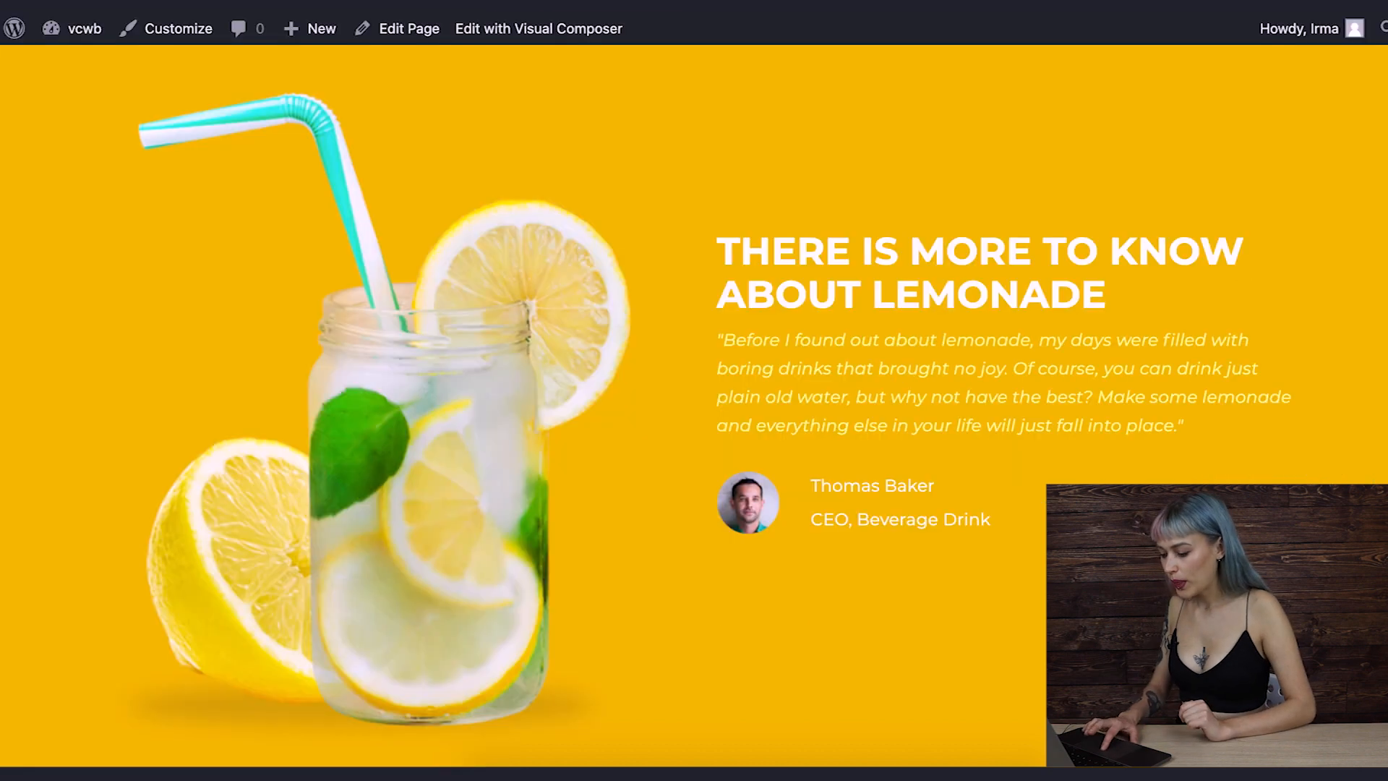
pyautogui.moveTo(991, 519); pyautogui.dragTo(813, 486)
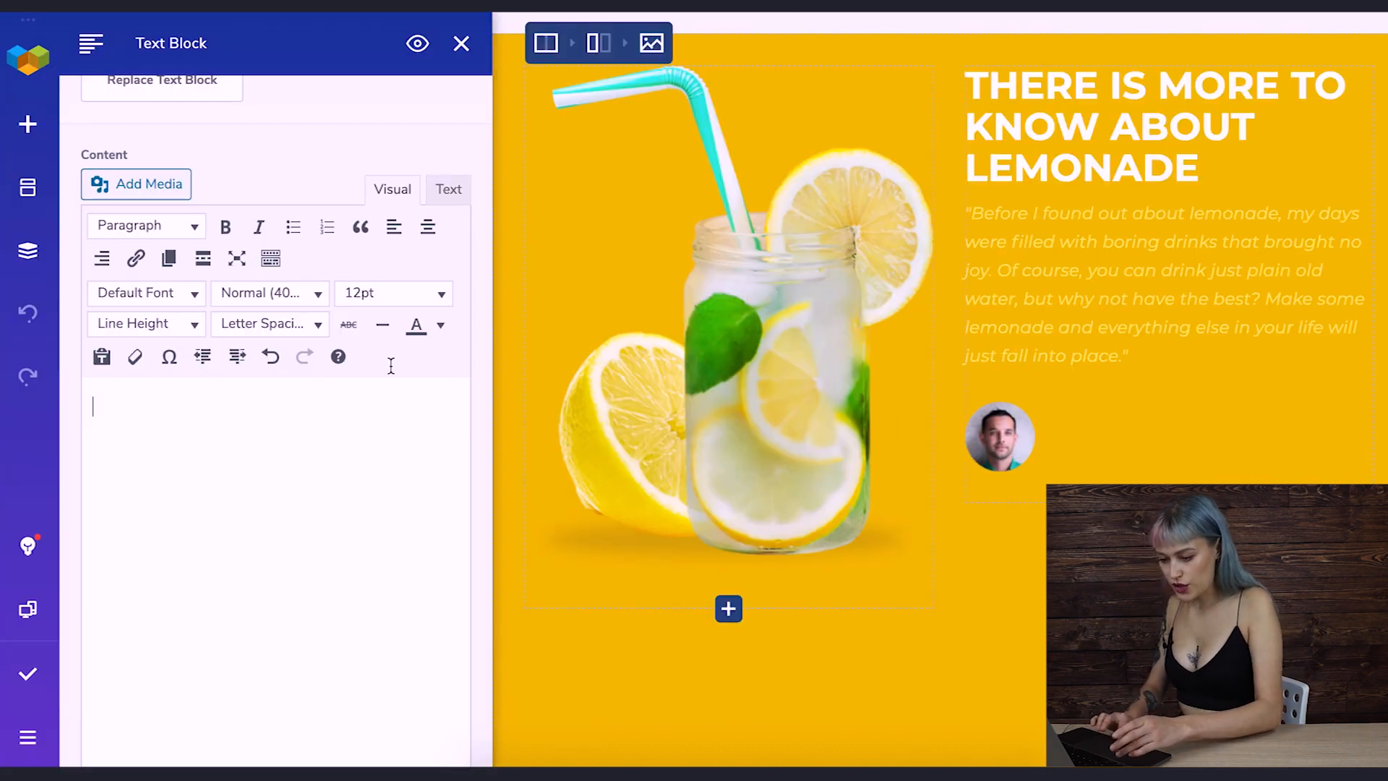
pyautogui.write('Thomas Baker CEO, Beverage Drink')
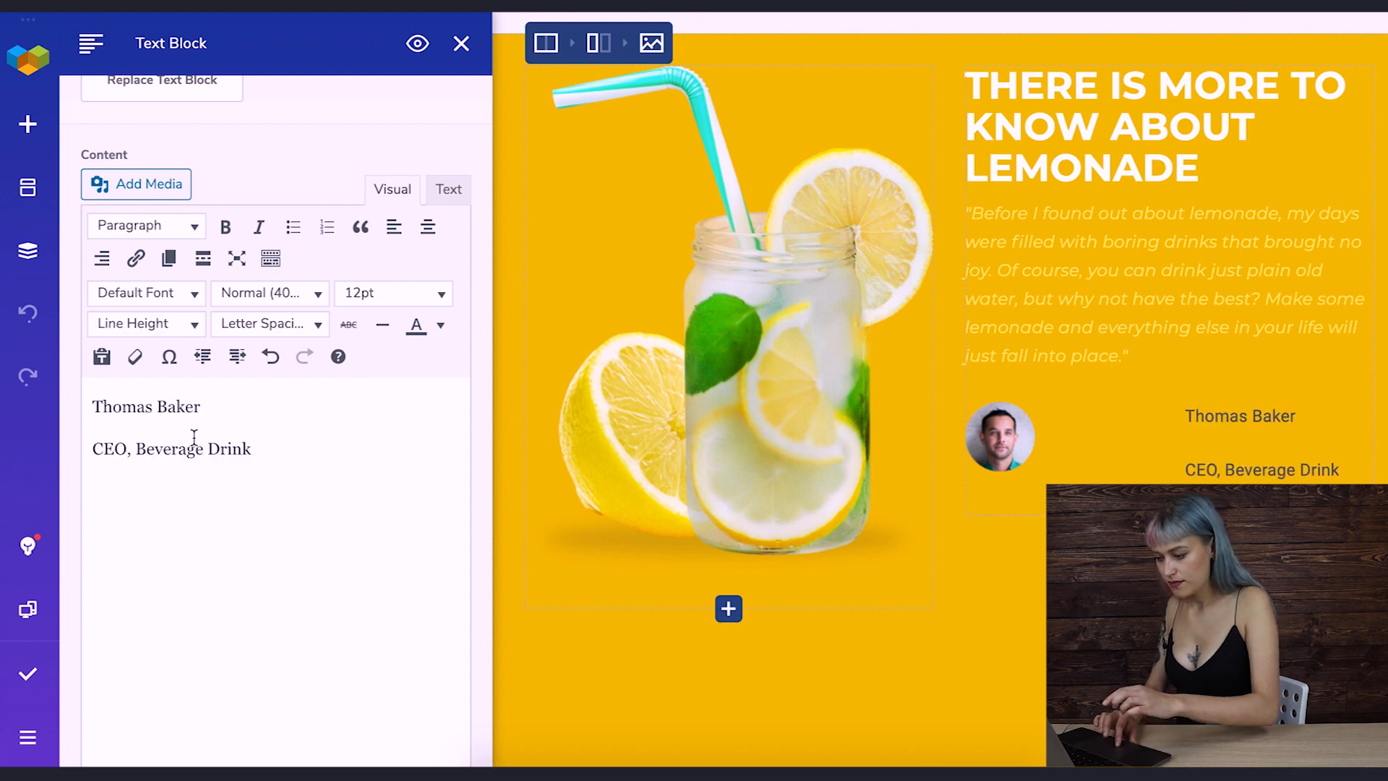
# - Colour both caption lines white and darken the editor background to see them
pyautogui.moveTo(252, 449); pyautogui.dragTo(92, 406)
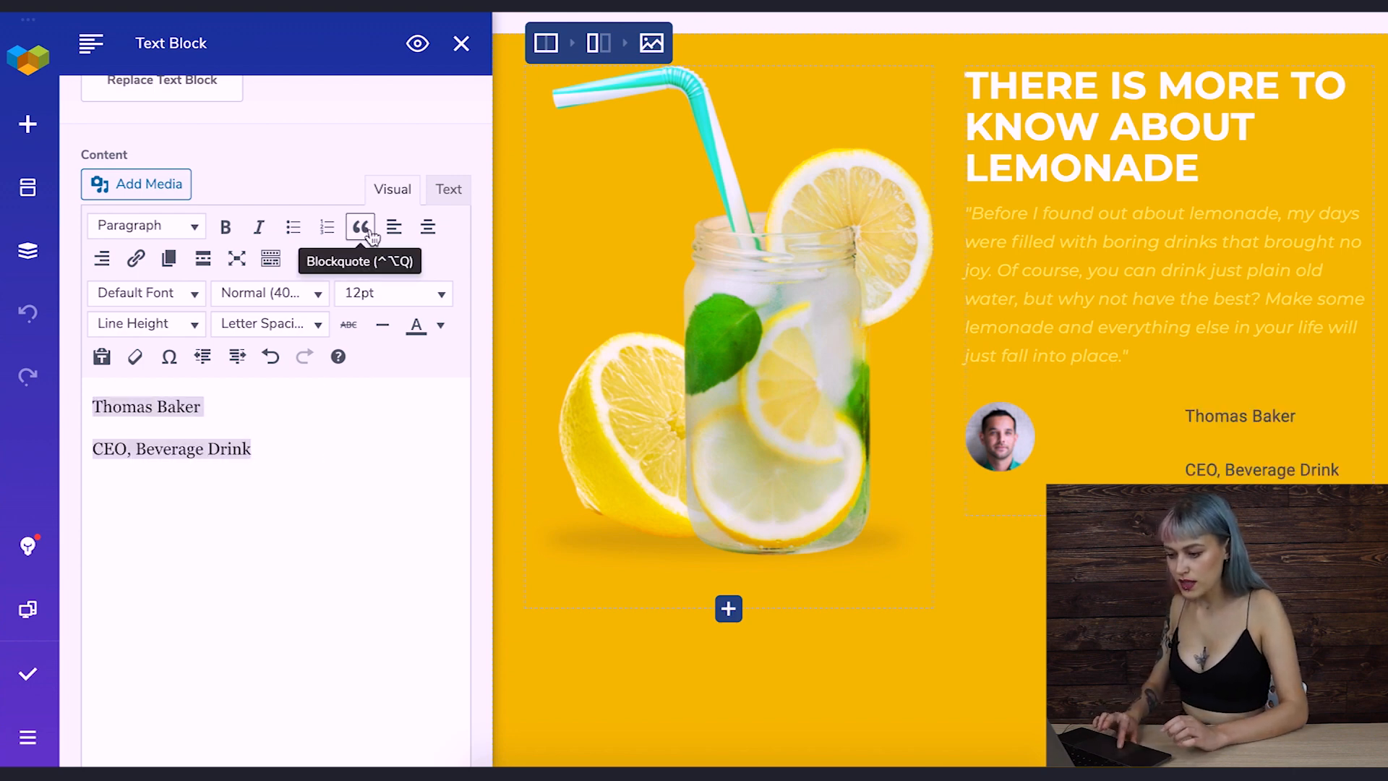
pyautogui.click(439, 325)
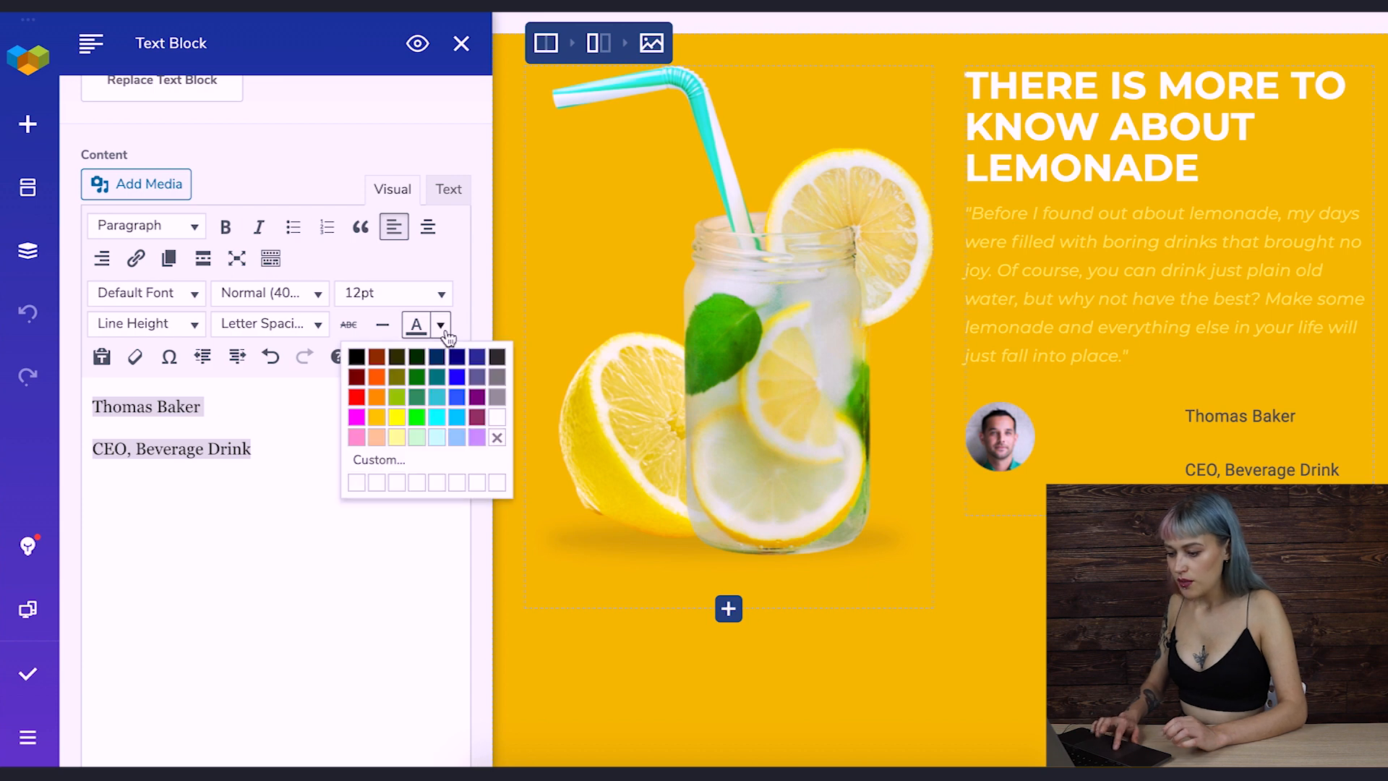
pyautogui.click(501, 417)
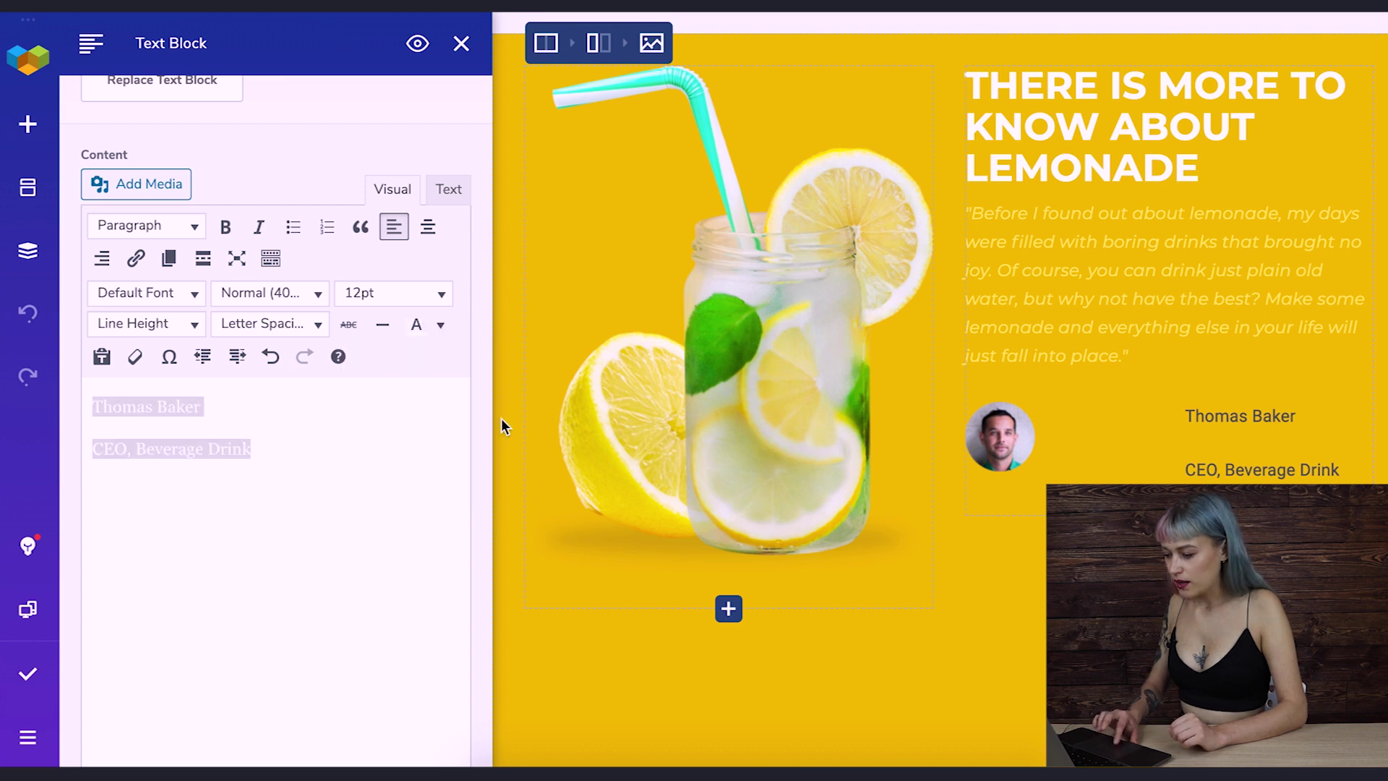
pyautogui.click(188, 432)
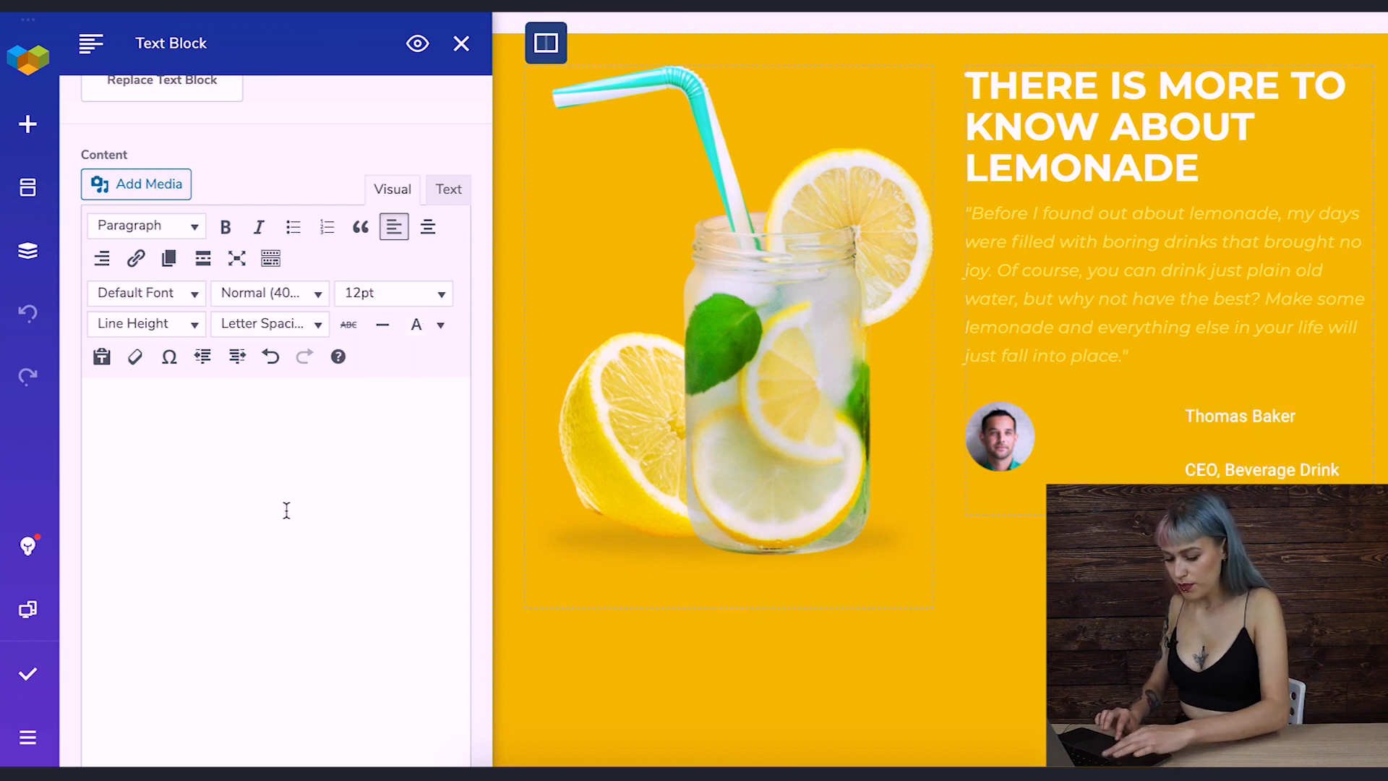
pyautogui.hotkey('ctrl', 'a')
pyautogui.scroll(-3, 391, 621)
pyautogui.click(454, 574)
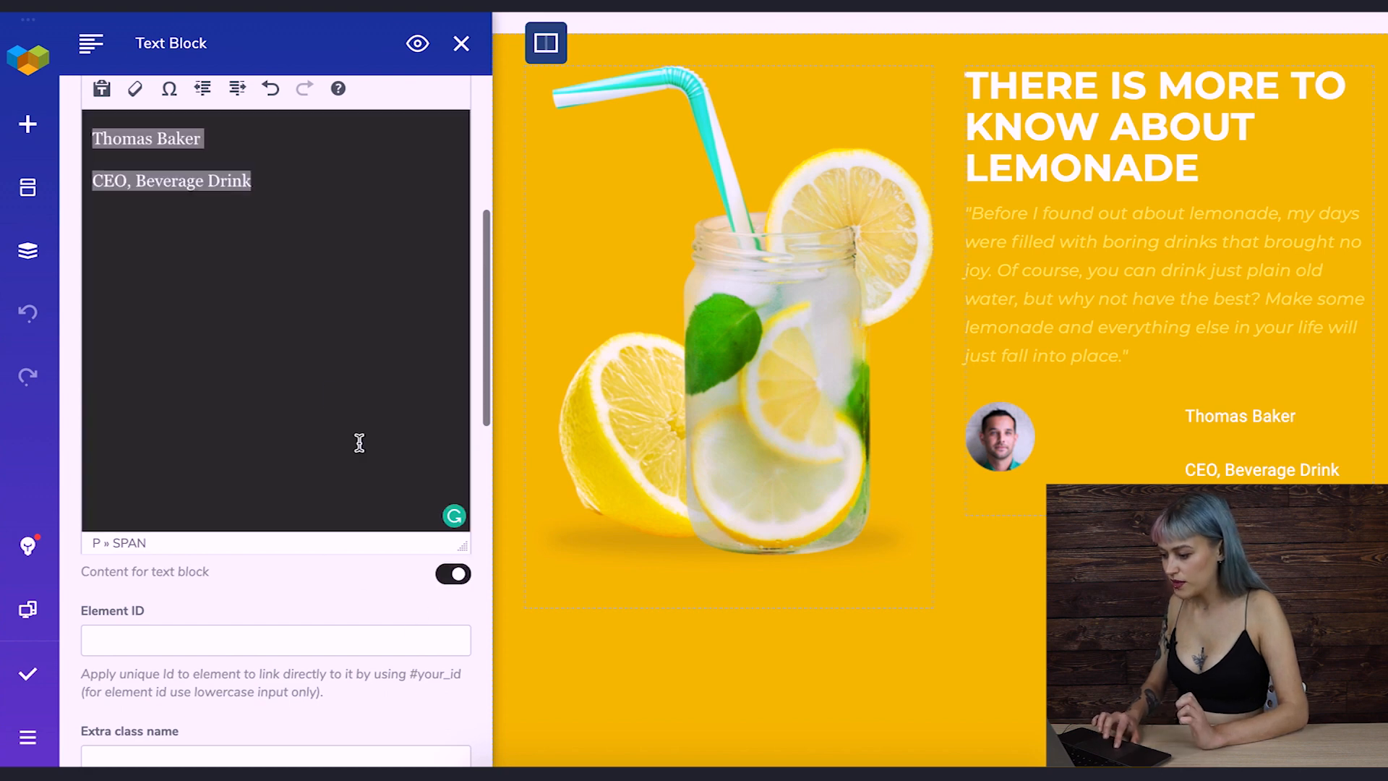
pyautogui.scroll(5, 320, 372)
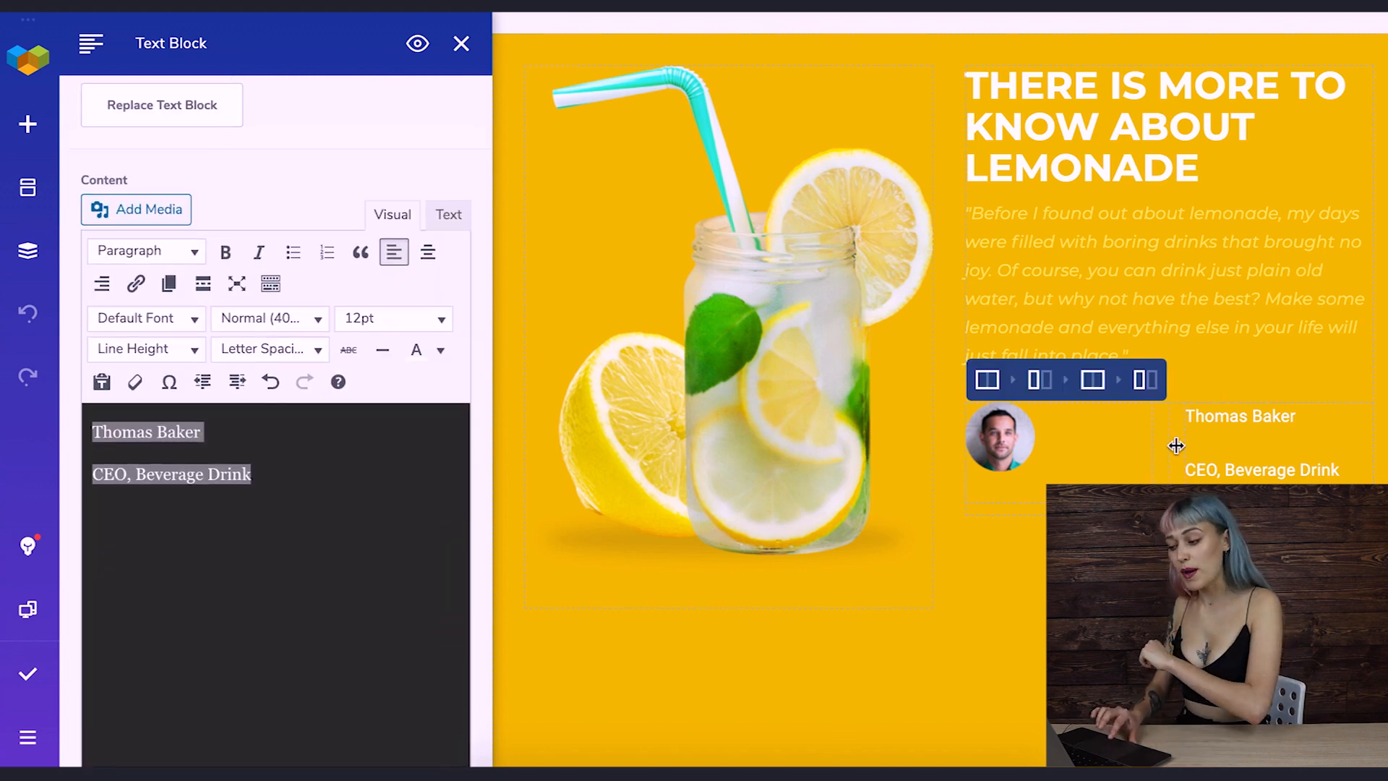
# - Resize the columns to a 25/75 split and set the caption line height to 0.5
pyautogui.moveTo(1175, 446); pyautogui.dragTo(1055, 460)
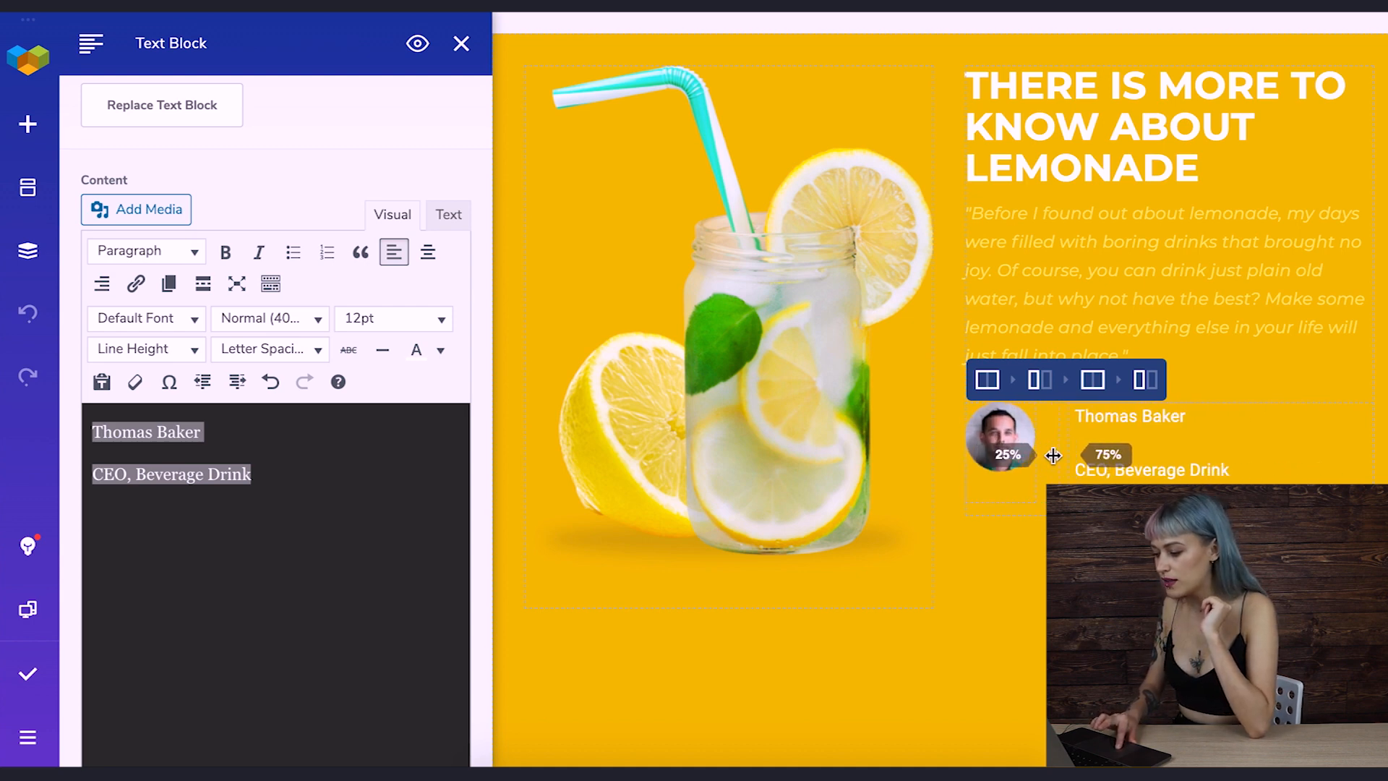
pyautogui.click(353, 486)
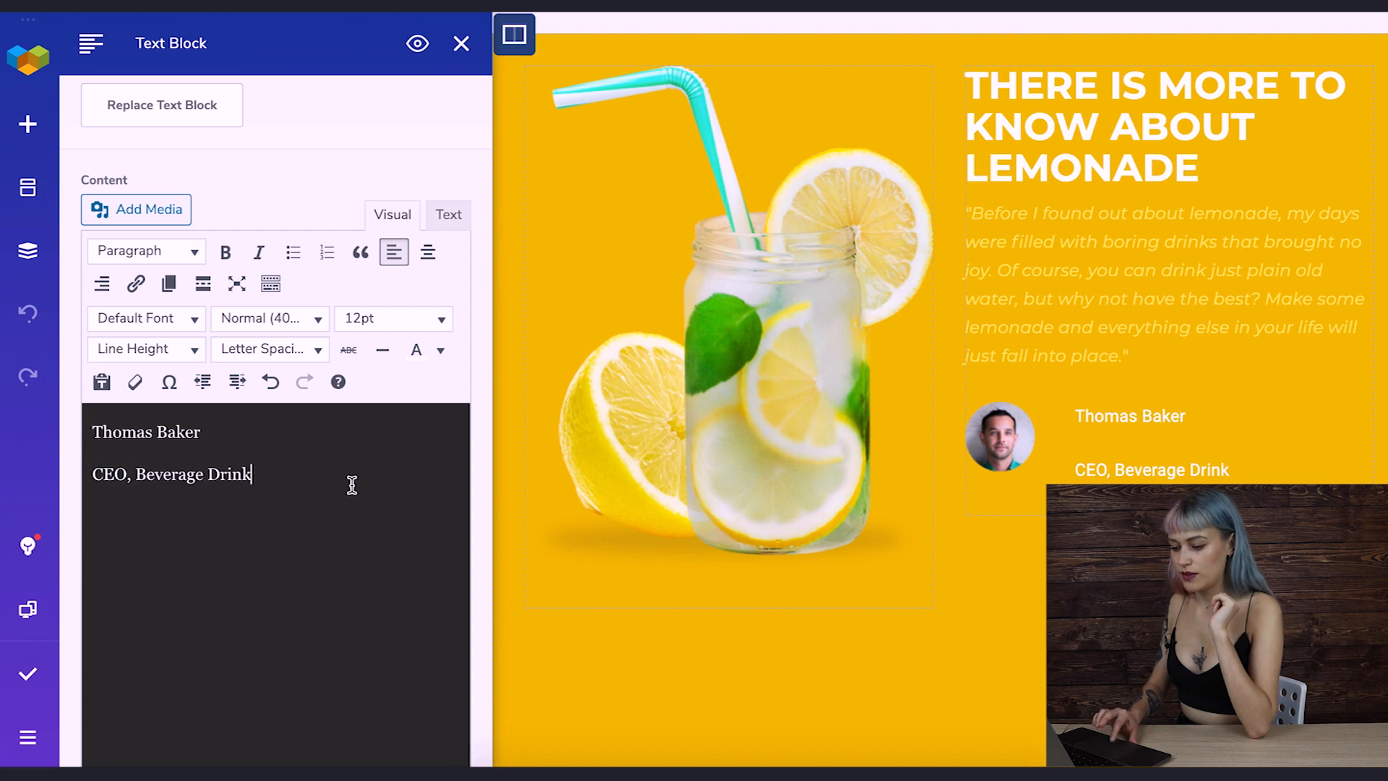
pyautogui.moveTo(253, 477); pyautogui.dragTo(84, 439)
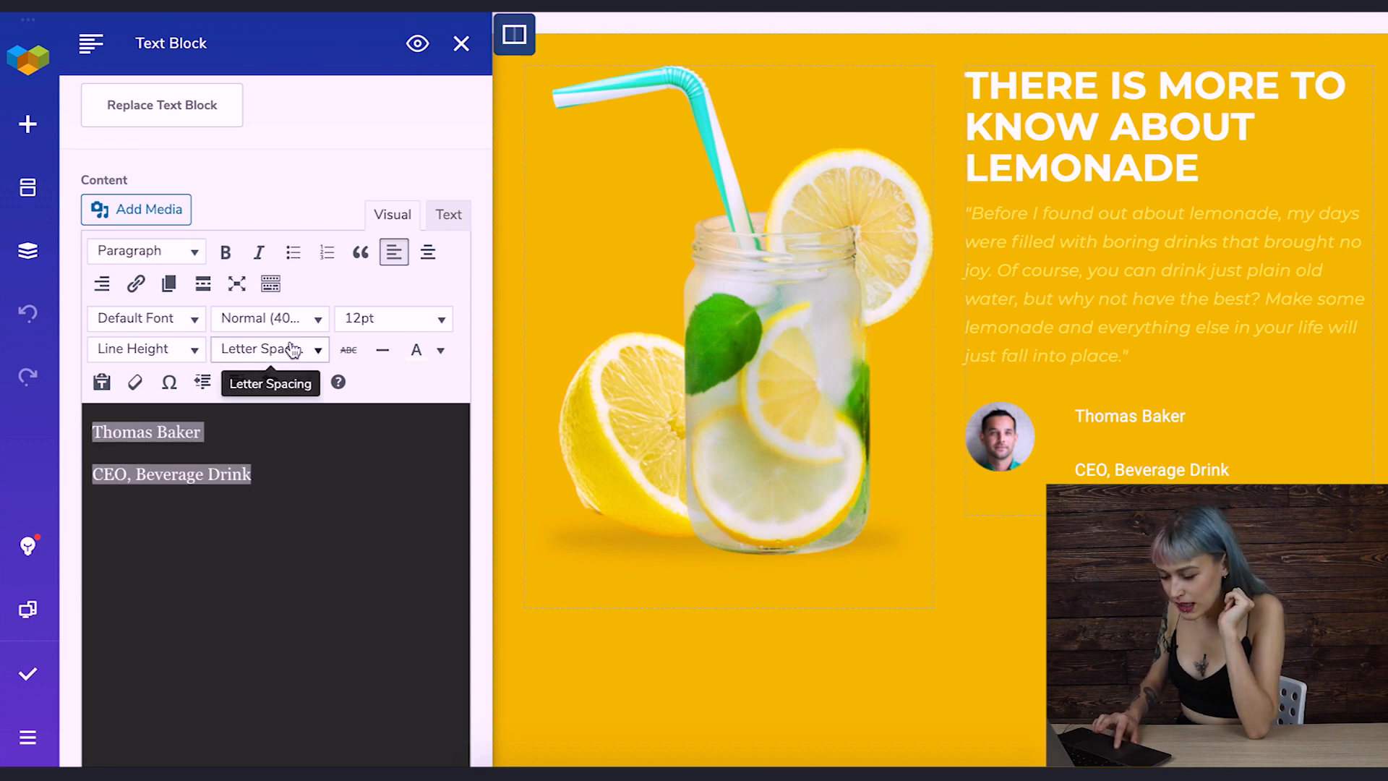
pyautogui.click(193, 350)
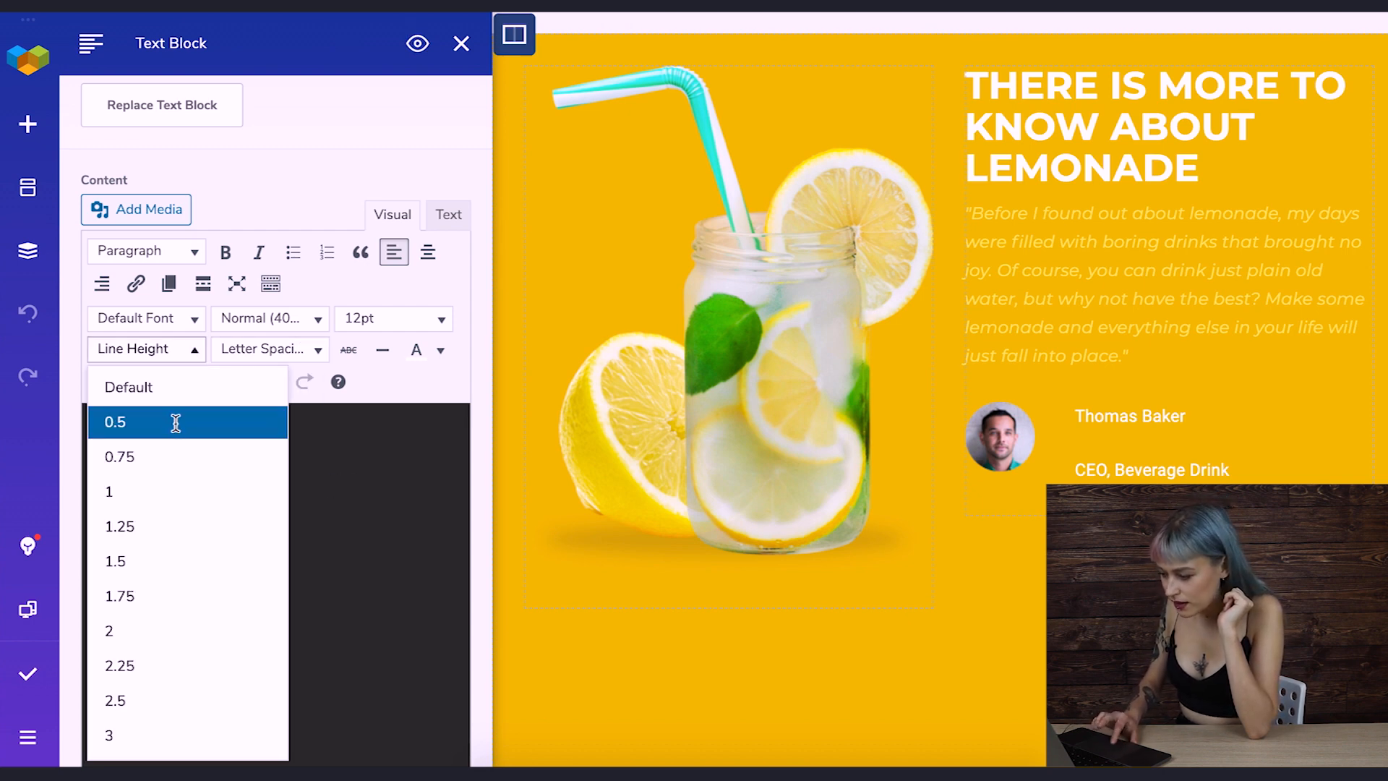
pyautogui.click(175, 421)
pyautogui.click(266, 466)
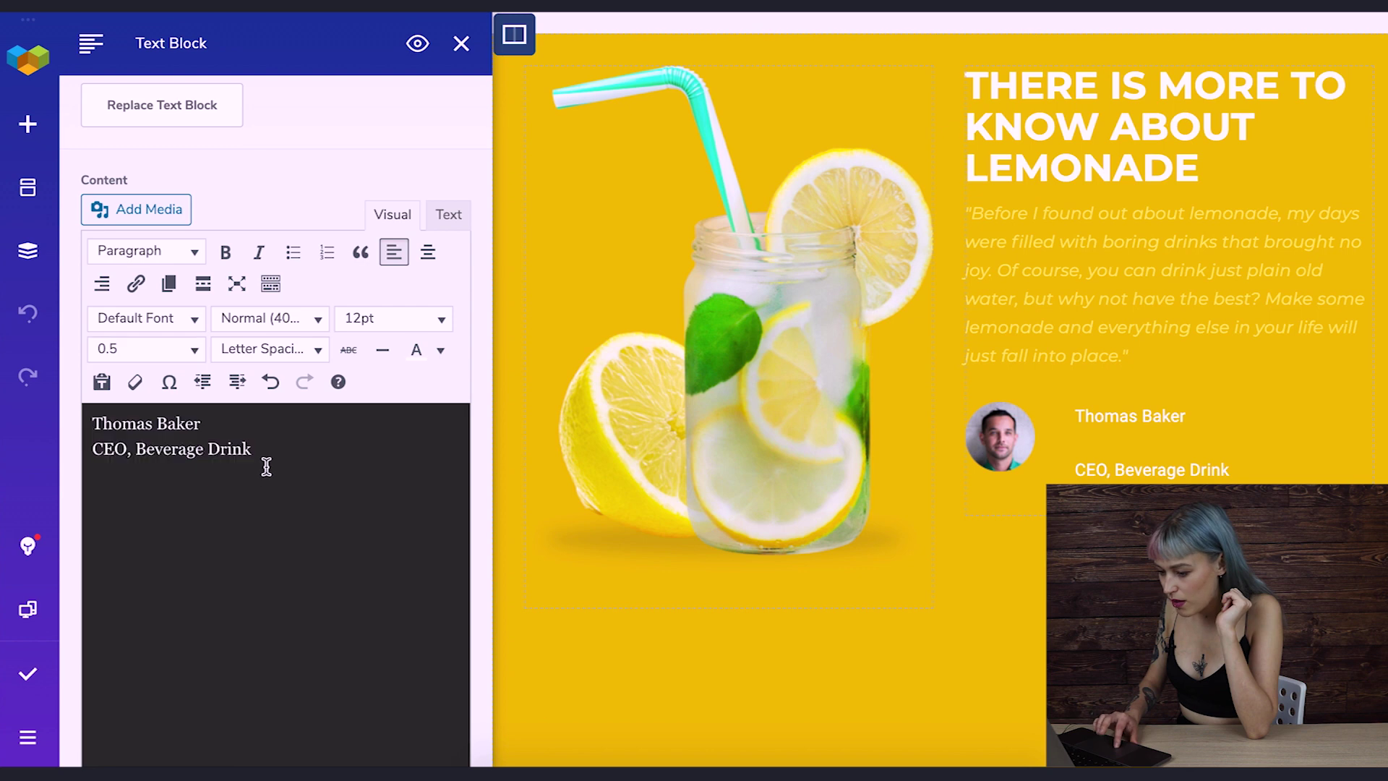
pyautogui.click(461, 46)
pyautogui.moveTo(1127, 300)
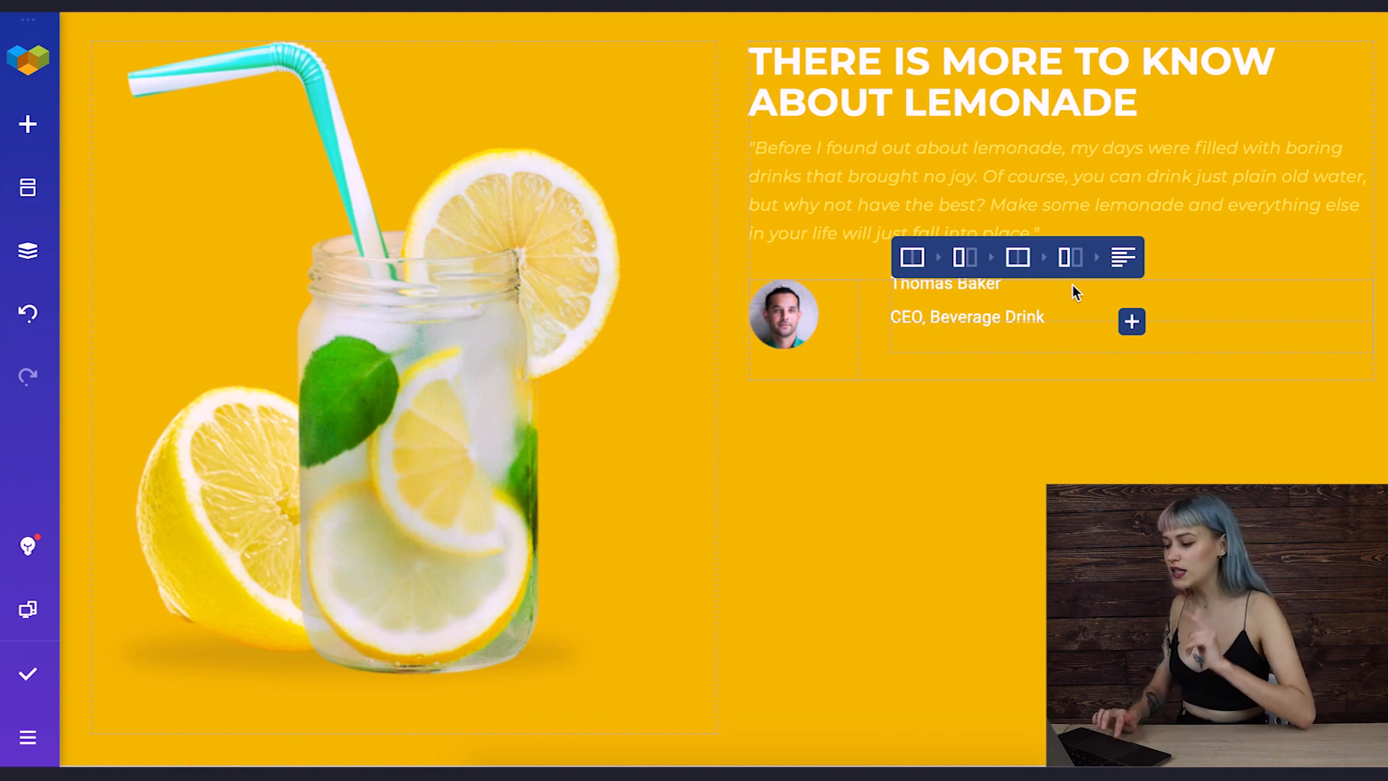
pyautogui.moveTo(1122, 257)
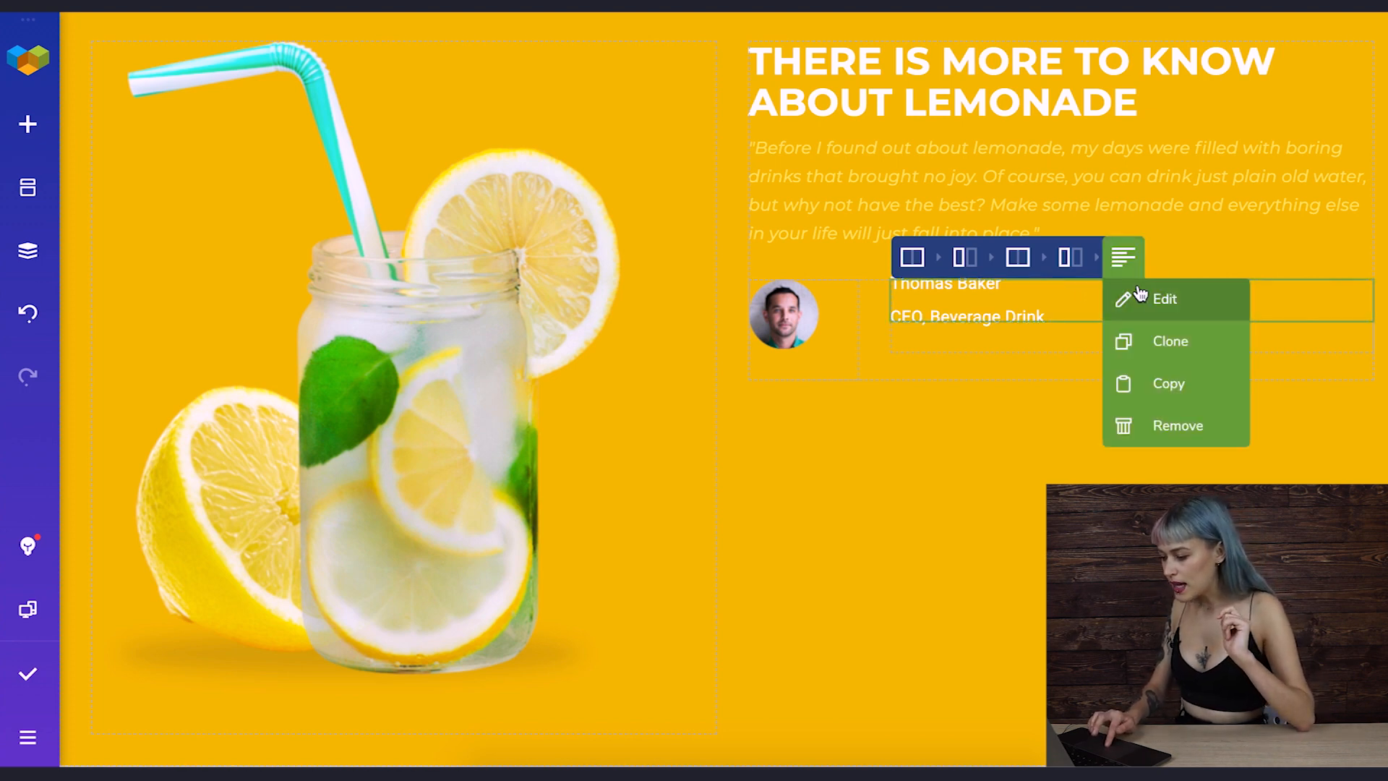
pyautogui.click(1144, 297)
pyautogui.scroll(-5, 313, 484)
pyautogui.scroll(-5, 312, 484)
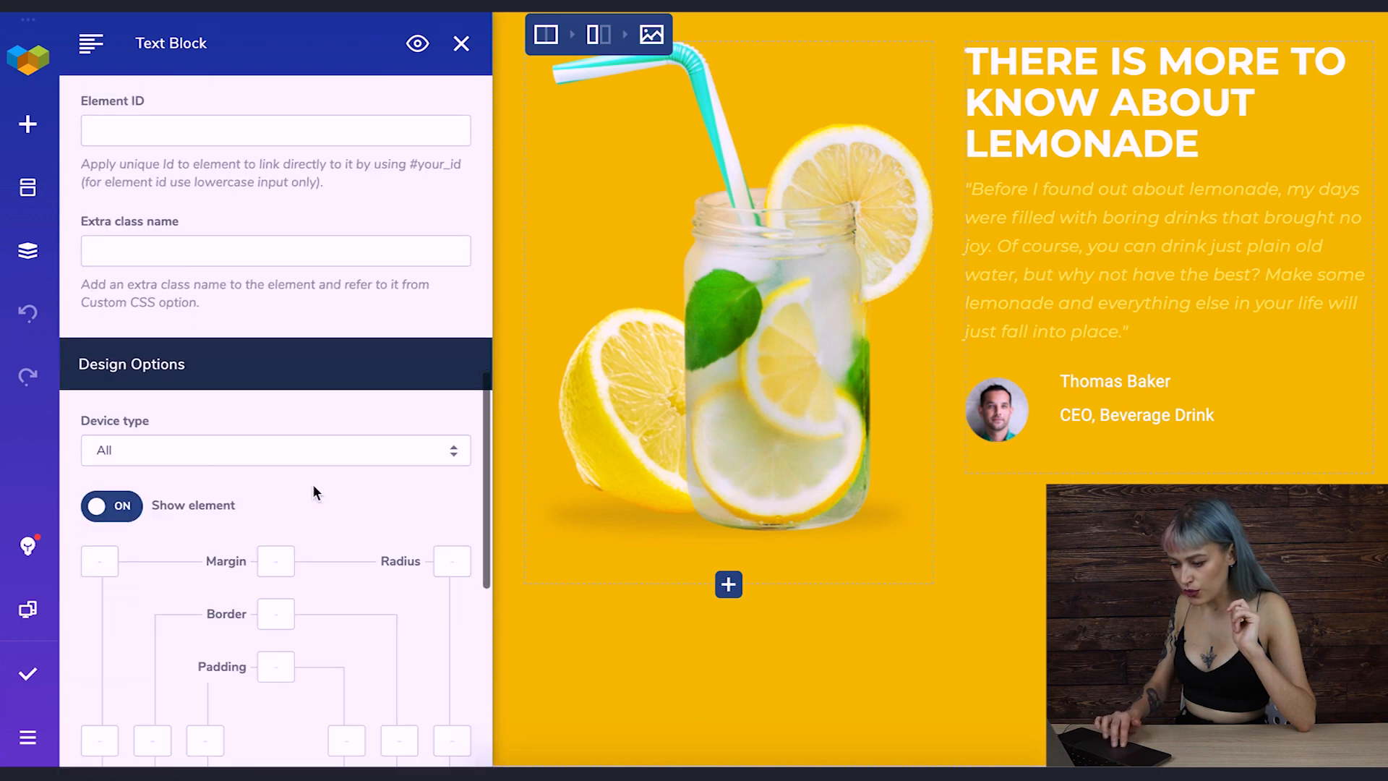
pyautogui.scroll(-3, 313, 484)
pyautogui.scroll(-1, 312, 484)
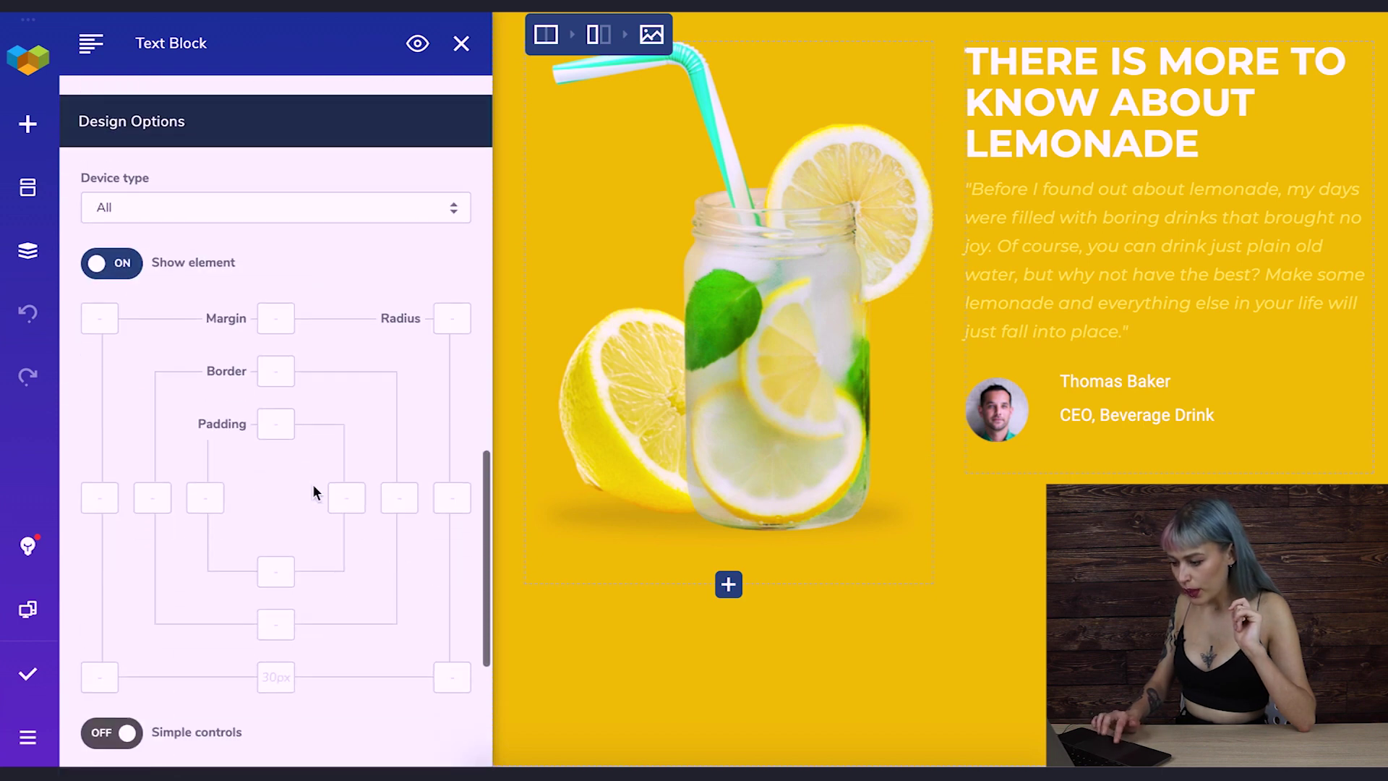
pyautogui.click(276, 423)
pyautogui.write('10')
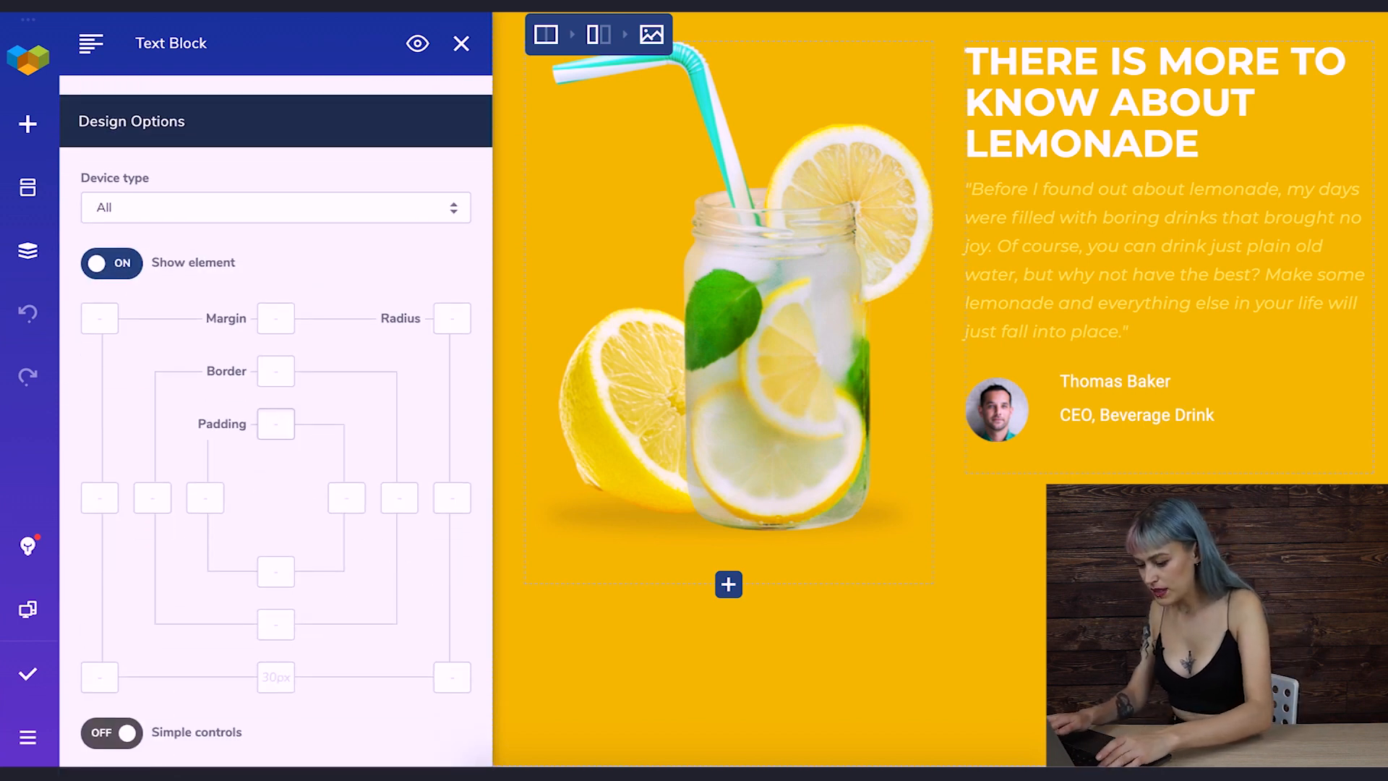
pyautogui.click(460, 43)
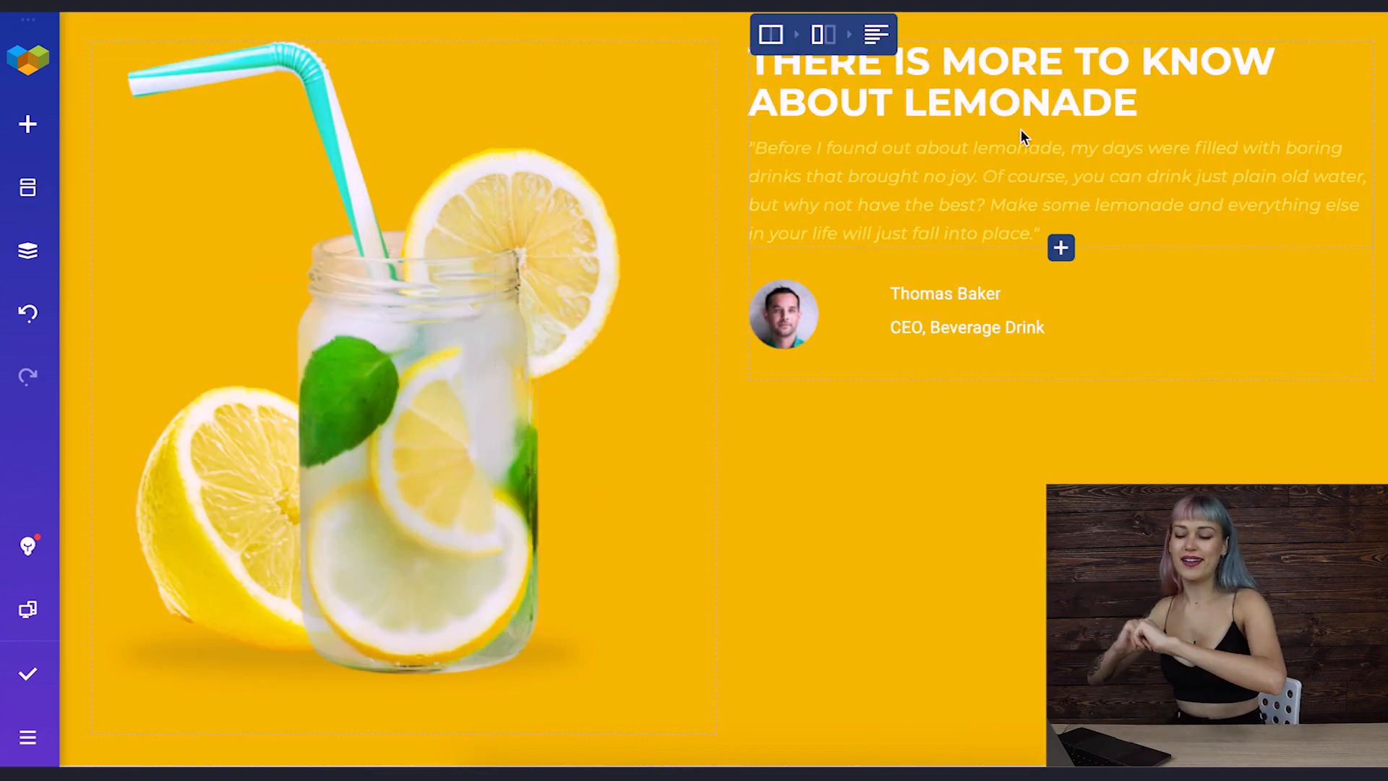
# - Set the yellow row to equal-height columns with vertically centred content
pyautogui.click(771, 36)
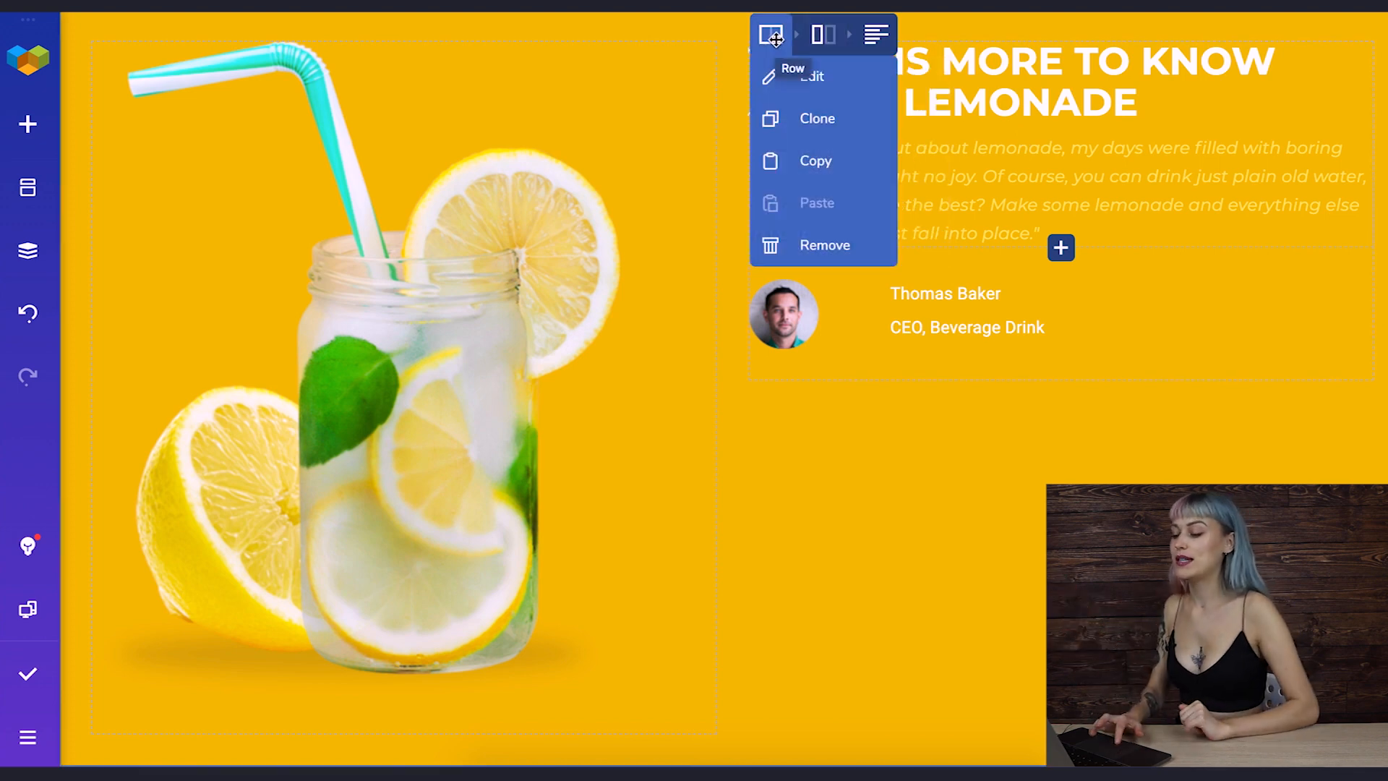
pyautogui.click(811, 77)
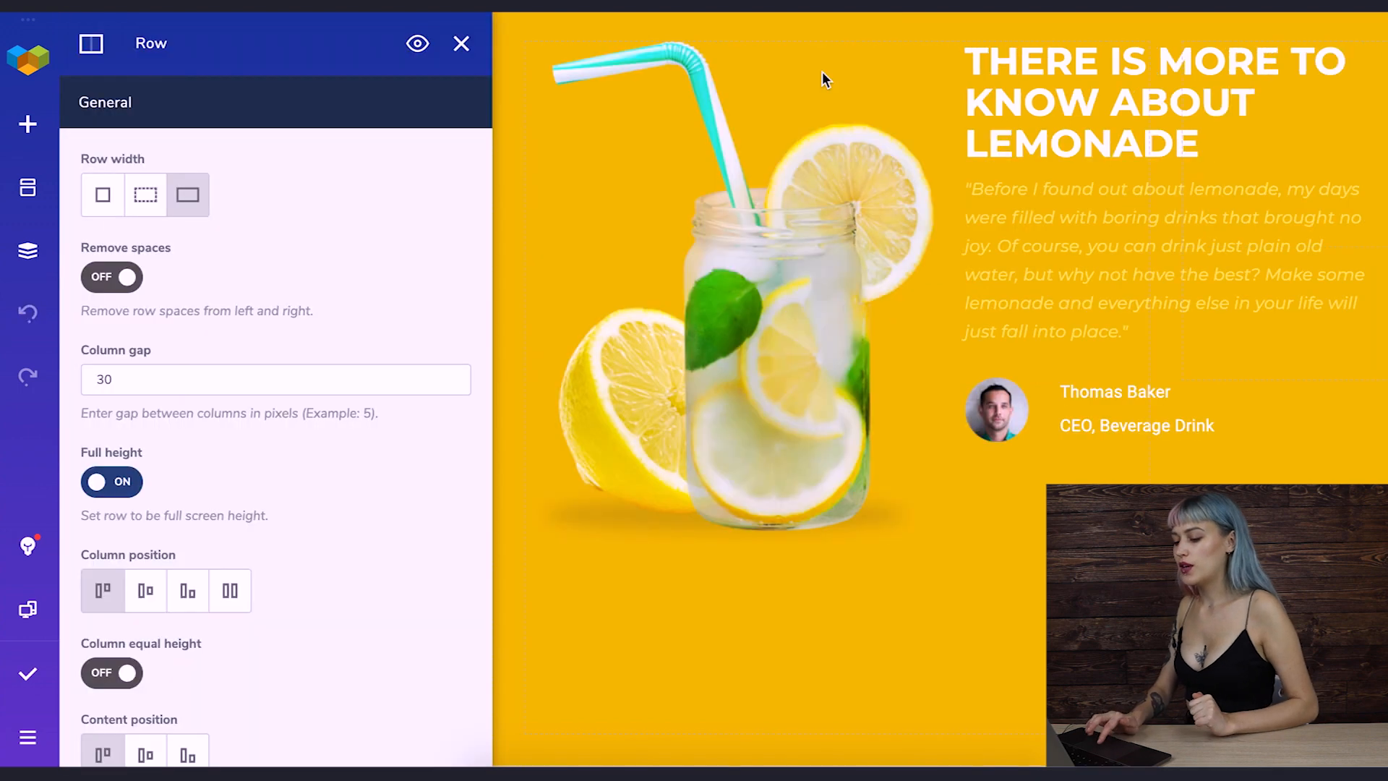
pyautogui.scroll(-3, 400, 428)
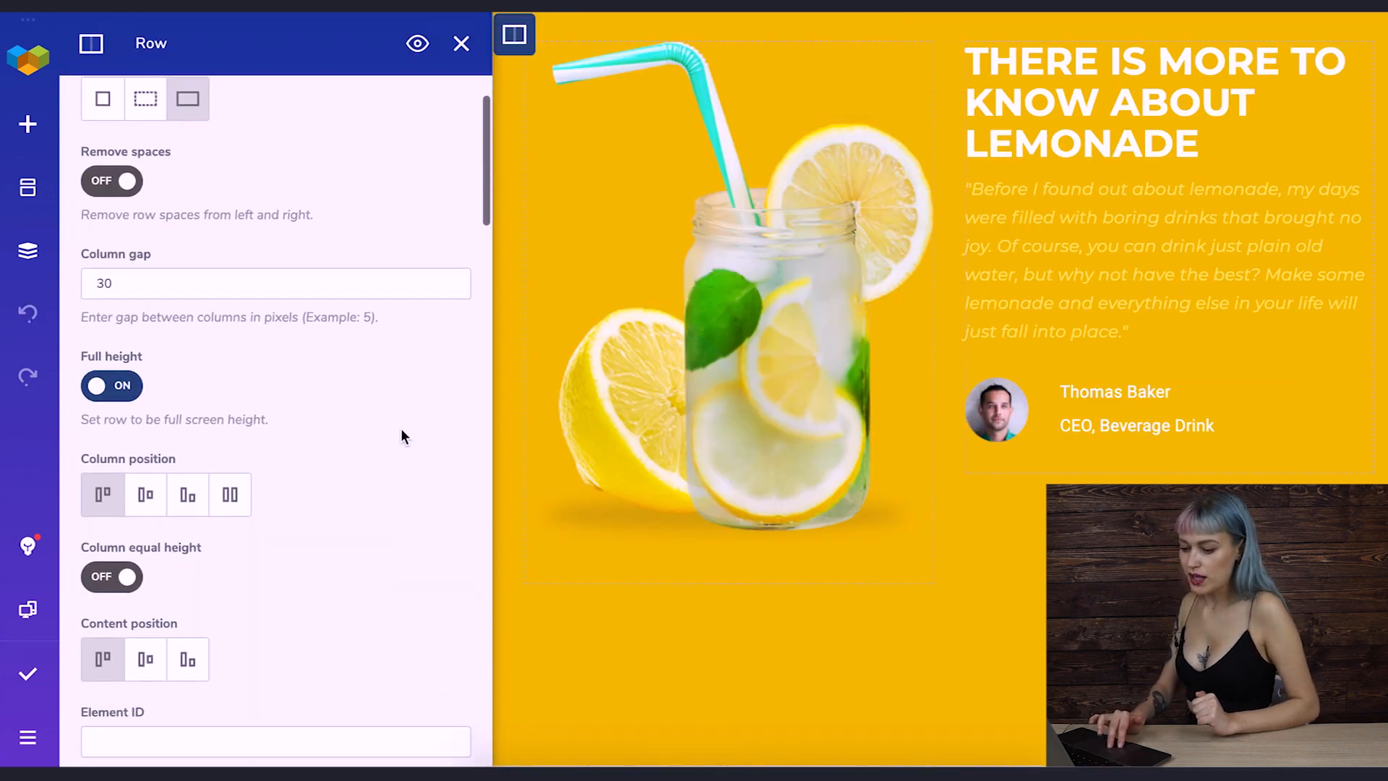
pyautogui.scroll(-2, 401, 429)
pyautogui.scroll(-1, 401, 429)
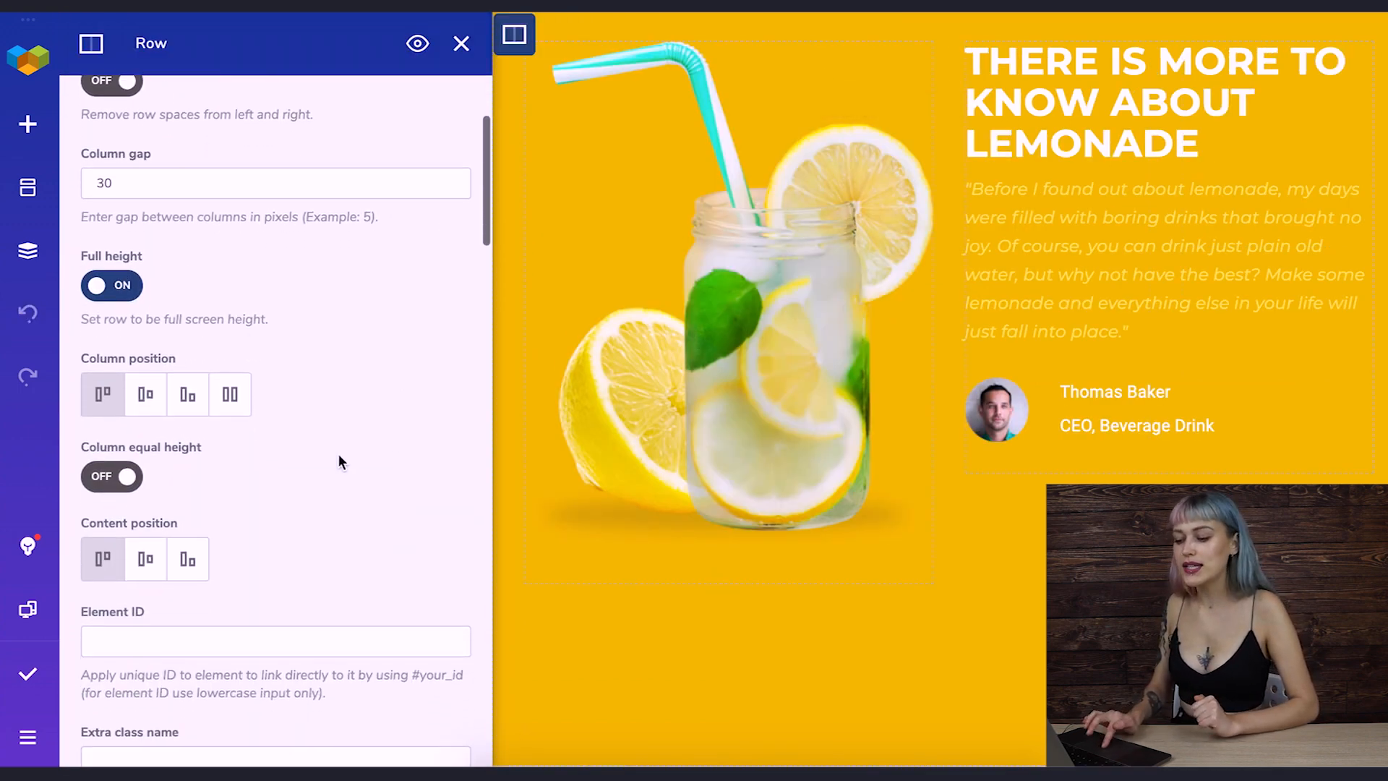
pyautogui.click(110, 477)
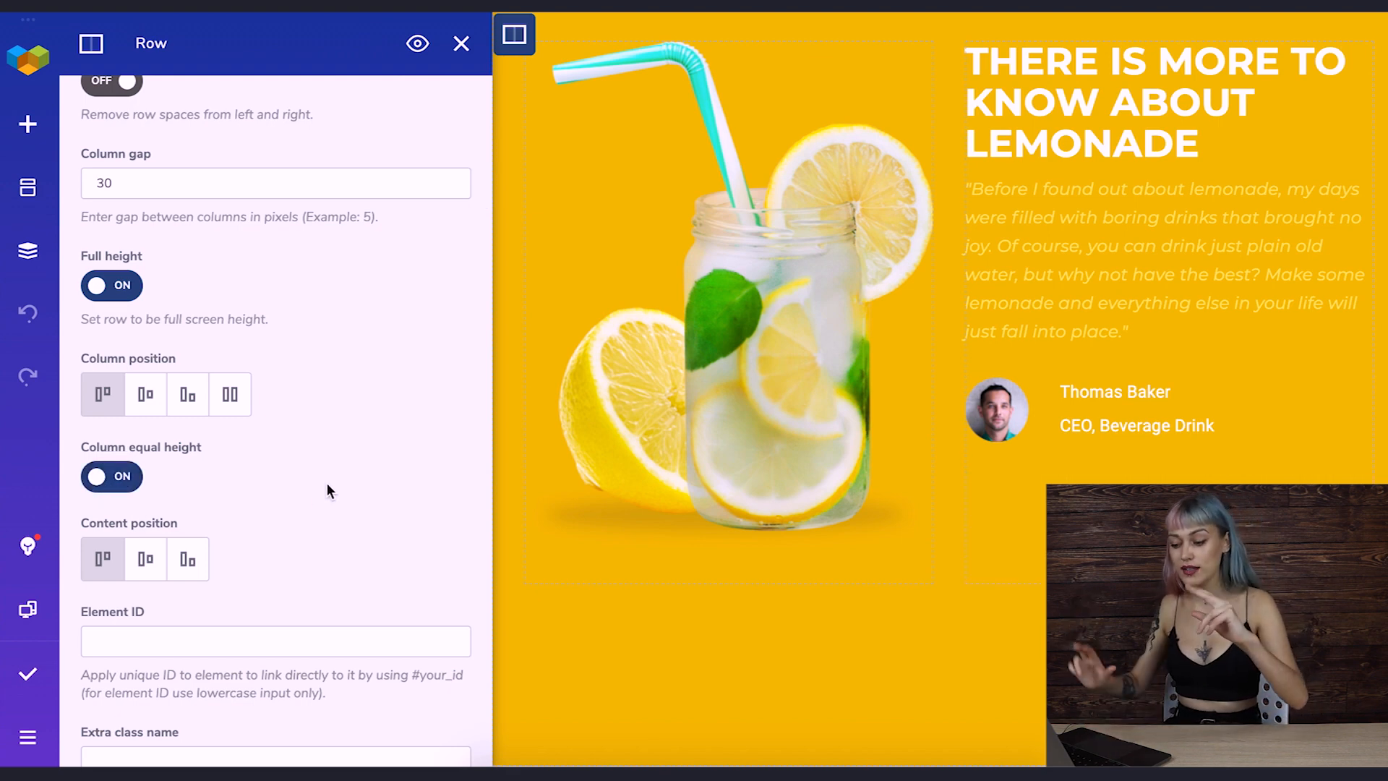
pyautogui.click(149, 561)
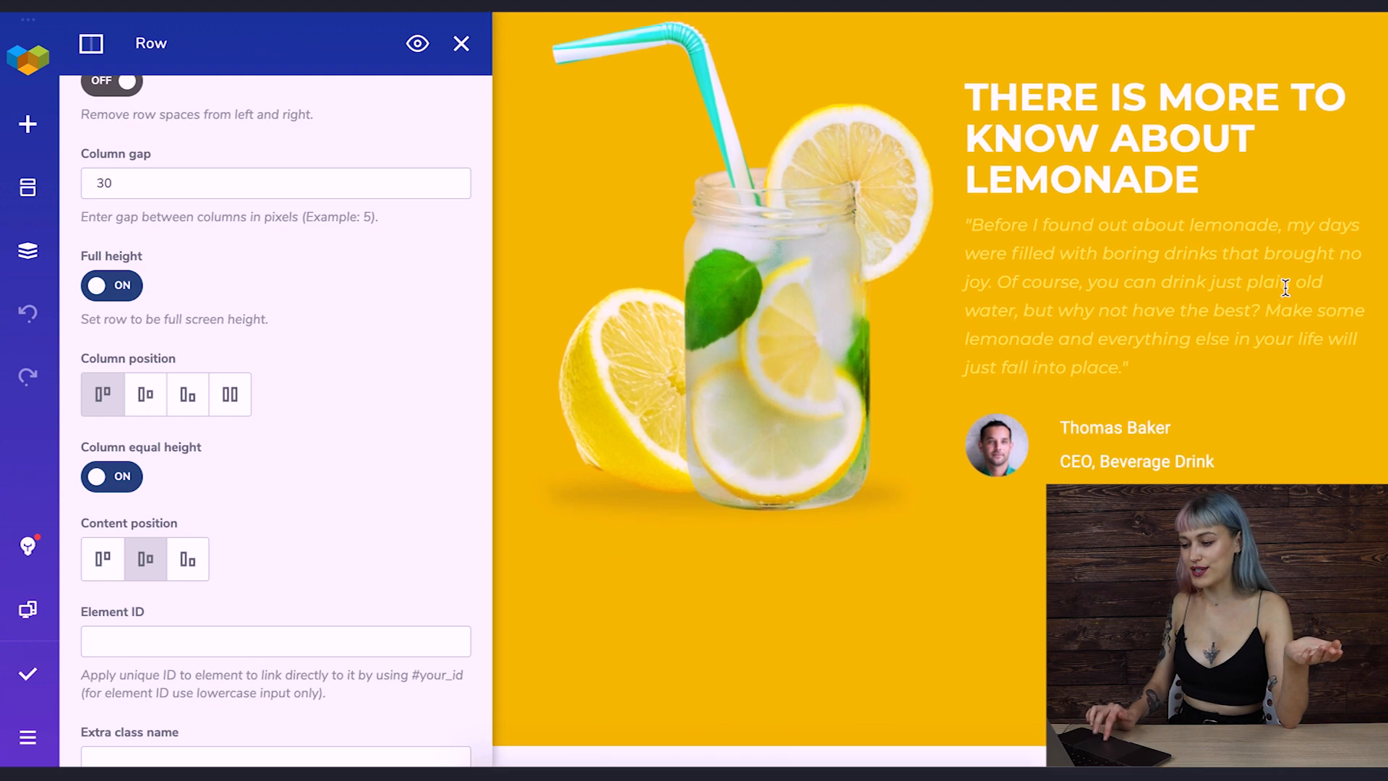
pyautogui.click(457, 45)
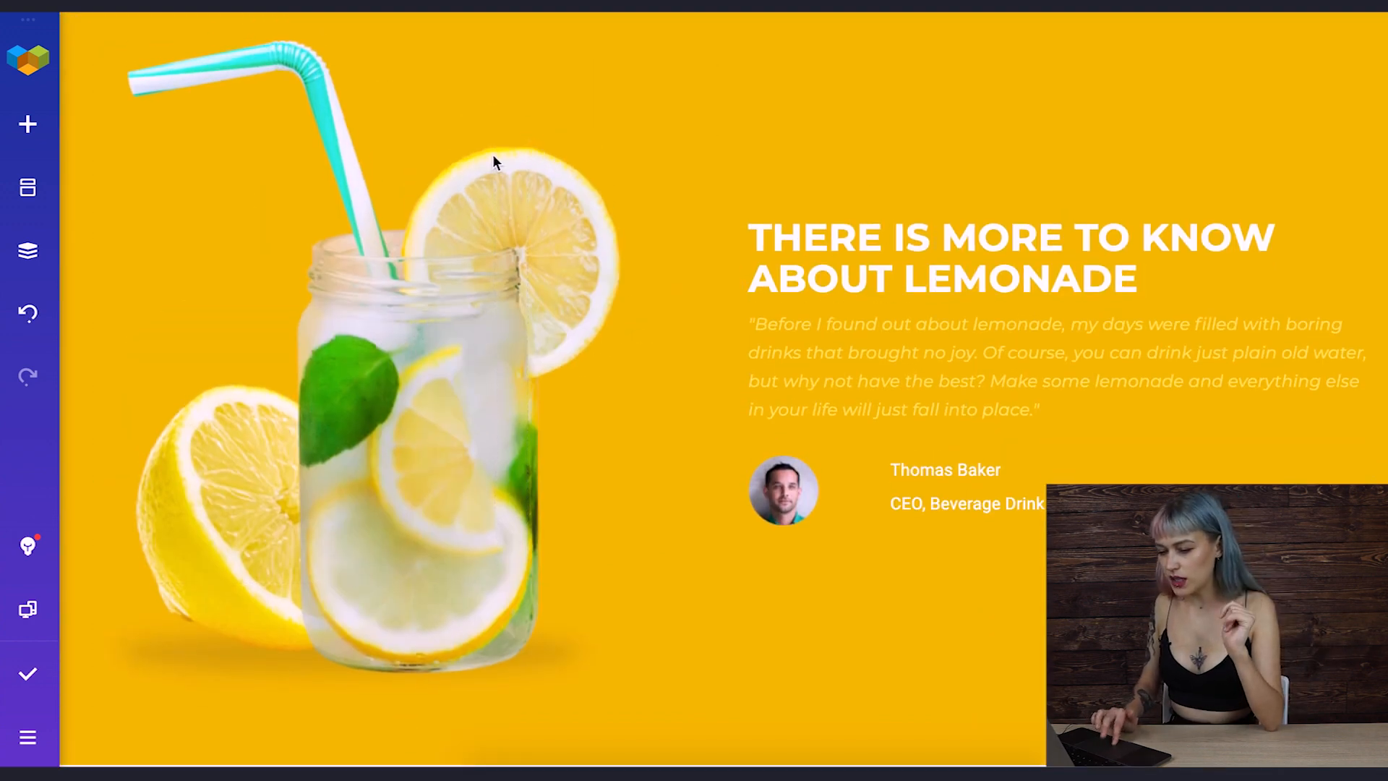
pyautogui.moveTo(219, 35)
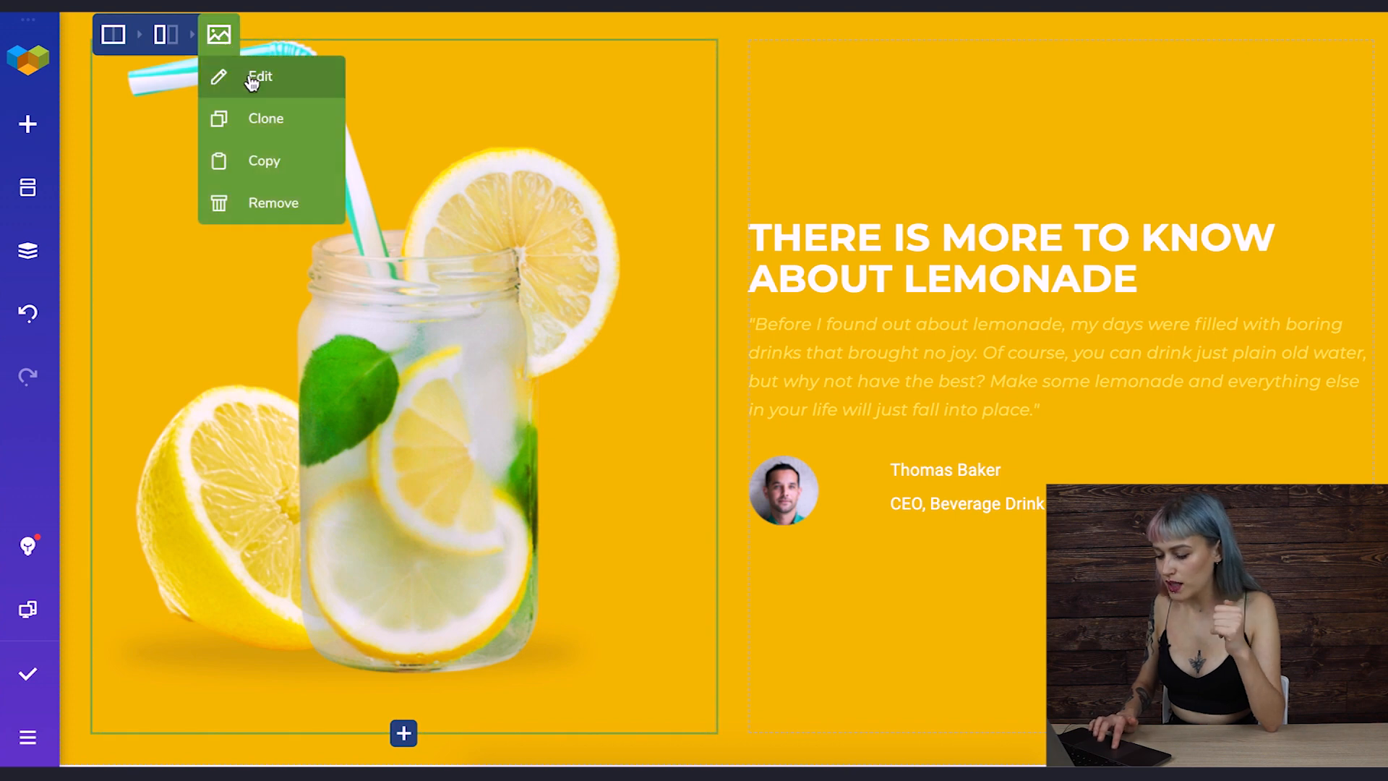
# - Set a 30 px top margin on the lemonade jar image
pyautogui.click(253, 81)
pyautogui.scroll(-5, 396, 231)
pyautogui.scroll(-5, 396, 233)
pyautogui.scroll(-1, 307, 204)
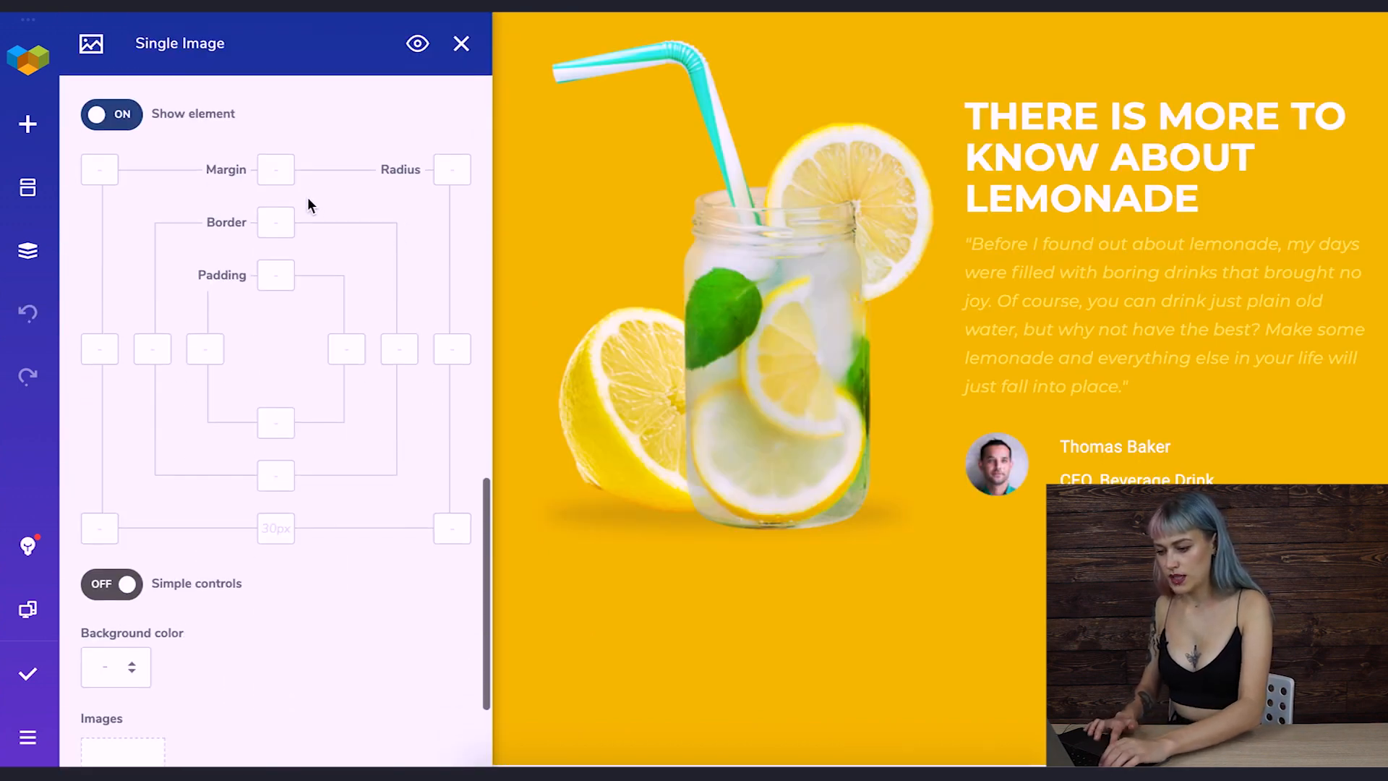
pyautogui.click(274, 170)
pyautogui.write('30')
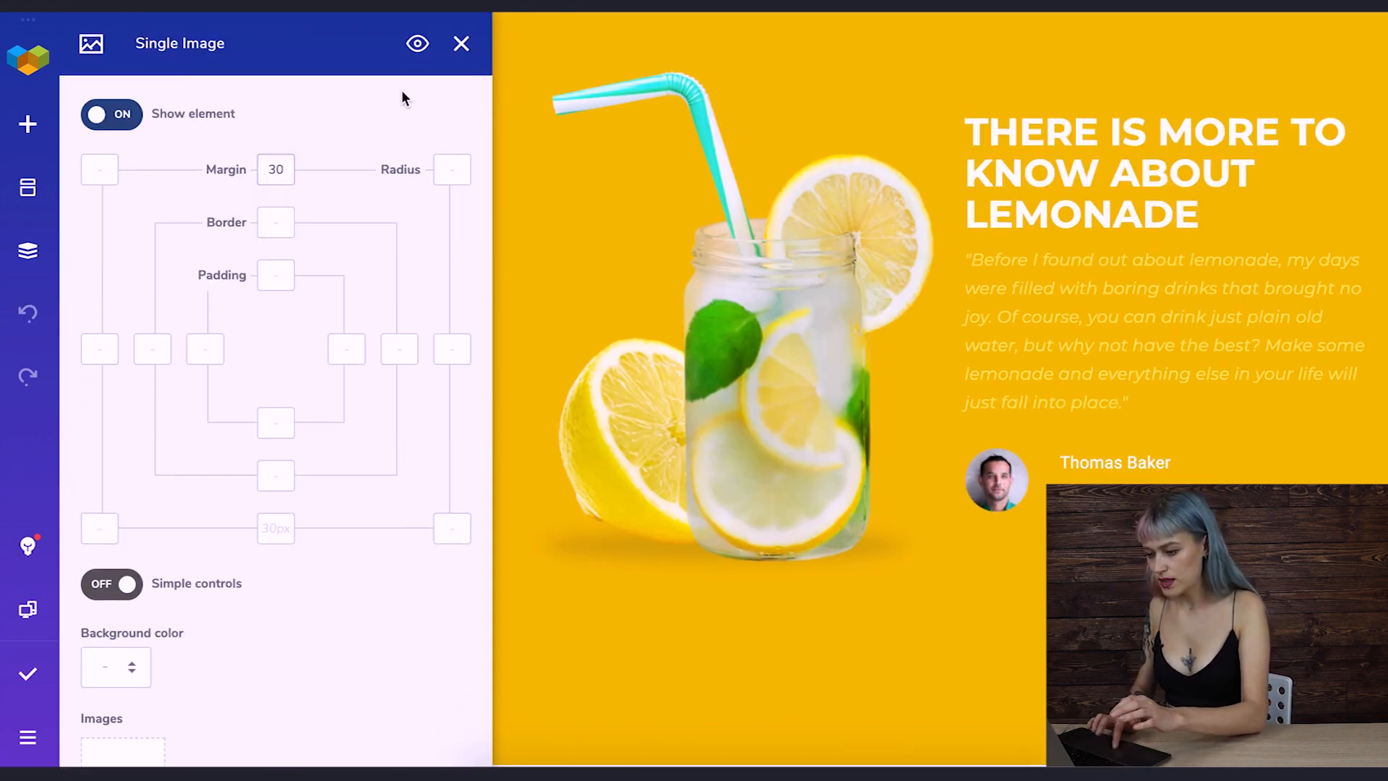
pyautogui.click(462, 48)
pyautogui.scroll(1, 1118, 238)
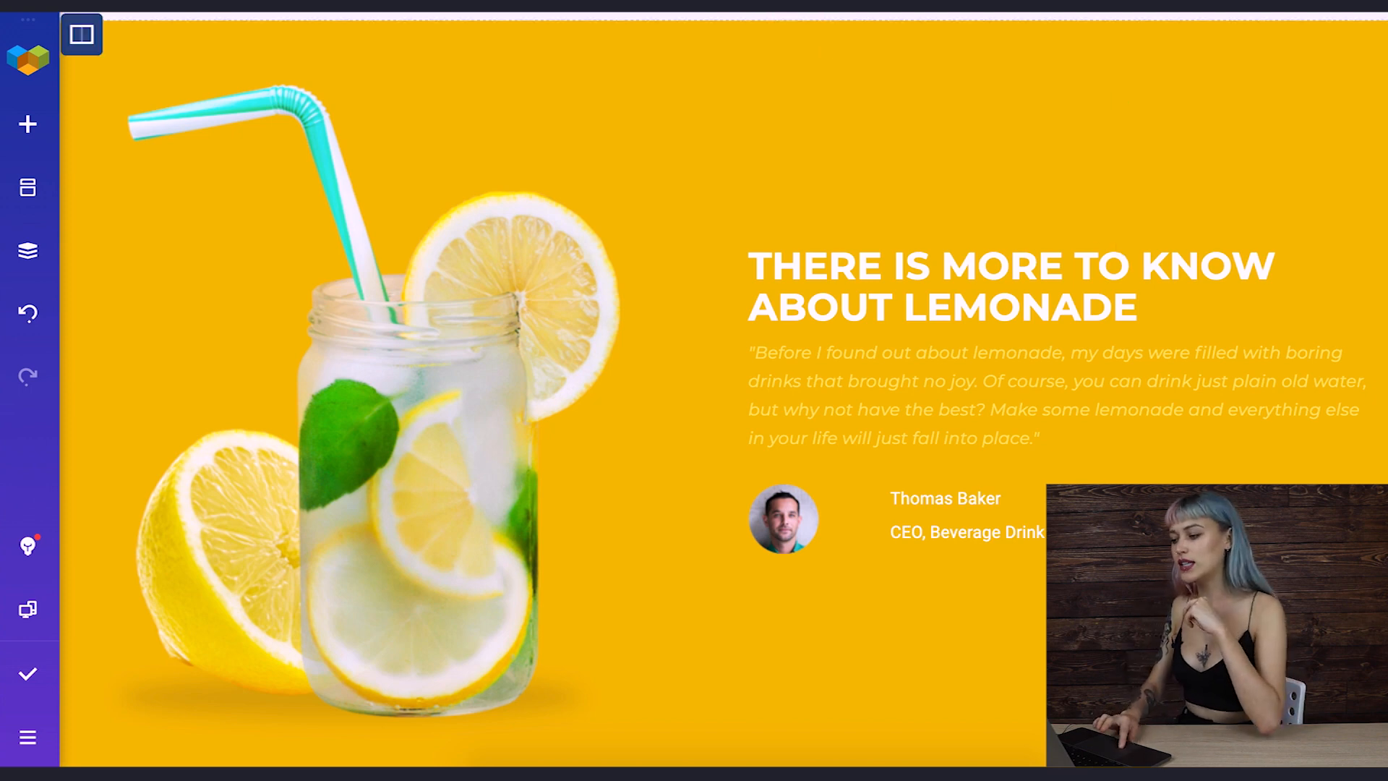
# - Check the live page, then return and bring up the actions for the new row
pyautogui.hotkey('ctrl', 'Tab')
pyautogui.scroll(-3, 1123, 303)
pyautogui.scroll(-5, 1122, 303)
pyautogui.scroll(1, 1162, 142)
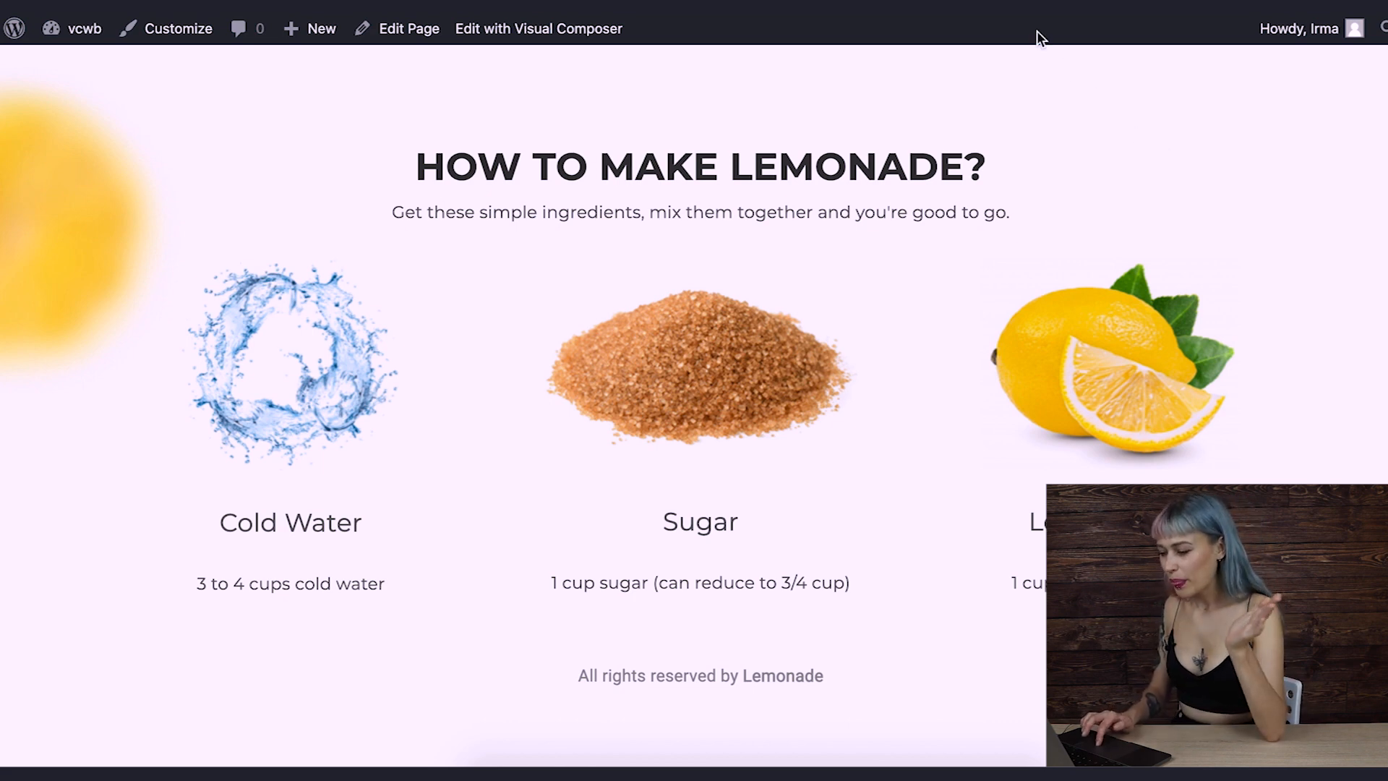
pyautogui.hotkey('ctrl', 'Tab')
pyautogui.scroll(-3, 609, 309)
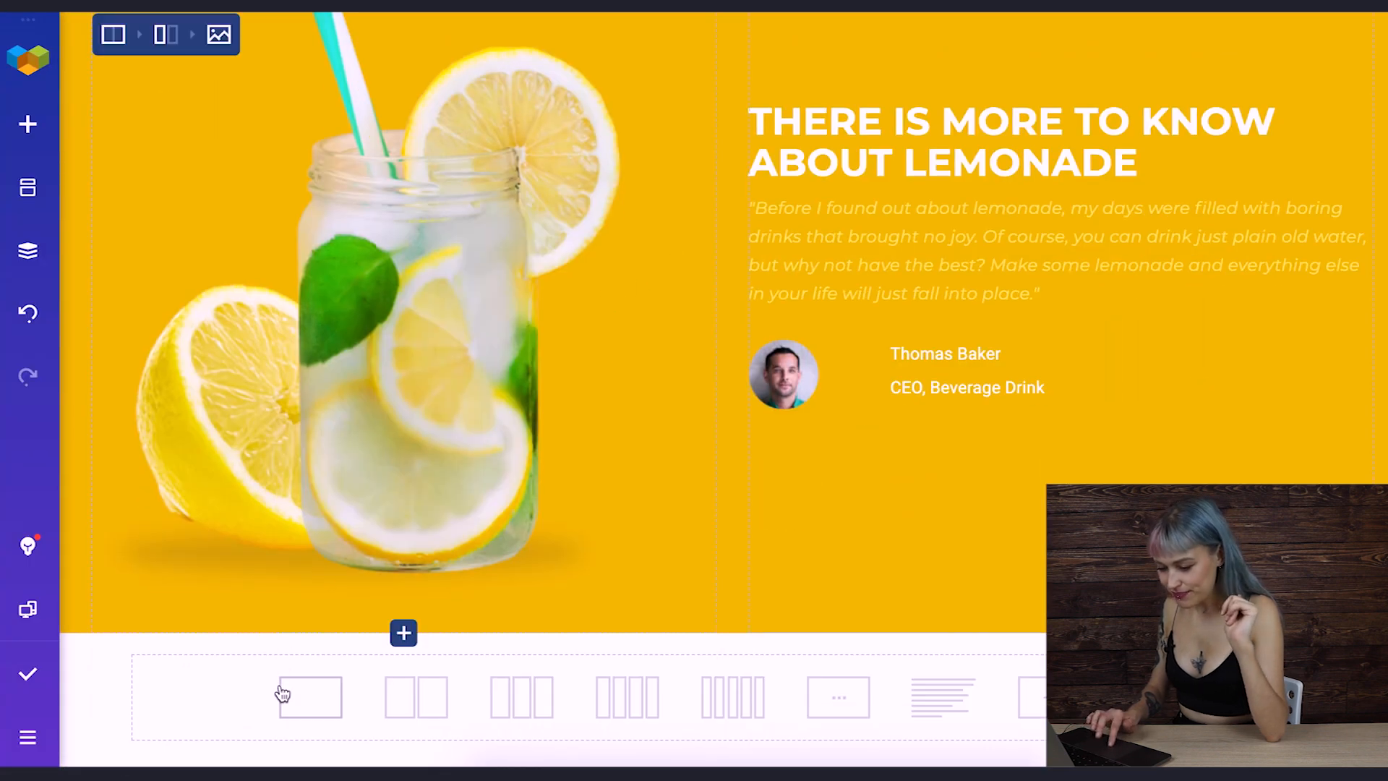
pyautogui.rightClick(212, 678)
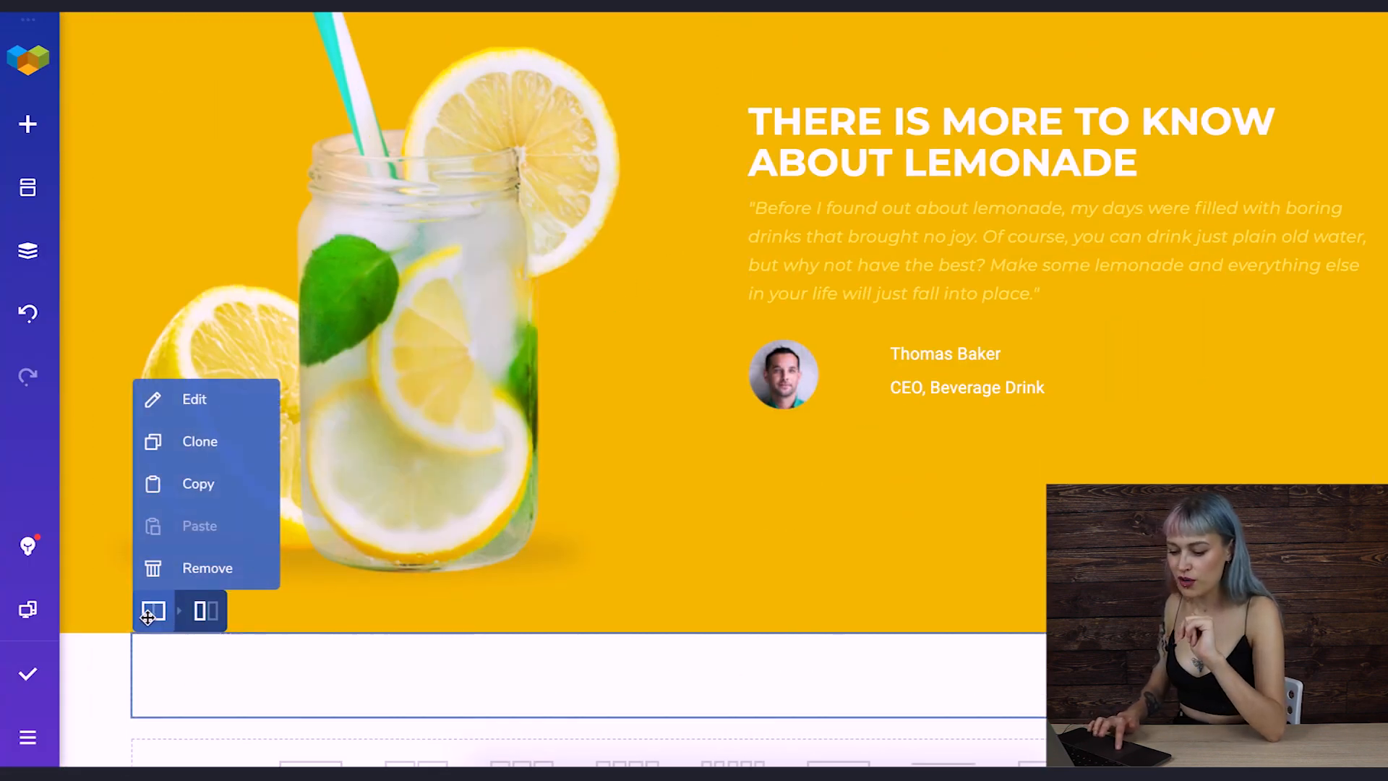
pyautogui.press('Escape')
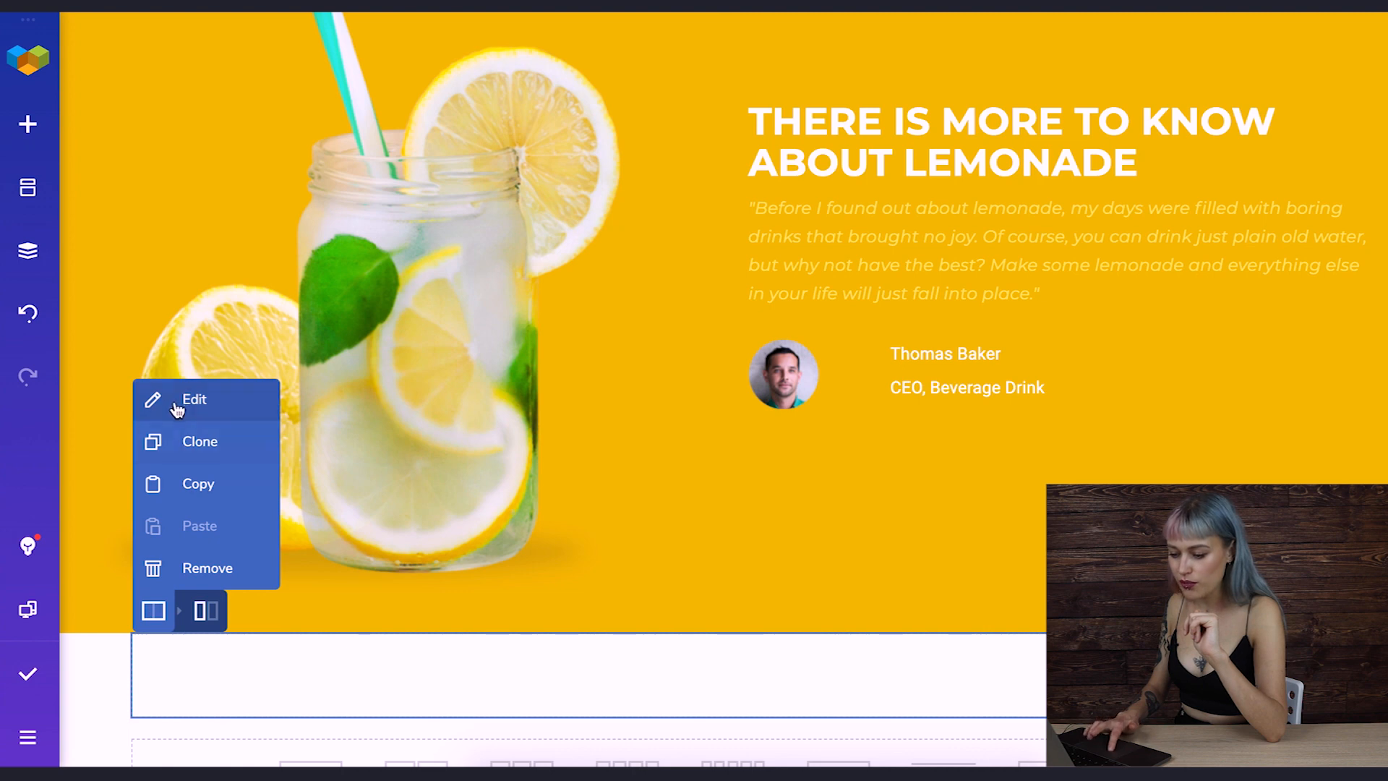
# - Make the new row full page width and give it the how-to background picture
pyautogui.click(177, 399)
pyautogui.click(187, 195)
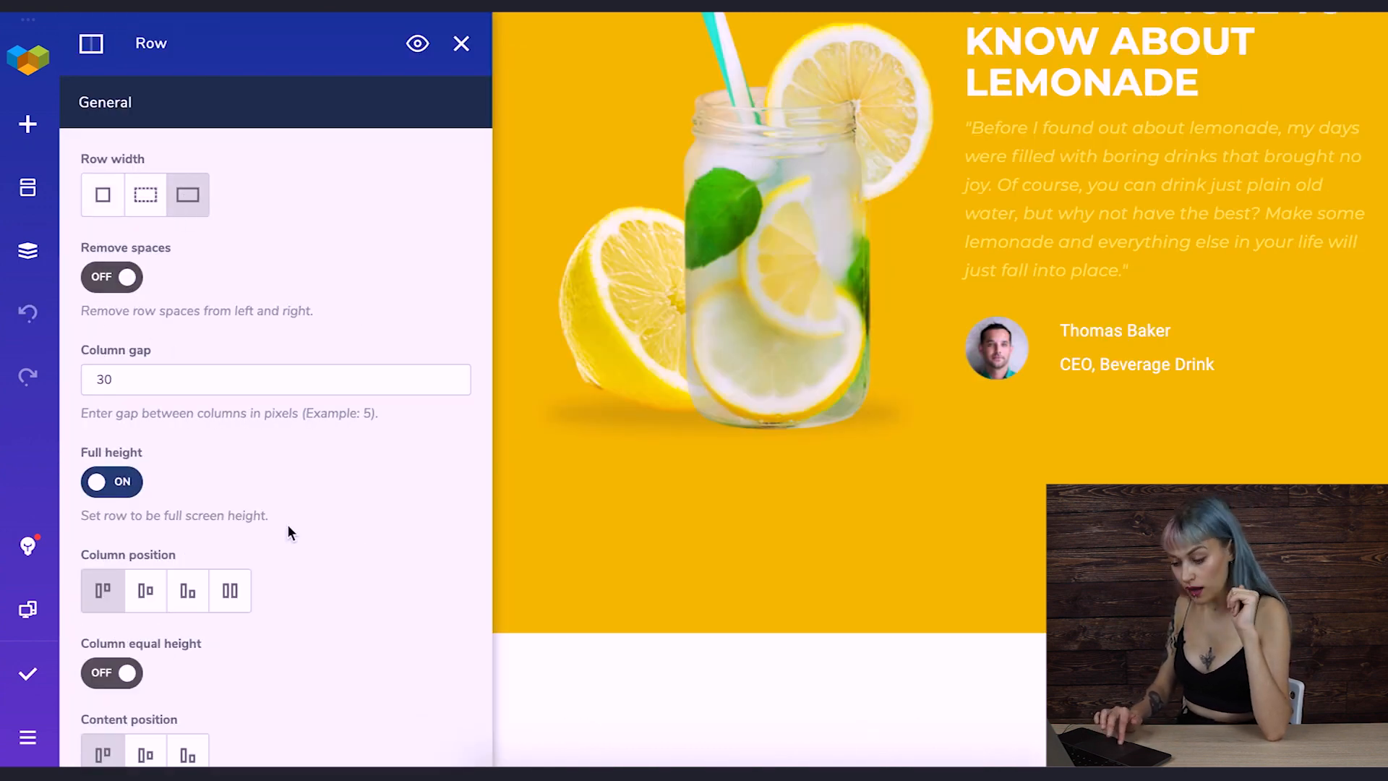
pyautogui.scroll(-5, 364, 543)
pyautogui.scroll(-5, 363, 543)
pyautogui.scroll(-5, 363, 543)
pyautogui.scroll(-3, 363, 542)
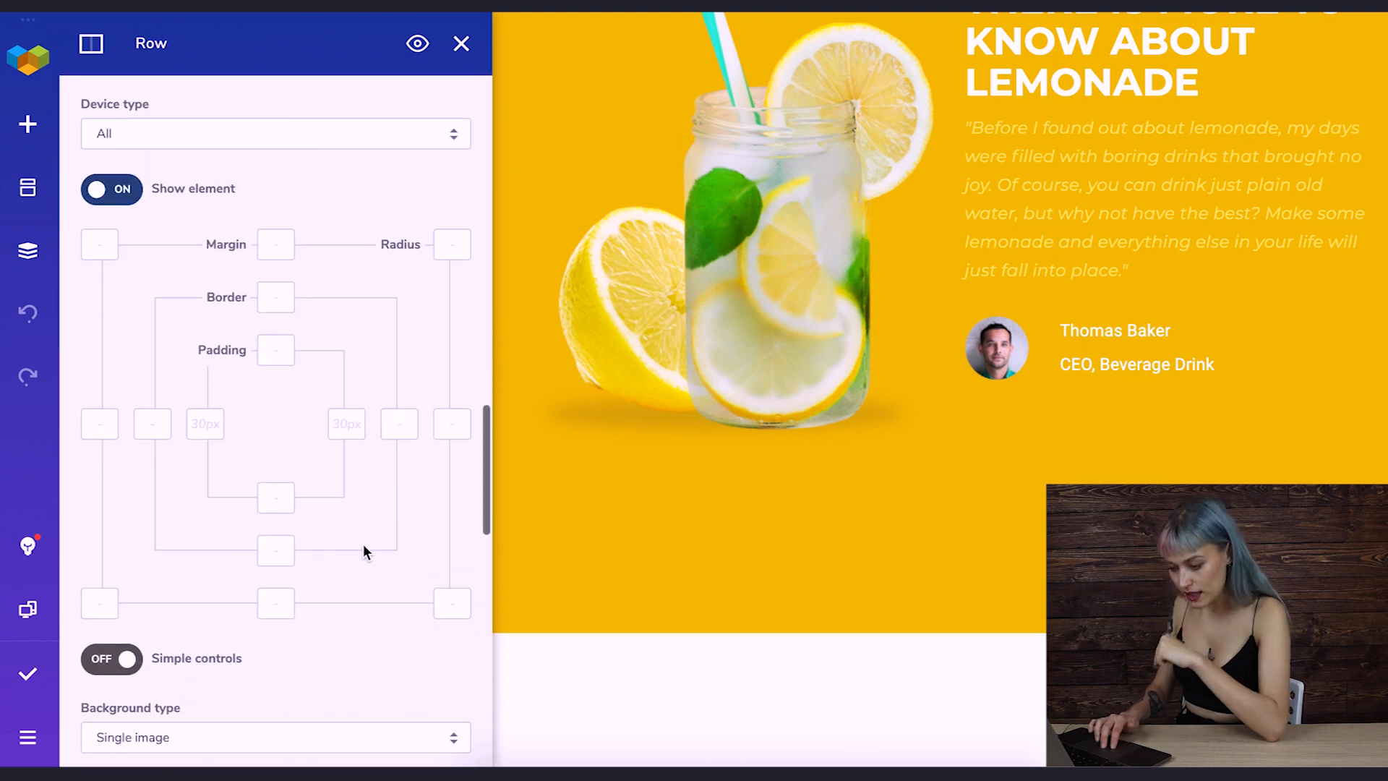
pyautogui.scroll(-5, 364, 543)
pyautogui.scroll(-2, 363, 543)
pyautogui.click(118, 485)
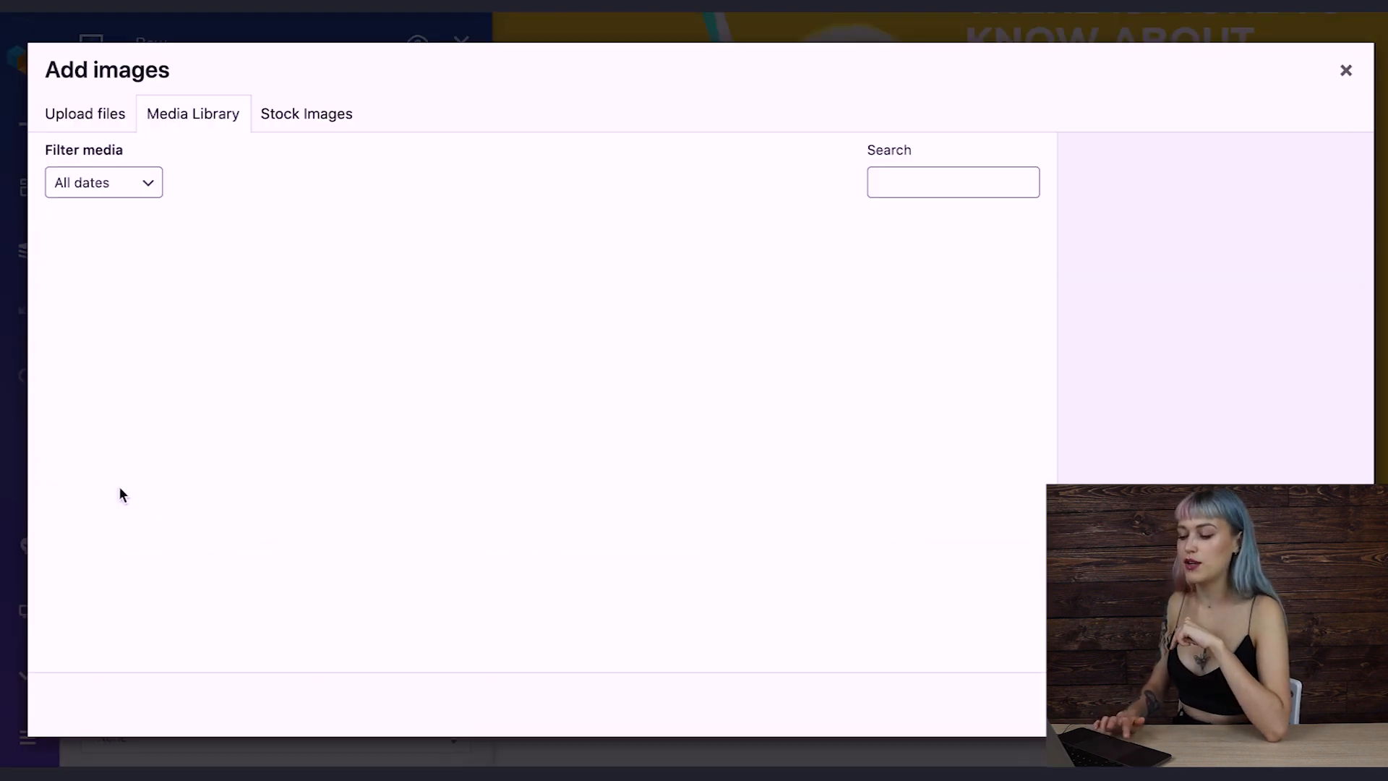
pyautogui.click(293, 309)
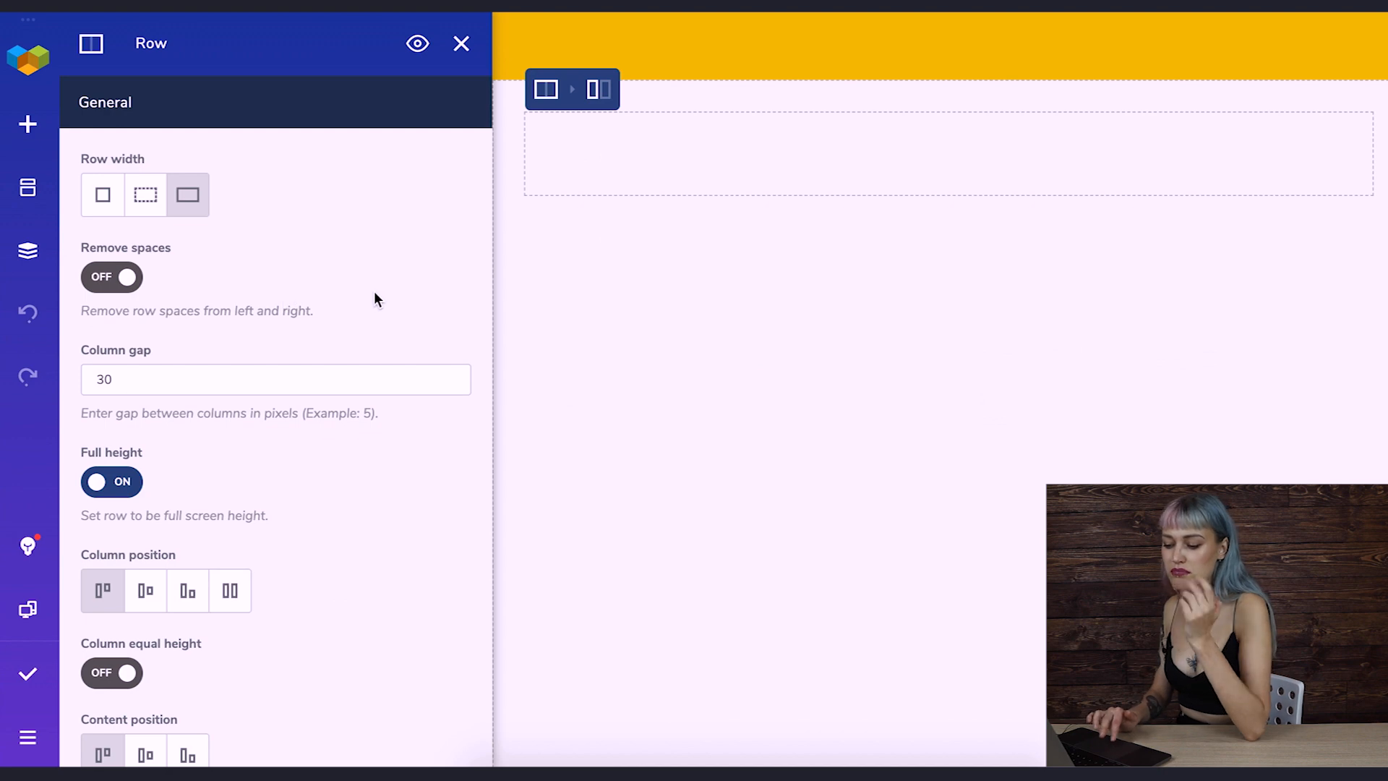
pyautogui.scroll(-8, 374, 291)
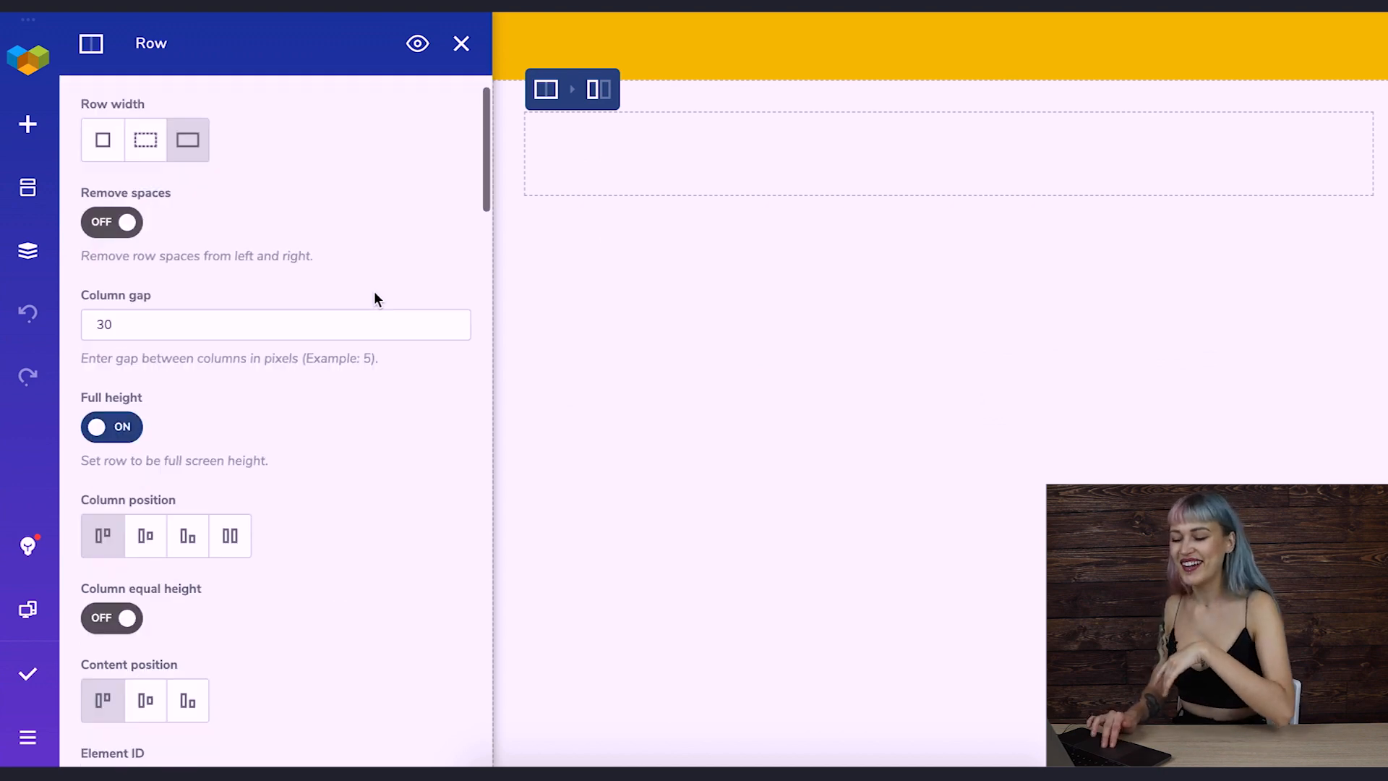
pyautogui.scroll(-3, 374, 290)
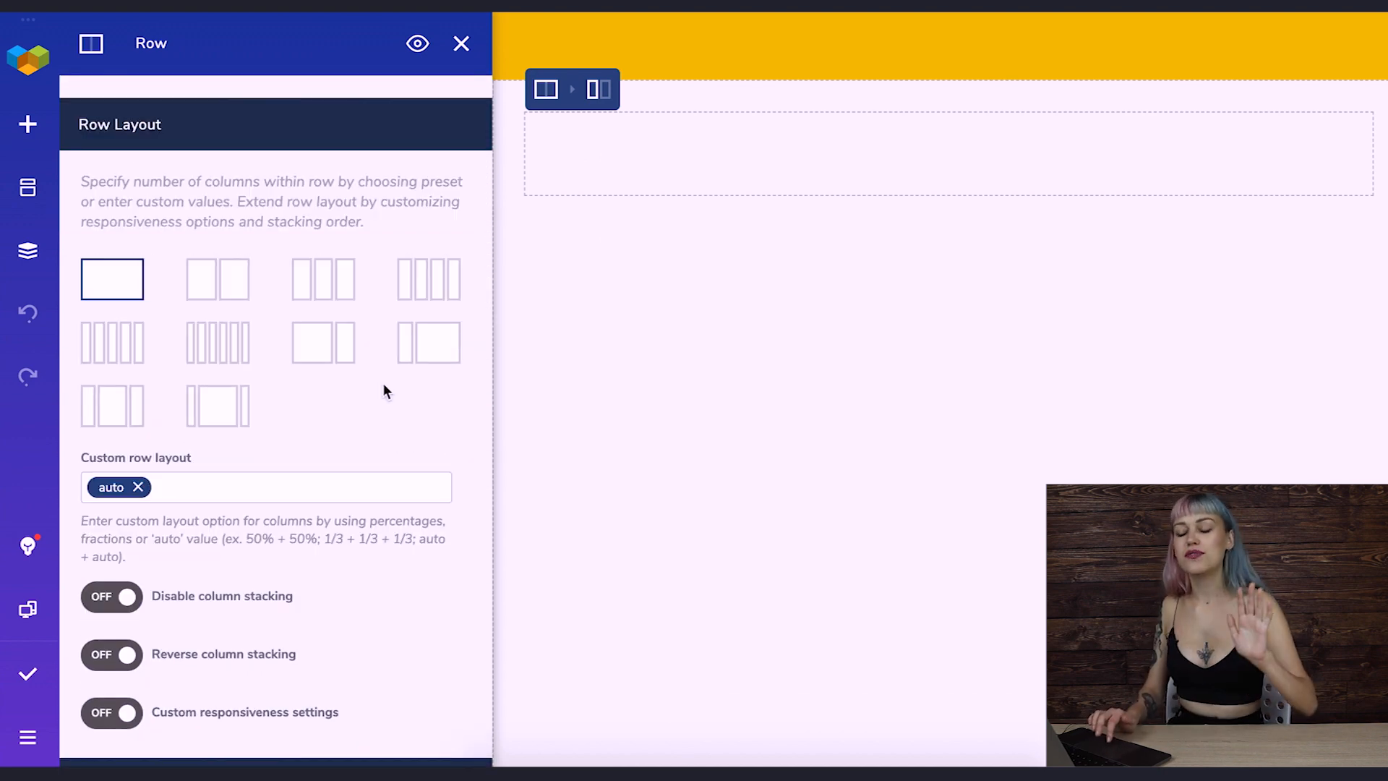
# - Split the row with a custom layout of 100% + auto + auto + auto + 100%
pyautogui.click(111, 341)
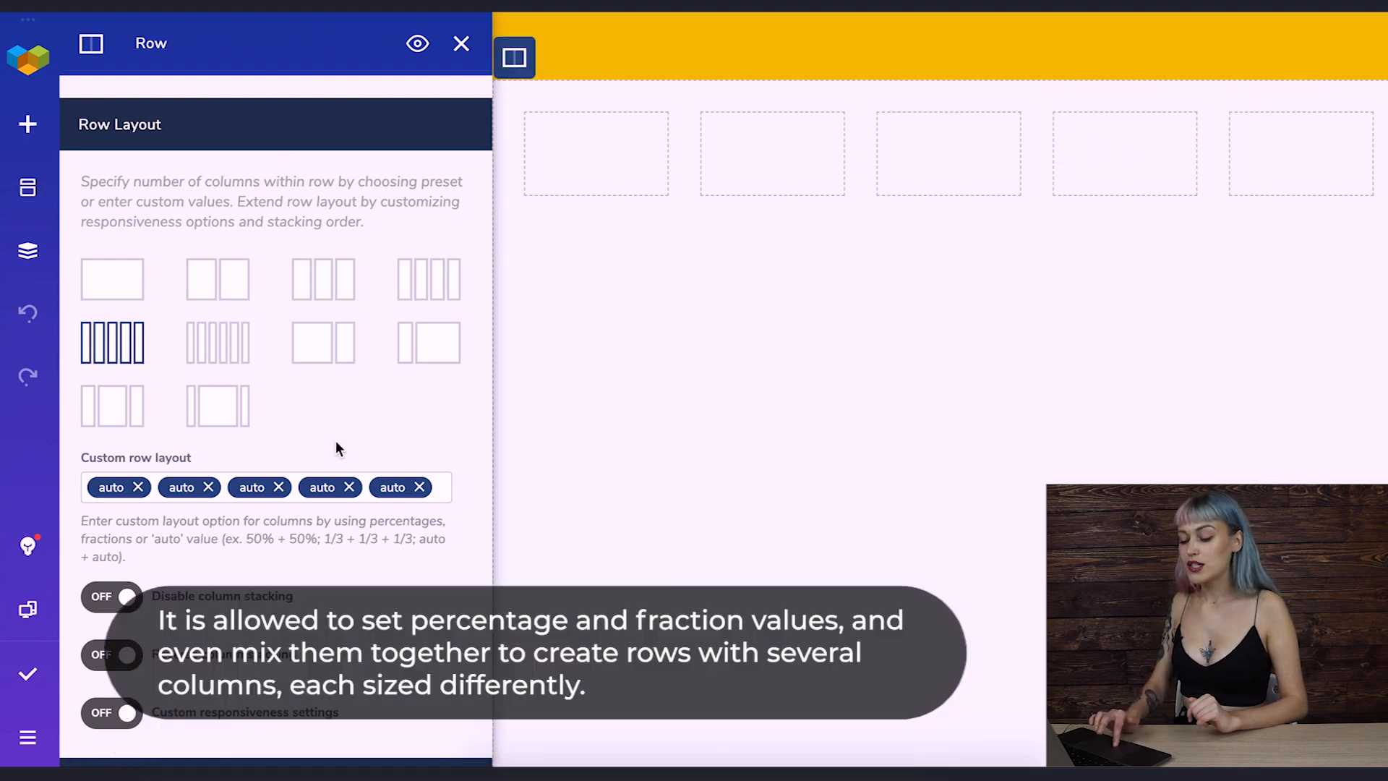
pyautogui.scroll(-1, 335, 439)
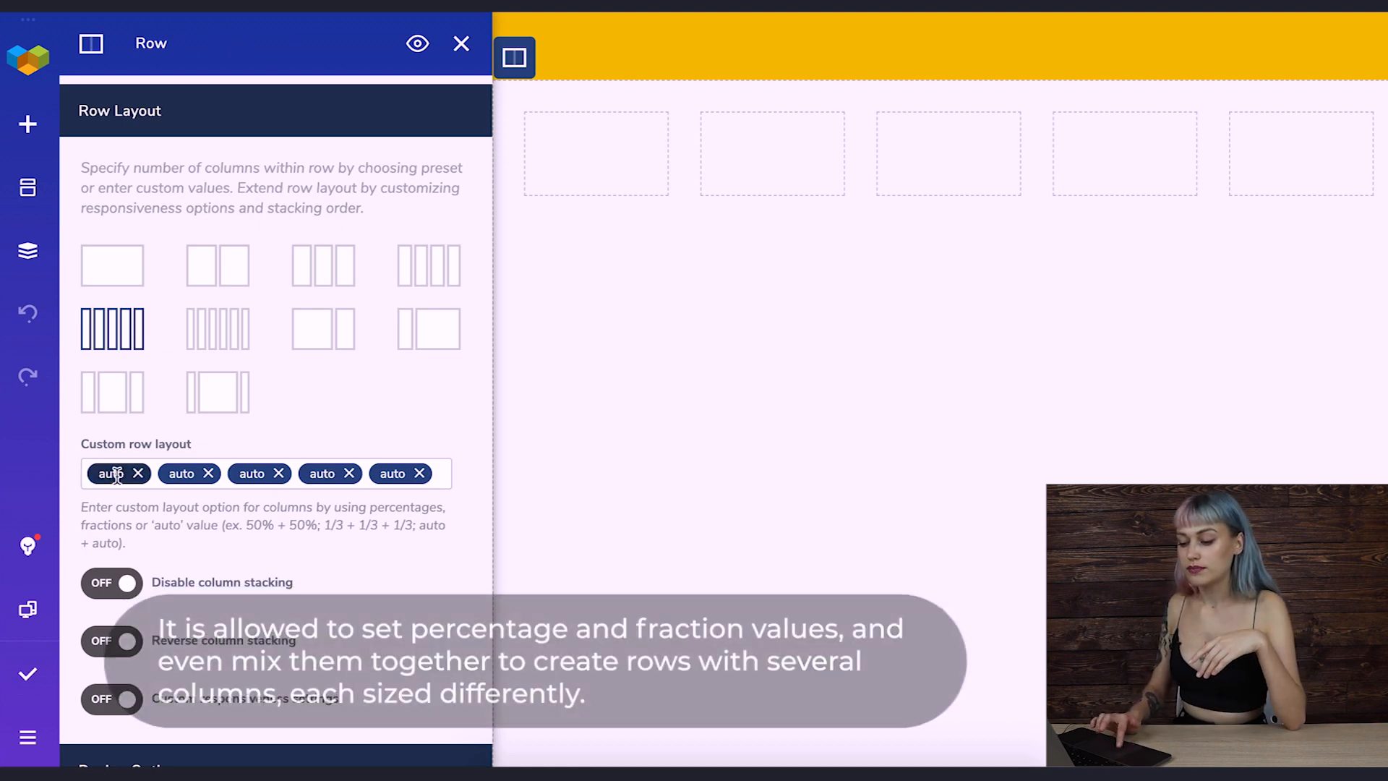
pyautogui.click(443, 477)
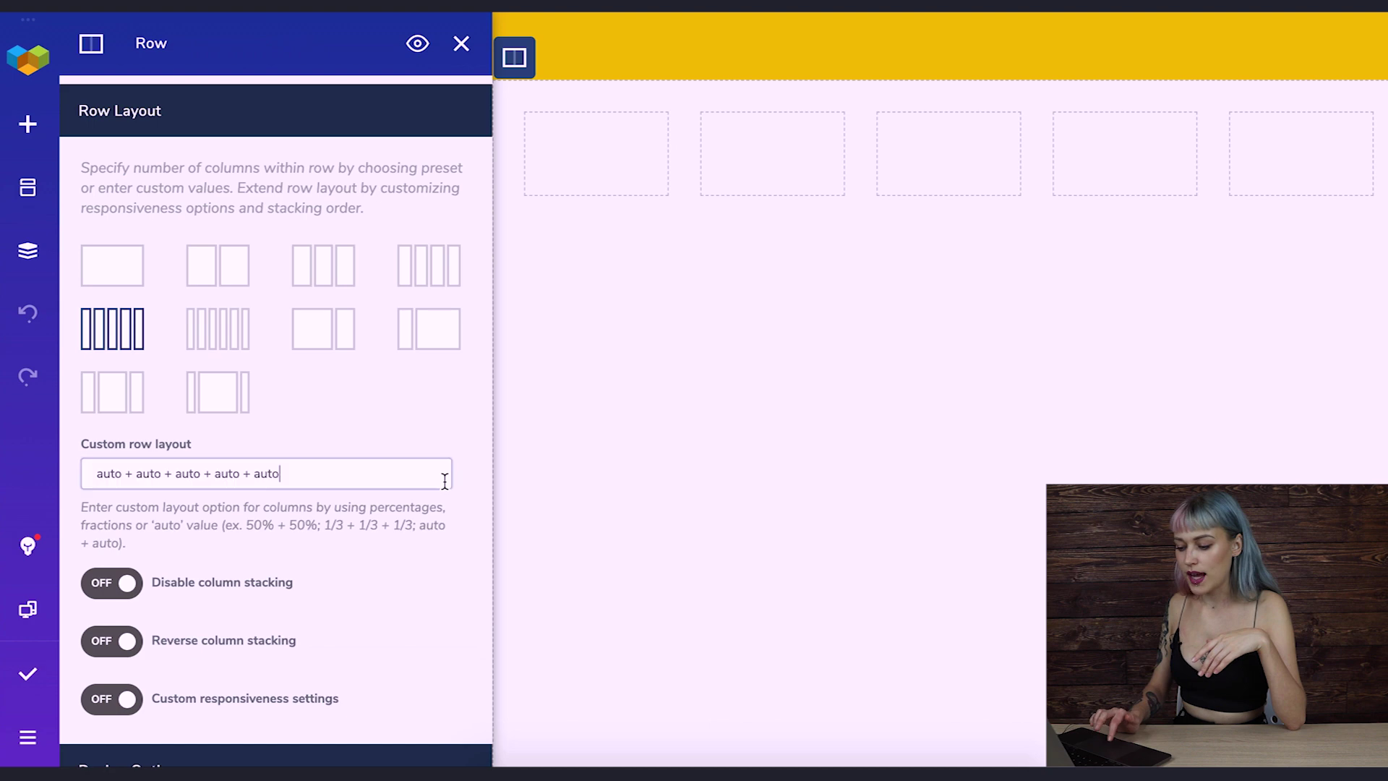
pyautogui.doubleClick(106, 474)
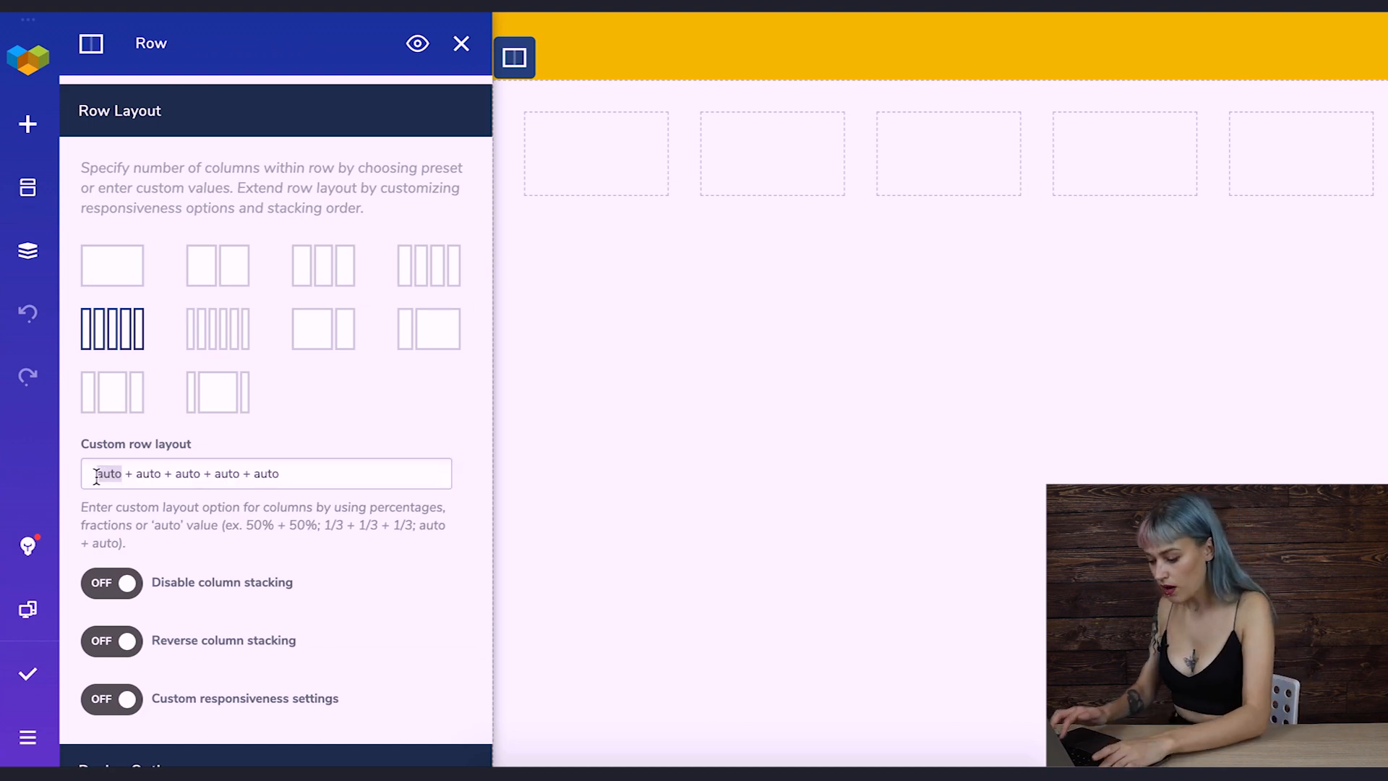
pyautogui.write('100%')
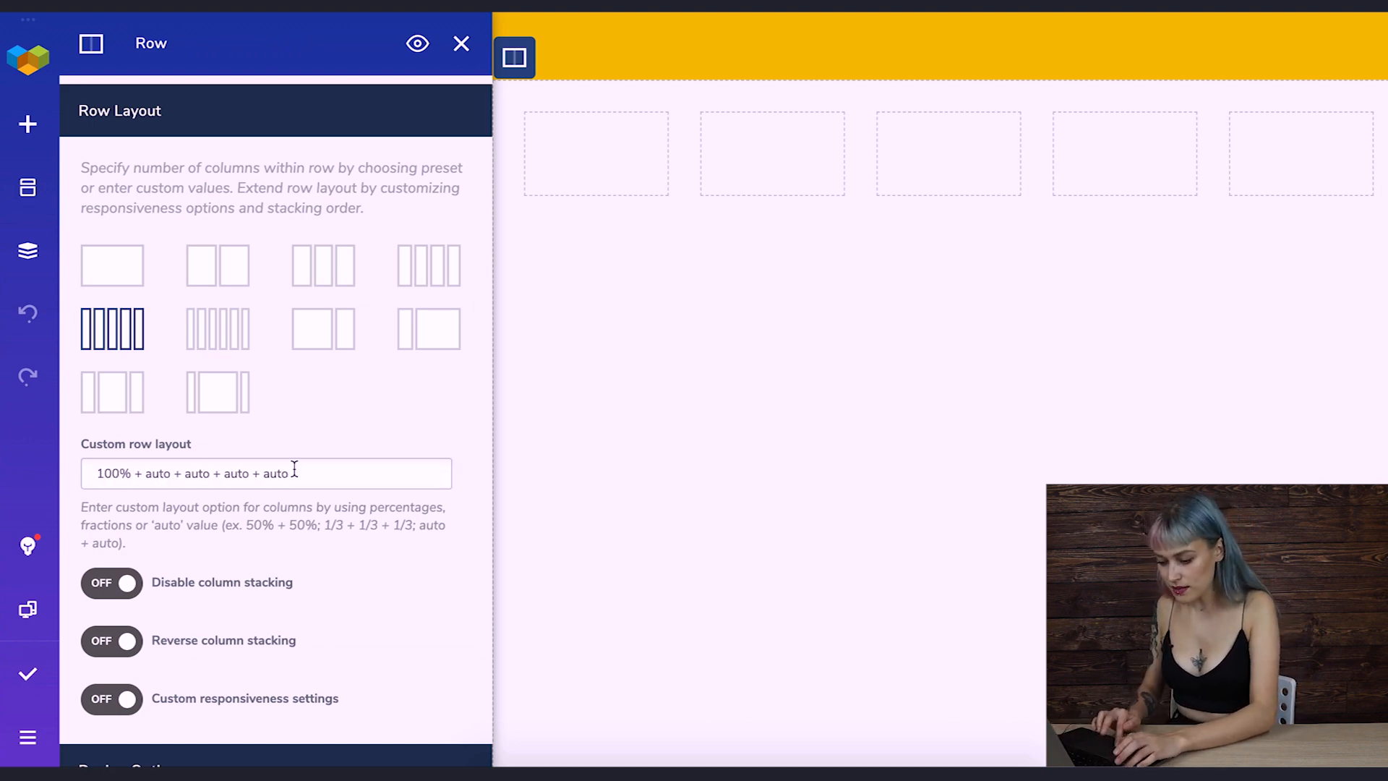
pyautogui.click(293, 472)
pyautogui.press('BackSpace')
pyautogui.press('BackSpace')
pyautogui.press('BackSpace')
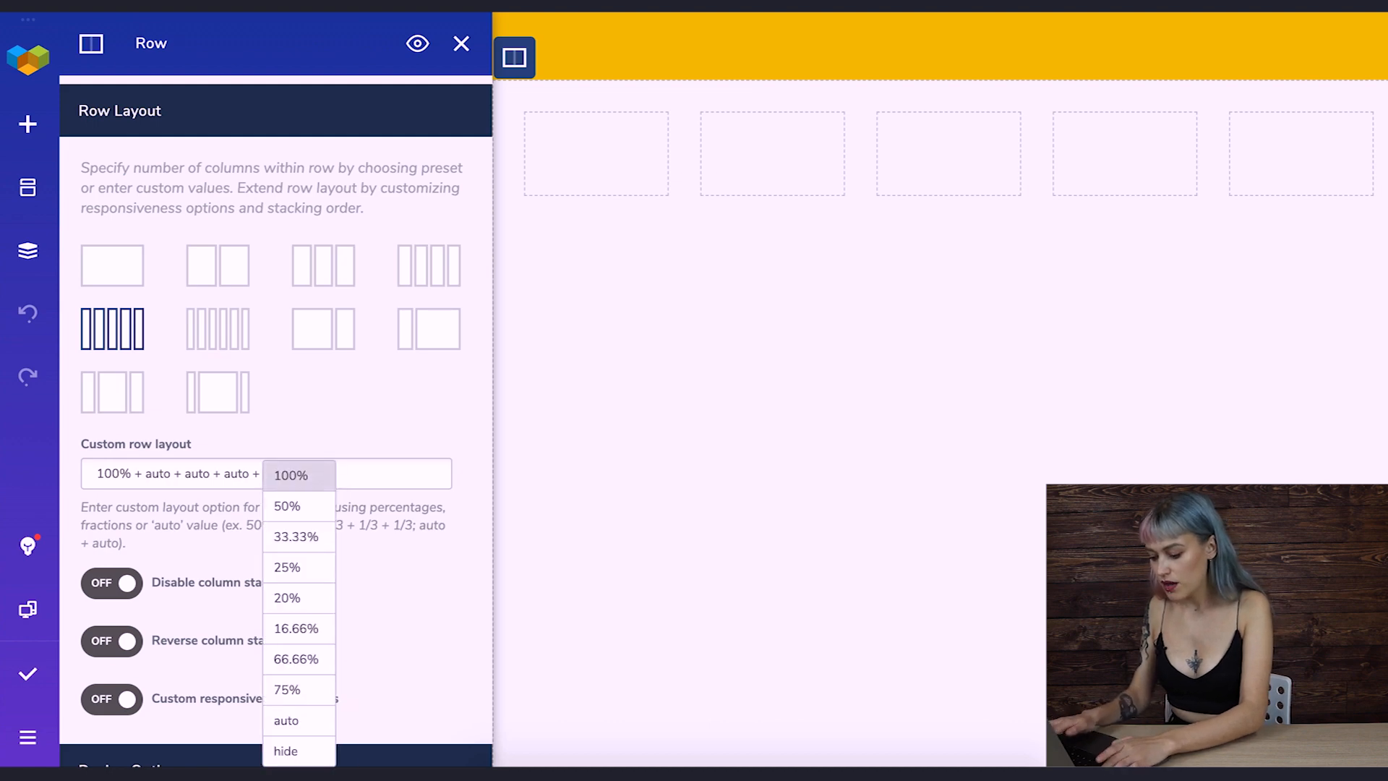
pyautogui.click(309, 477)
pyautogui.click(348, 418)
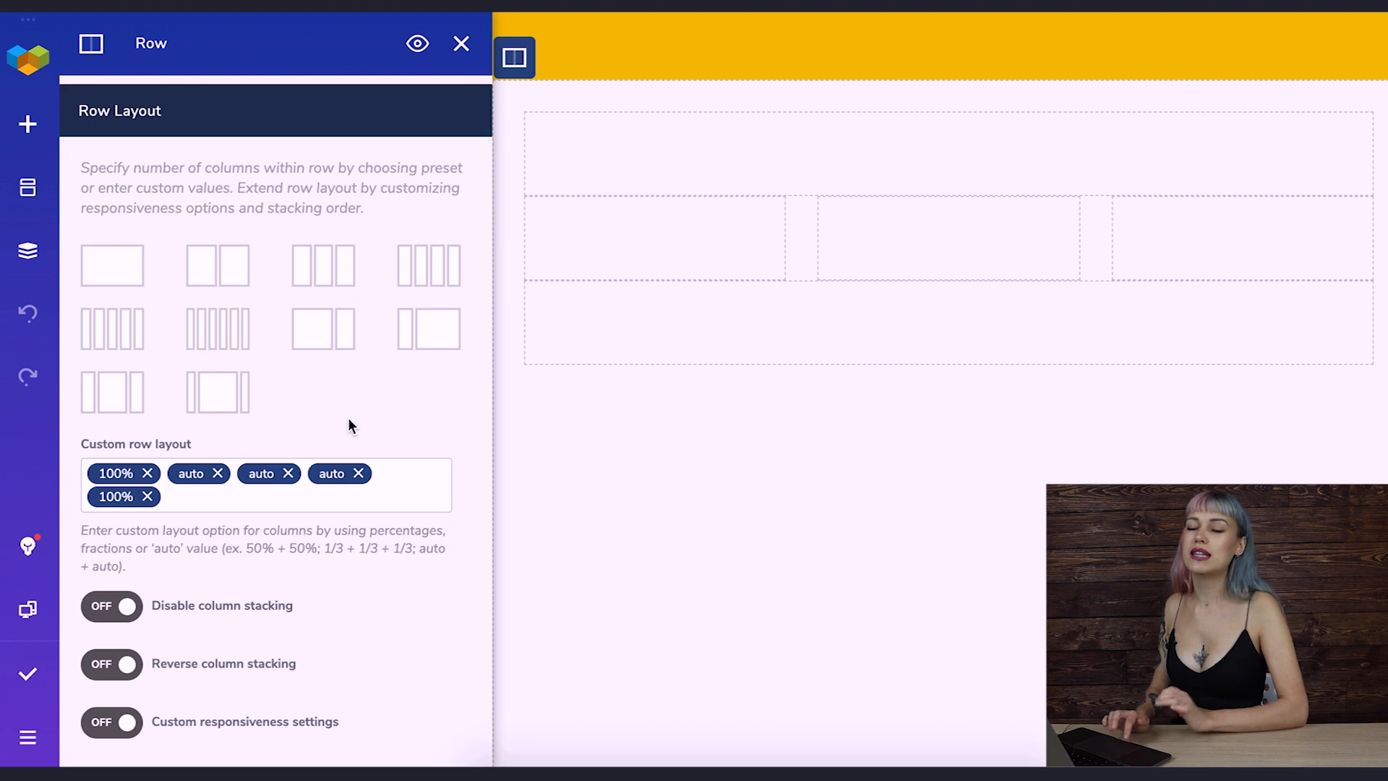
pyautogui.moveTo(947, 187)
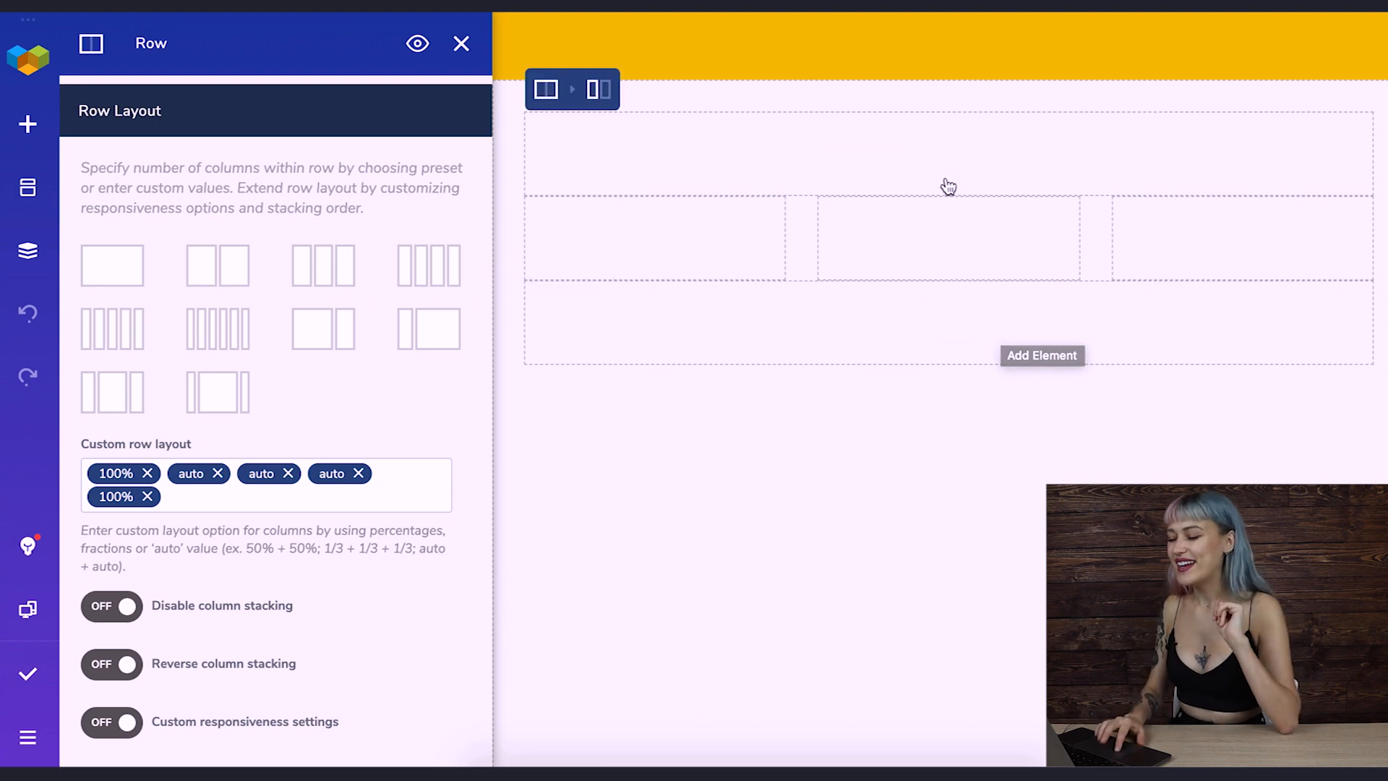
# - Add a Text Block to the top column with the pasted 'How to make lemonade?' heading and subtitle
pyautogui.click(975, 165)
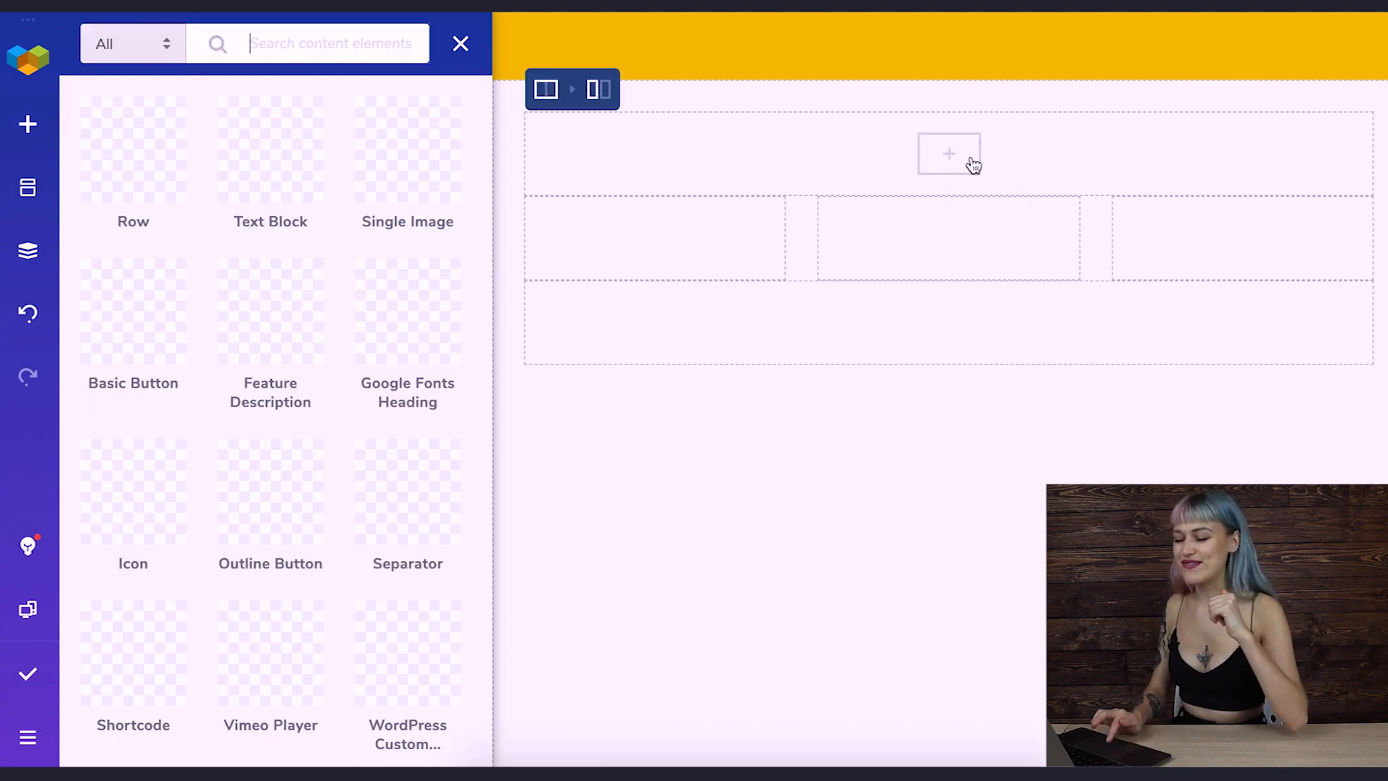
pyautogui.click(269, 152)
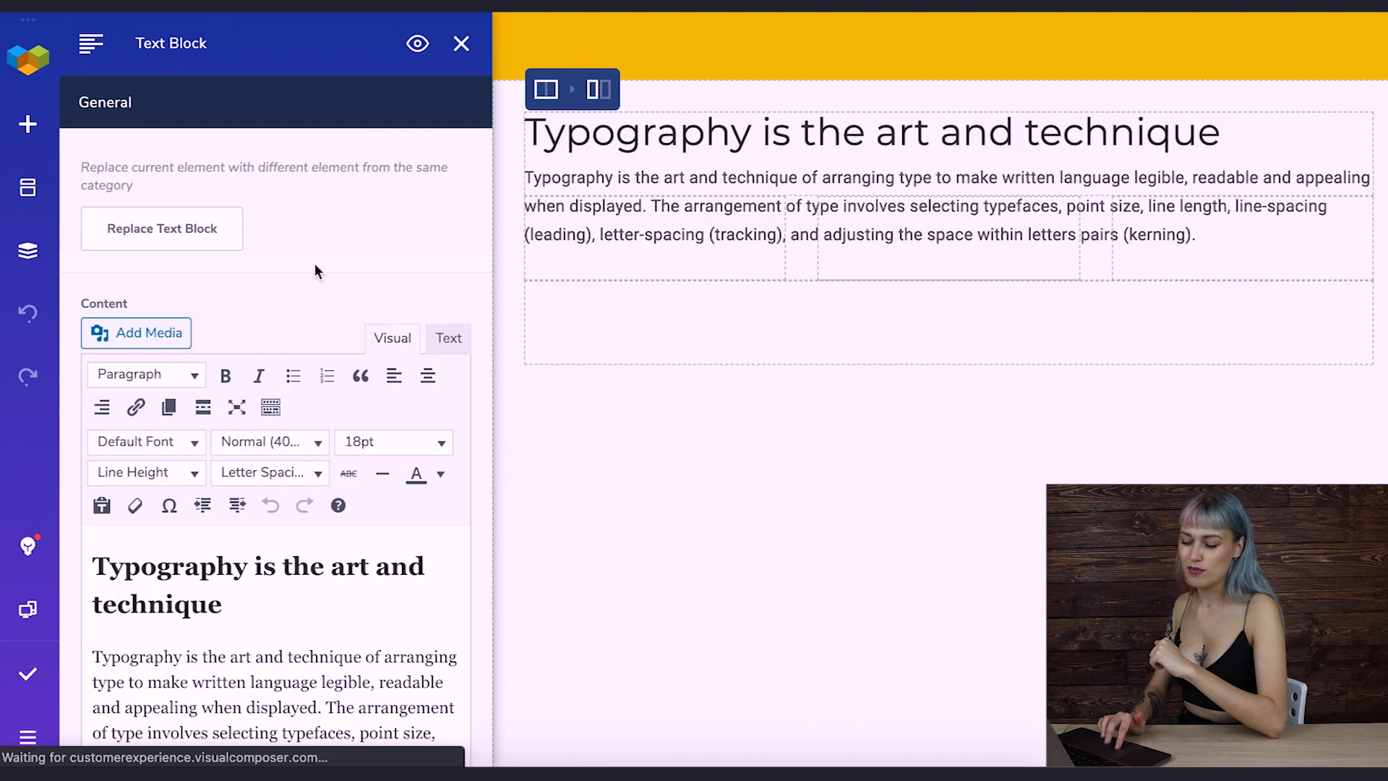
pyautogui.scroll(-3, 314, 263)
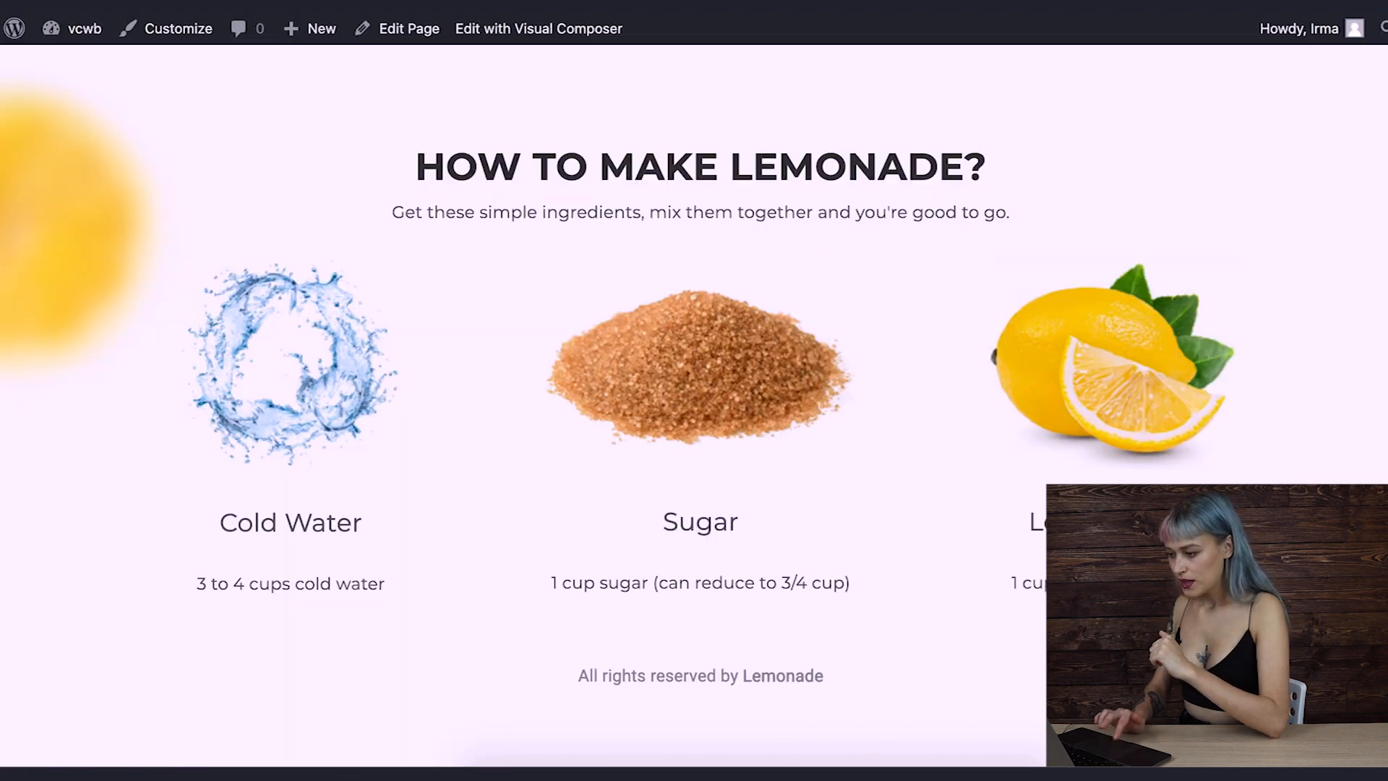
pyautogui.moveTo(1038, 236); pyautogui.dragTo(413, 182)
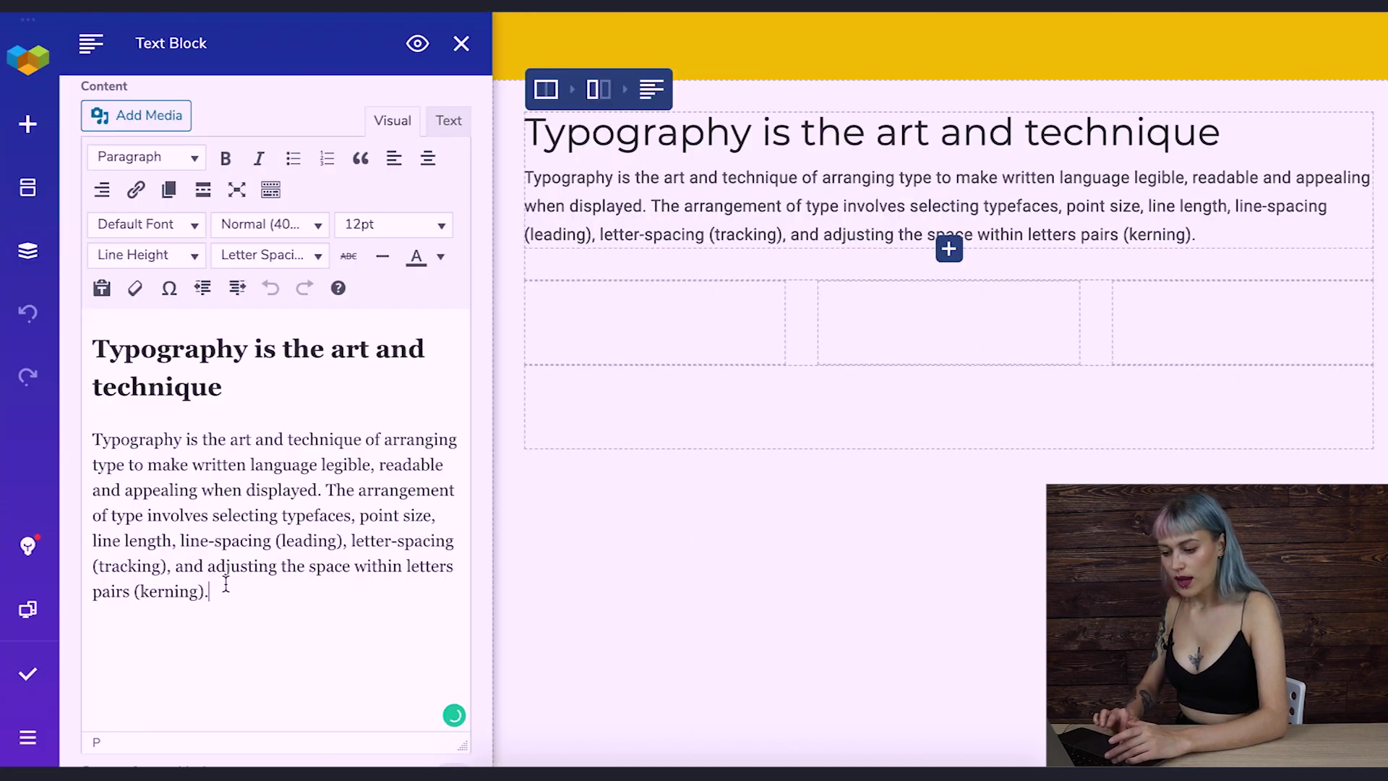
pyautogui.moveTo(226, 586); pyautogui.dragTo(80, 350)
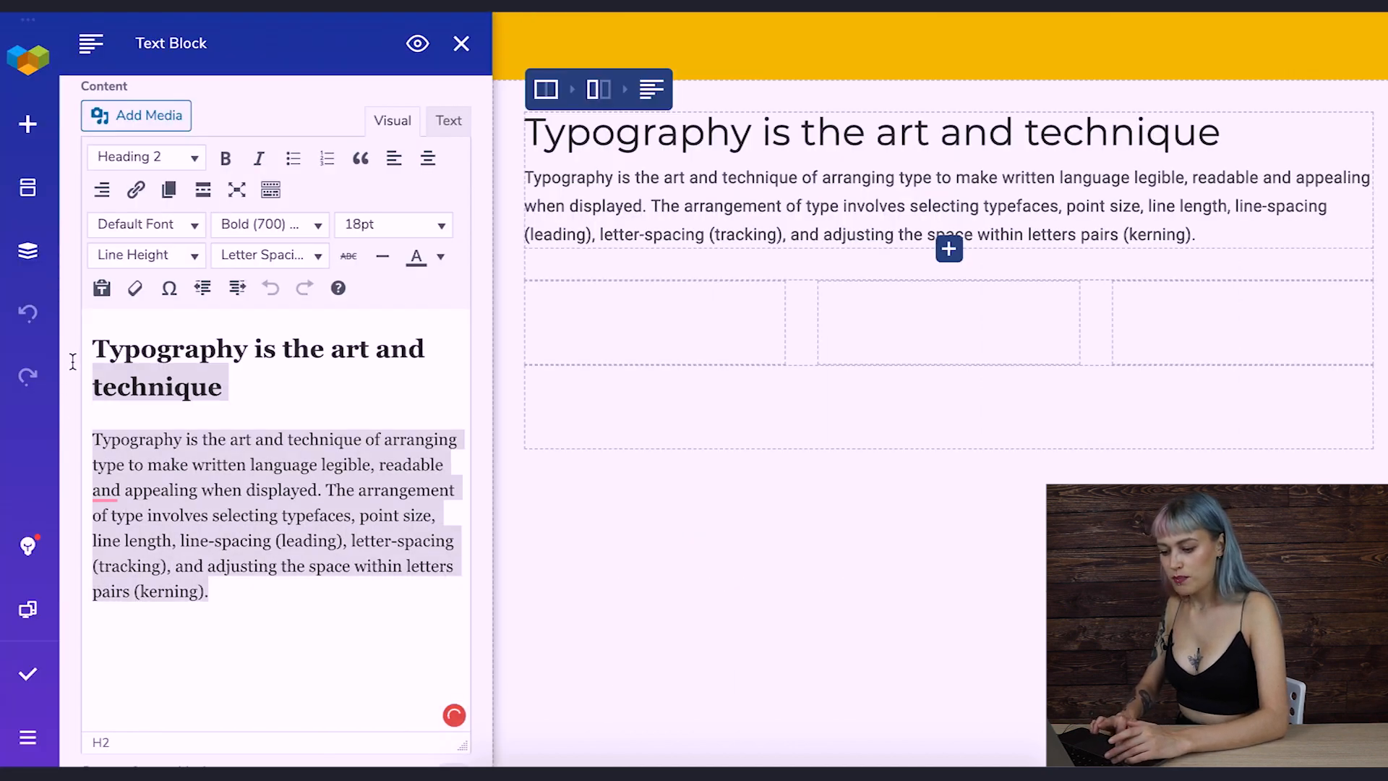
pyautogui.write("HOW TO MAKE LEMONADE? Get these simple ingredients, mix them together and you're good to go.")
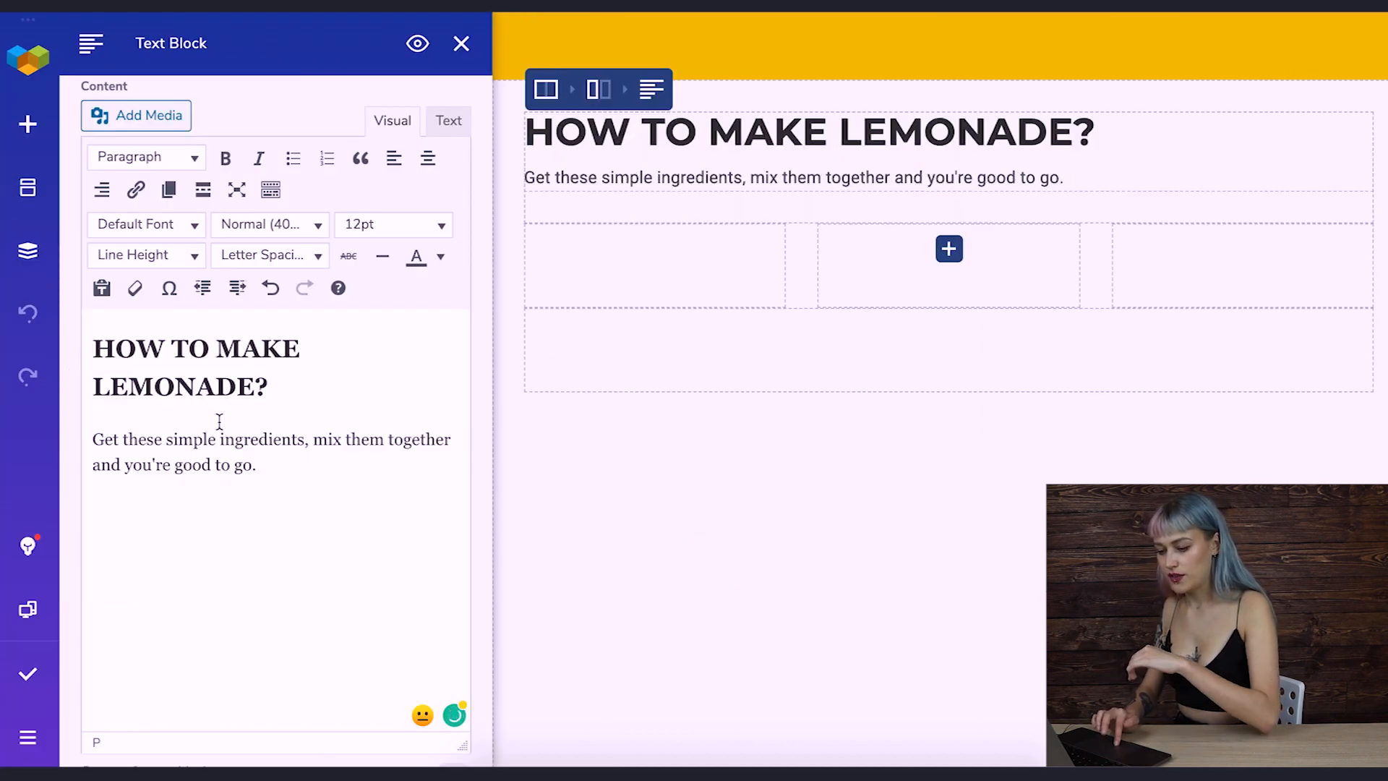
# - Centre the heading and subtitle and set them in Montserrat
pyautogui.moveTo(275, 469); pyautogui.dragTo(95, 358)
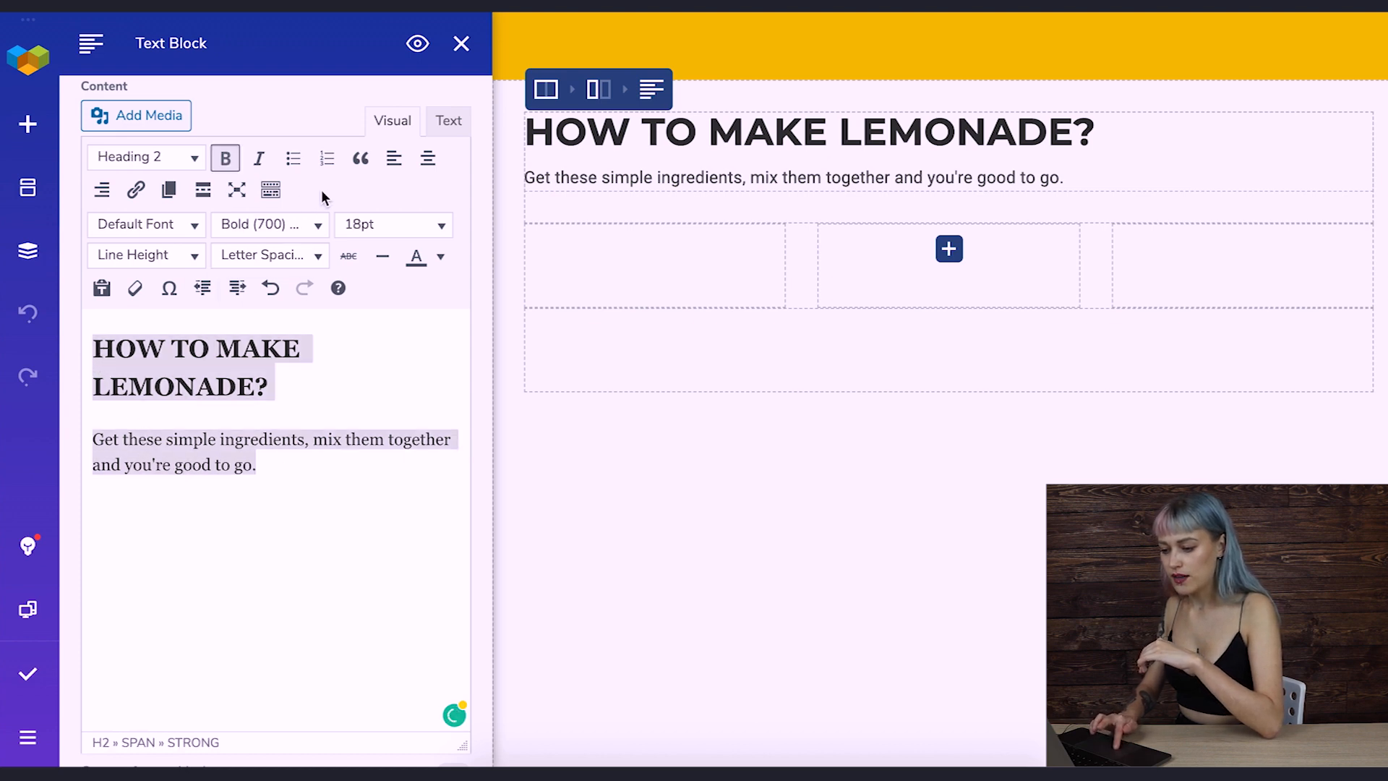
pyautogui.click(427, 159)
pyautogui.click(191, 224)
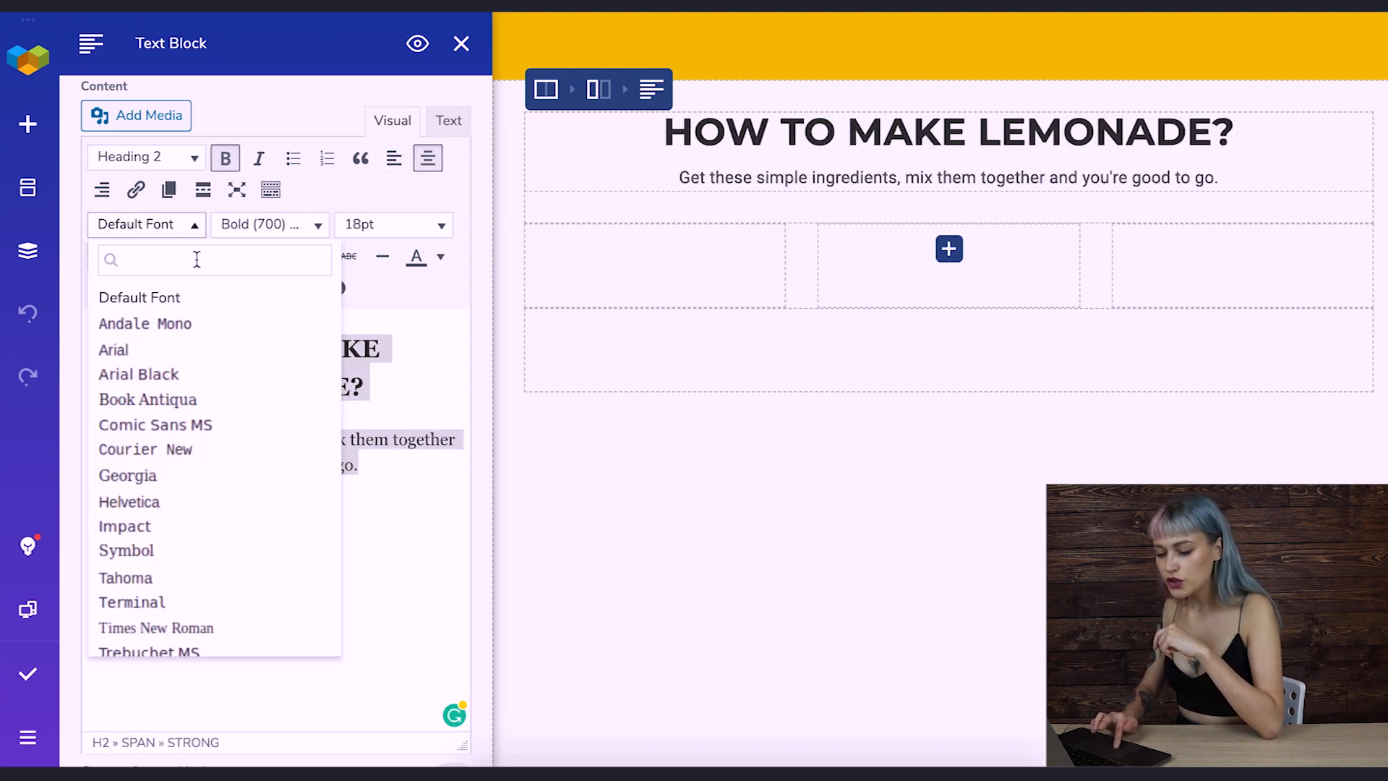
pyautogui.click(197, 258)
pyautogui.write('mon')
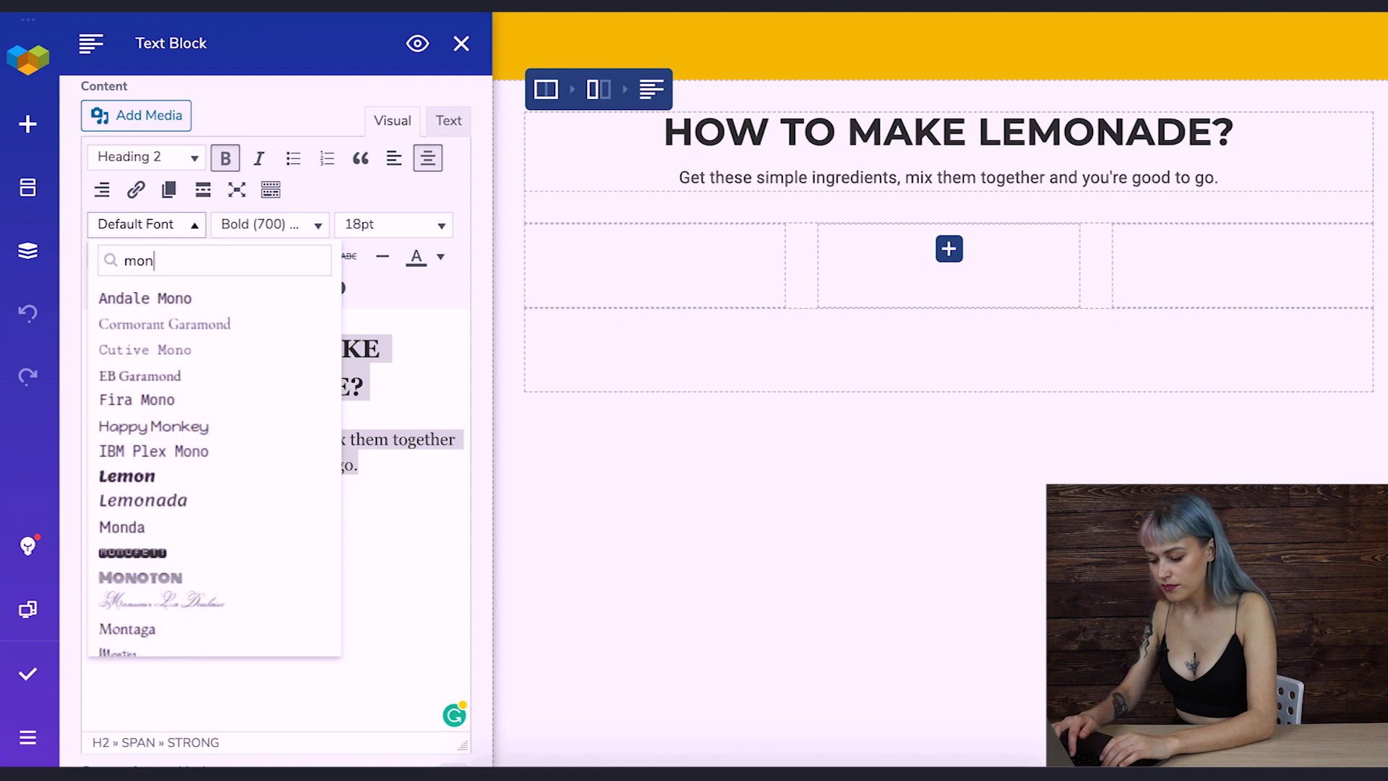
pyautogui.write('t')
pyautogui.click(210, 350)
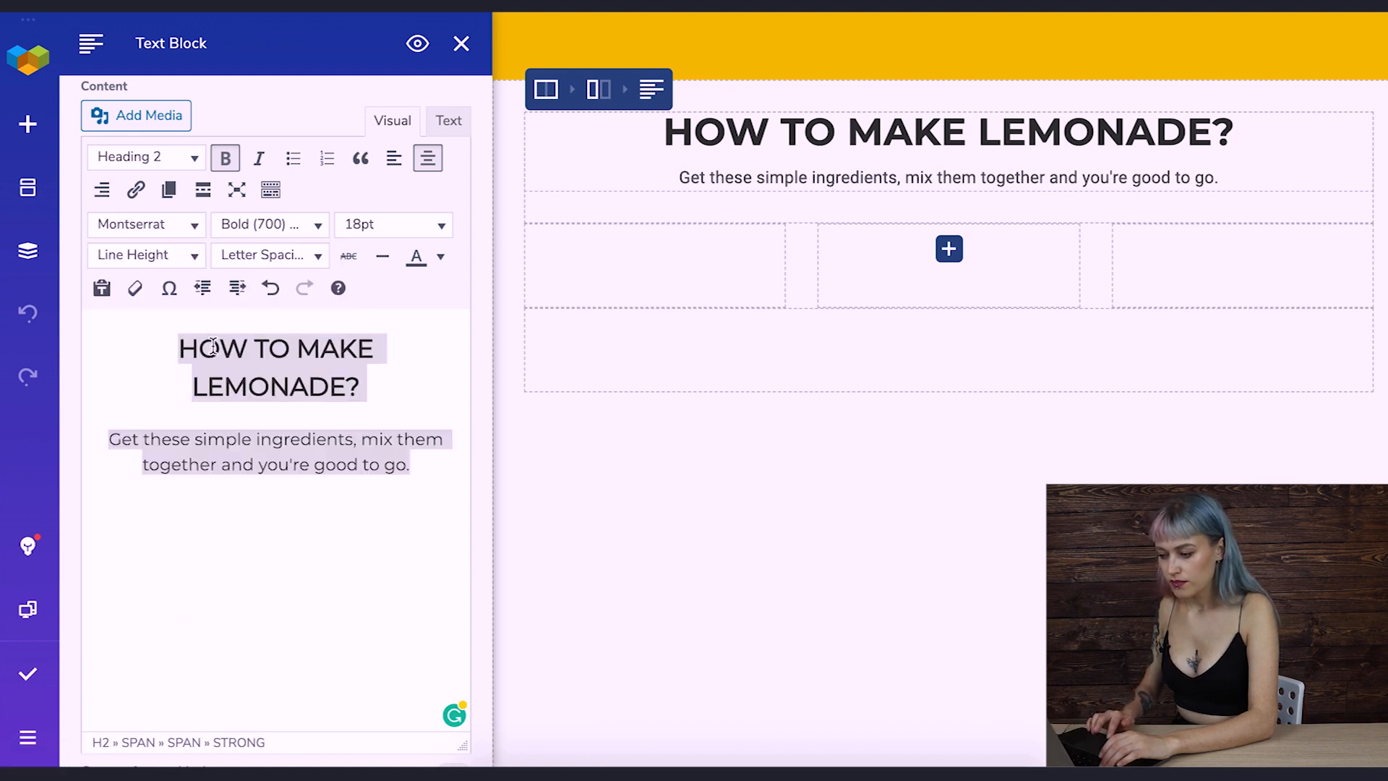
pyautogui.click(328, 466)
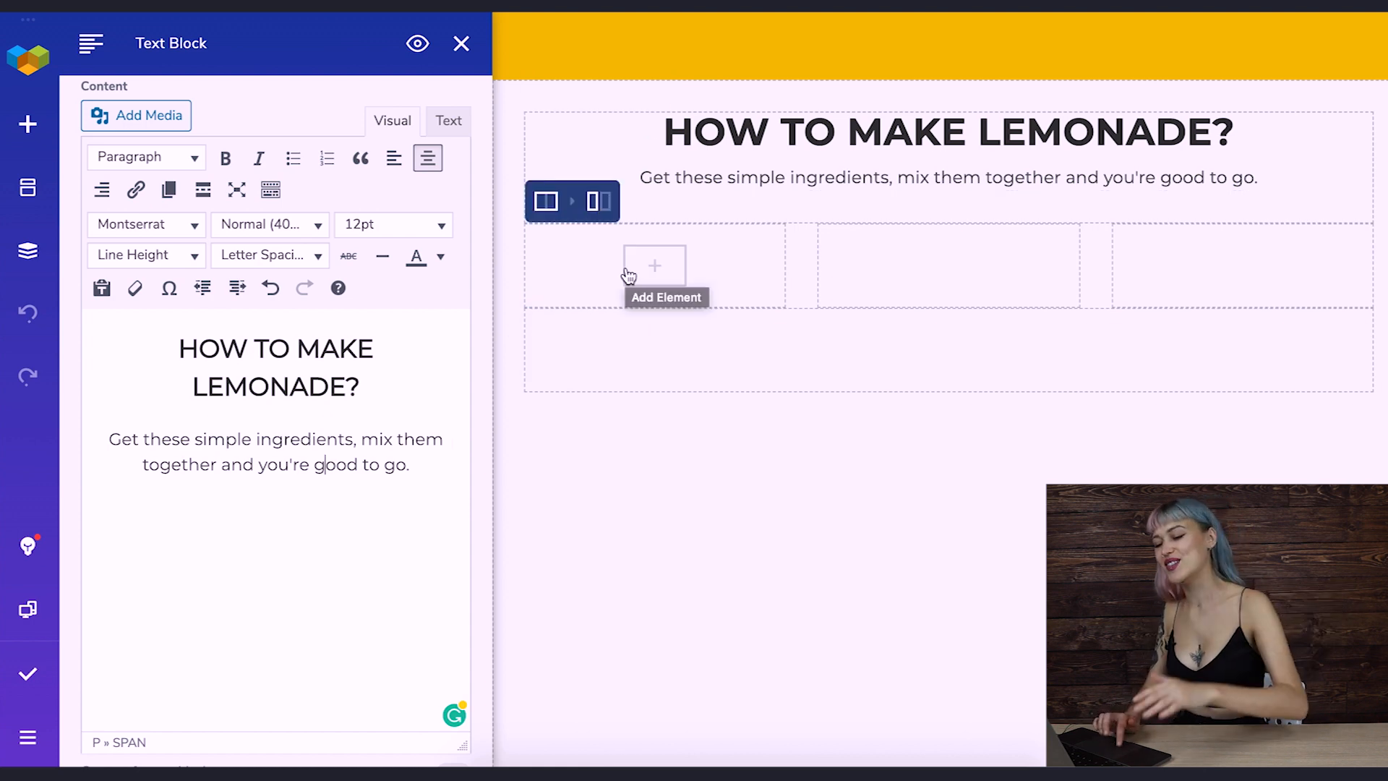
# - Add an image element with the water splash picture to the first ingredient column
pyautogui.click(655, 267)
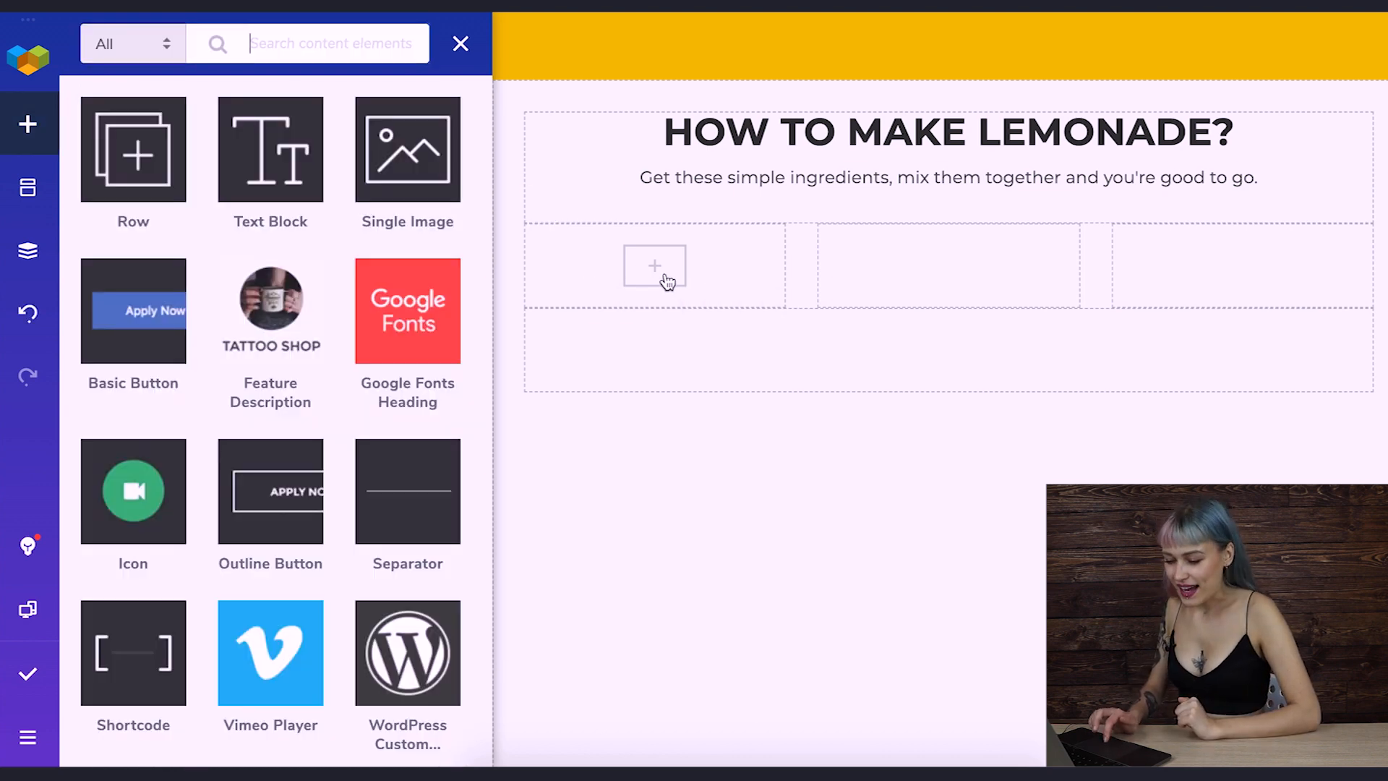
pyautogui.click(404, 154)
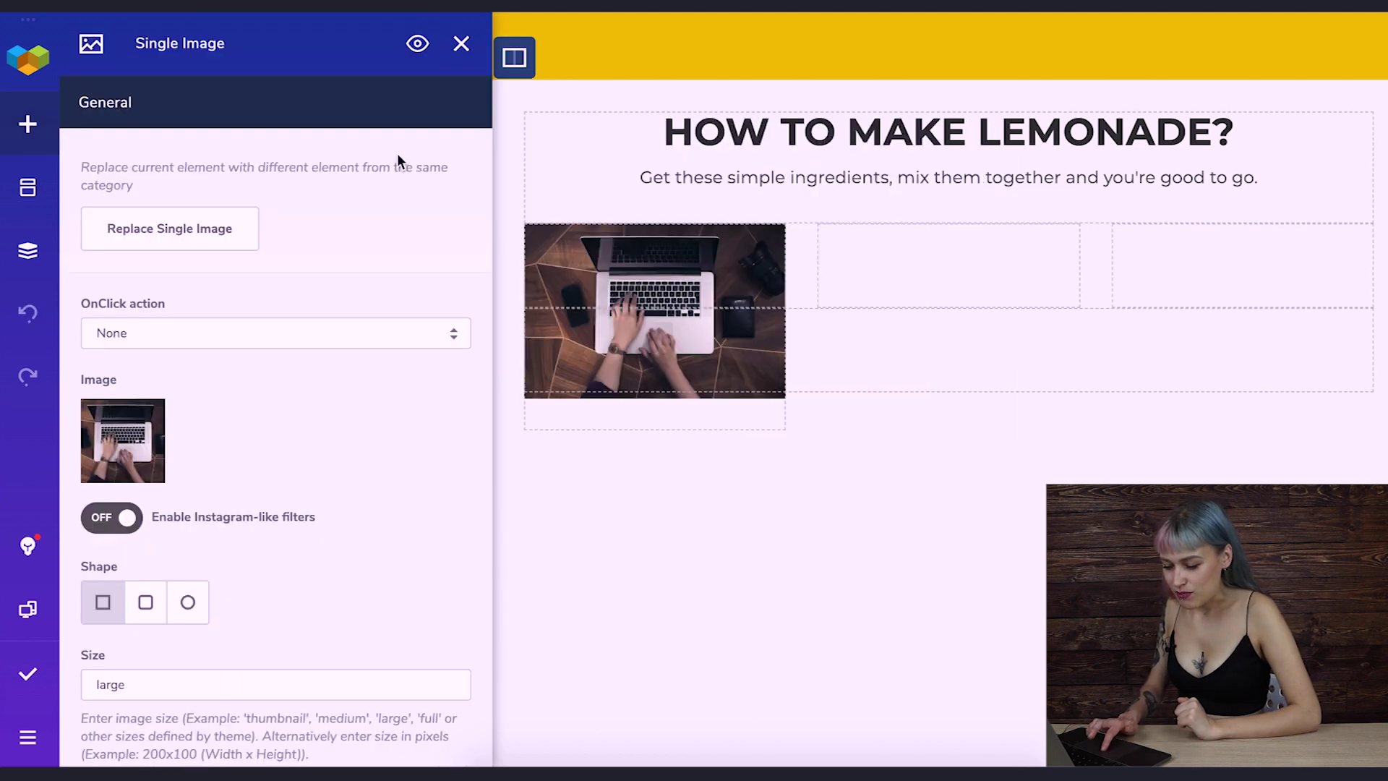
pyautogui.click(135, 434)
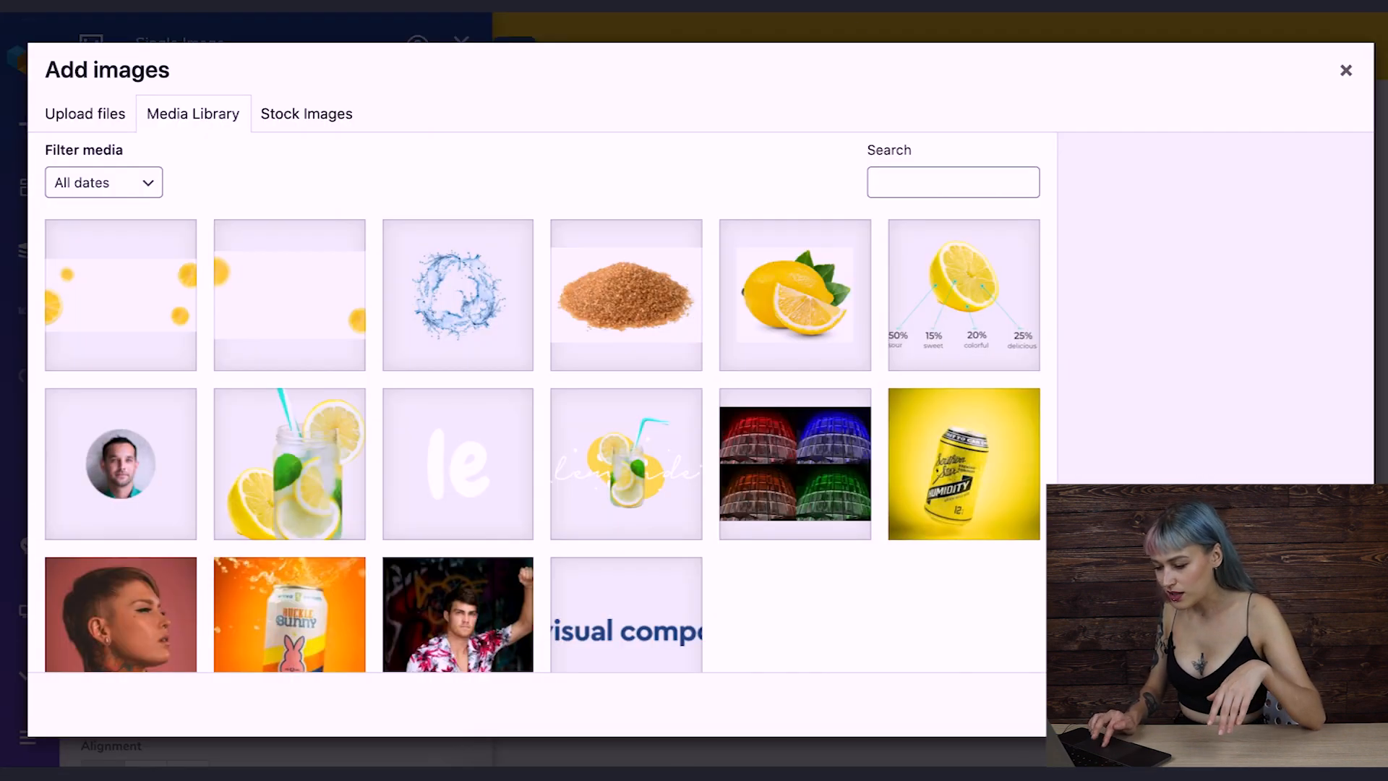
pyautogui.click(404, 320)
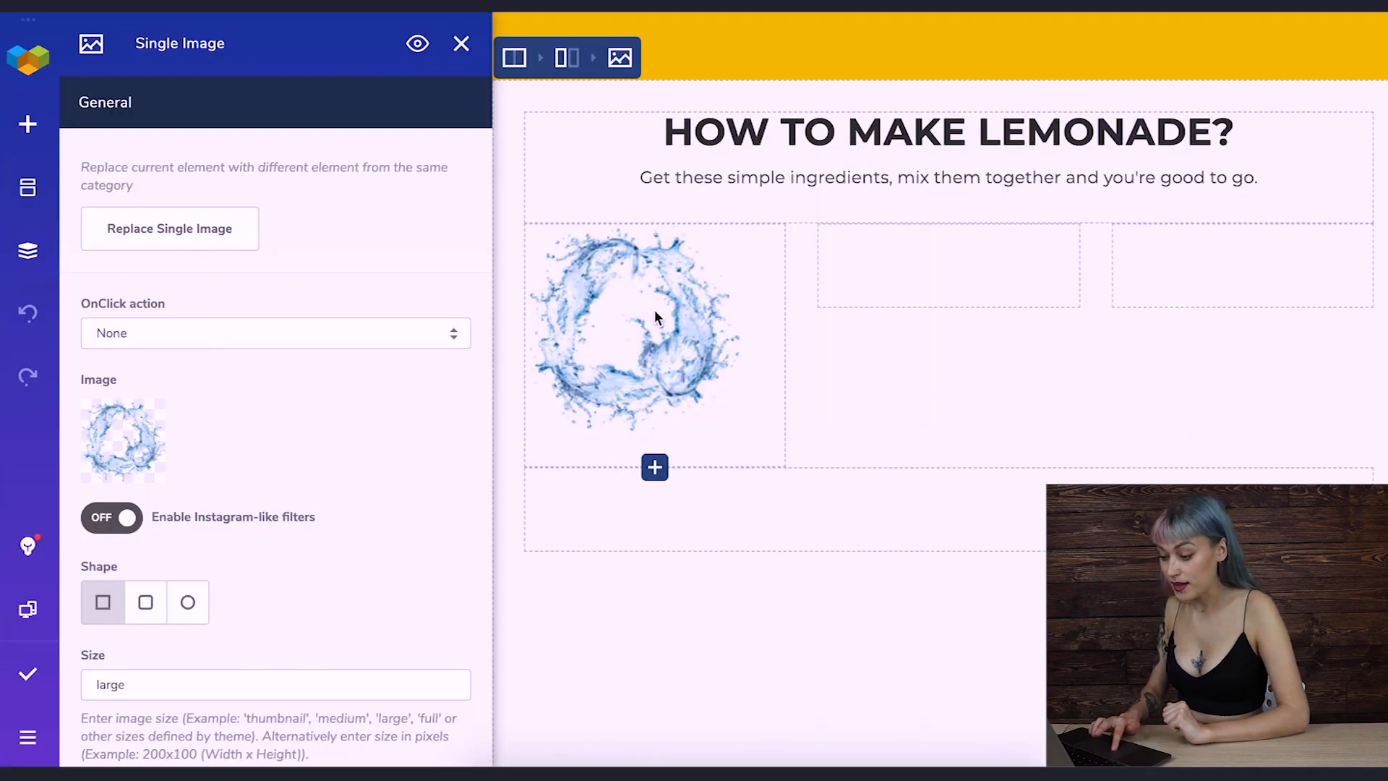
pyautogui.click(654, 470)
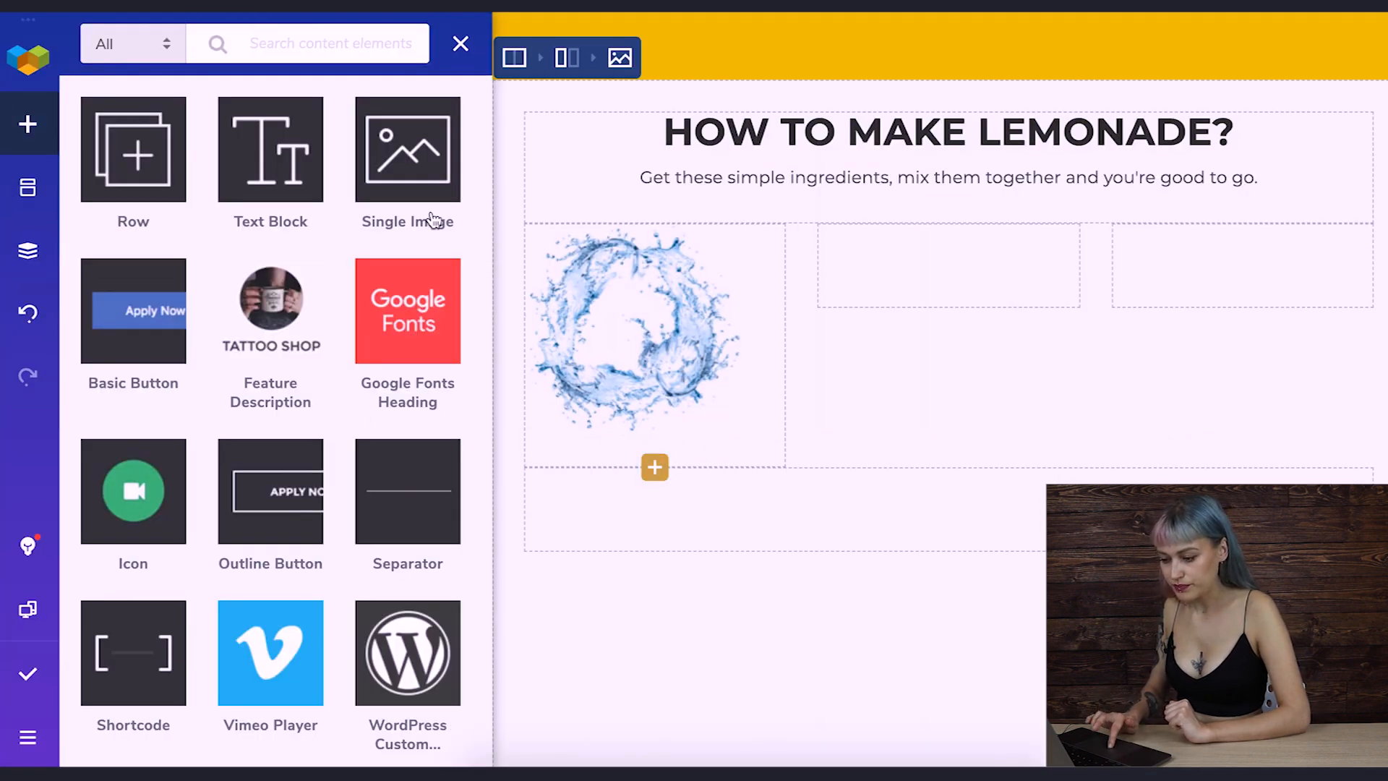
# - Add a Text Block under the water picture with the pasted Cold Water text in Montserrat
pyautogui.click(270, 152)
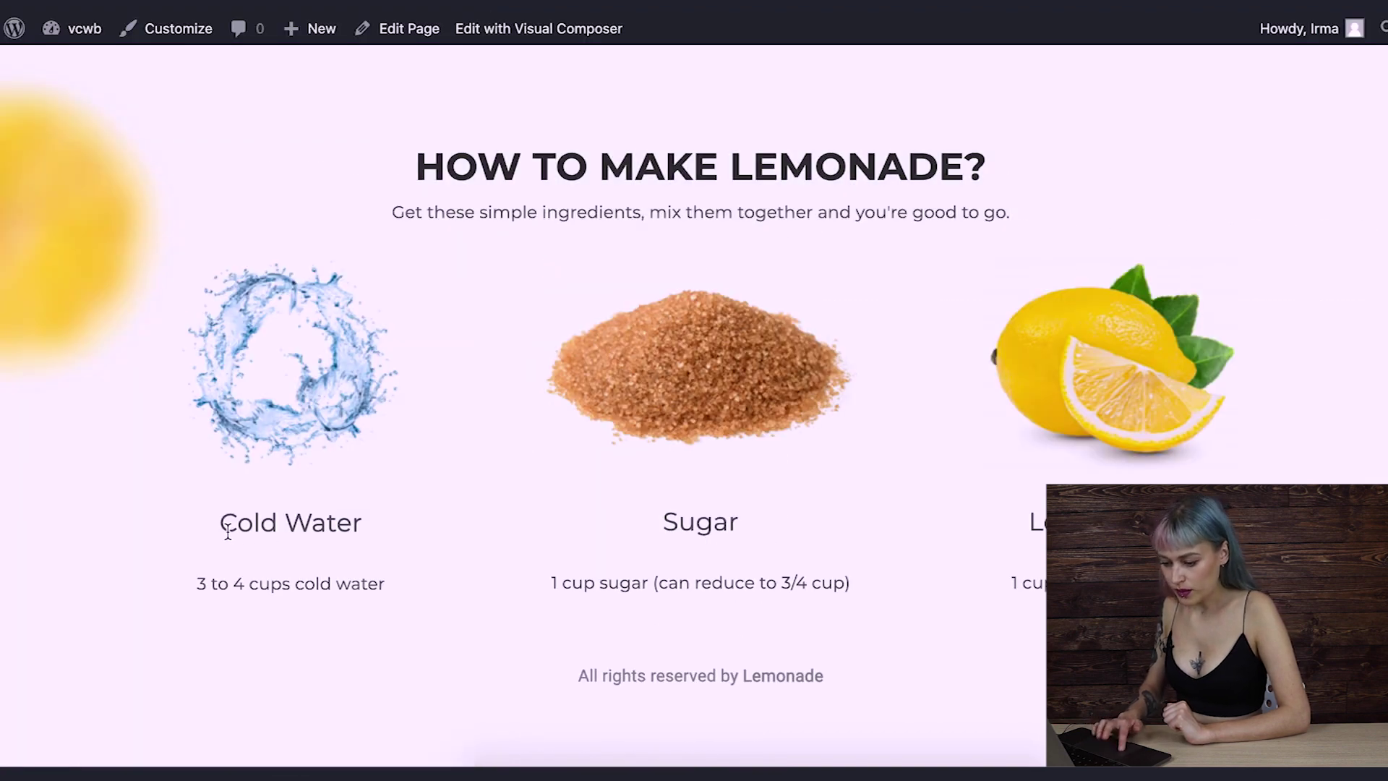
pyautogui.moveTo(220, 523); pyautogui.dragTo(391, 583)
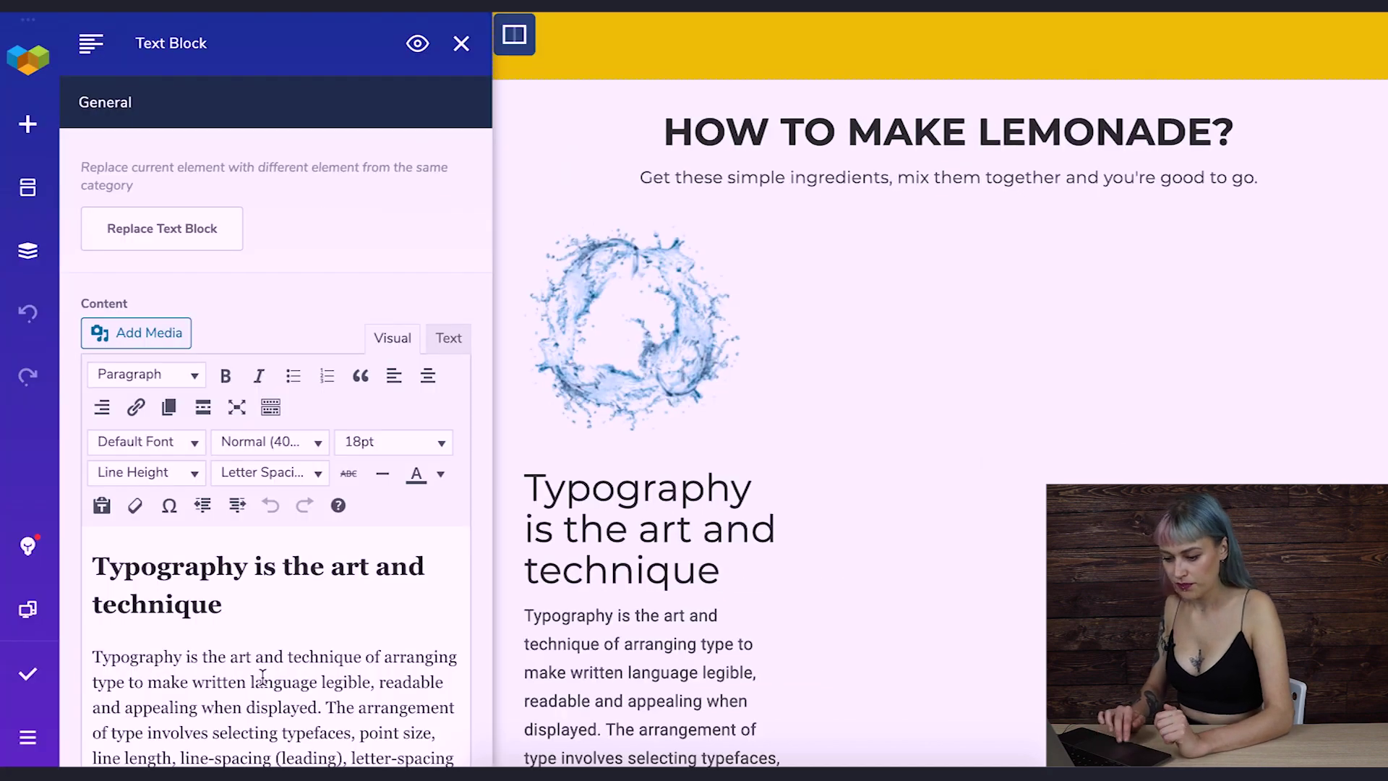
pyautogui.scroll(-3, 262, 676)
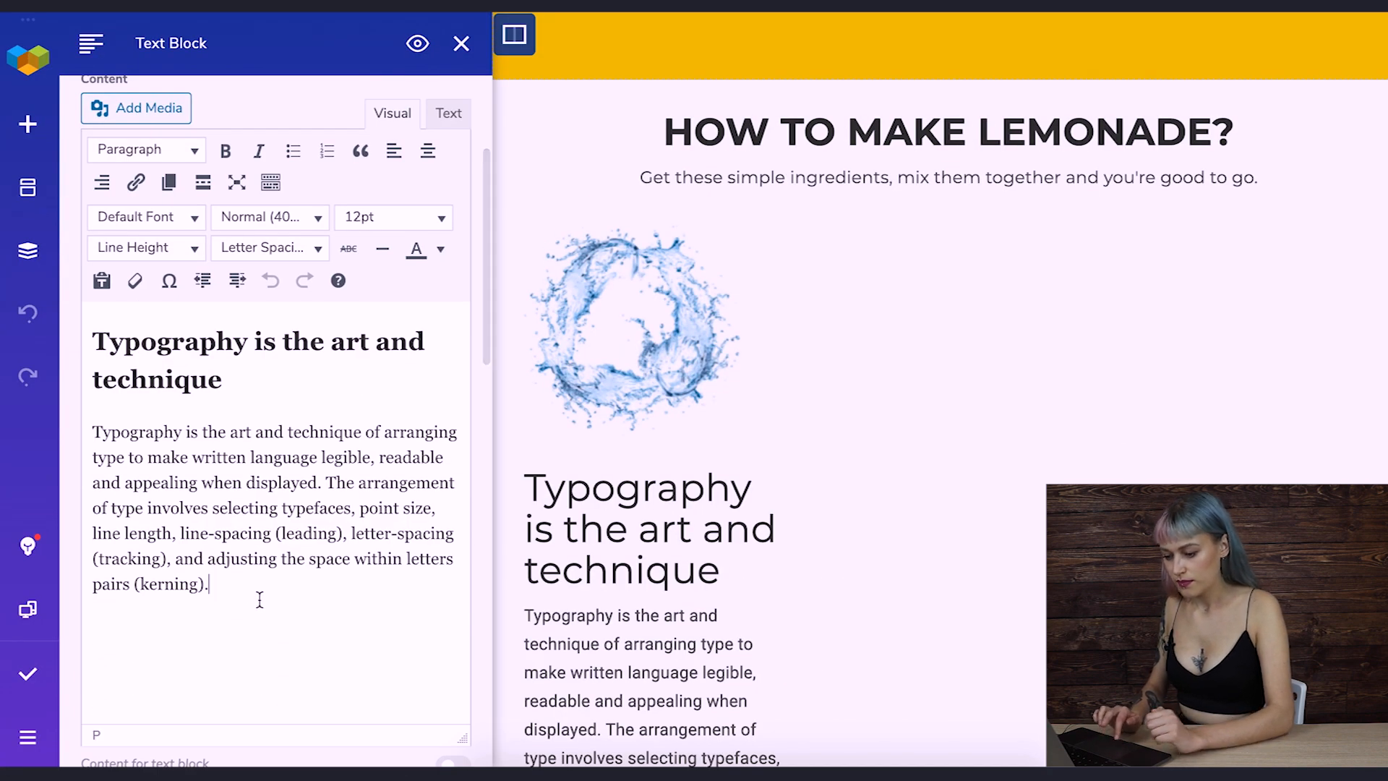
pyautogui.moveTo(211, 586); pyautogui.dragTo(95, 345)
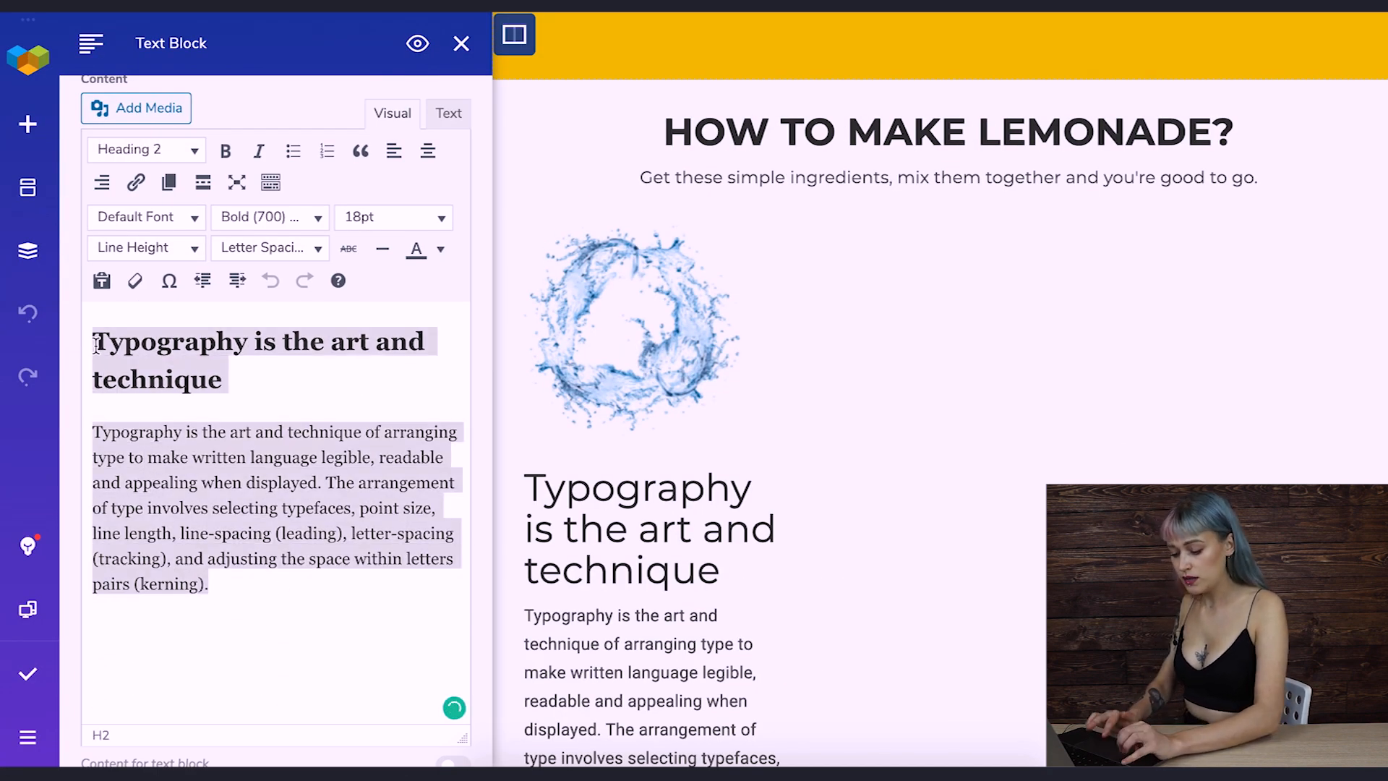
pyautogui.write('Cold Water 3 to 4 cups cold water')
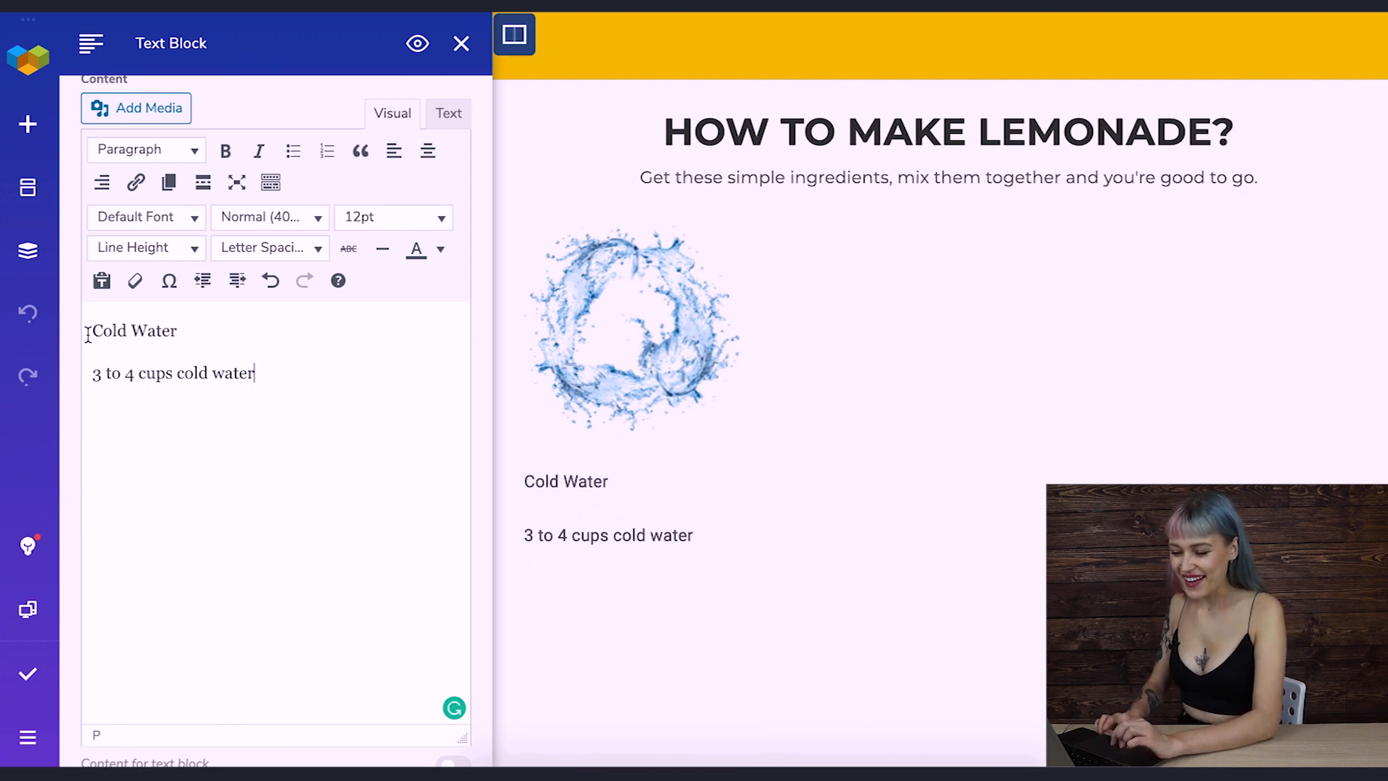
pyautogui.moveTo(94, 330); pyautogui.dragTo(291, 367)
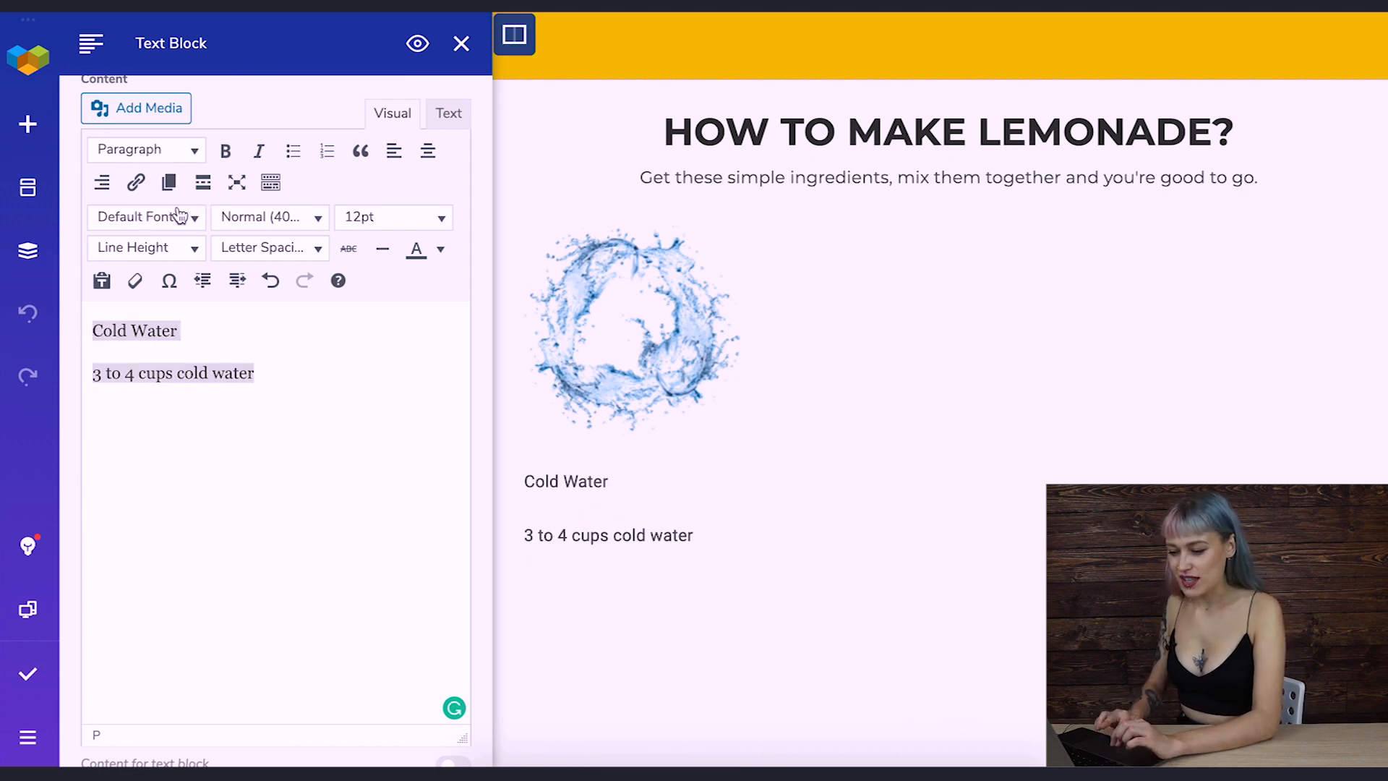
pyautogui.click(146, 216)
pyautogui.write('mon')
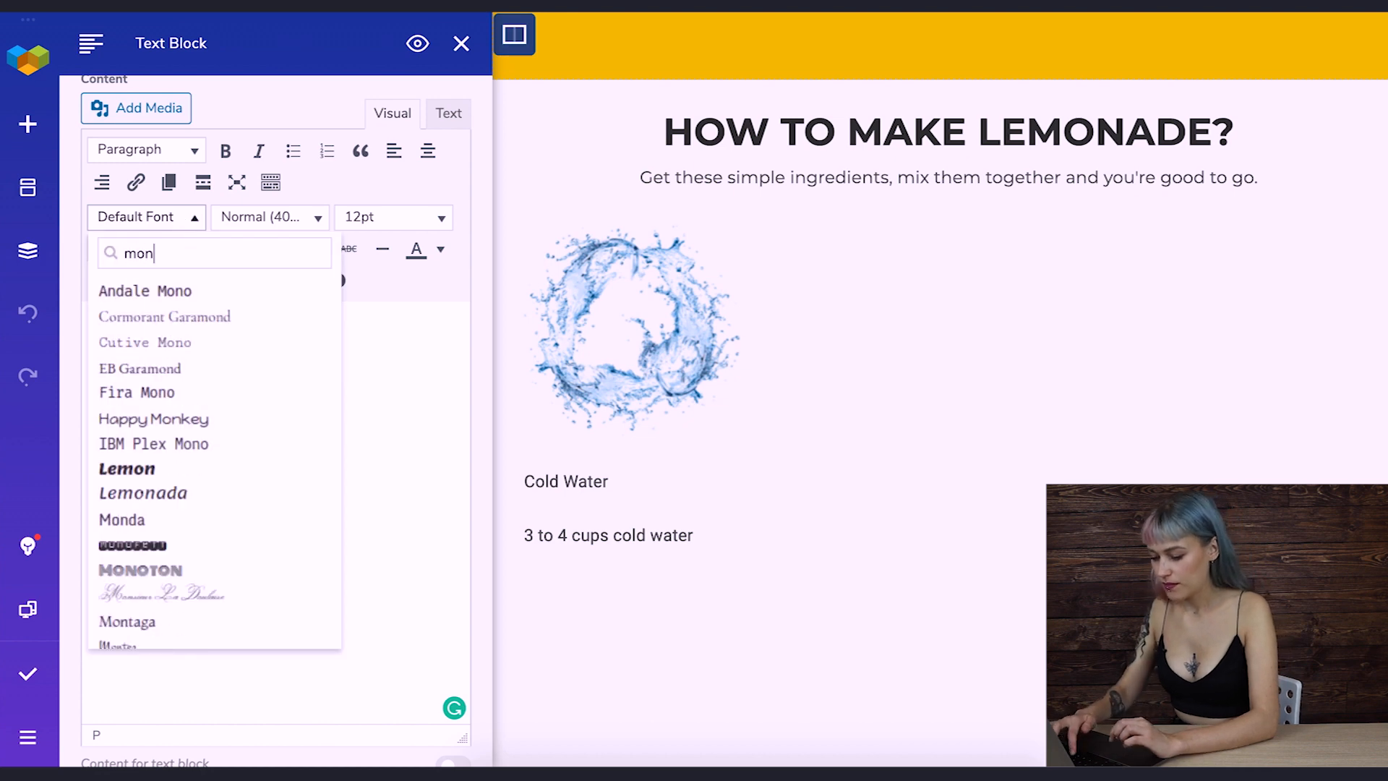
pyautogui.write('t')
pyautogui.click(140, 343)
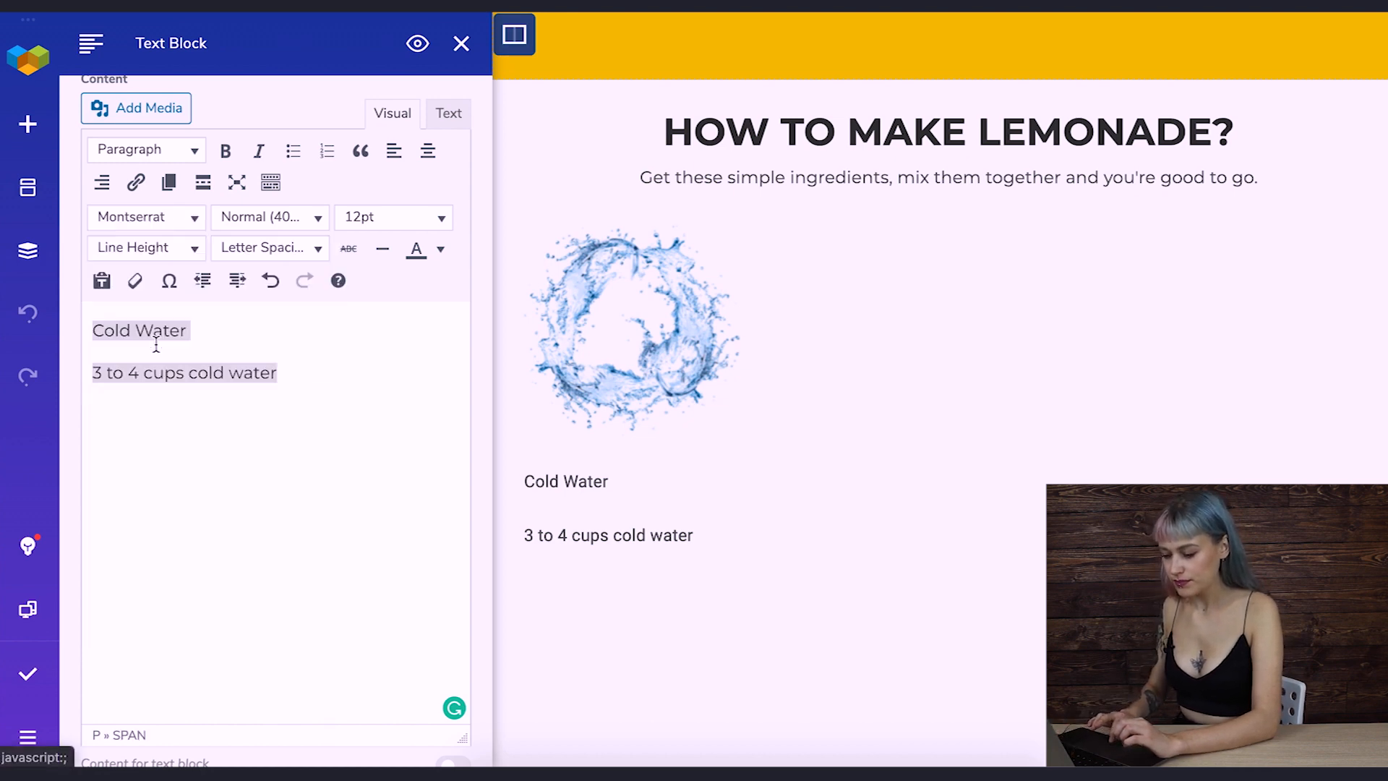
pyautogui.click(215, 380)
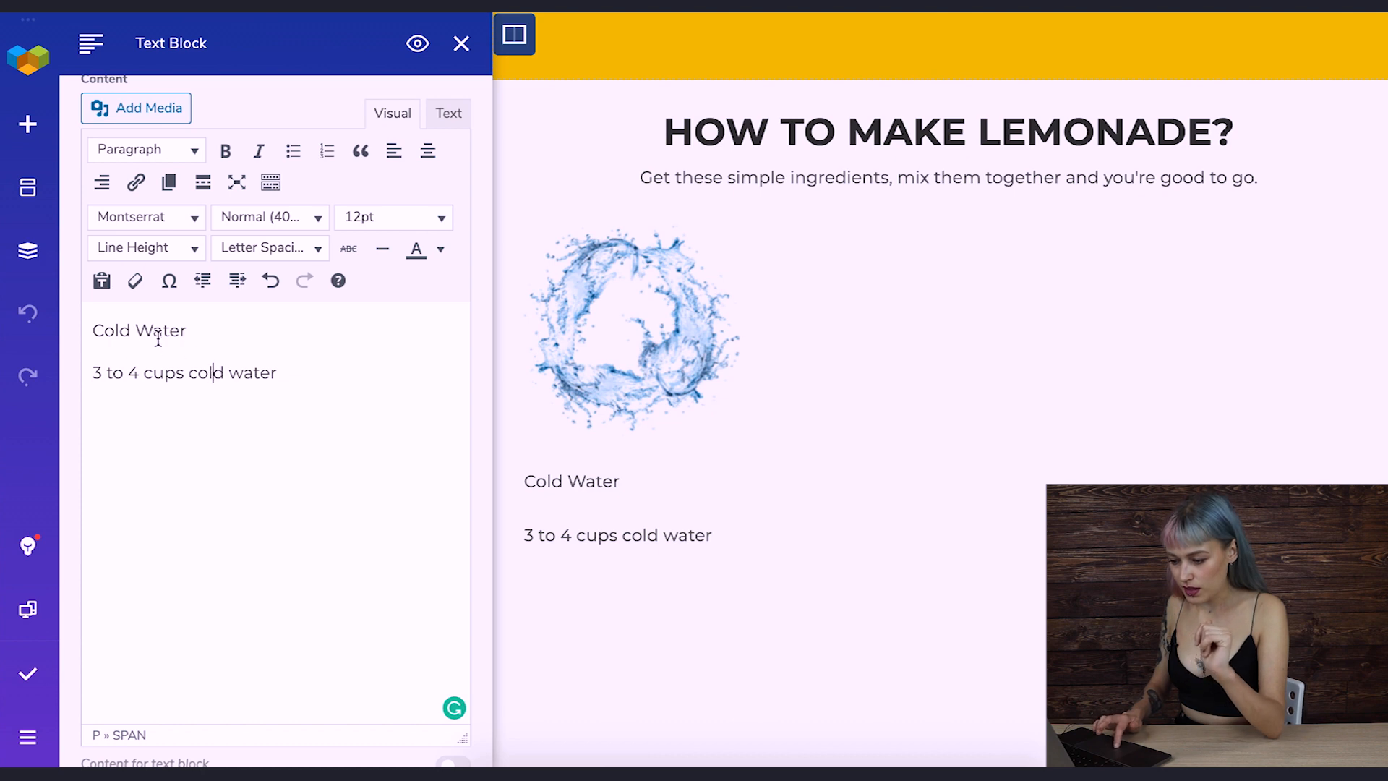
# - Make the Cold Water heading 18pt and centre both lines
pyautogui.doubleClick(89, 330)
pyautogui.click(393, 217)
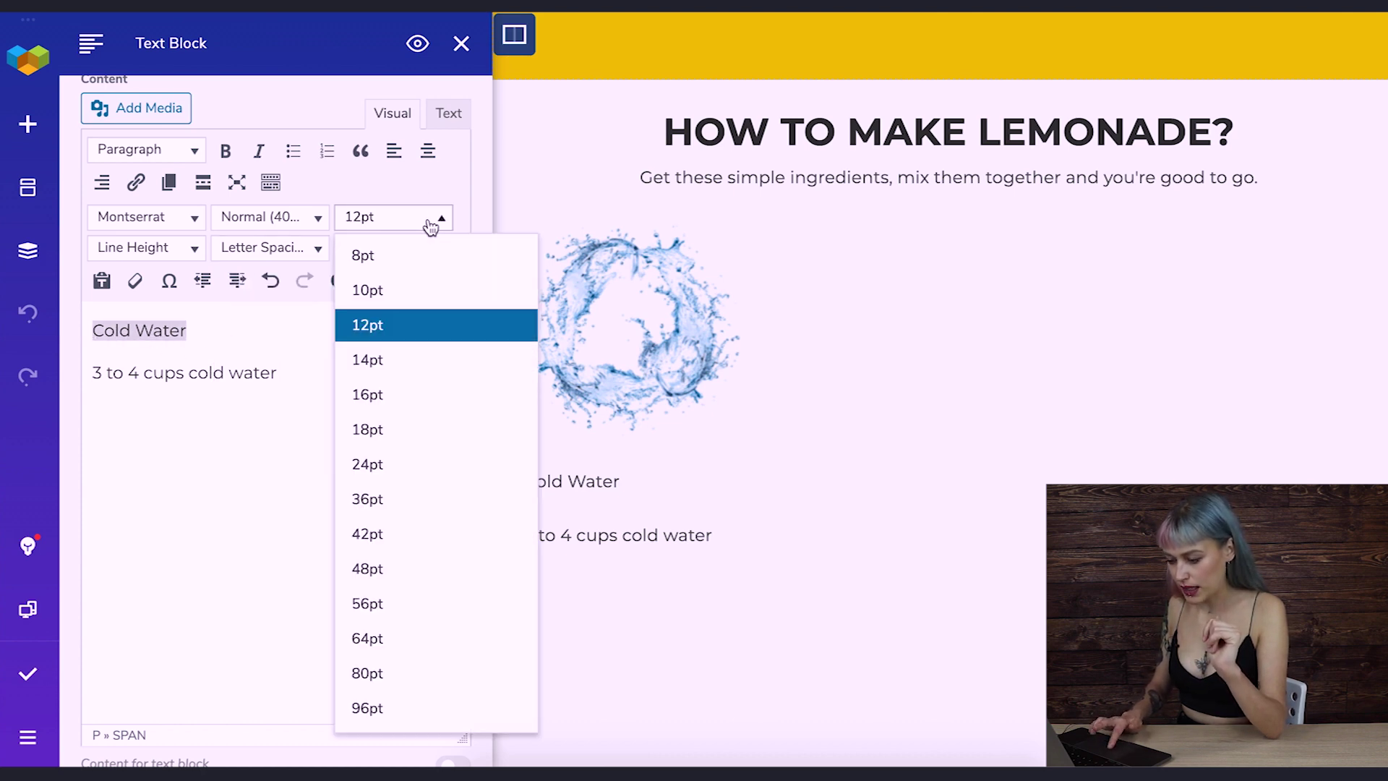
pyautogui.click(392, 429)
pyautogui.click(256, 358)
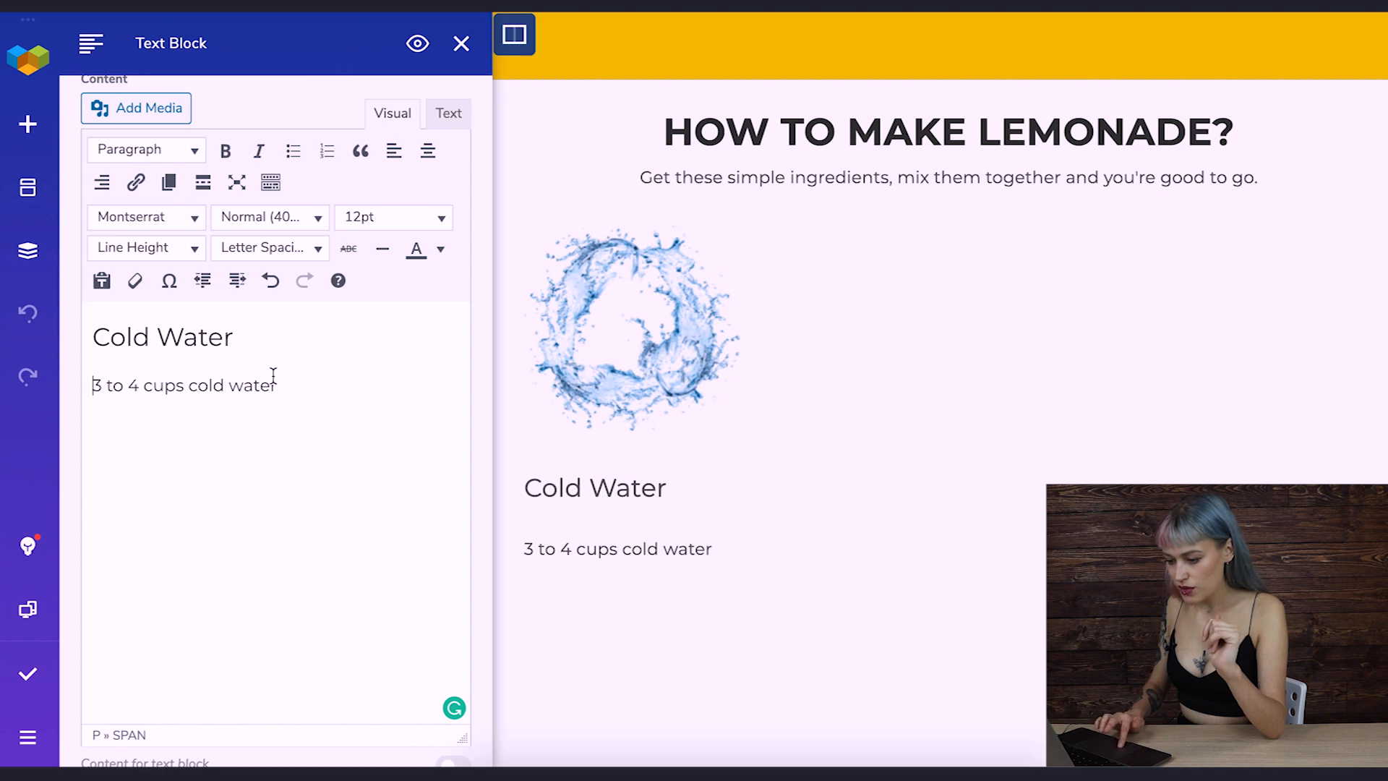
pyautogui.moveTo(316, 396); pyautogui.dragTo(94, 339)
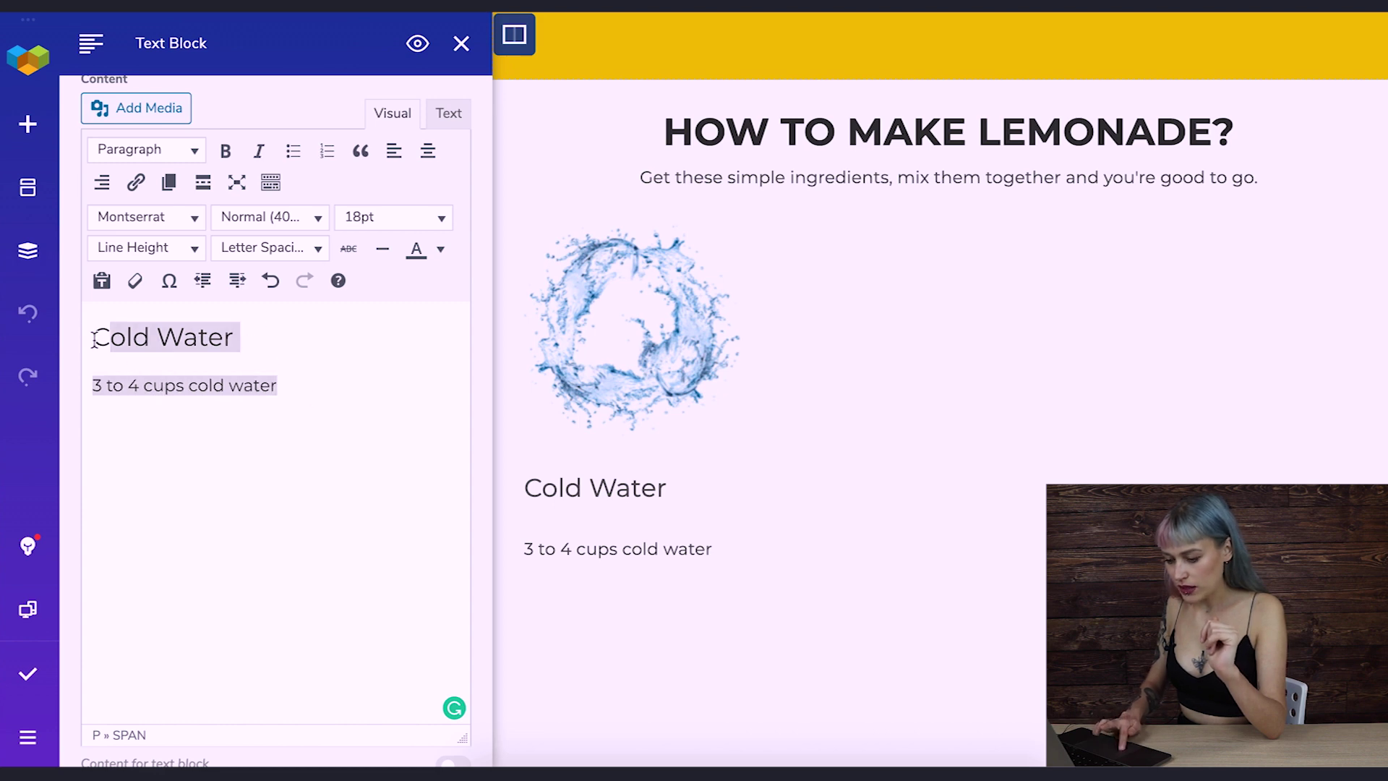
pyautogui.click(428, 150)
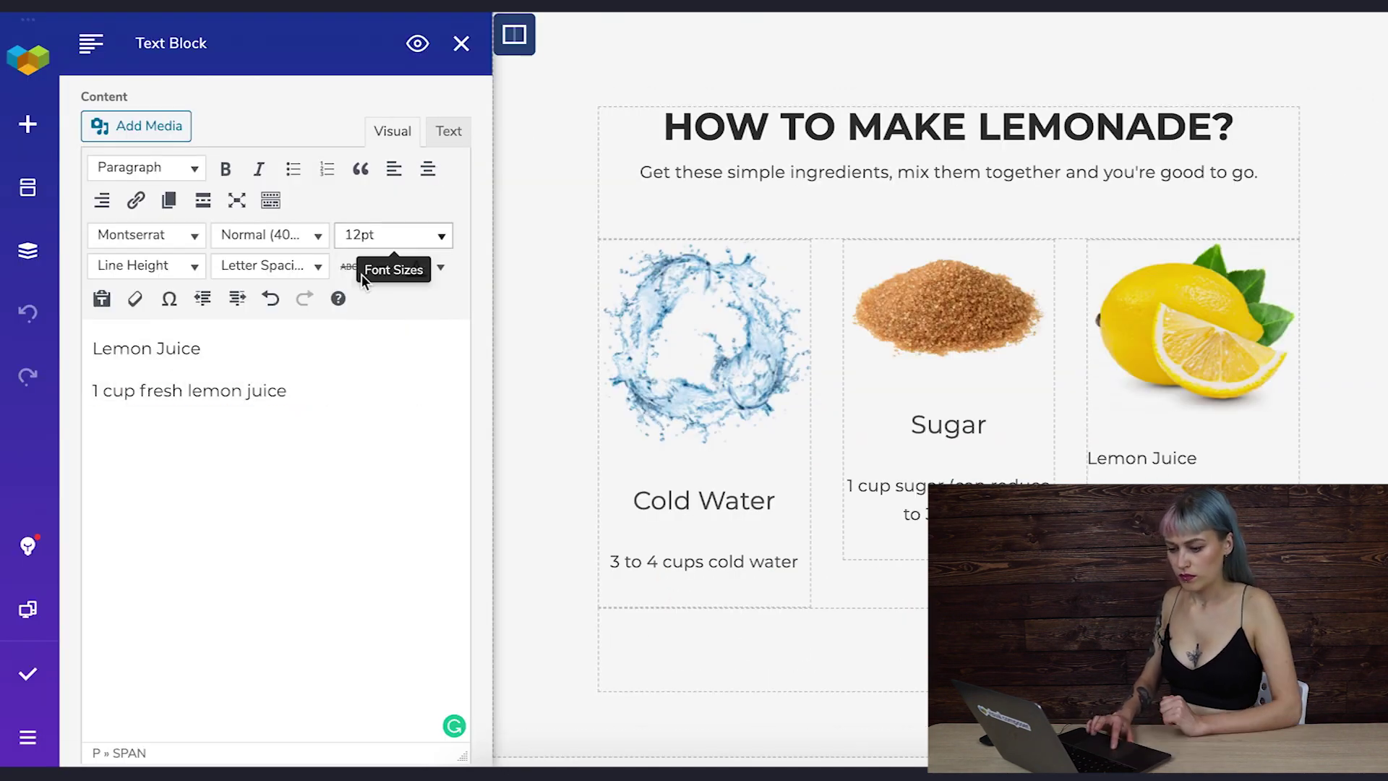
# - Make the Lemon Juice heading 18pt and centre its text
pyautogui.click(393, 234)
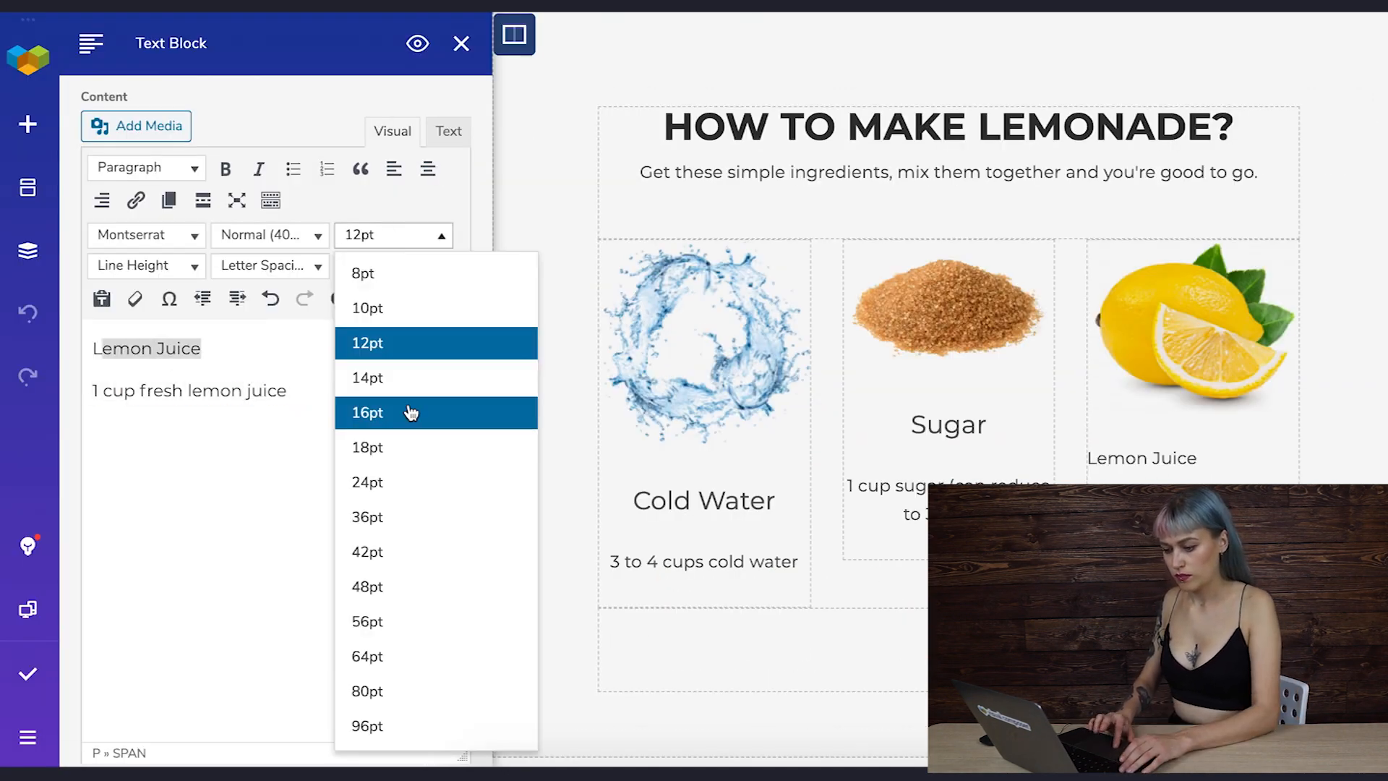
pyautogui.click(372, 443)
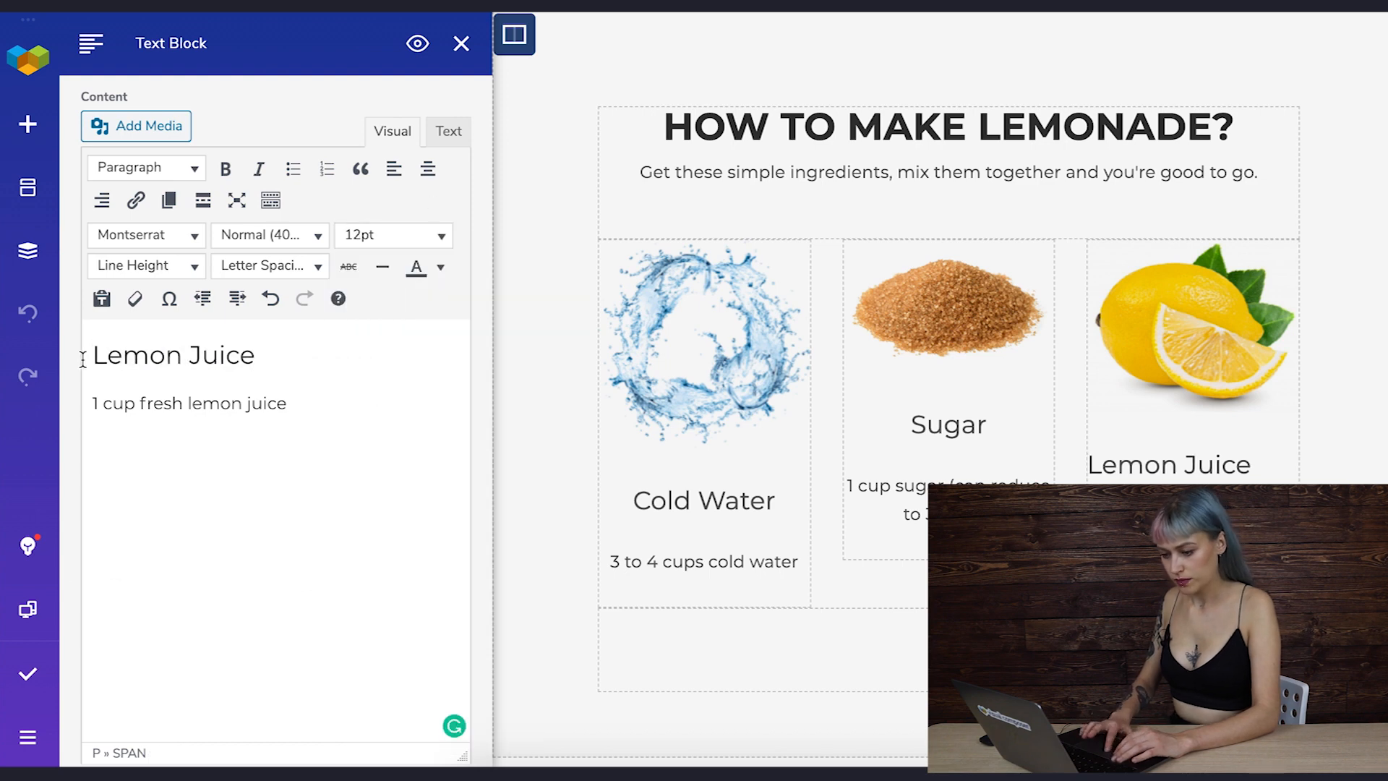
pyautogui.hotkey('ctrl', 'a')
pyautogui.click(427, 170)
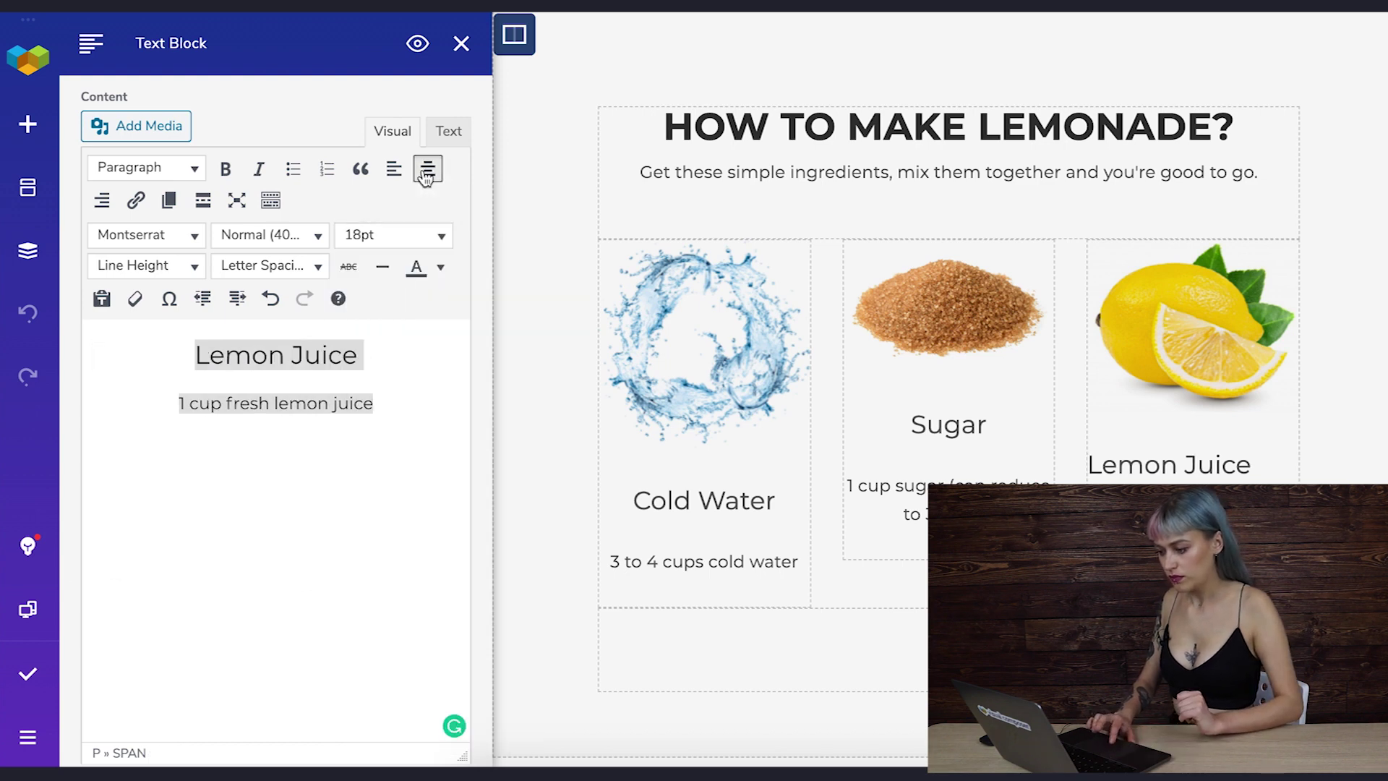
pyautogui.click(461, 43)
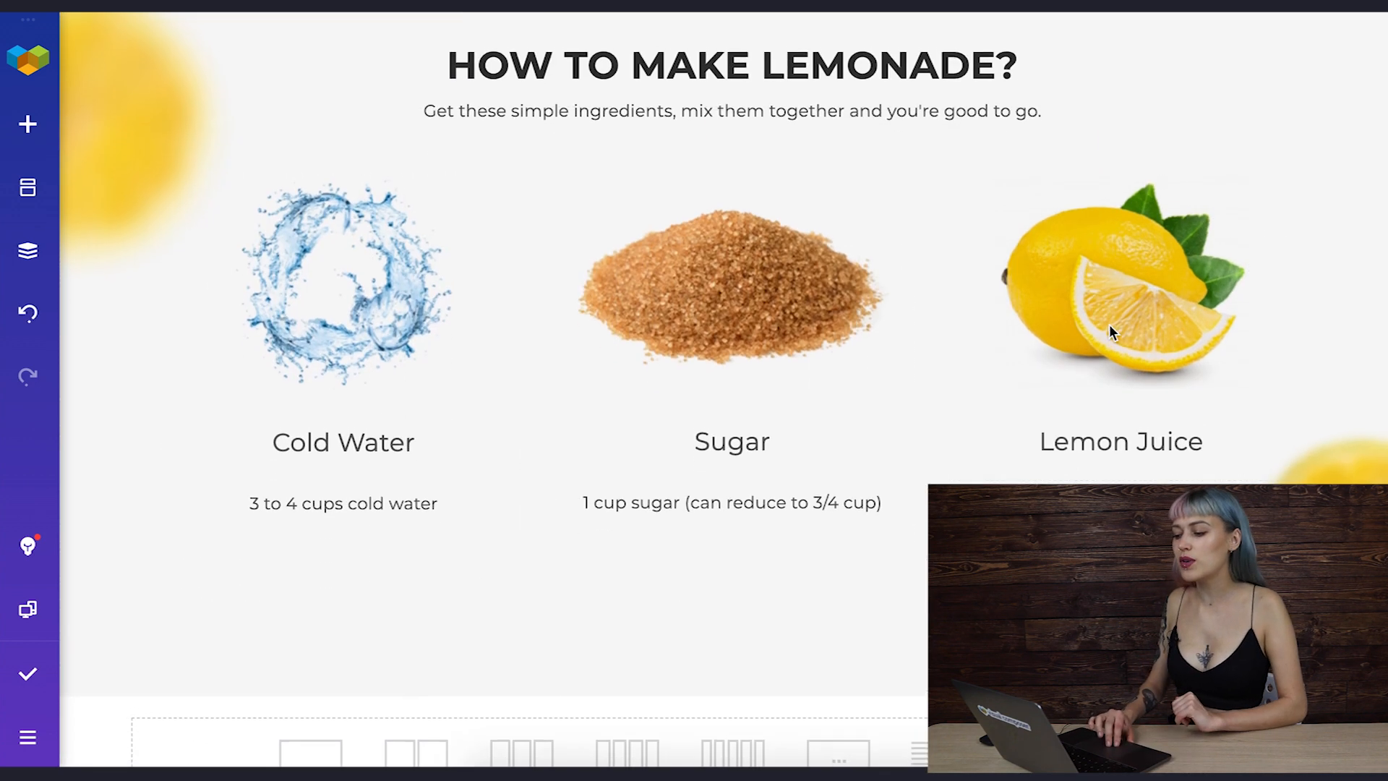
pyautogui.scroll(1, 1109, 325)
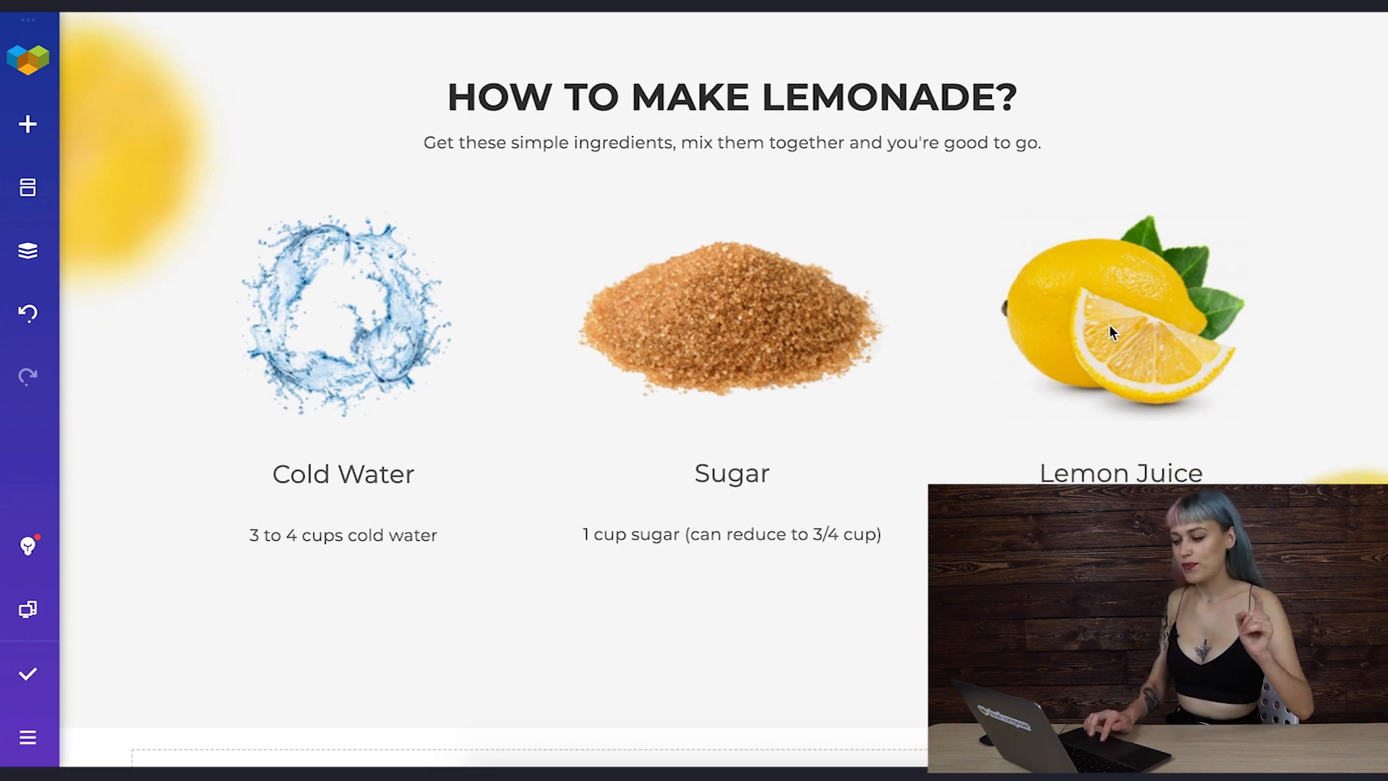
# - Add a footer text block and fill it with 'All rights reserved by Lemonade'
pyautogui.click(733, 623)
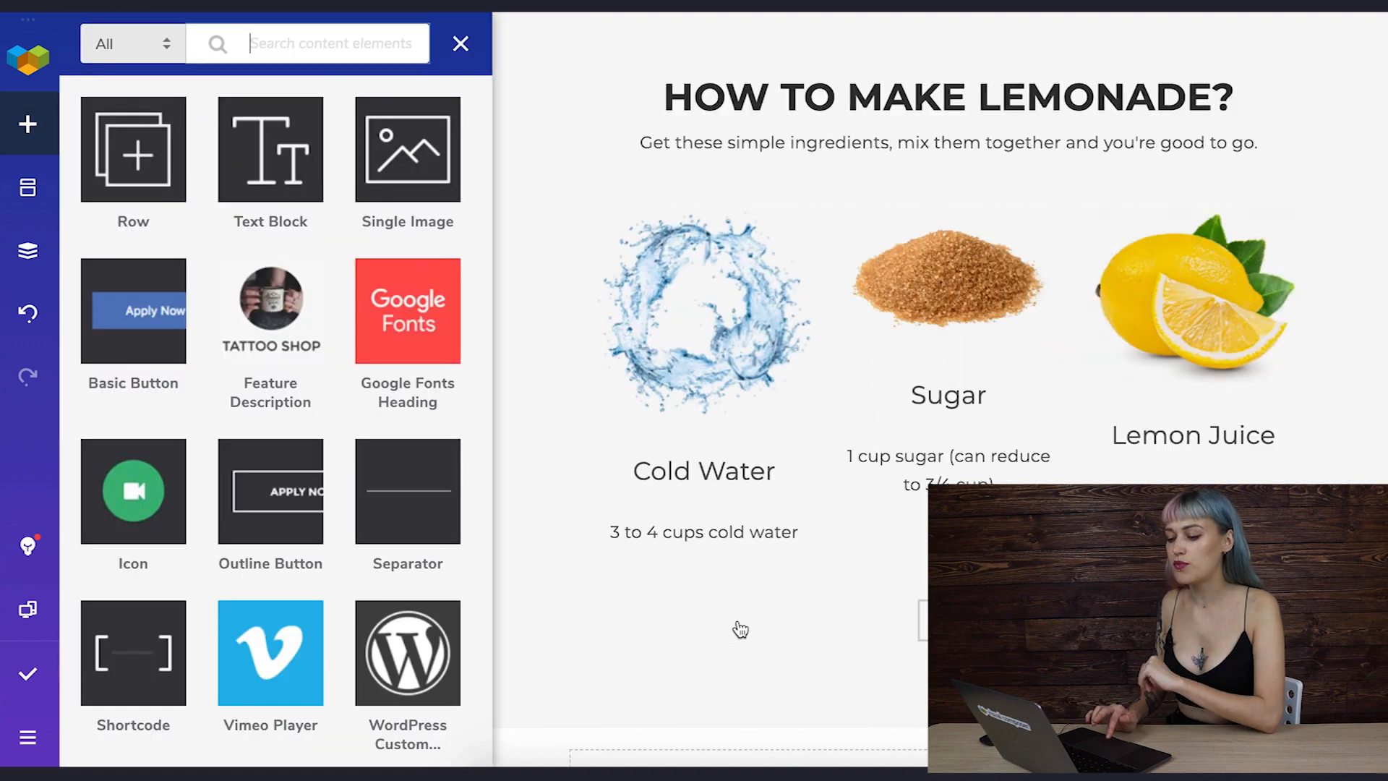
pyautogui.click(231, 161)
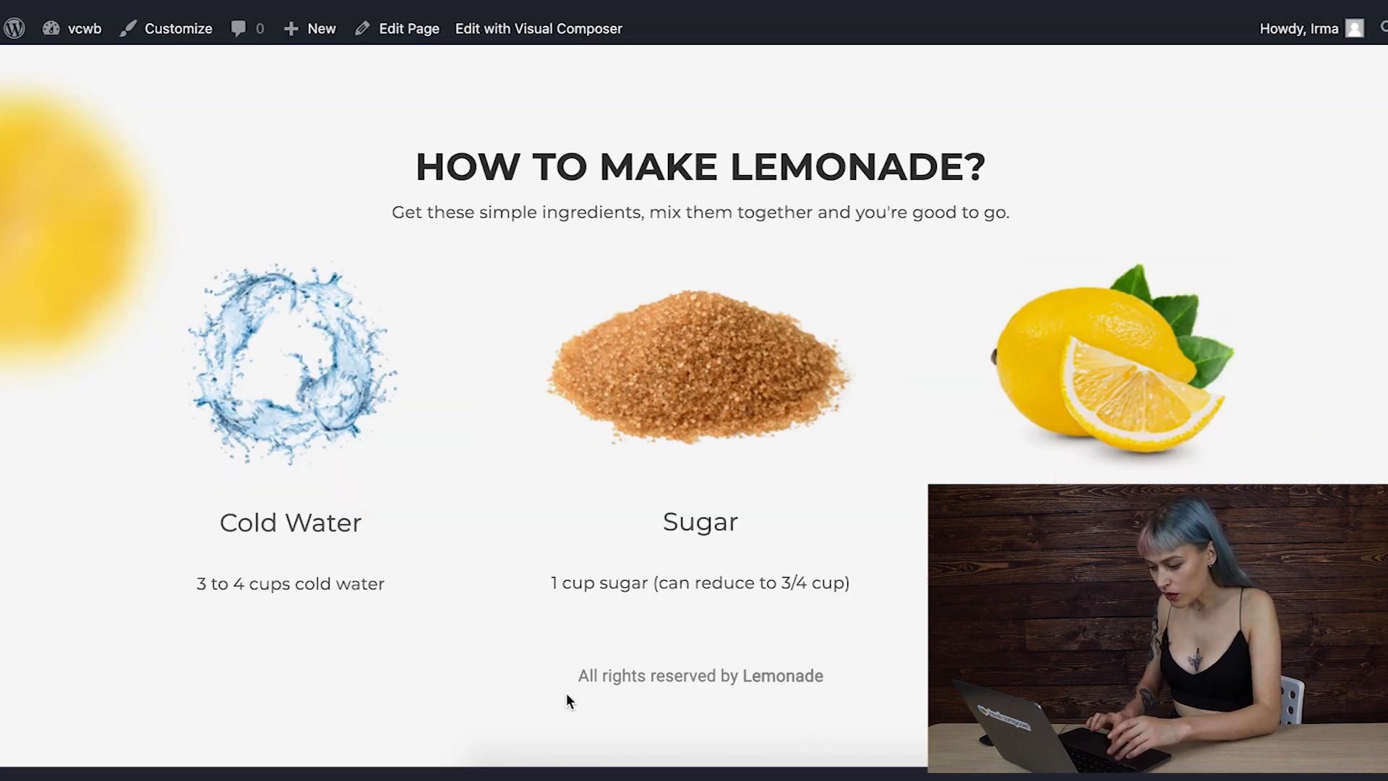
pyautogui.moveTo(575, 675); pyautogui.dragTo(796, 681)
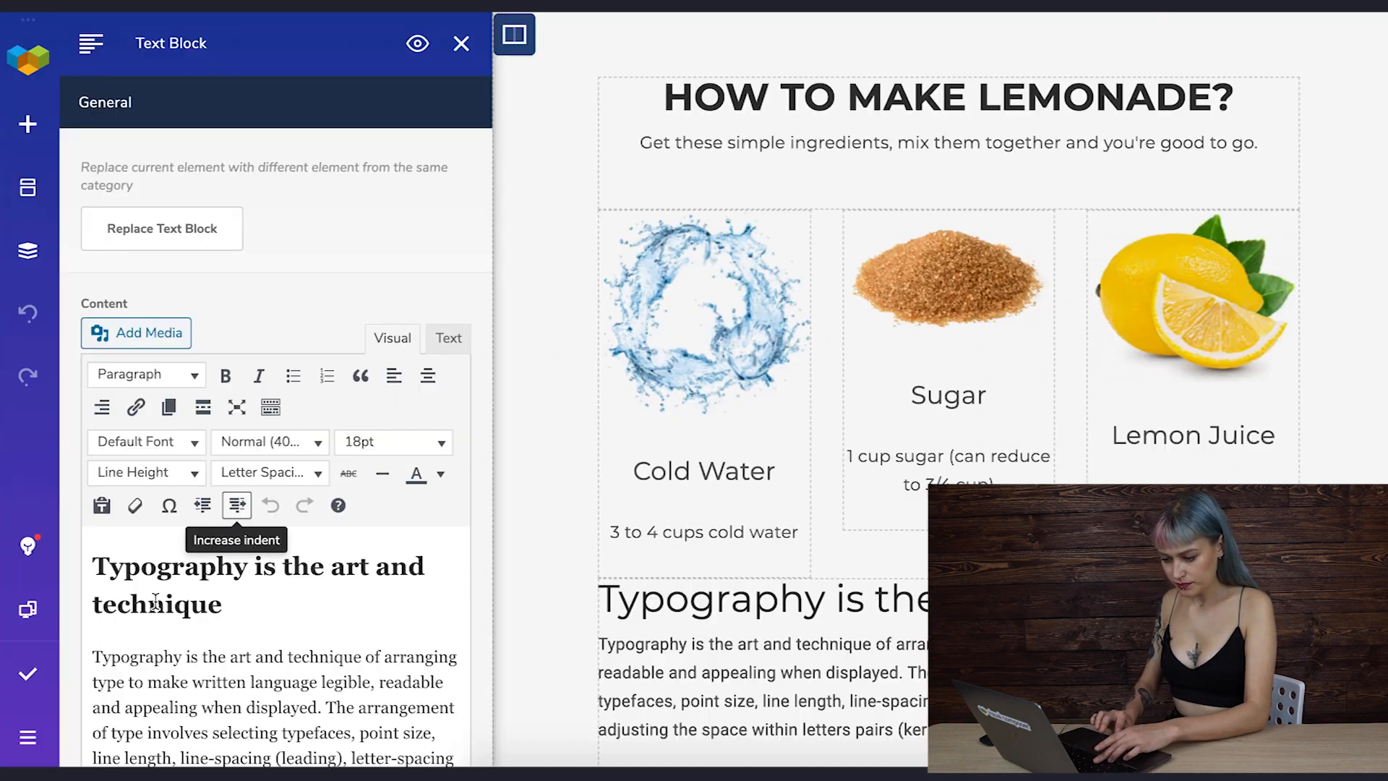
pyautogui.hotkey('ctrl', 'a')
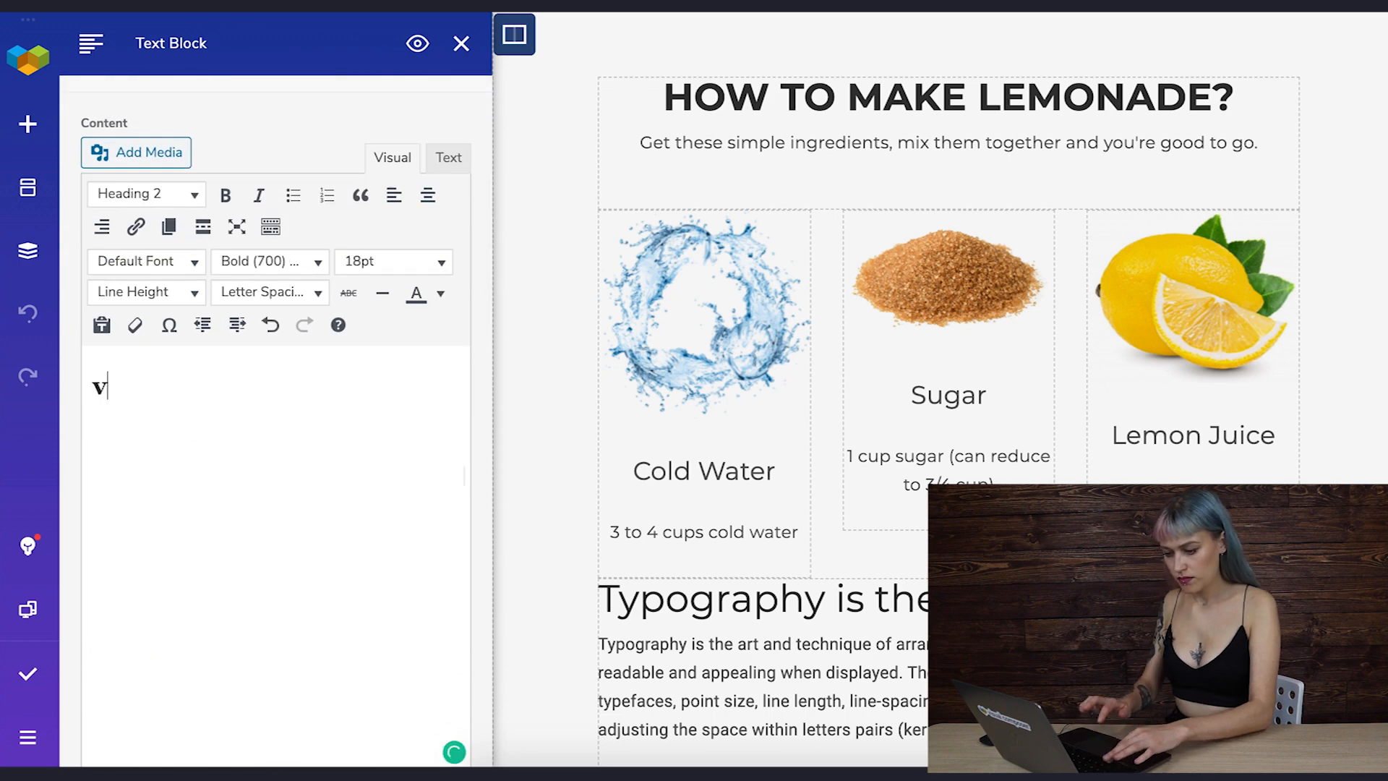
pyautogui.write('All rights reserved by Lemonade')
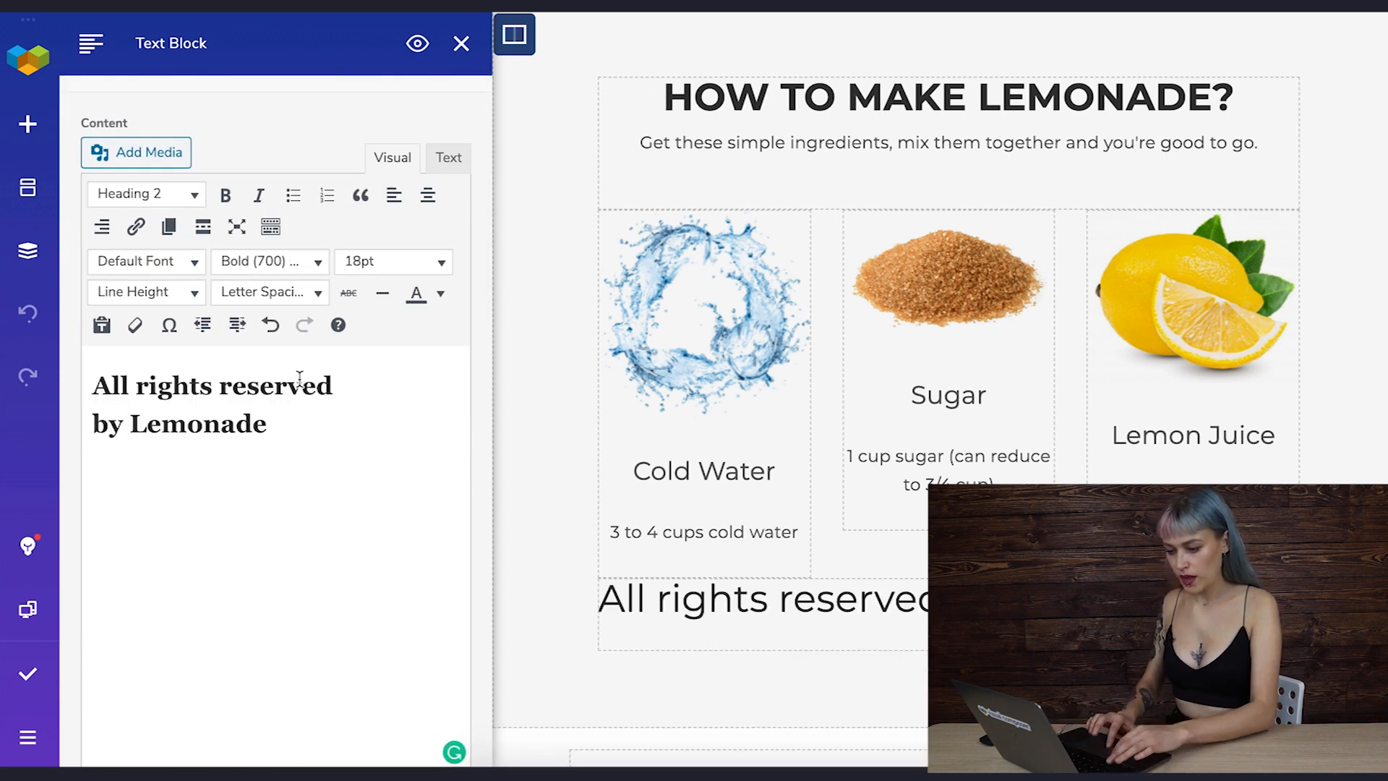
# - Make the footer line plain paragraph text and center it
pyautogui.moveTo(238, 423); pyautogui.dragTo(128, 378)
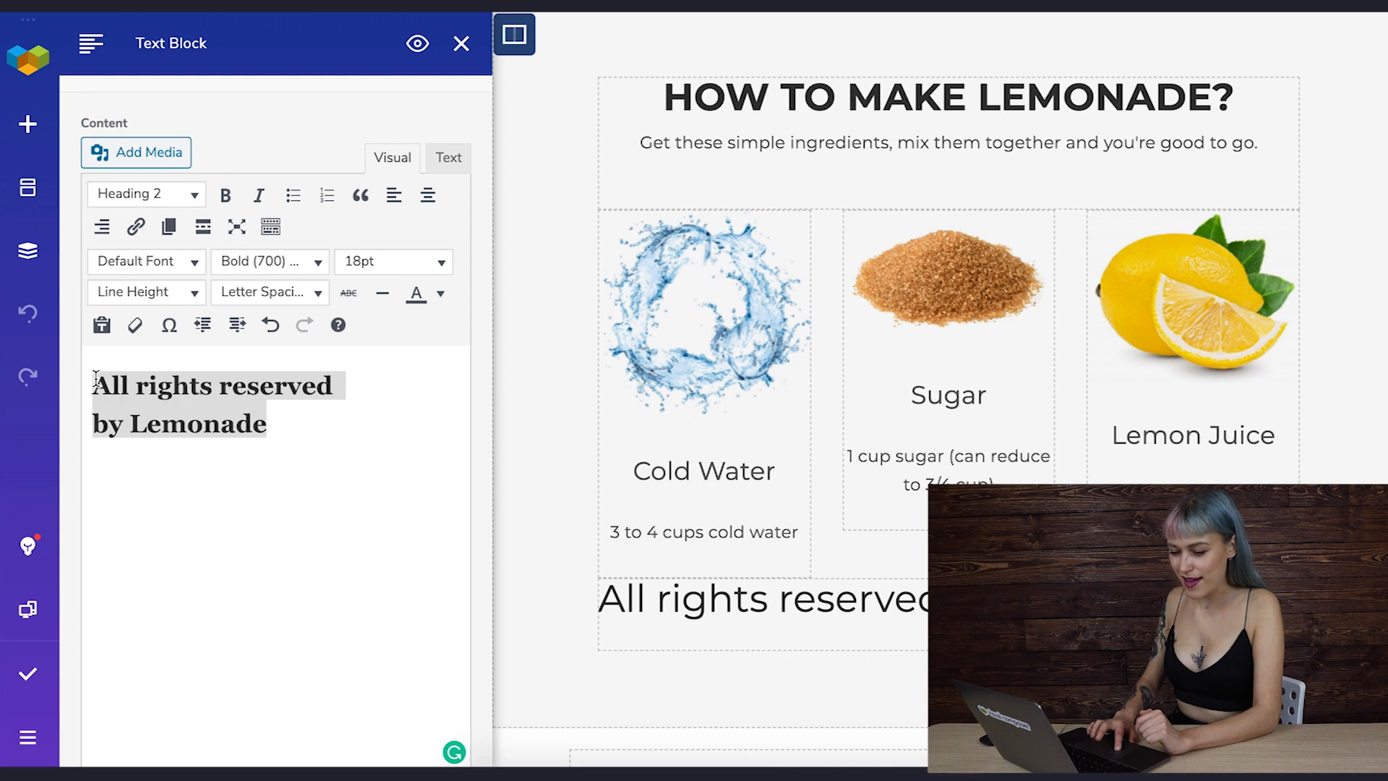
pyautogui.click(155, 195)
pyautogui.click(141, 227)
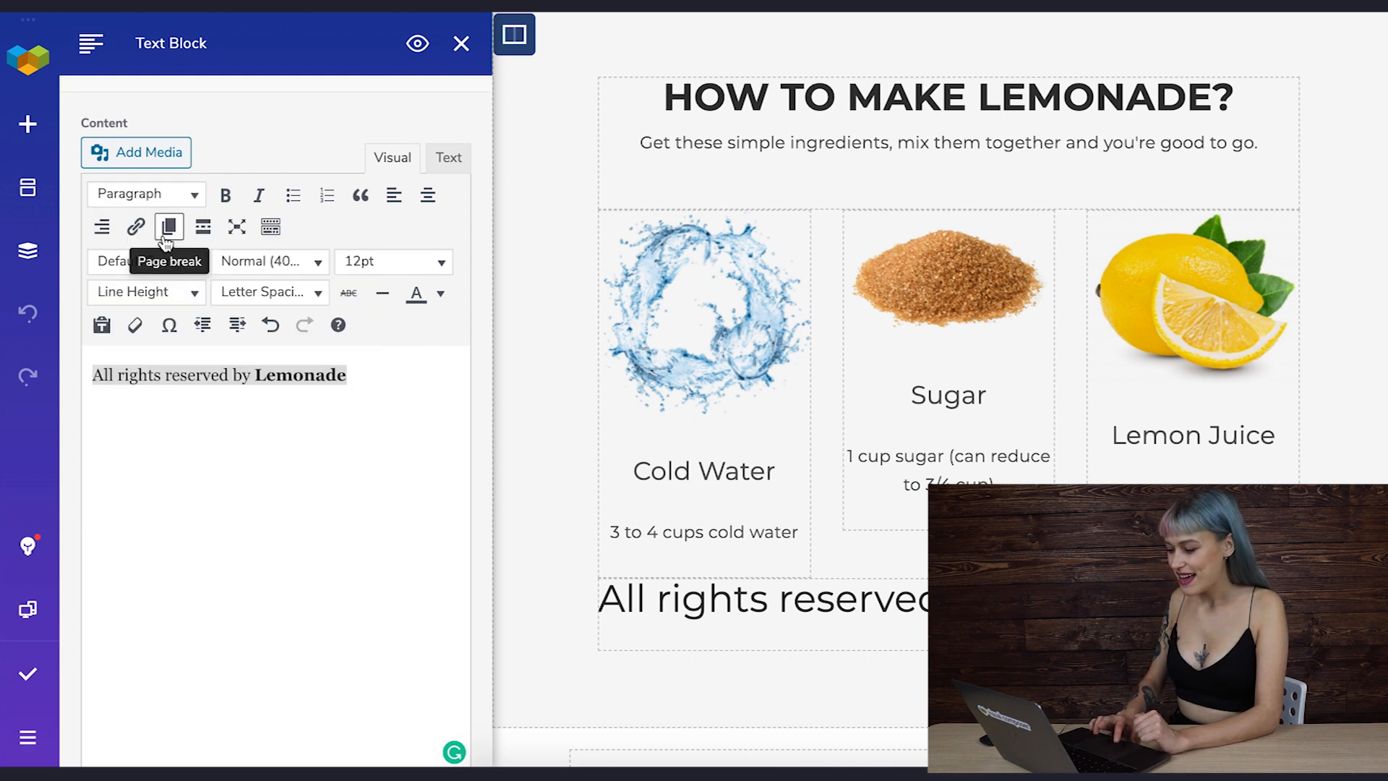
pyautogui.click(428, 197)
# - Colour the footer text light gray (#999999) and finish editing the block
pyautogui.click(441, 295)
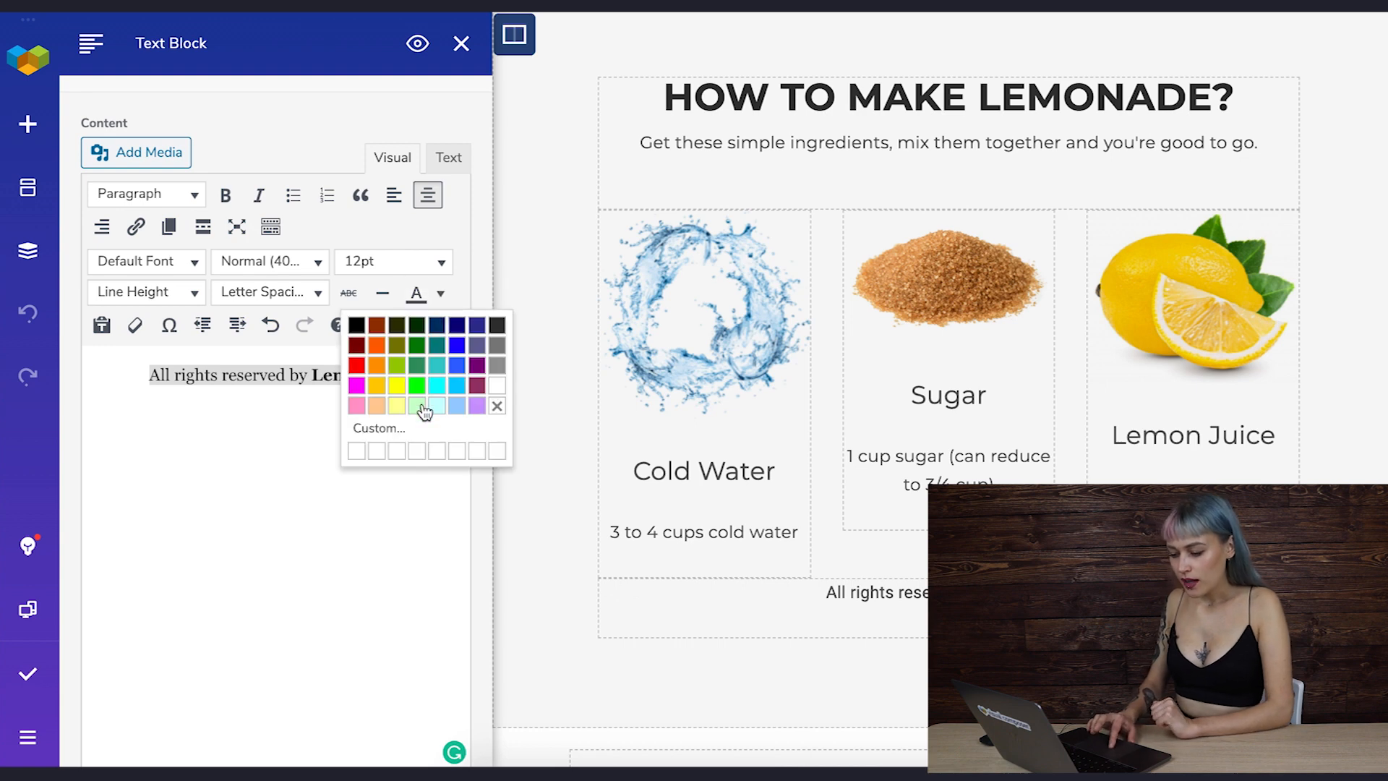
pyautogui.click(377, 427)
pyautogui.moveTo(535, 393); pyautogui.dragTo(506, 357)
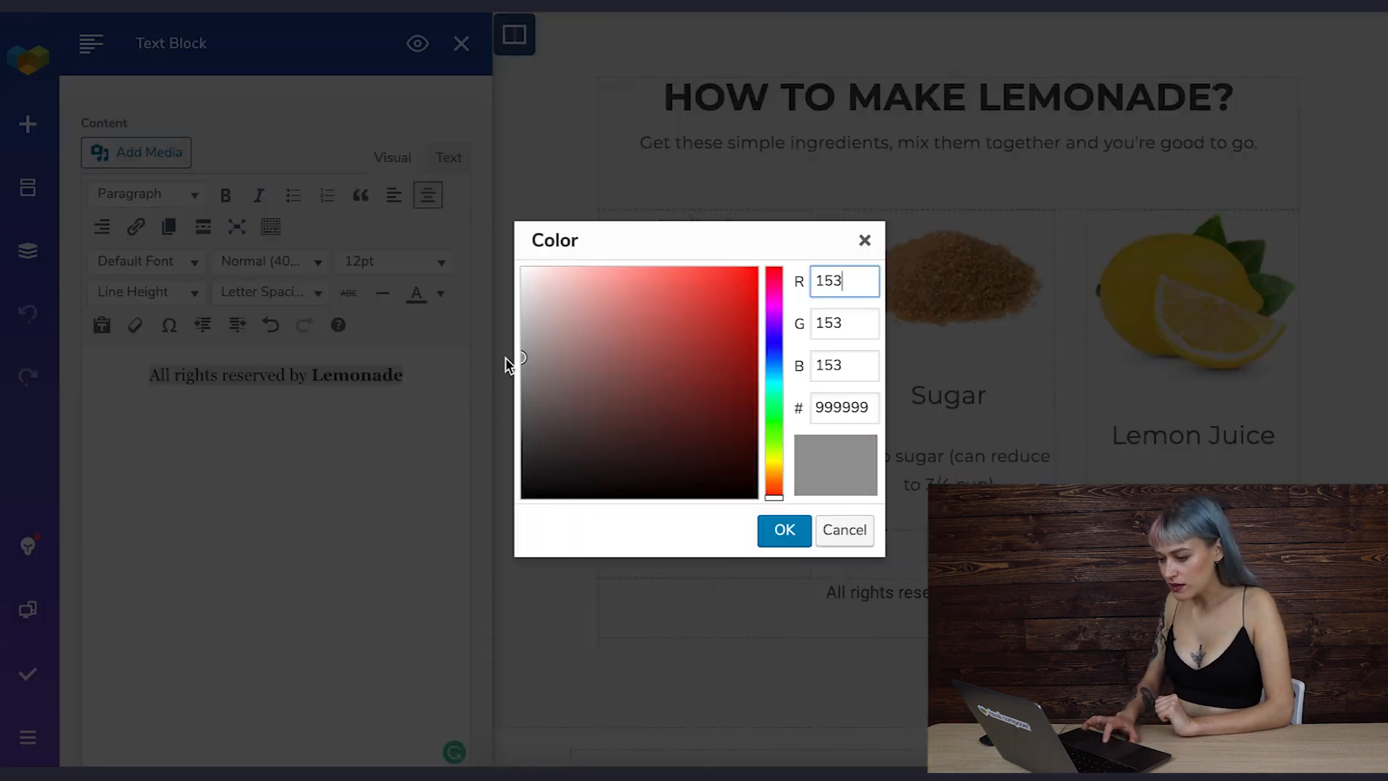
pyautogui.click(784, 529)
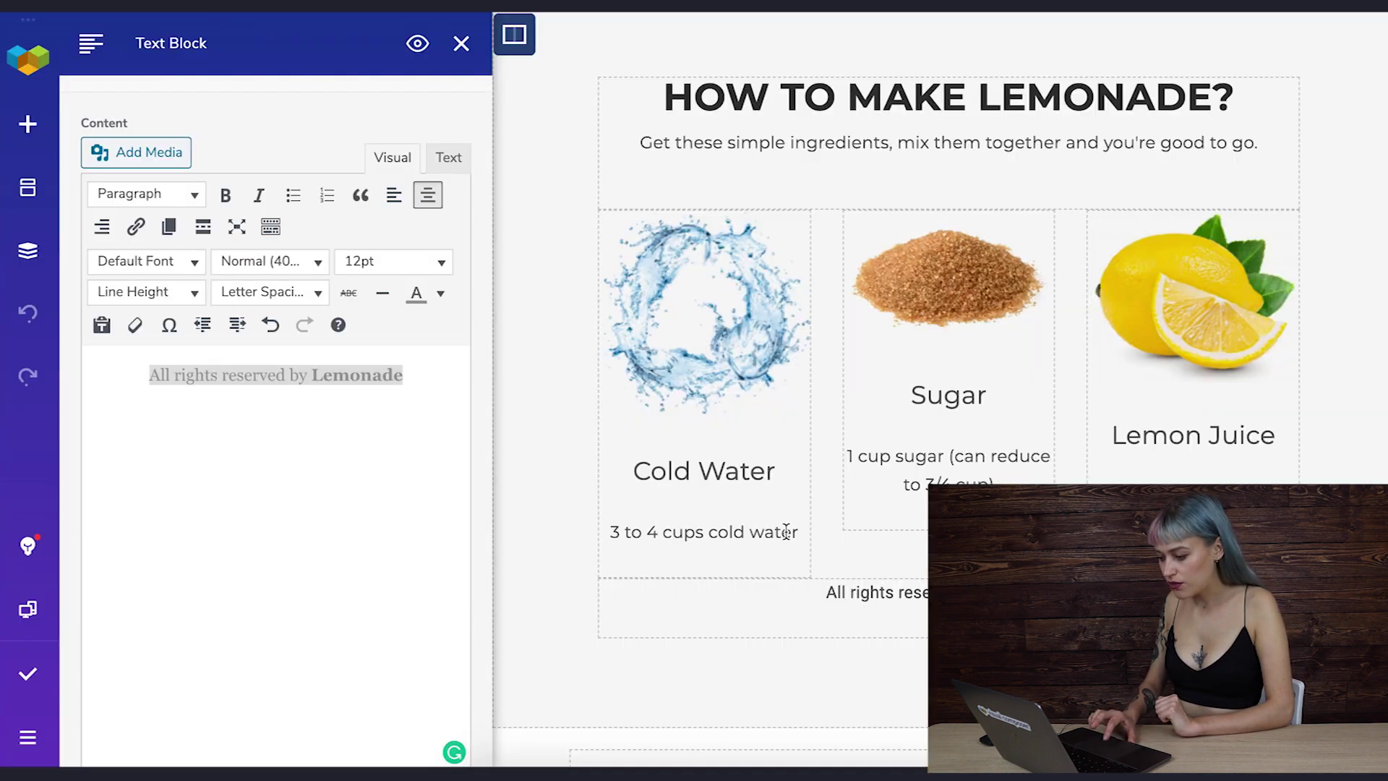
pyautogui.click(463, 42)
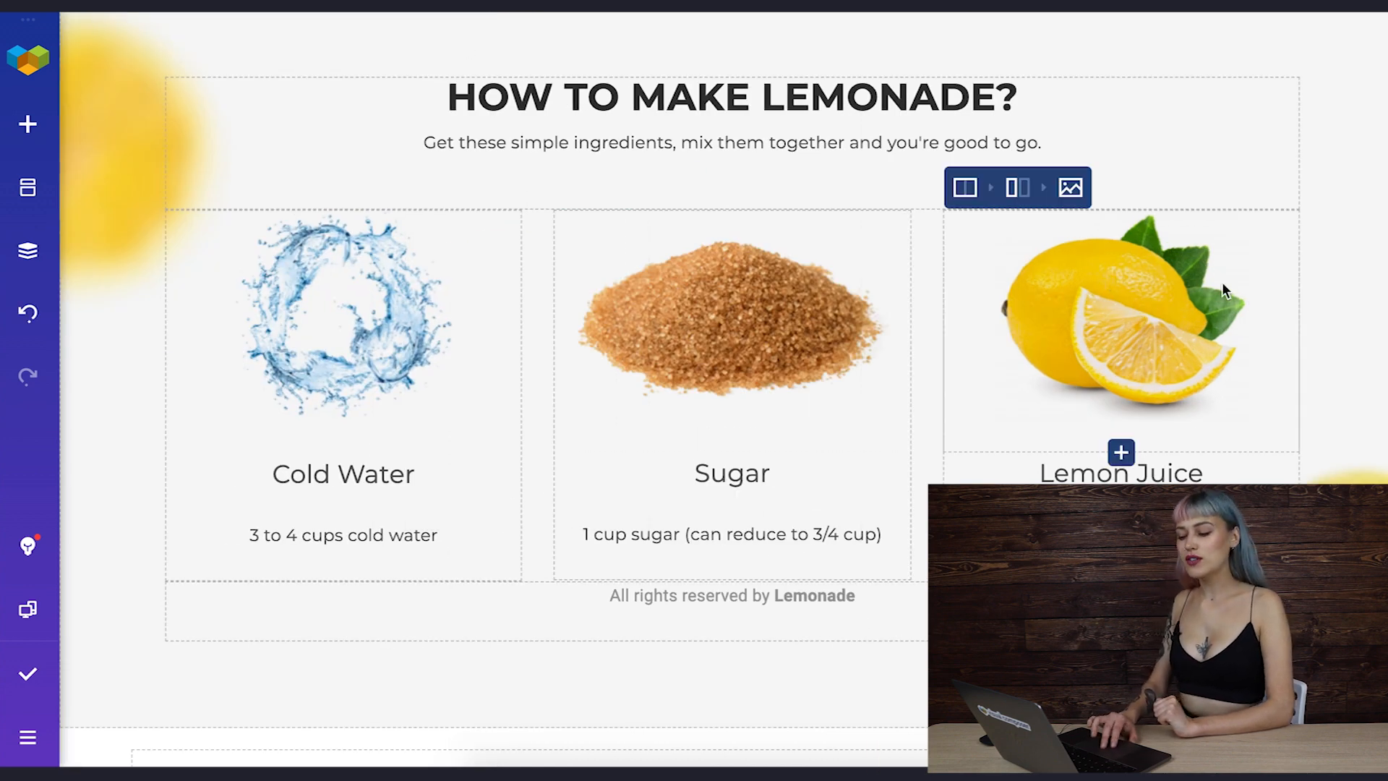
pyautogui.scroll(2, 1222, 282)
pyautogui.scroll(-2, 1222, 281)
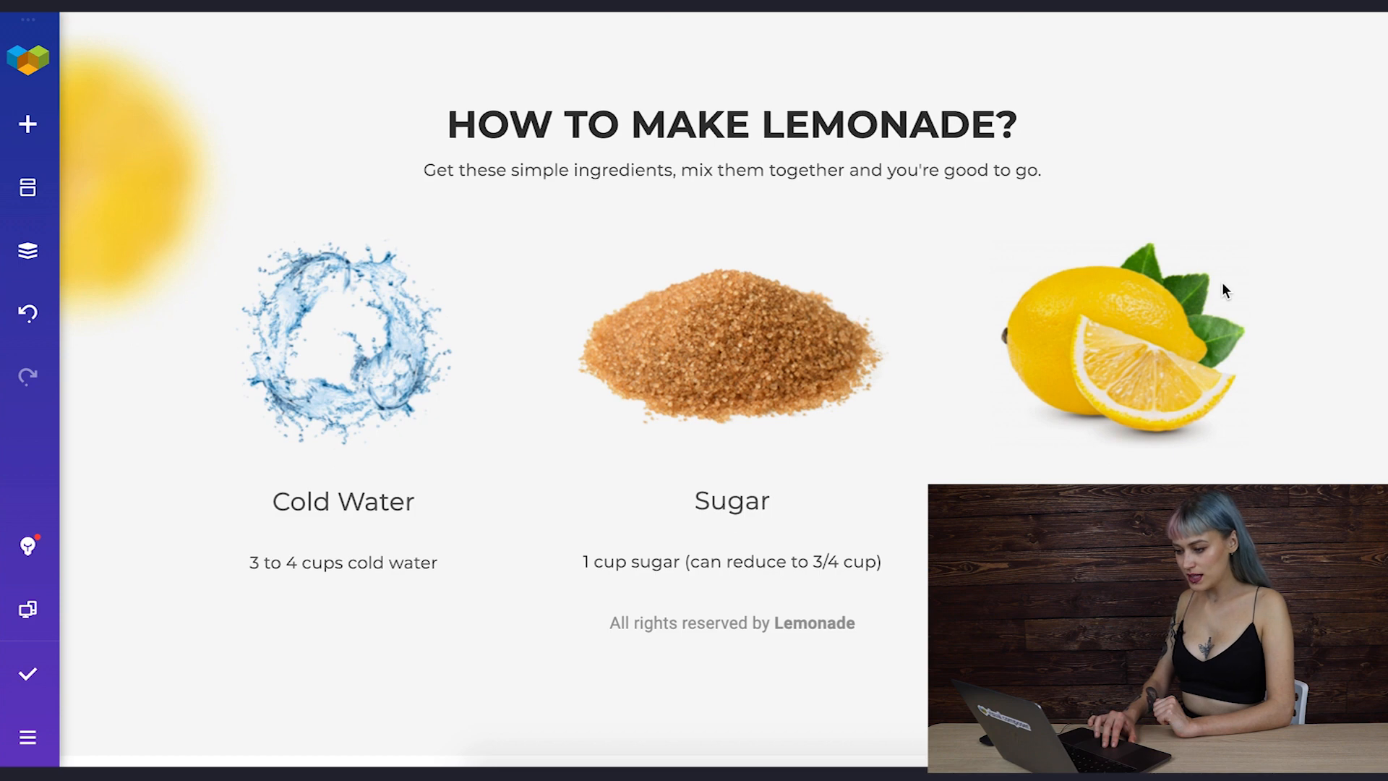
pyautogui.scroll(-1, 1222, 282)
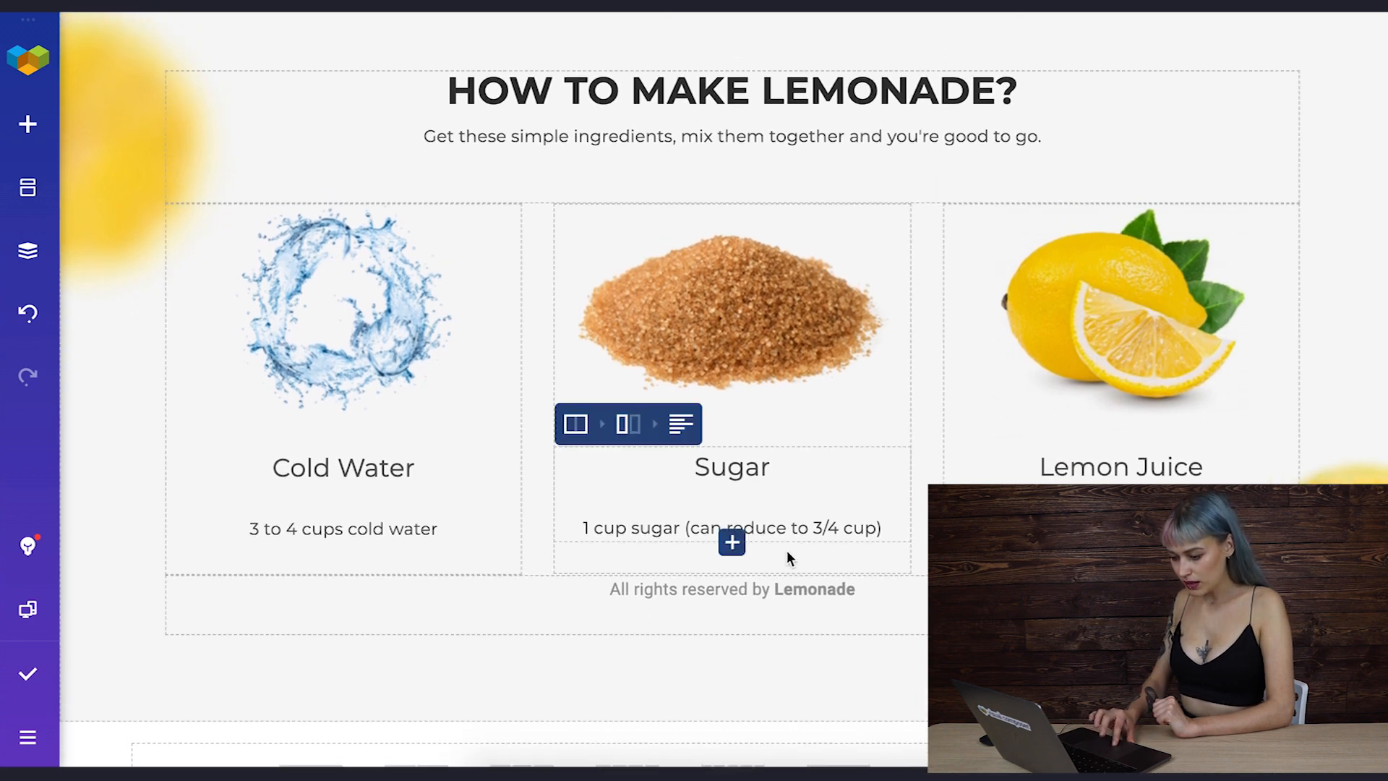
pyautogui.moveTo(292, 553)
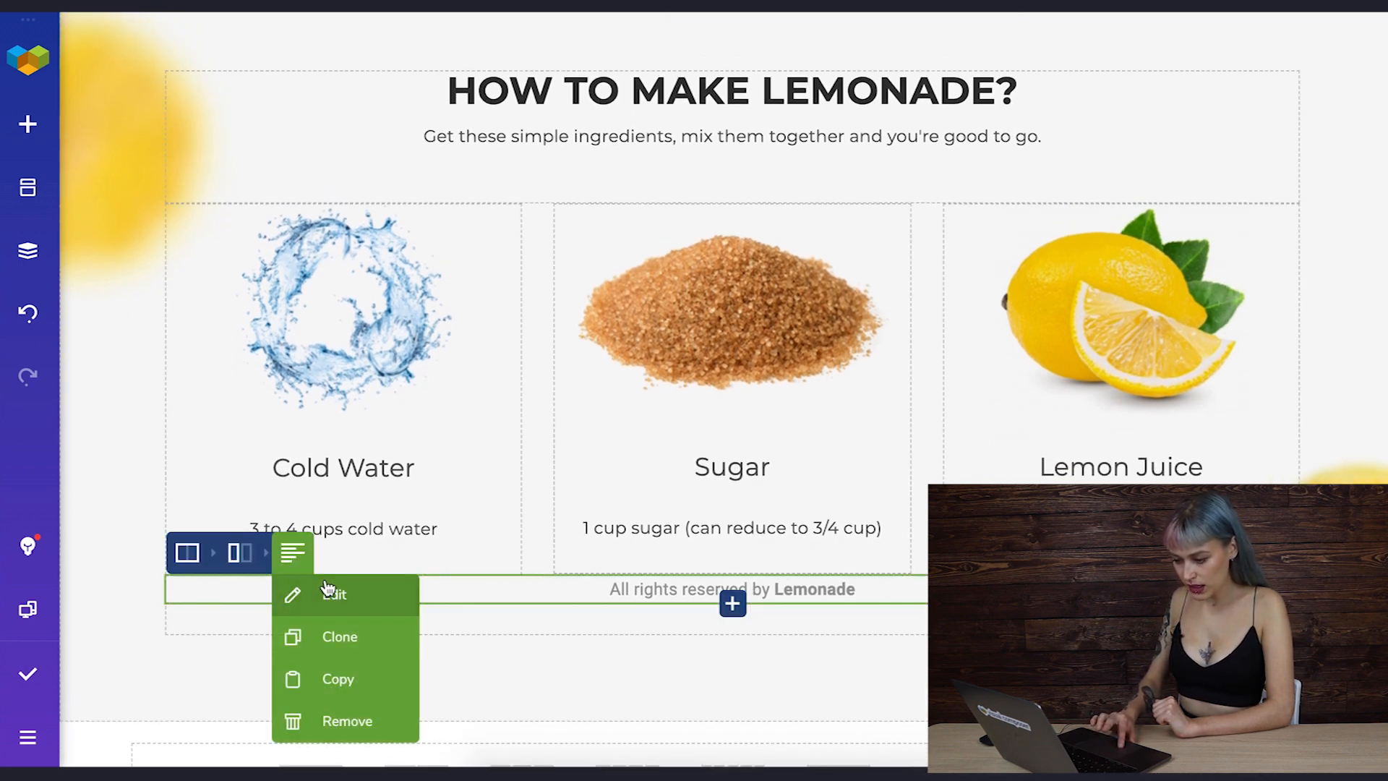
# - Give the footer text block 30 px top padding in its Design Options
pyautogui.click(330, 588)
pyautogui.scroll(-5, 348, 381)
pyautogui.scroll(-5, 348, 381)
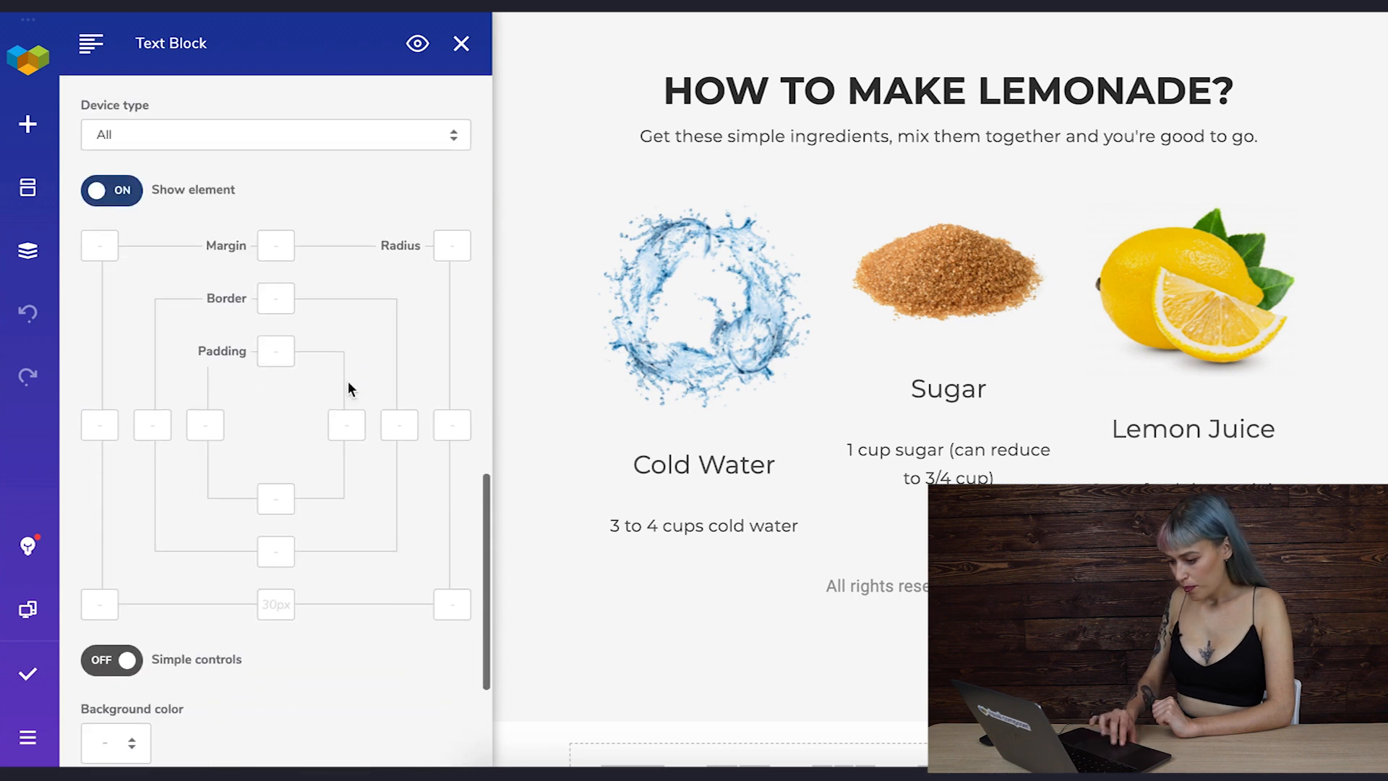
pyautogui.scroll(-1, 347, 380)
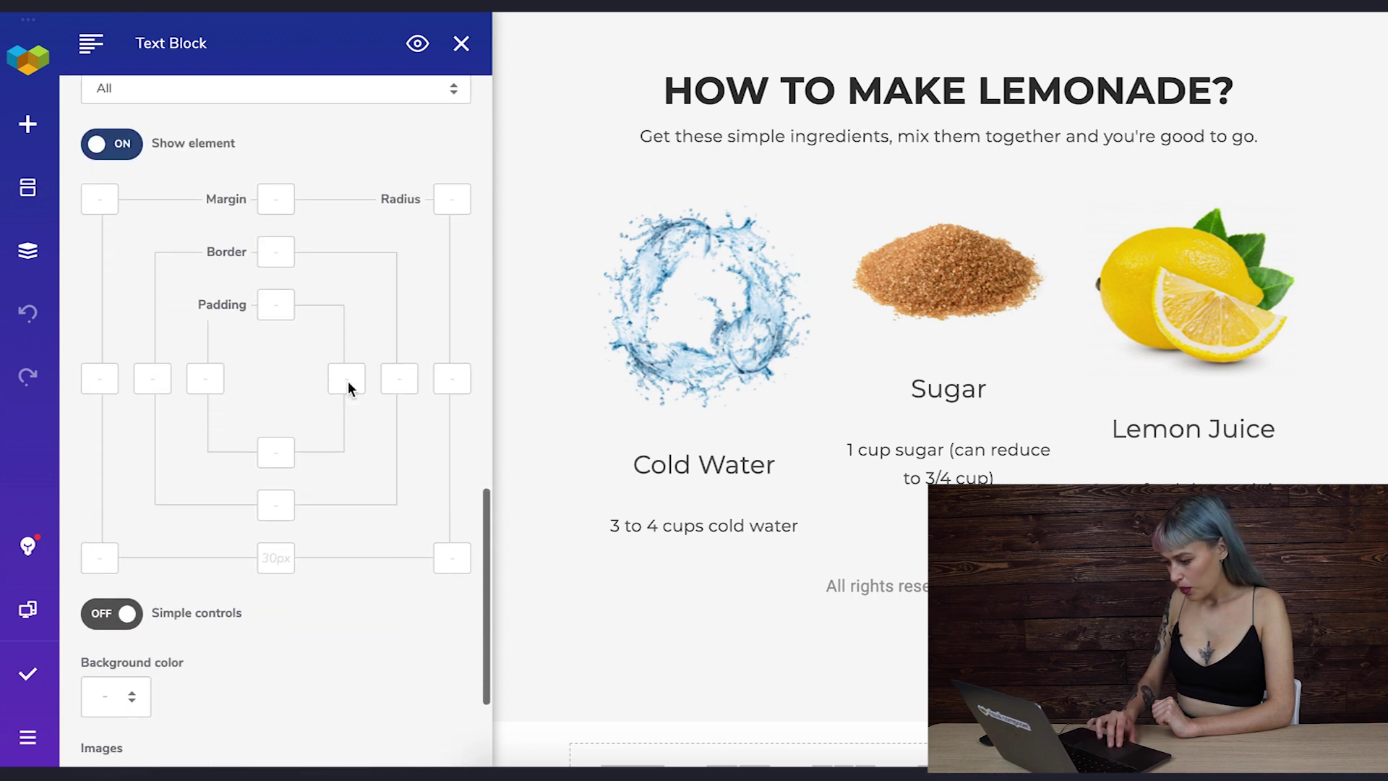
pyautogui.click(273, 307)
pyautogui.write('30')
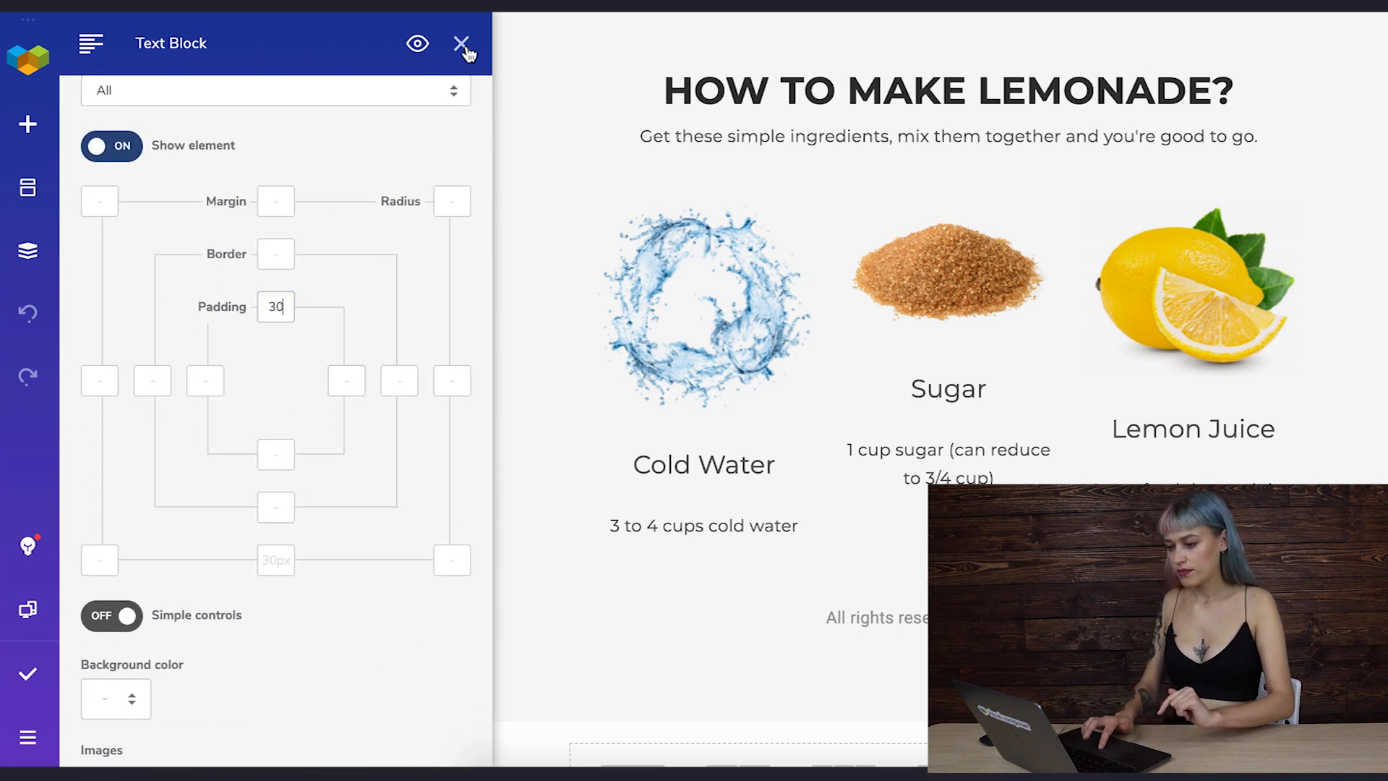
pyautogui.click(463, 46)
pyautogui.scroll(2, 836, 252)
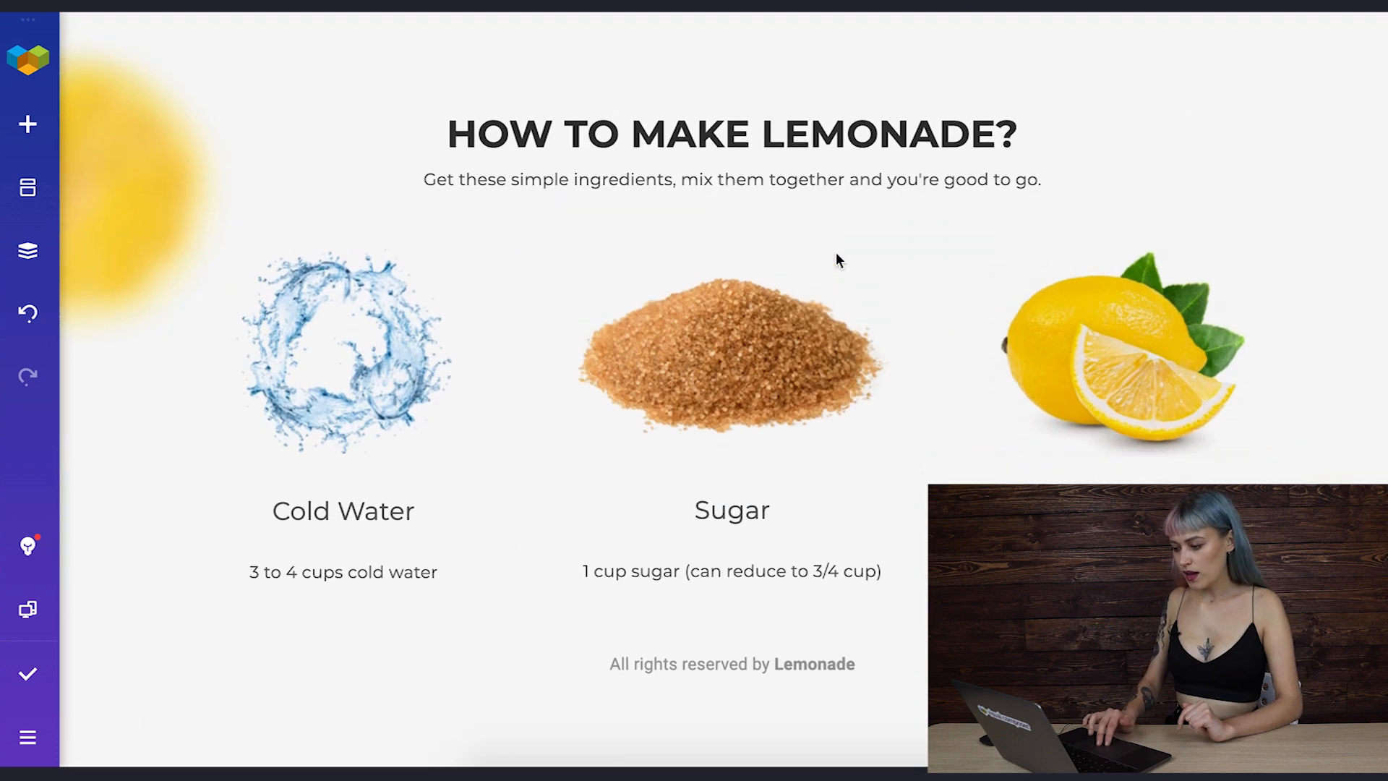
pyautogui.scroll(-1, 836, 251)
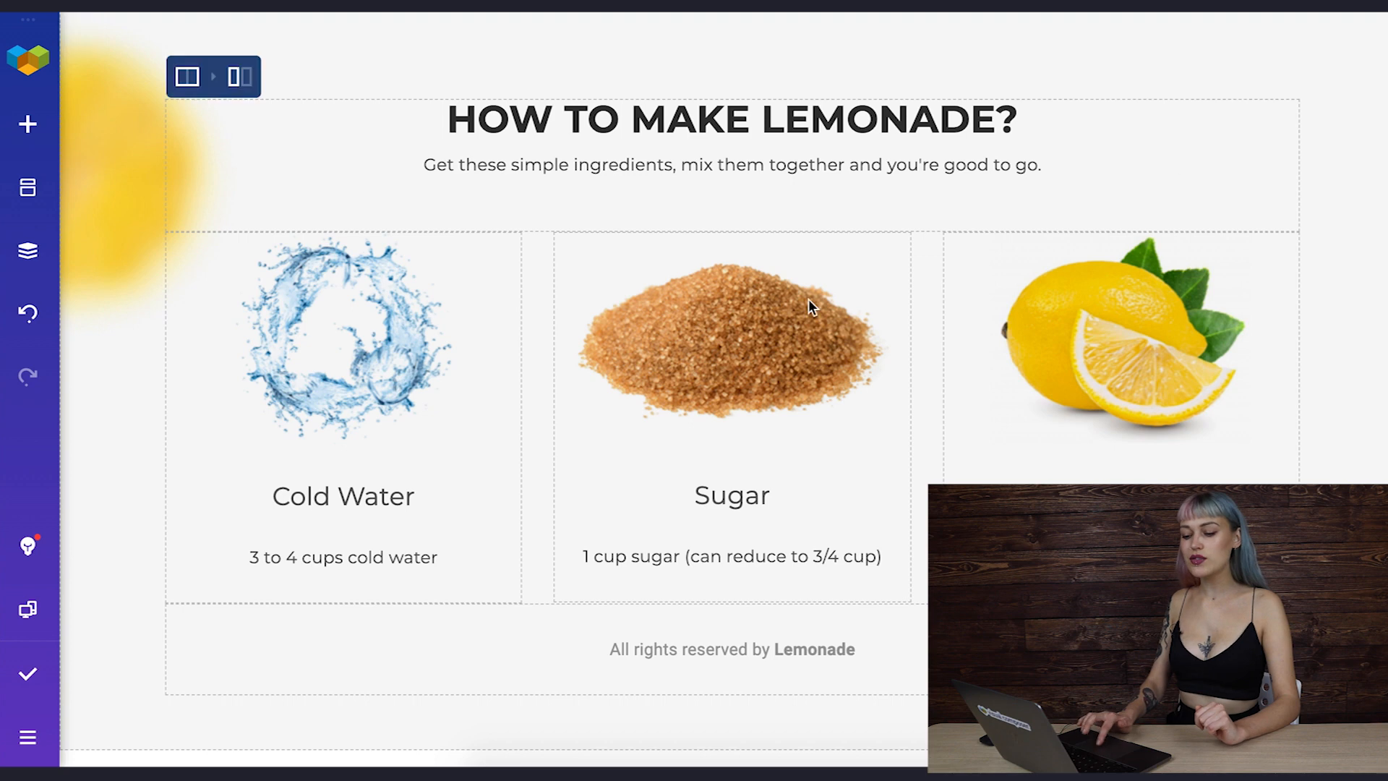
pyautogui.moveTo(342, 558)
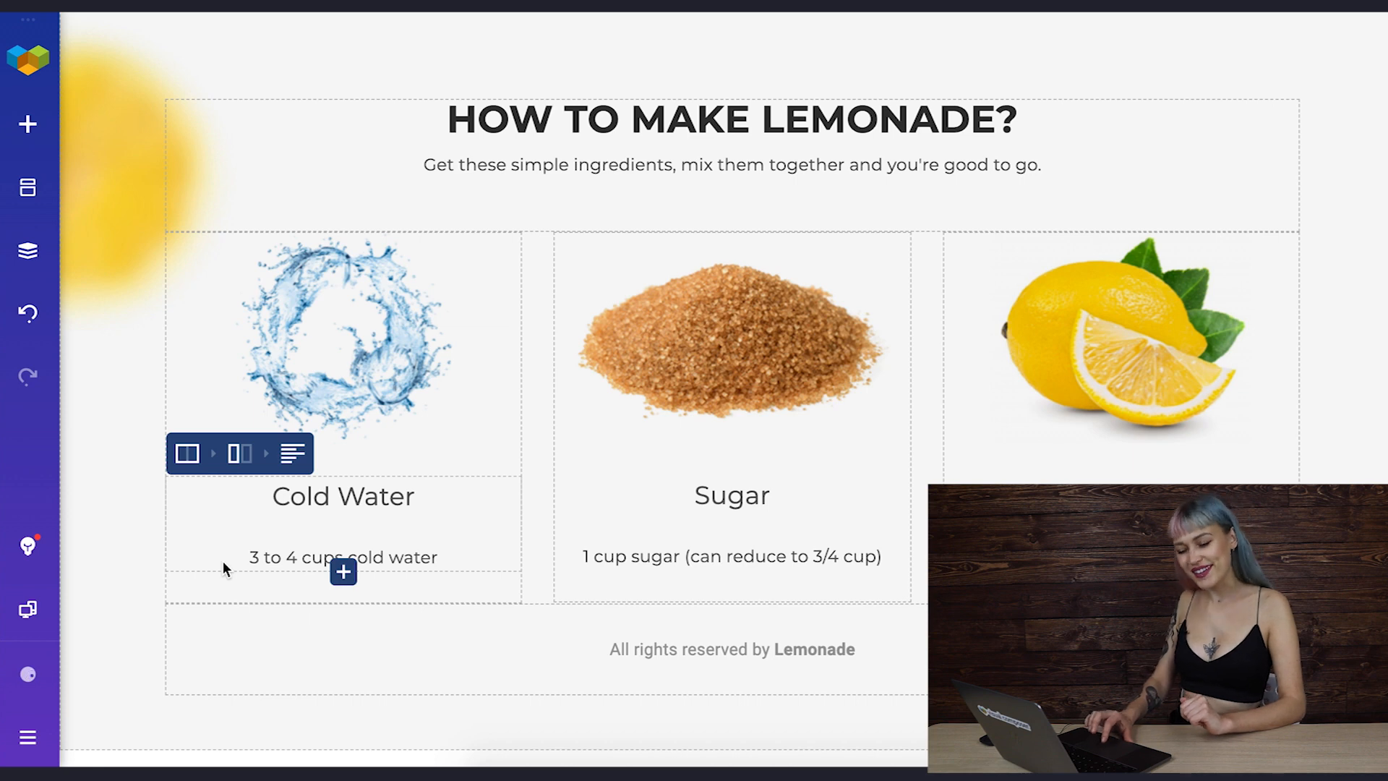
pyautogui.click(28, 738)
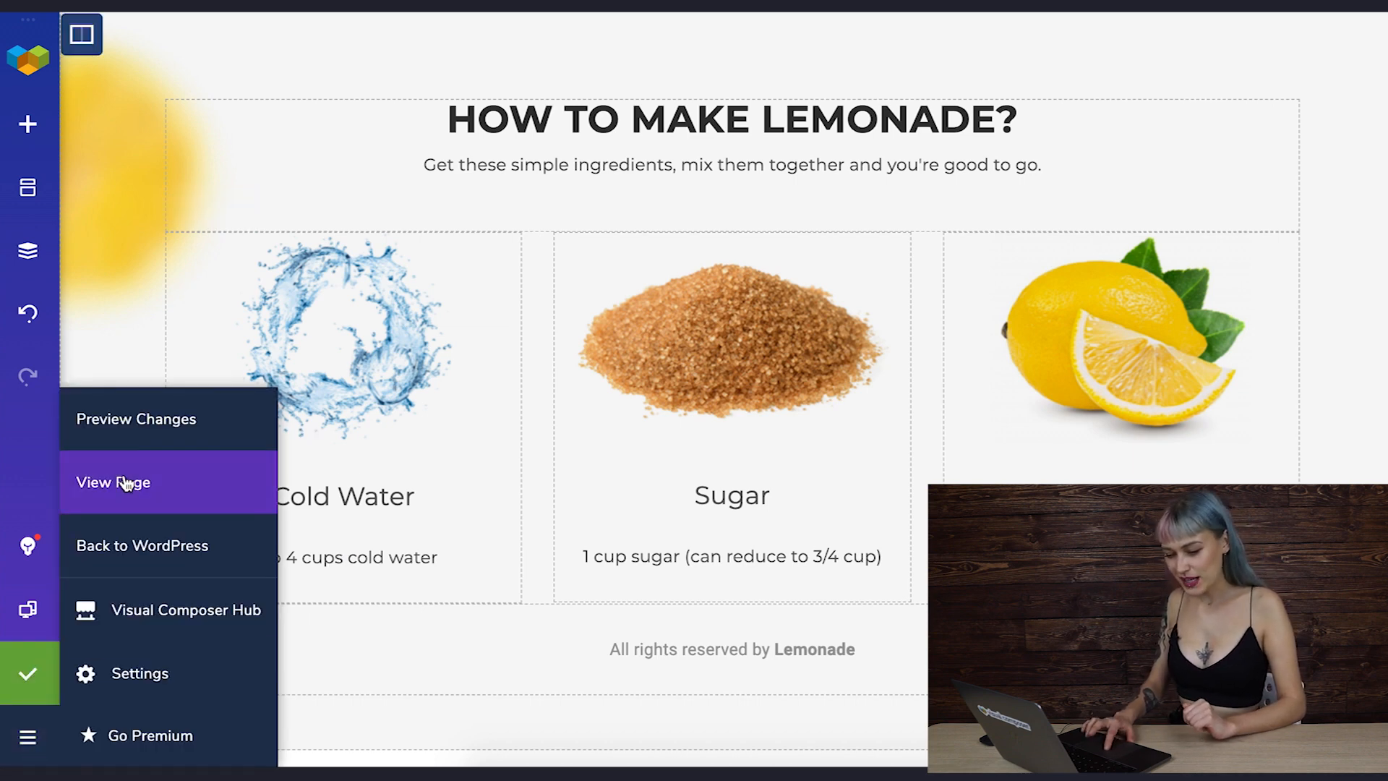
# - View the live Lemonade page from the editor menu
pyautogui.click(155, 489)
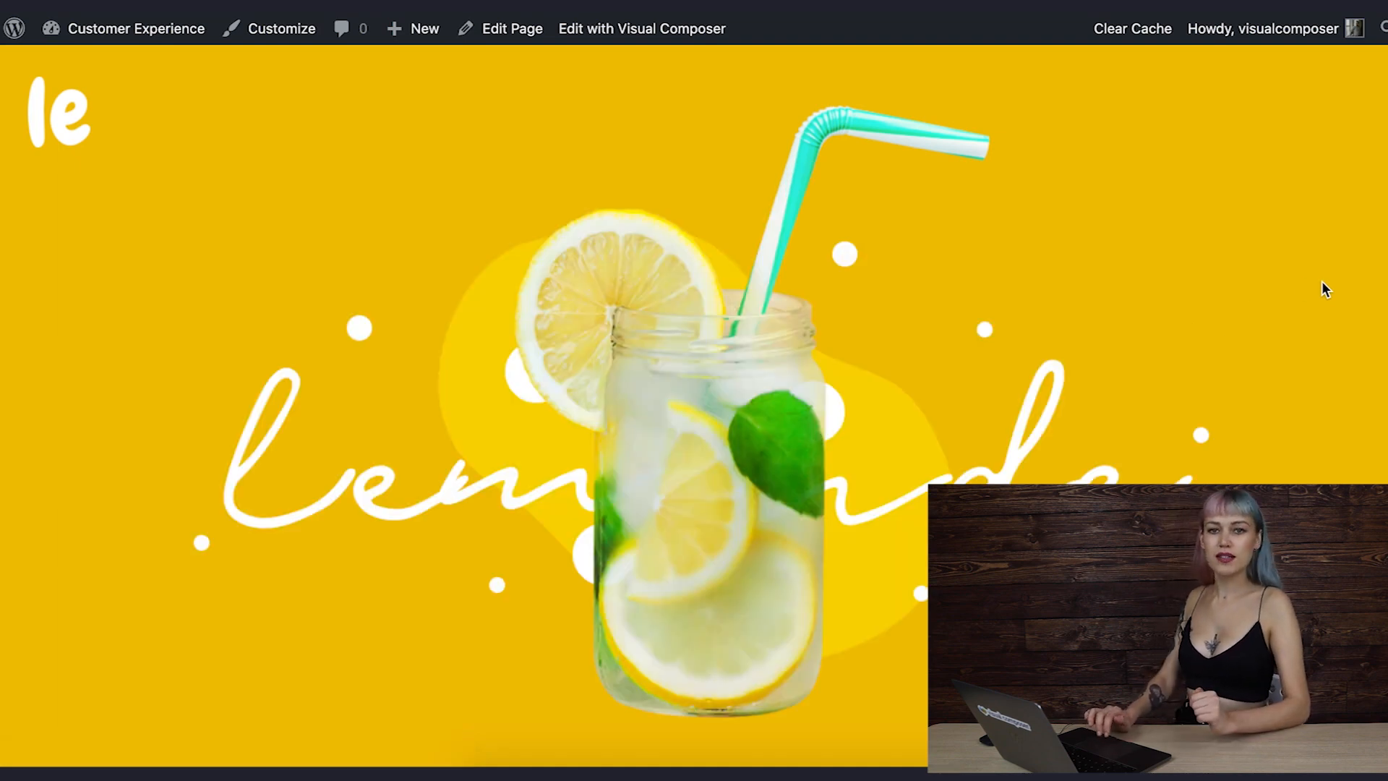
pyautogui.scroll(-3, 1322, 281)
pyautogui.scroll(-3, 1322, 280)
pyautogui.scroll(-3, 1321, 280)
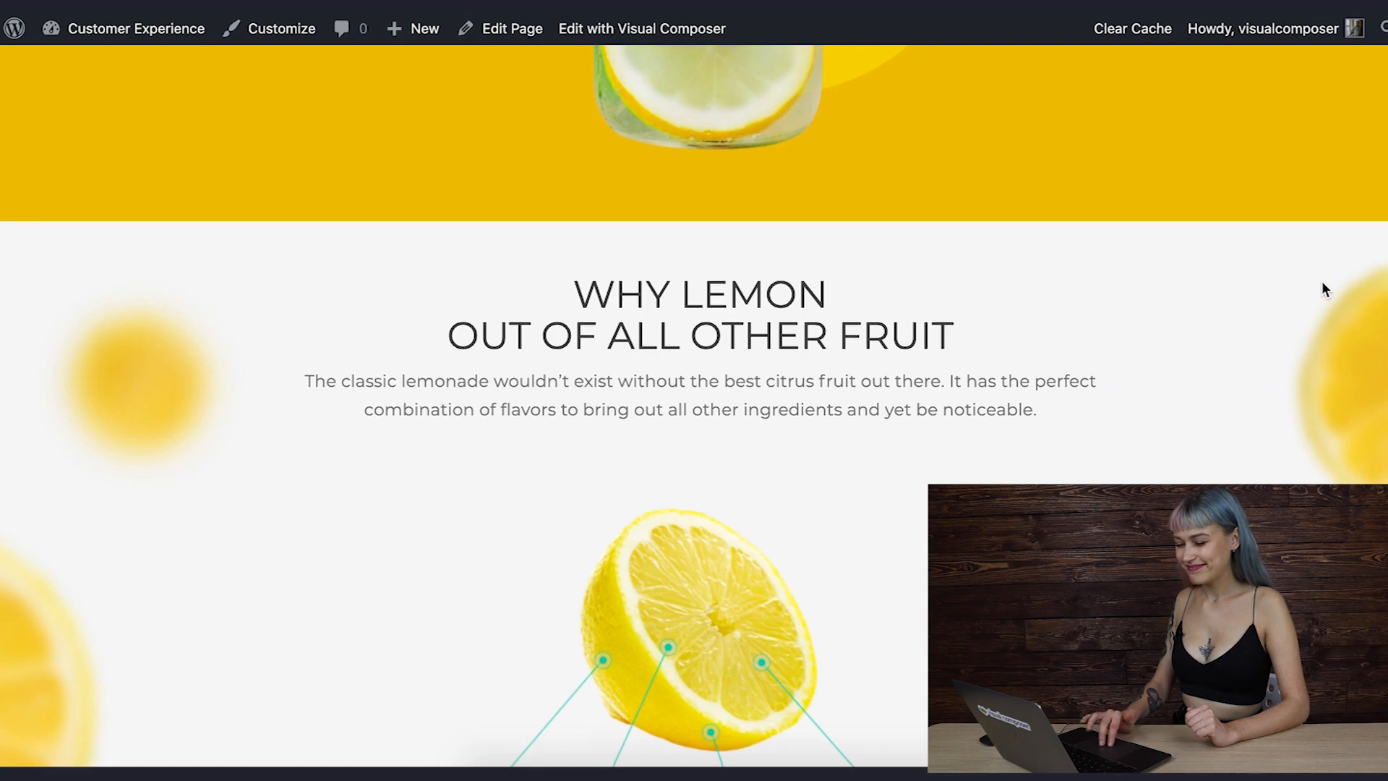
pyautogui.scroll(-3, 1322, 281)
pyautogui.scroll(-4, 1321, 281)
pyautogui.scroll(-2, 1321, 281)
pyautogui.scroll(-2, 1322, 281)
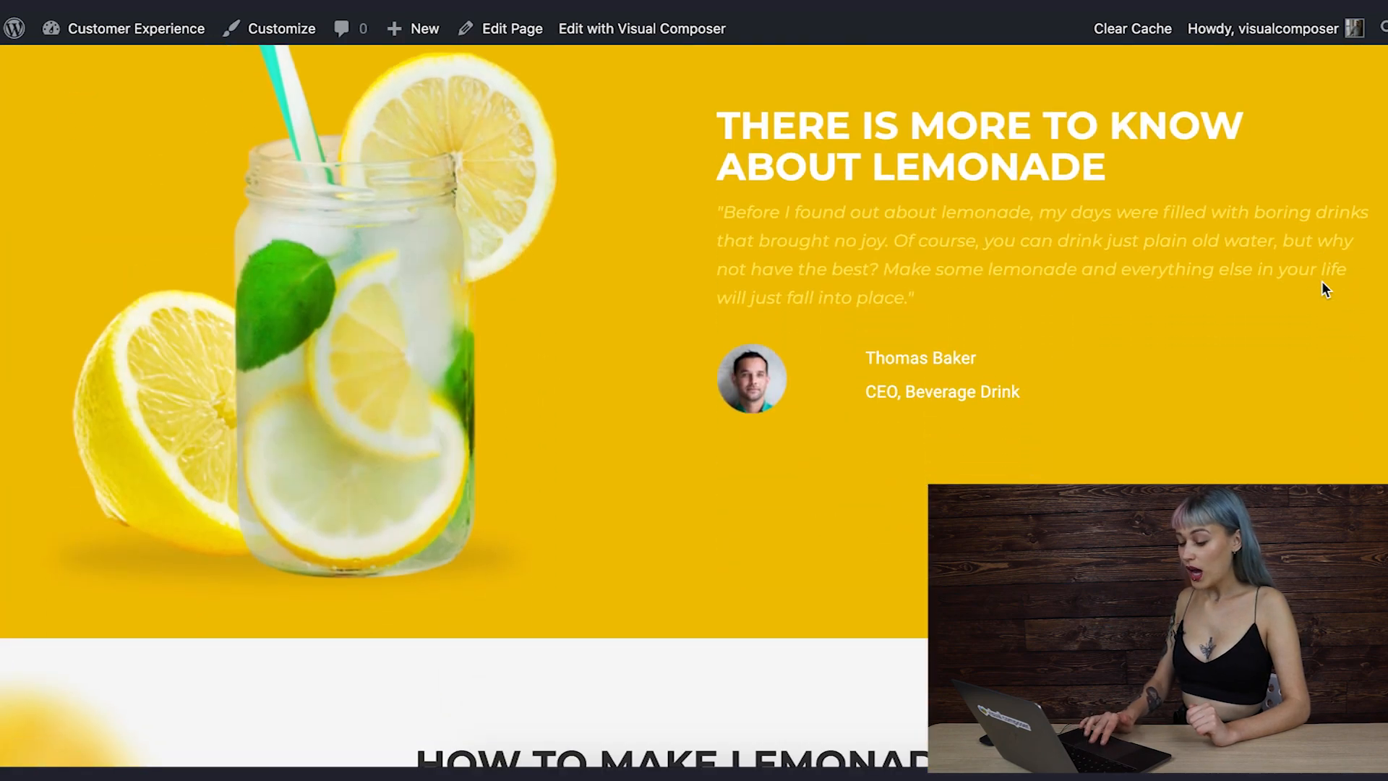
pyautogui.scroll(-4, 1322, 281)
pyautogui.scroll(-3, 1322, 281)
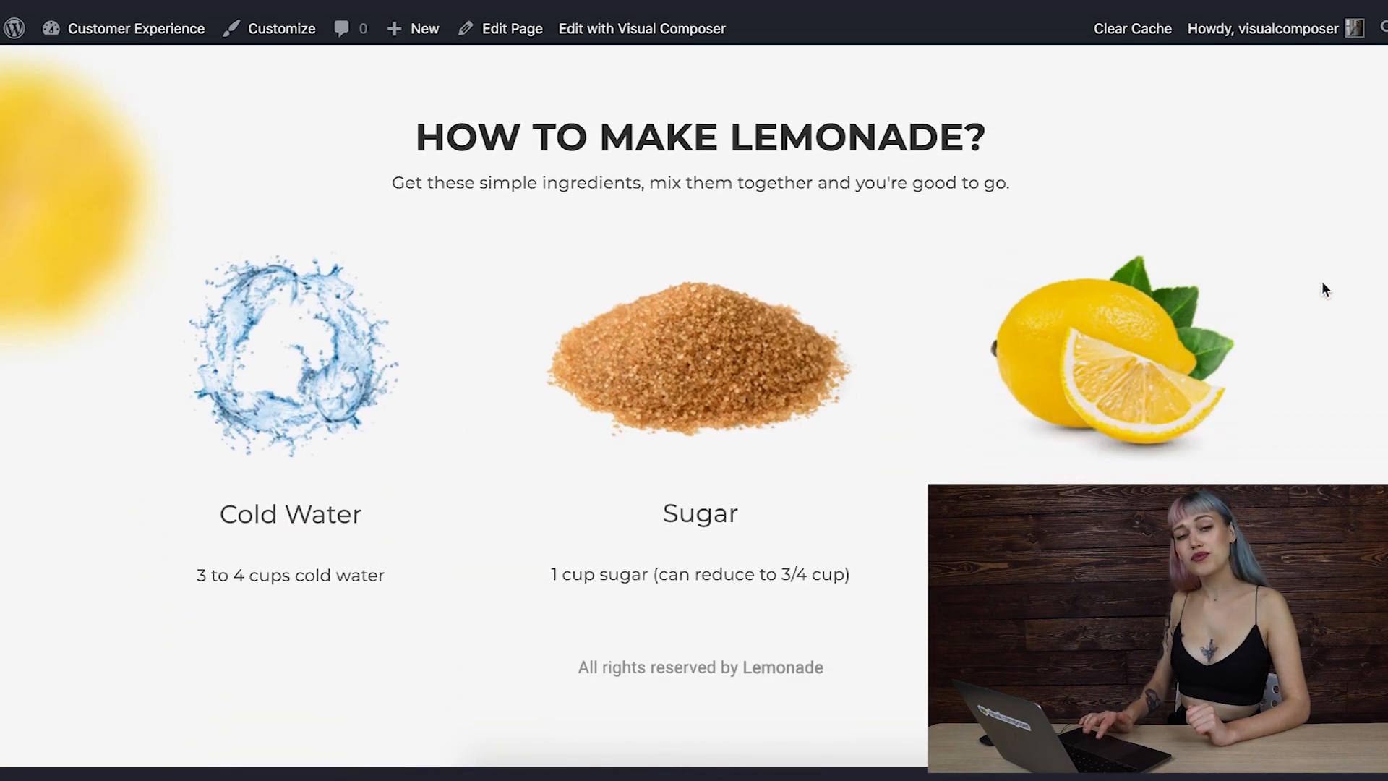
pyautogui.scroll(5, 1321, 289)
pyautogui.scroll(5, 1321, 289)
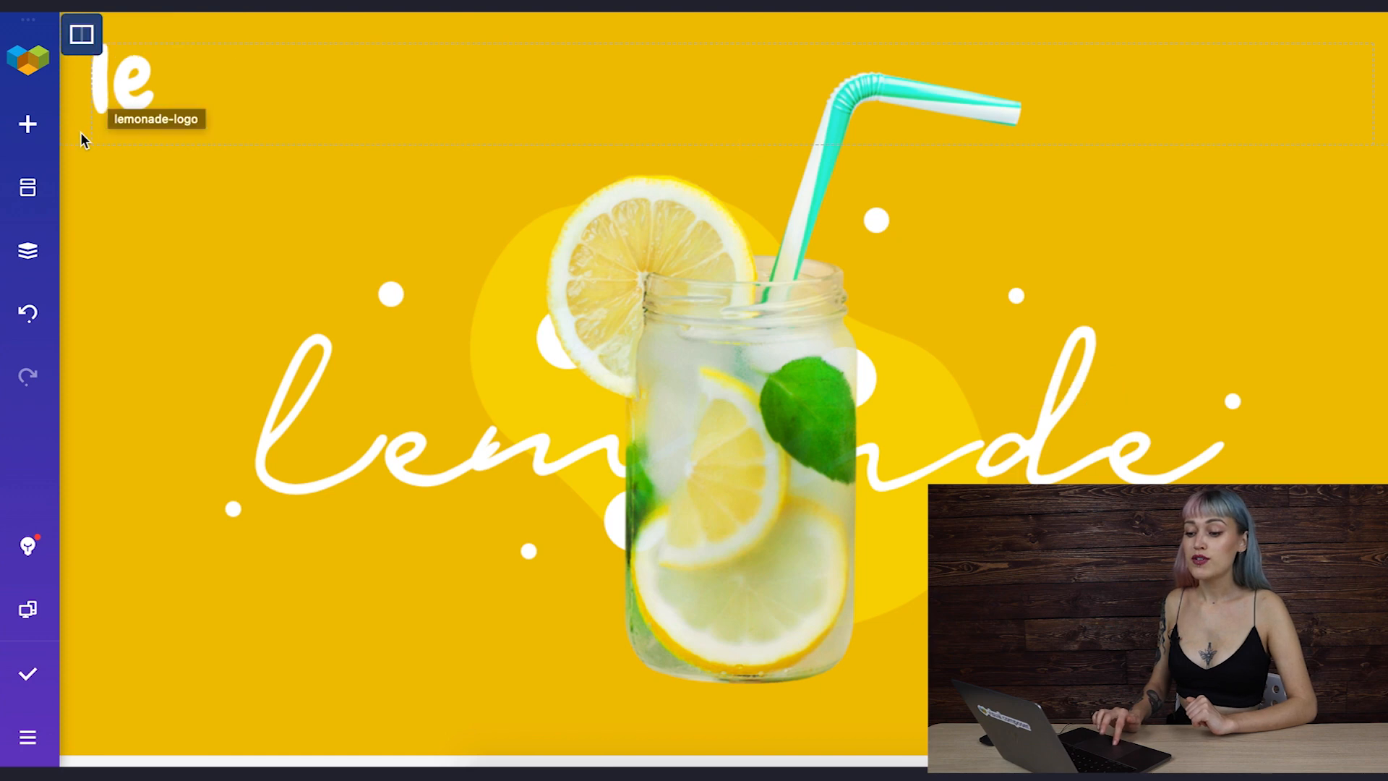
# - Look over the Add Element library, then the saved templates panel
pyautogui.click(30, 125)
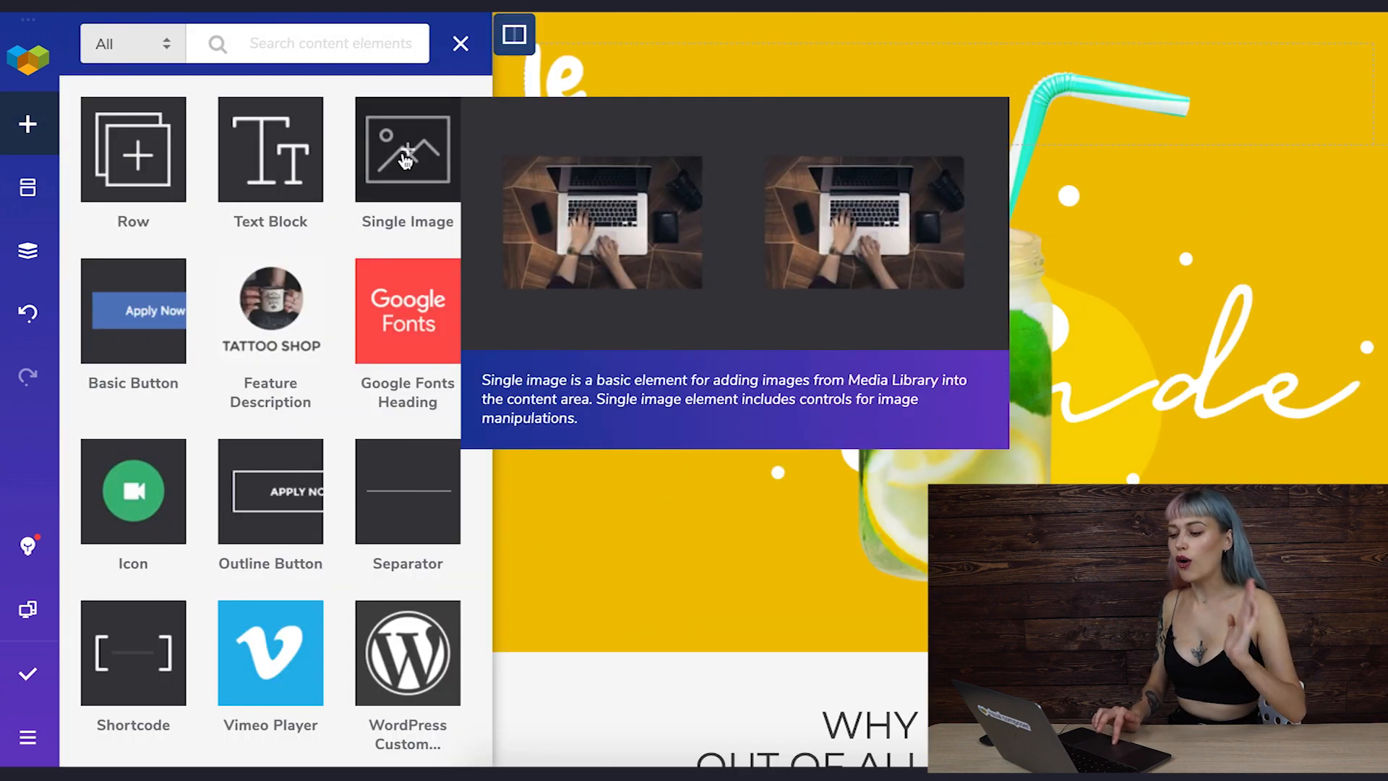
pyautogui.scroll(-5, 476, 187)
pyautogui.scroll(-1, 476, 187)
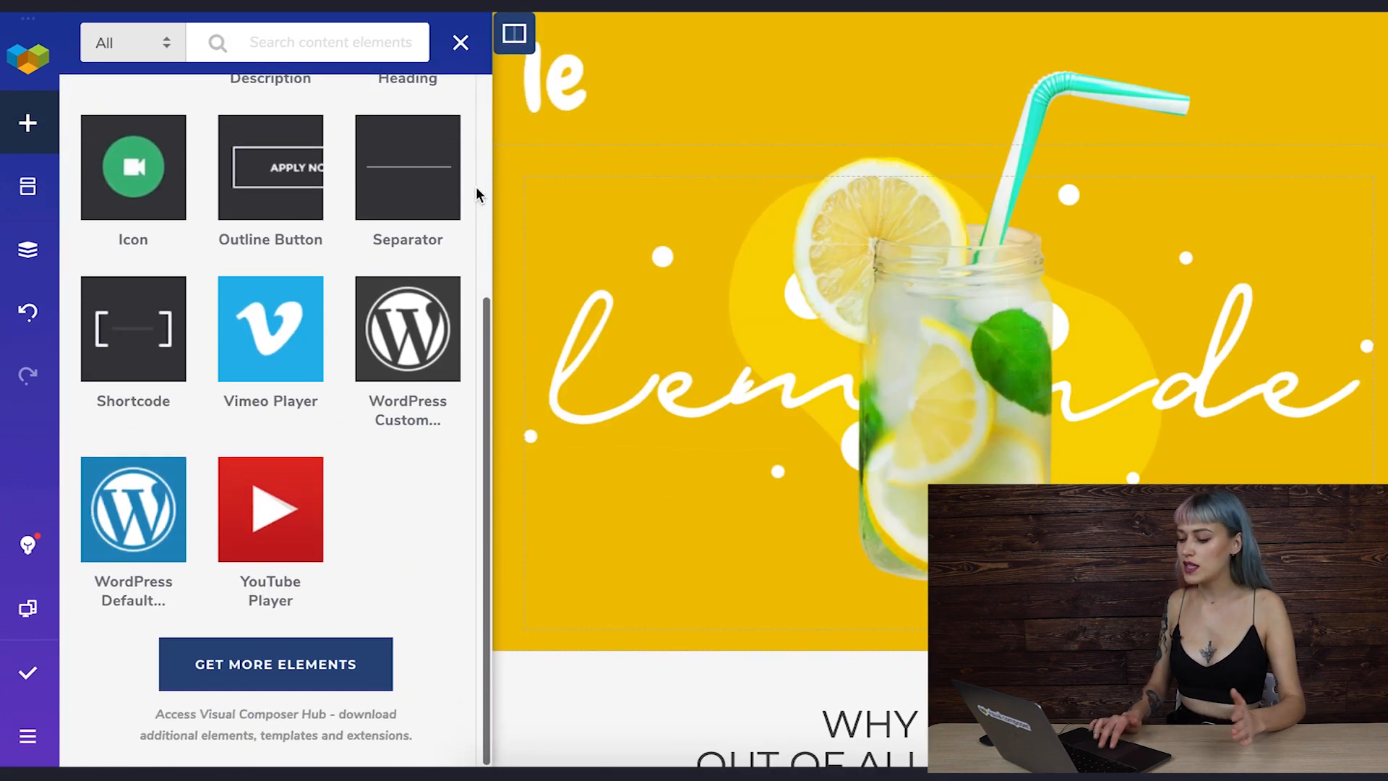
pyautogui.scroll(6, 476, 187)
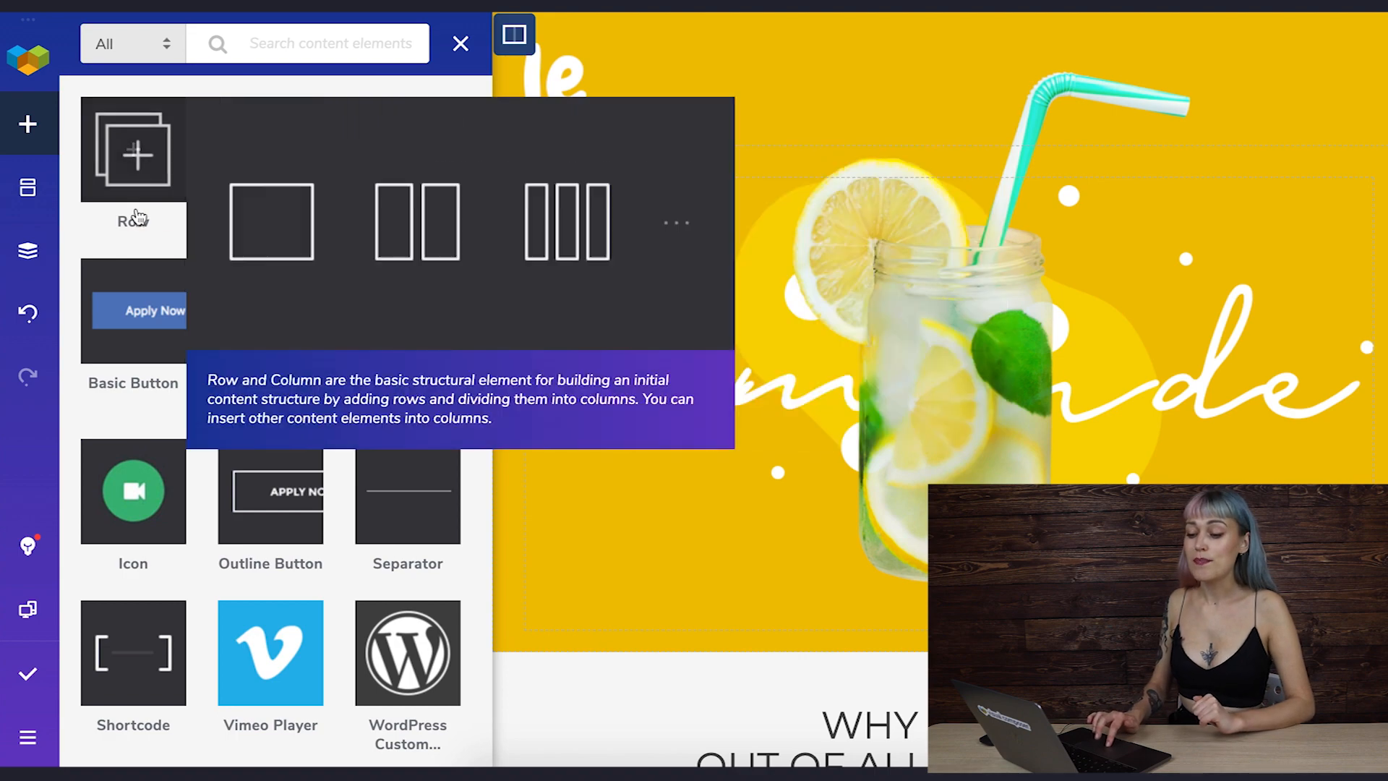
pyautogui.click(28, 189)
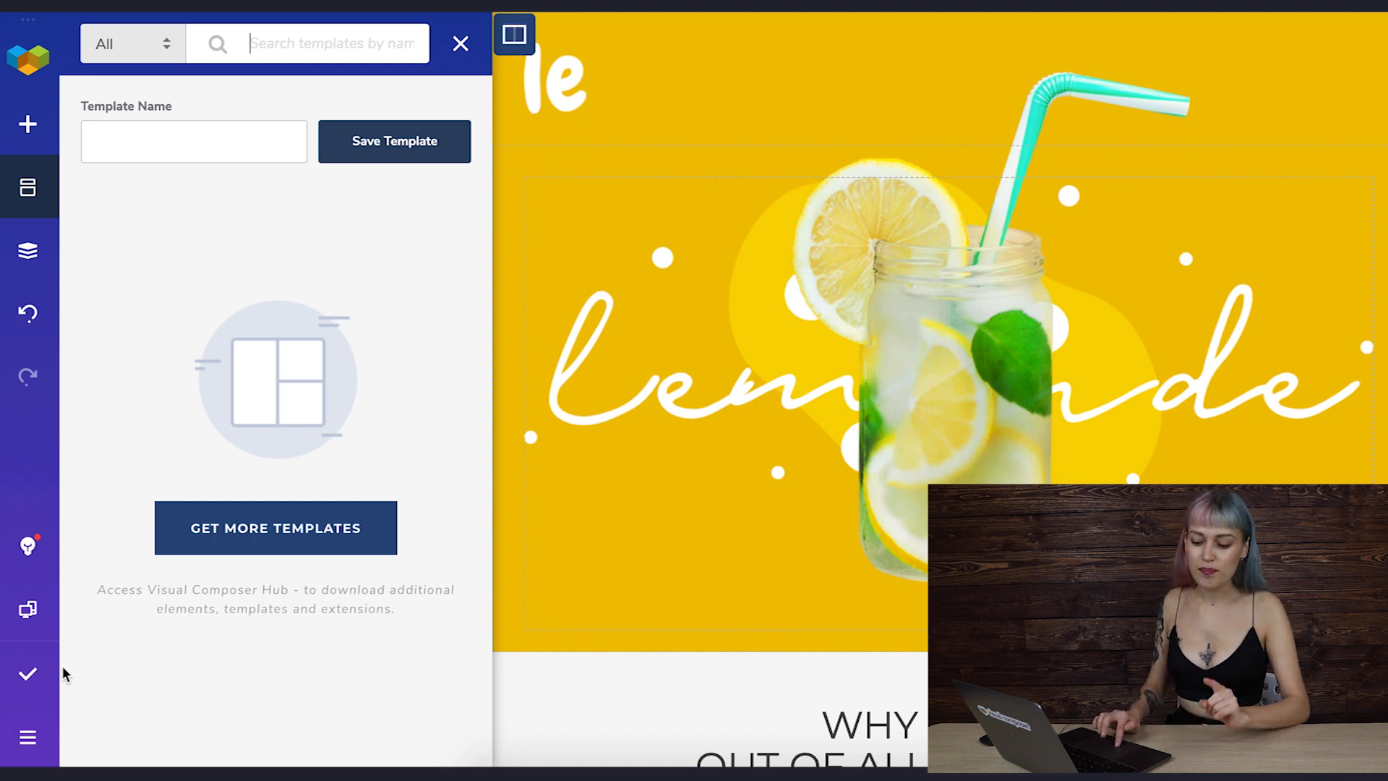
pyautogui.click(28, 740)
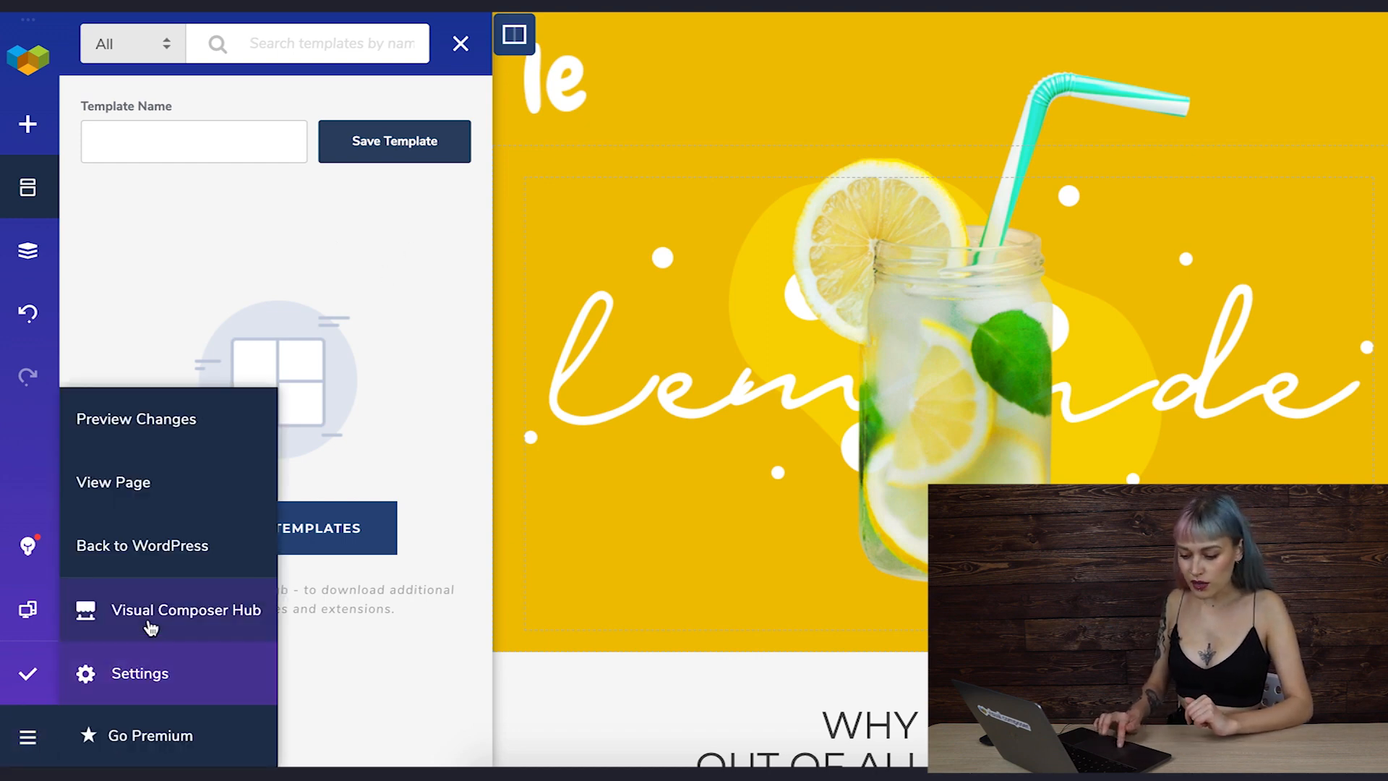
# - Browse the Hub's free elements, free templates and downloadable blocks
pyautogui.click(185, 612)
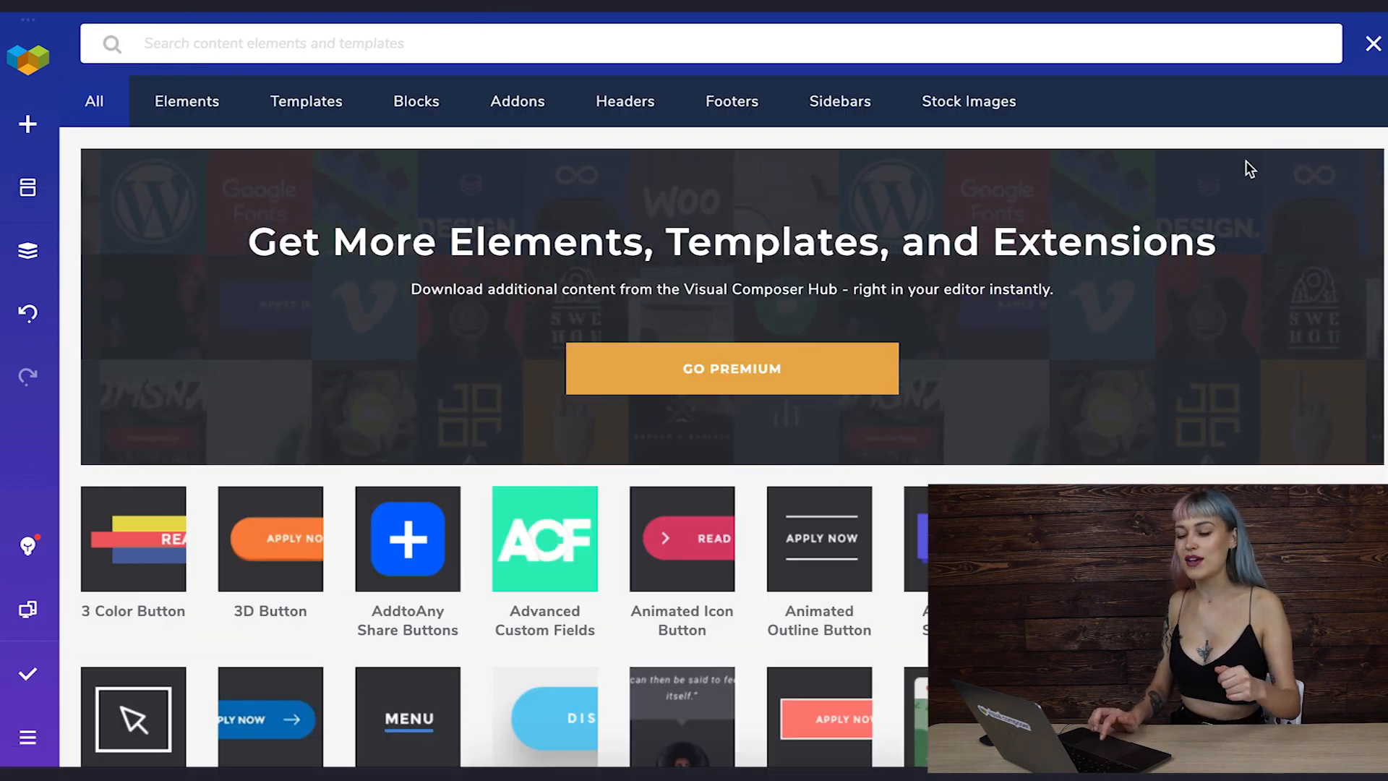
pyautogui.moveTo(186, 101)
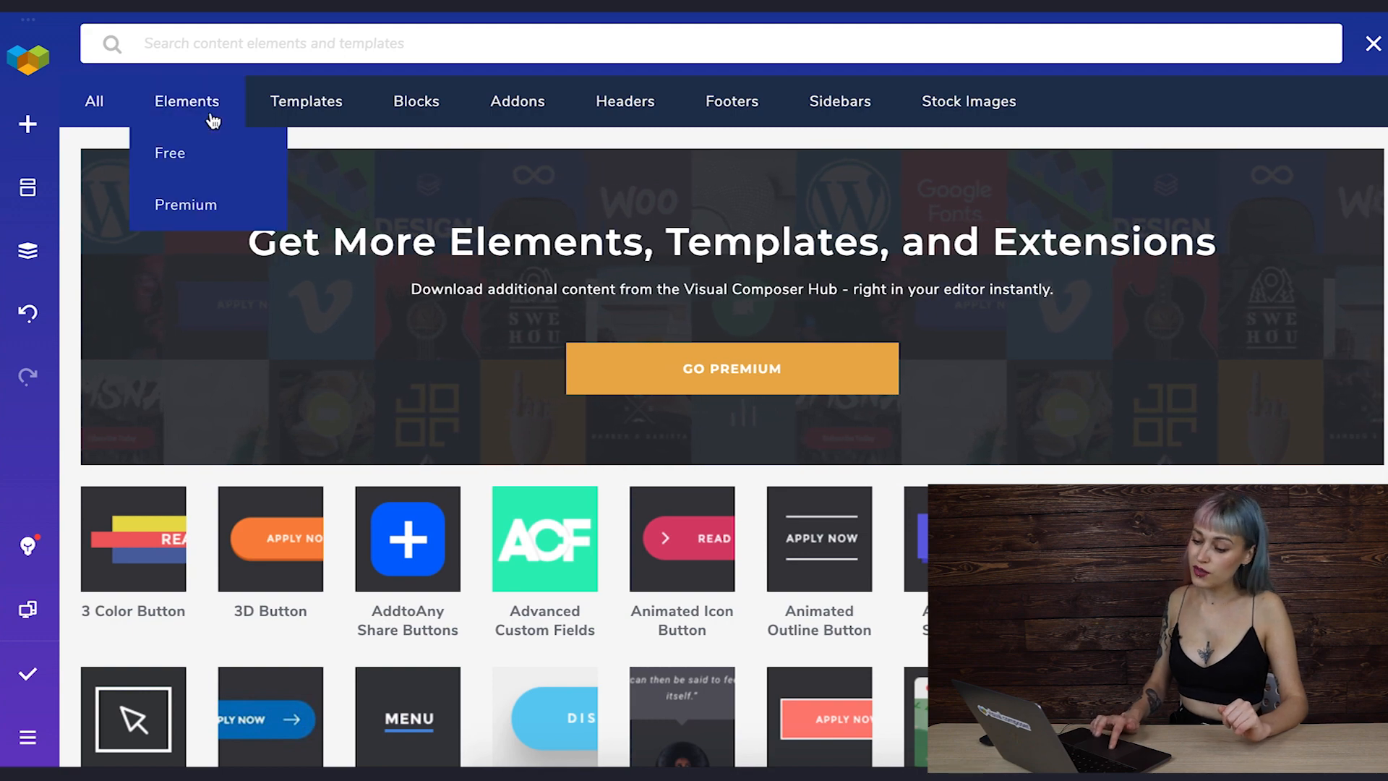
pyautogui.click(171, 153)
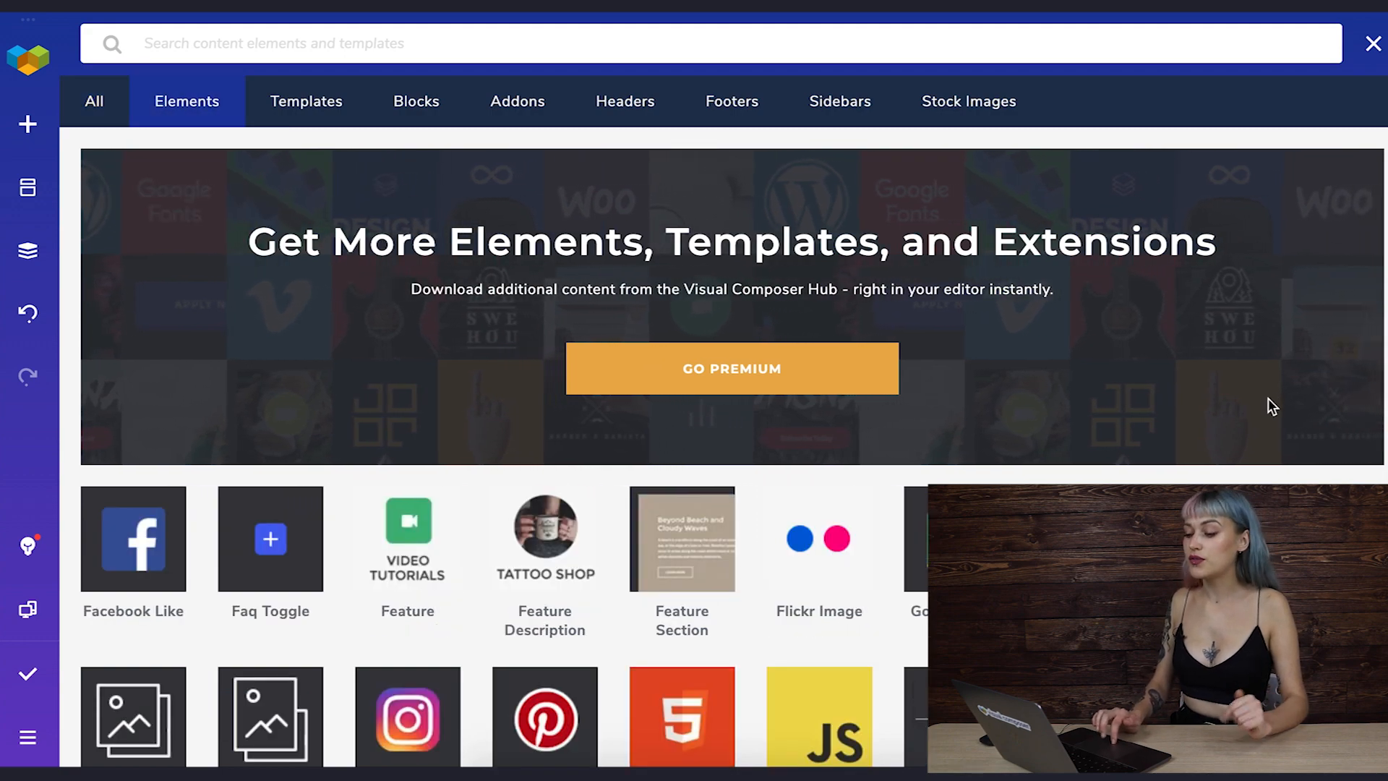
pyautogui.scroll(-3, 1300, 378)
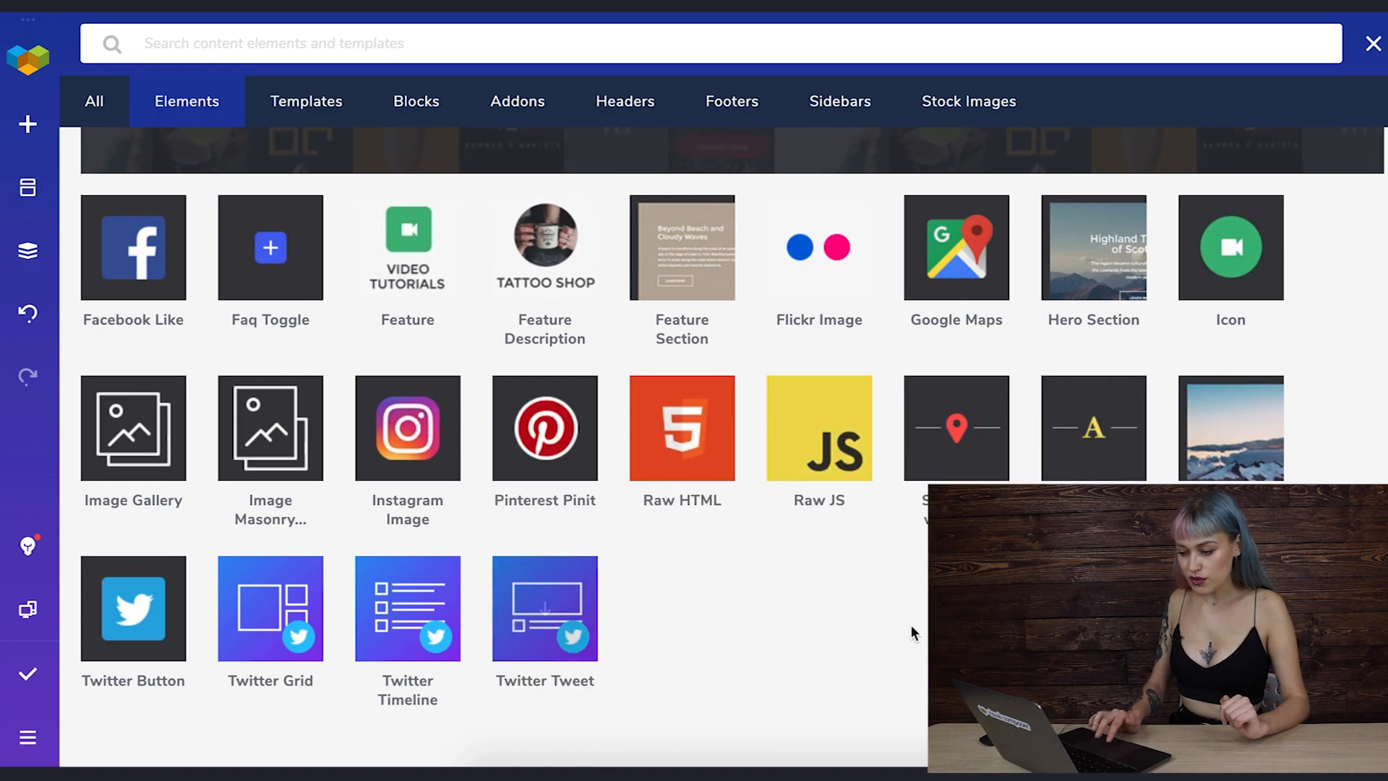
pyautogui.scroll(5, 911, 624)
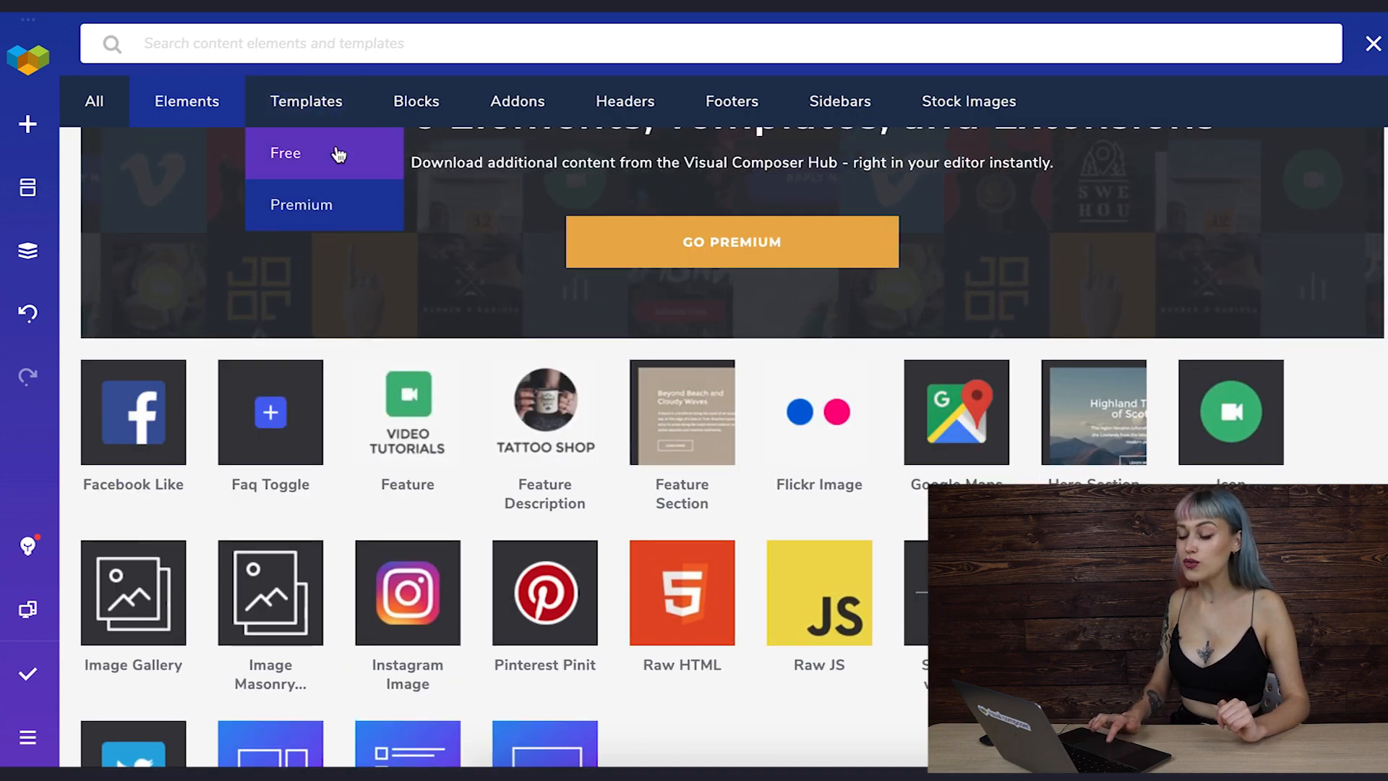
pyautogui.click(339, 152)
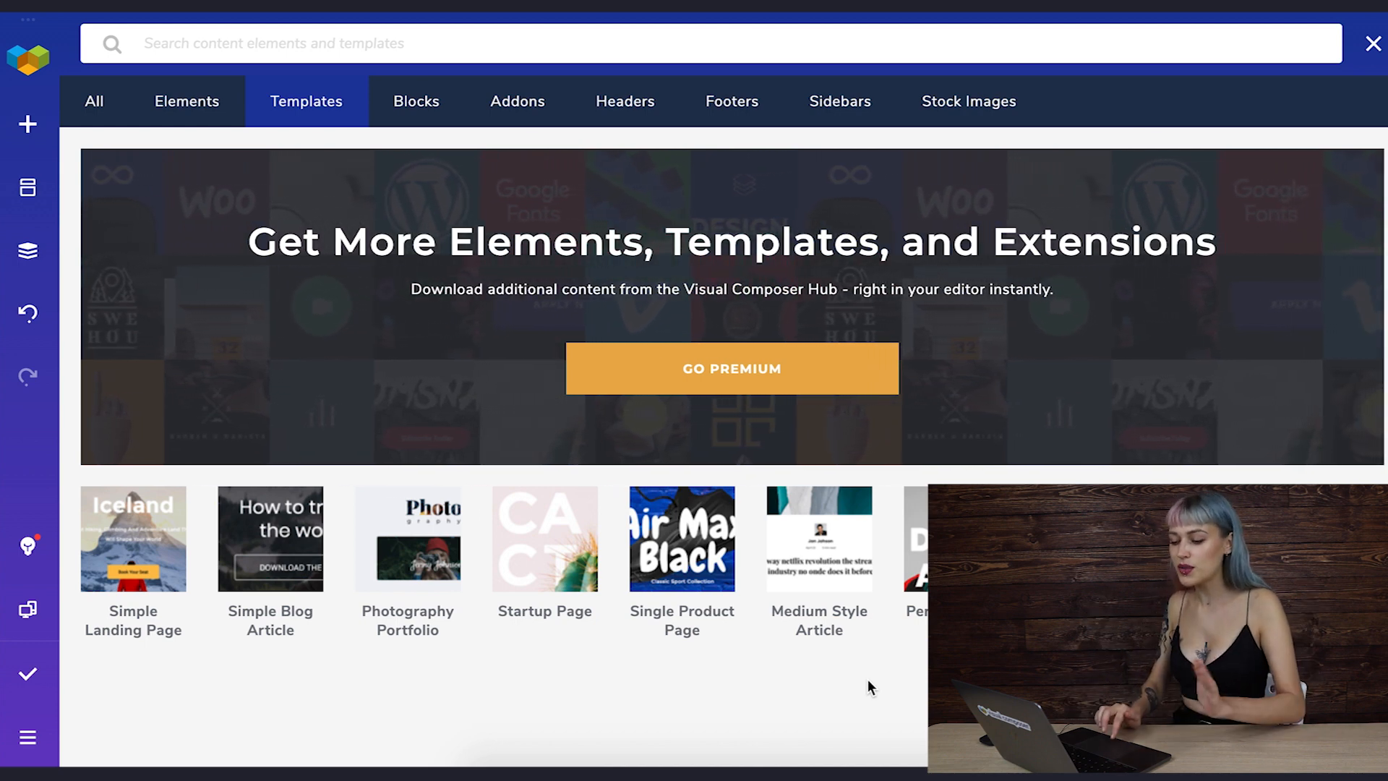
pyautogui.click(416, 101)
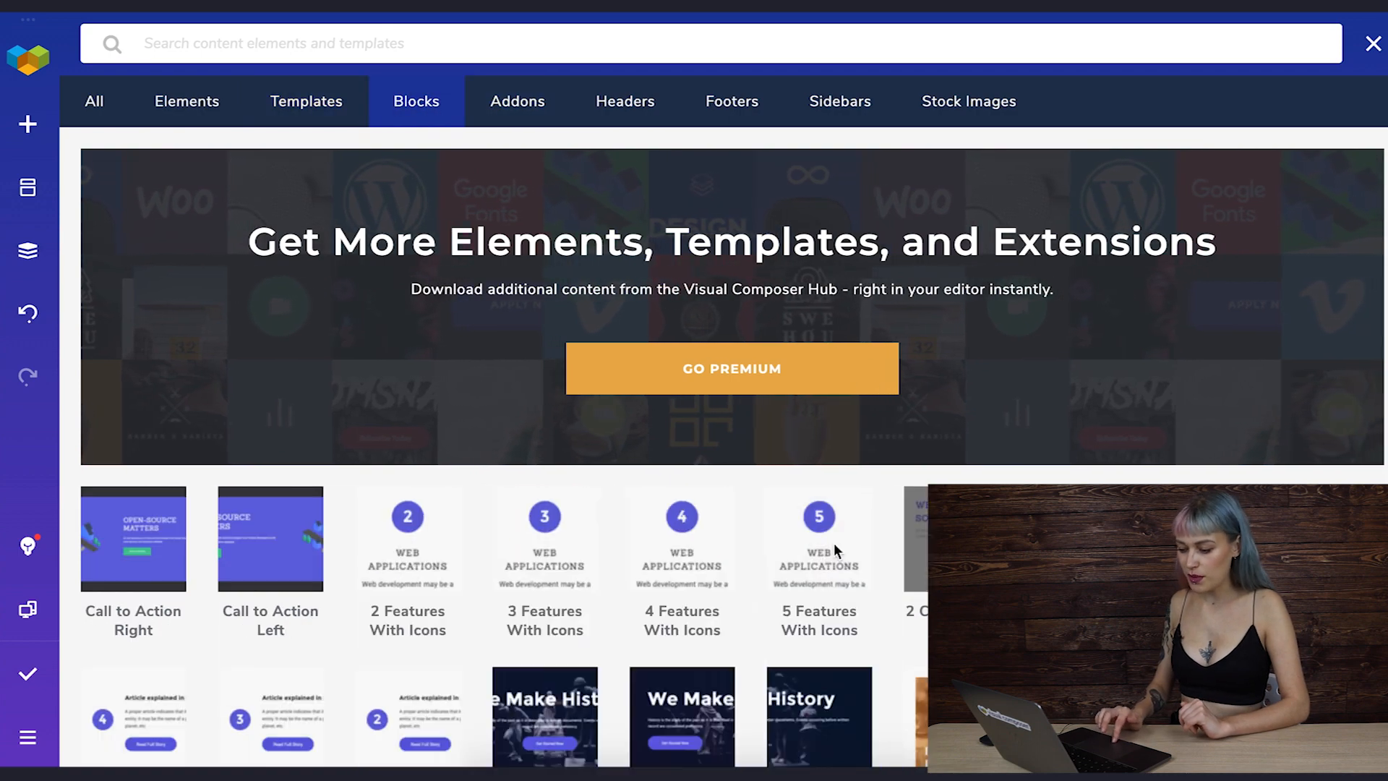